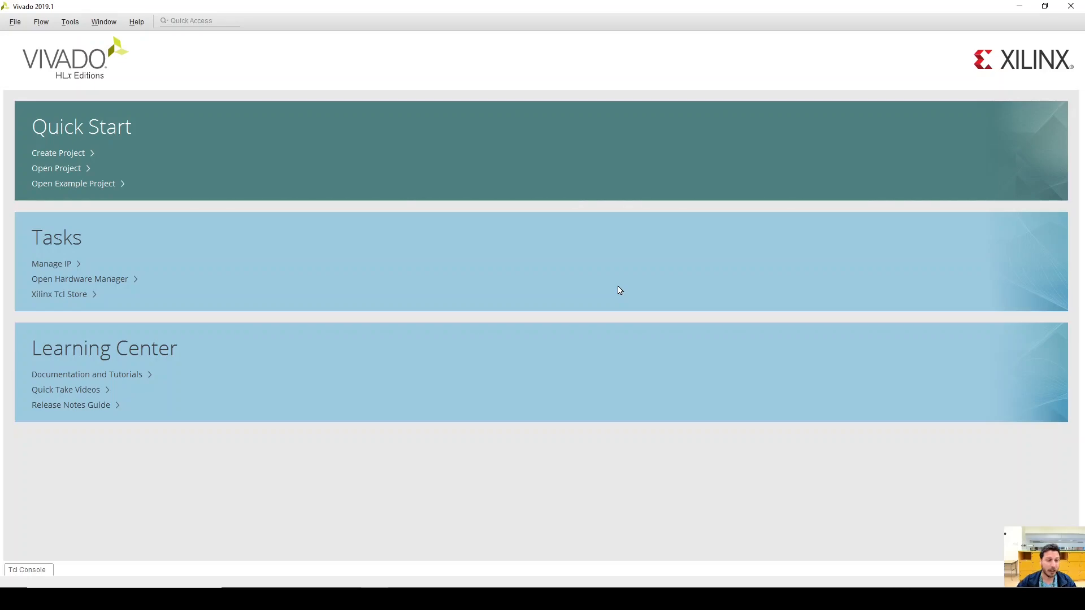
Start a new project named hw_demo in its own subdirectory of the default location.
{"action": "left_click", "coordinate": [71, 156]}
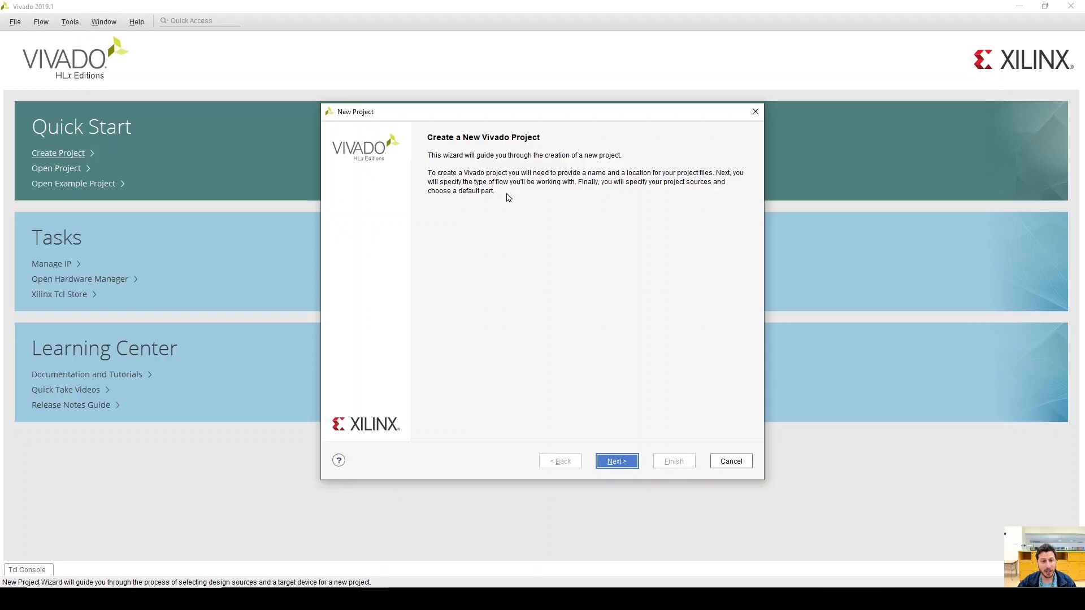
{"action": "left_click", "coordinate": [616, 461]}
{"action": "double_click", "coordinate": [421, 189]}
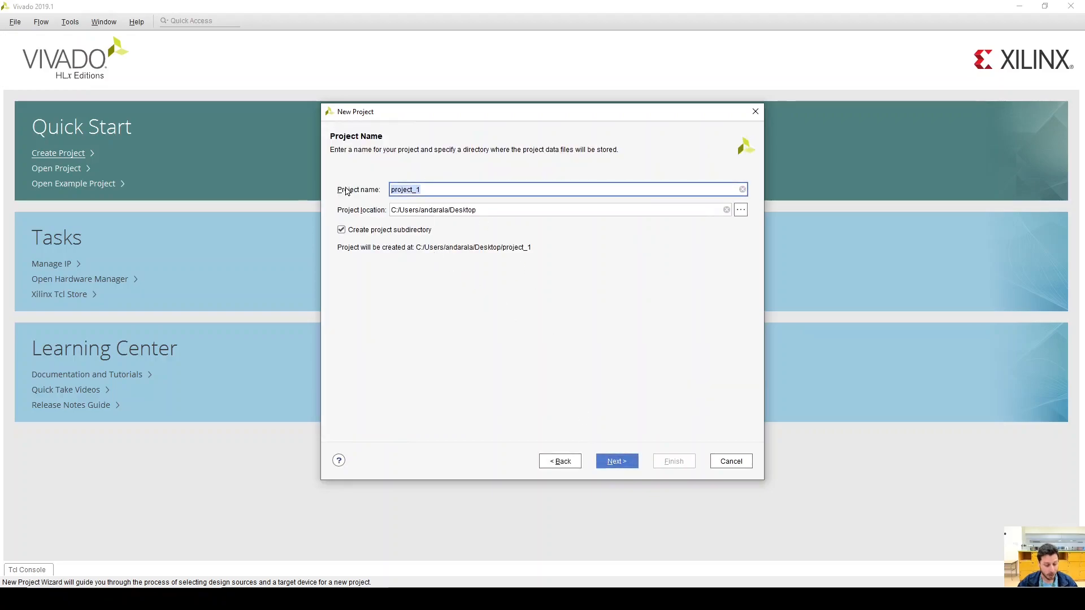
{"action": "type", "text": "hw_demo"}
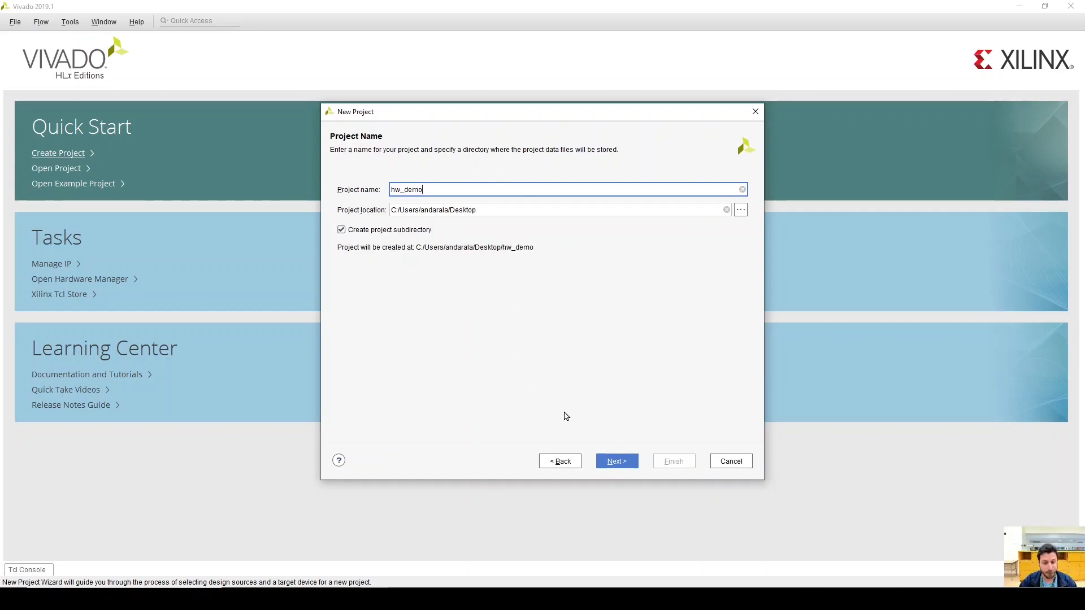
{"action": "left_click", "coordinate": [605, 462]}
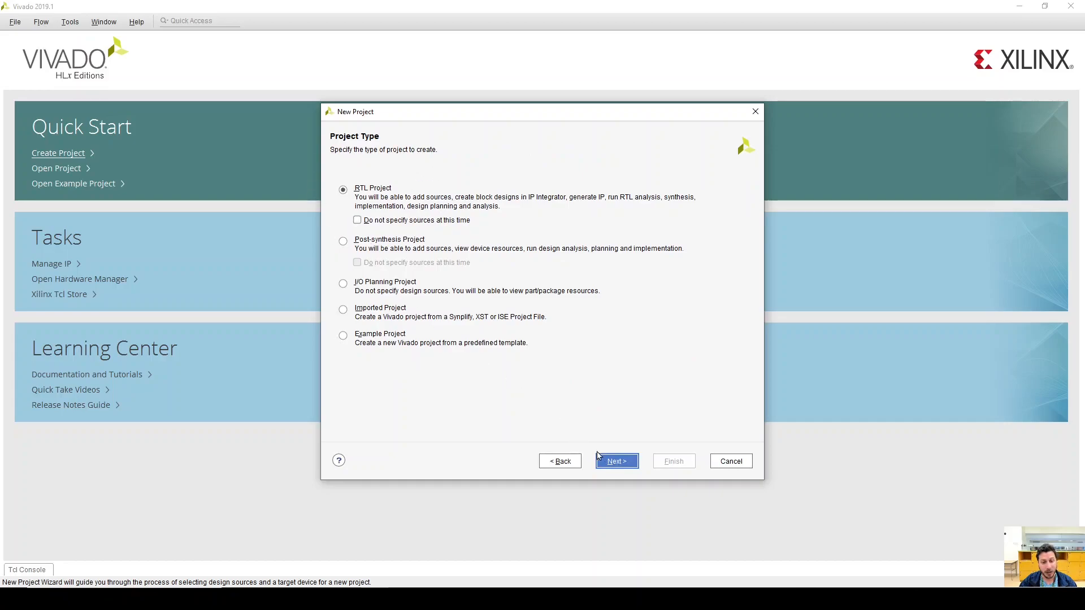
Set up an RTL project with VHDL as the target language, adding no source or constraint files.
{"action": "left_click", "coordinate": [613, 465]}
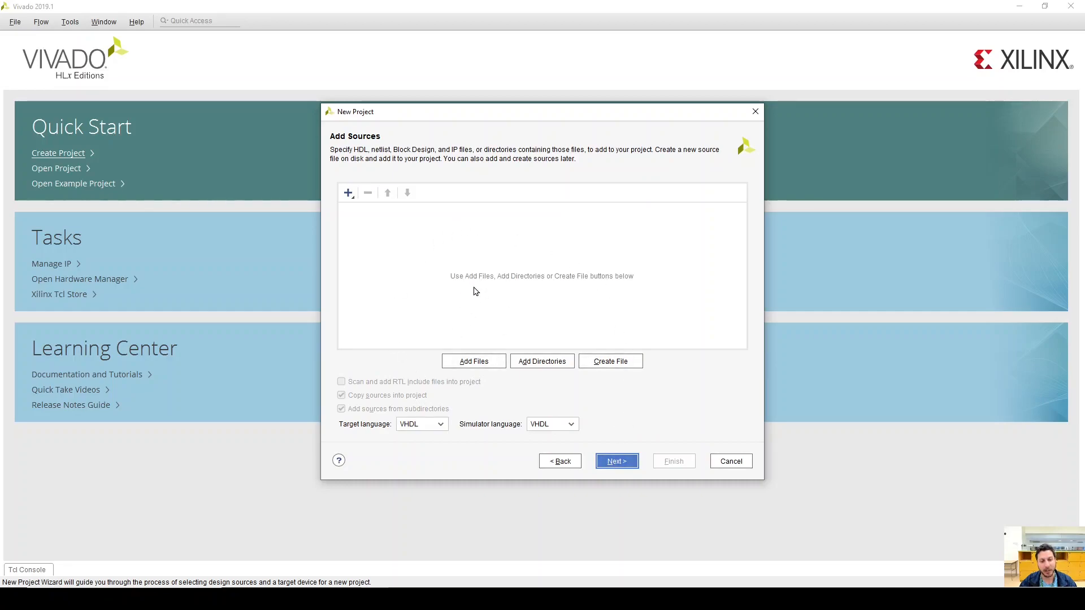
{"action": "left_click", "coordinate": [440, 424]}
{"action": "left_click", "coordinate": [442, 431]}
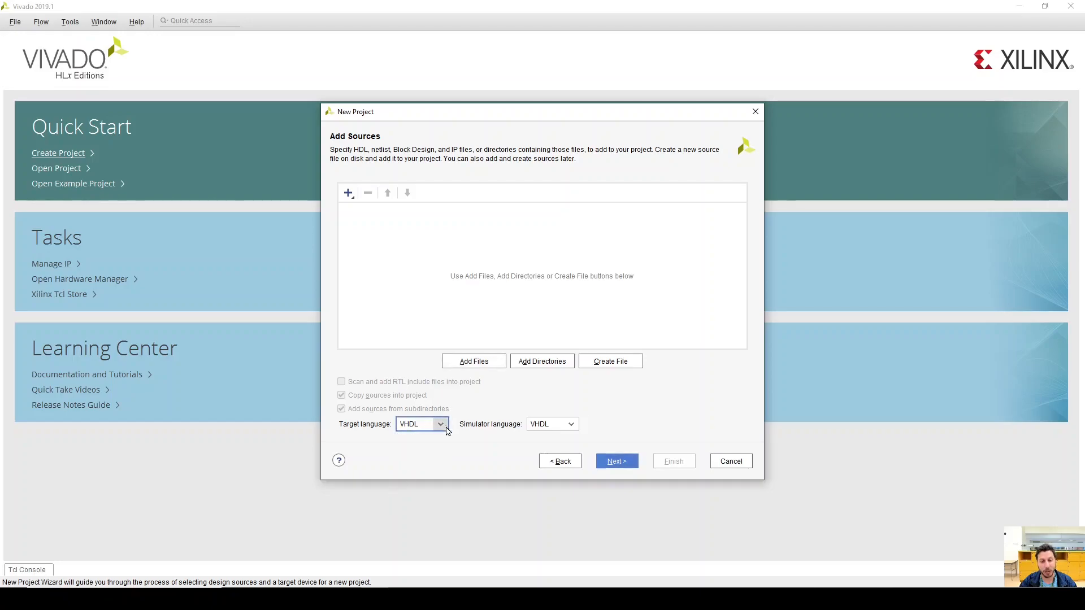
{"action": "left_click", "coordinate": [620, 461]}
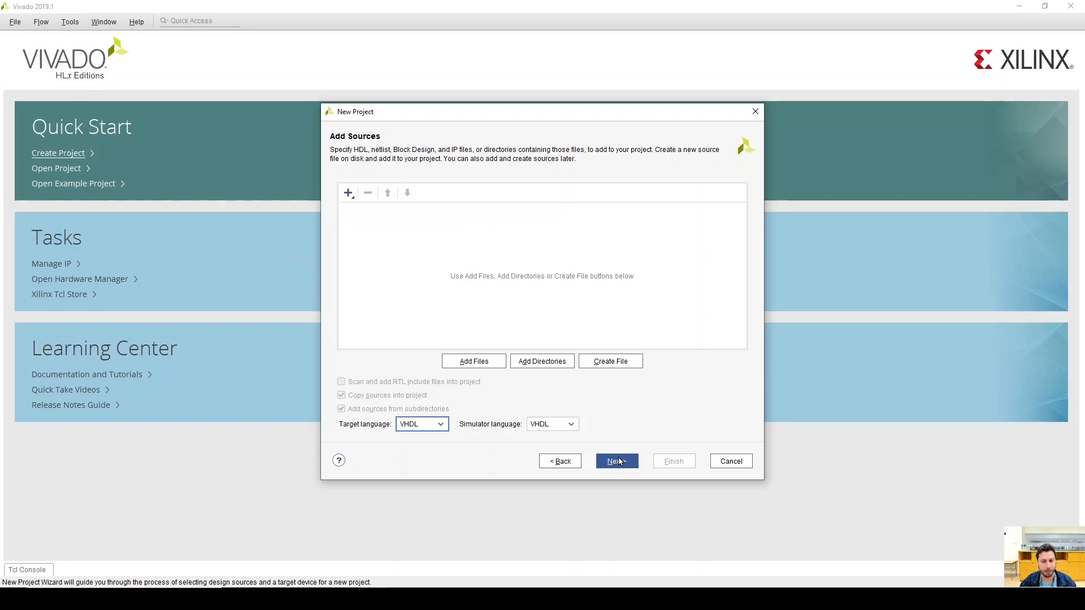
{"action": "left_click", "coordinate": [619, 461]}
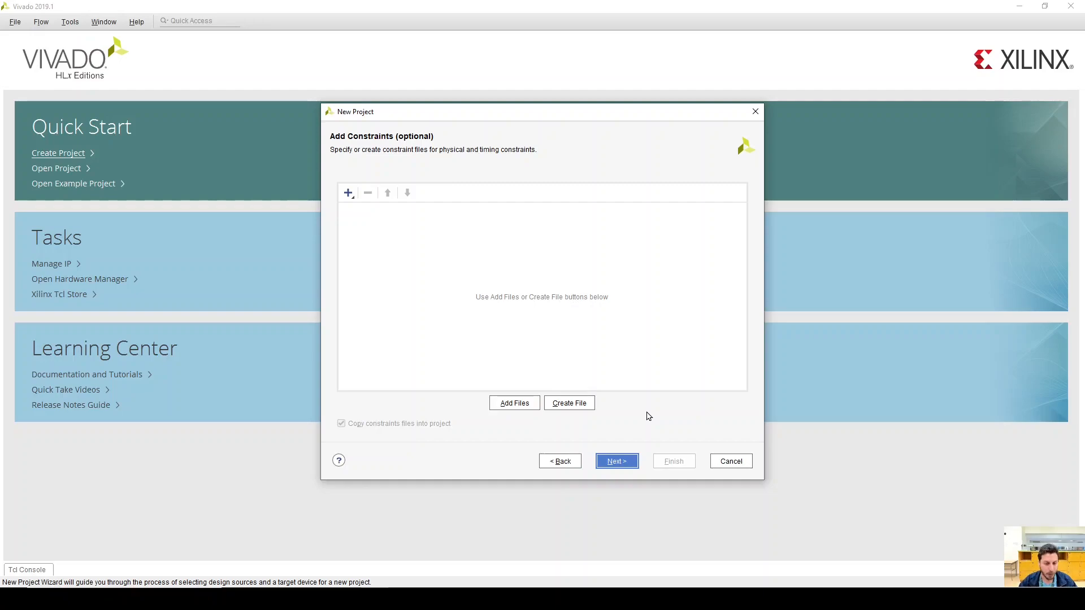
{"action": "left_click", "coordinate": [618, 462]}
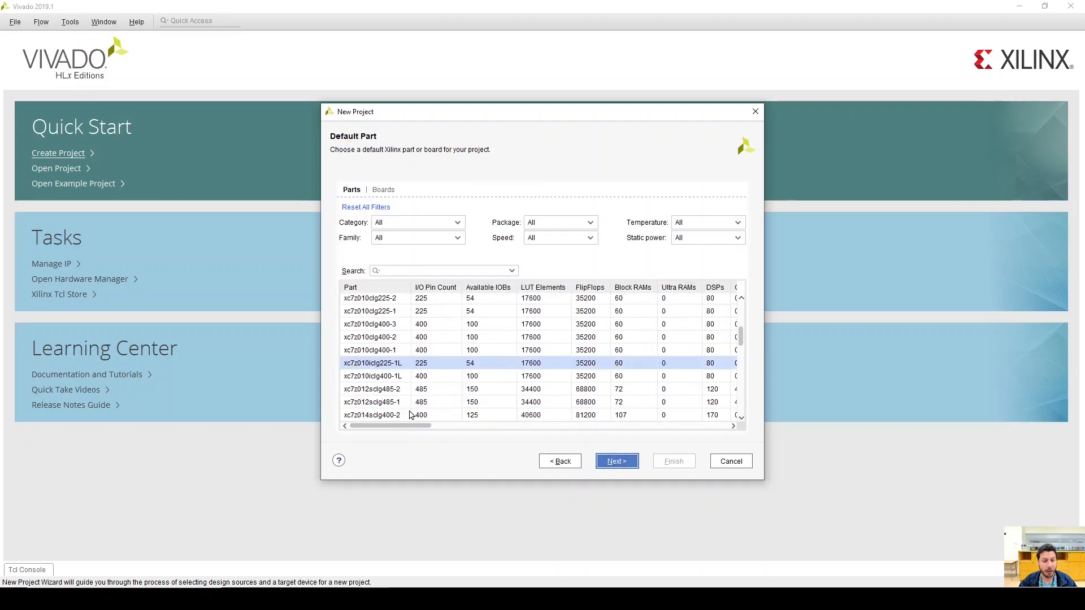
Choose the Zybo Z7-10 board as the project's default part and finish creating the project.
{"action": "left_click", "coordinate": [403, 378]}
{"action": "left_click", "coordinate": [457, 362]}
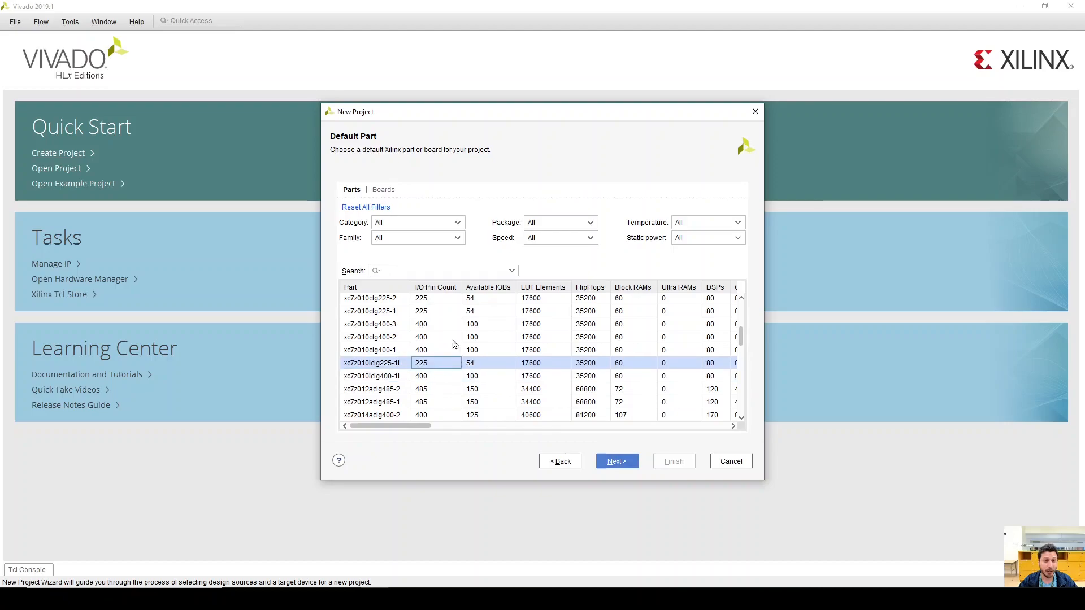
{"action": "left_click", "coordinate": [451, 326]}
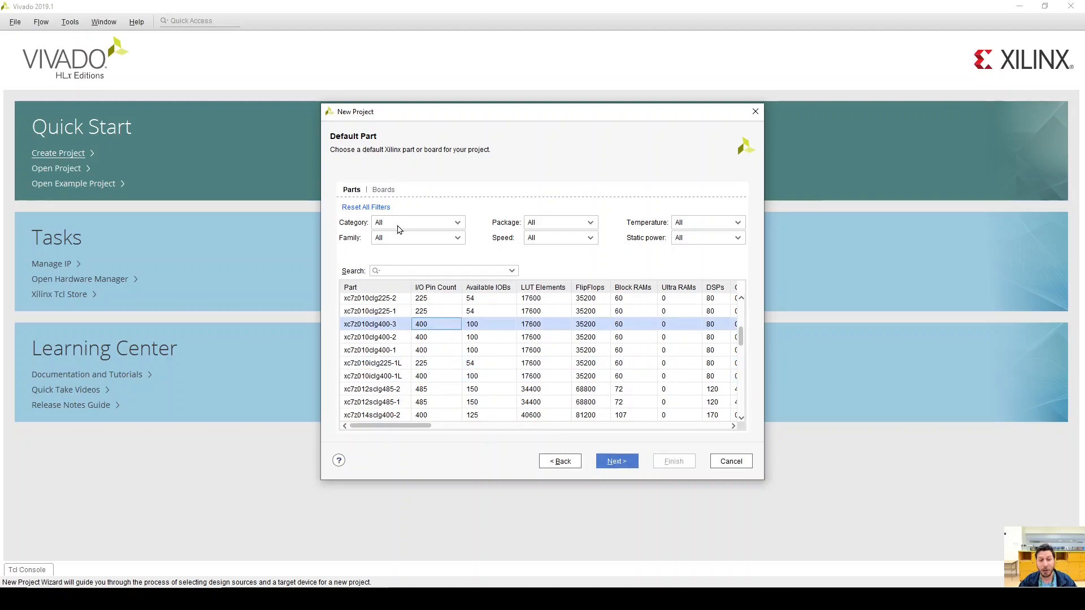
{"action": "left_click", "coordinate": [390, 192]}
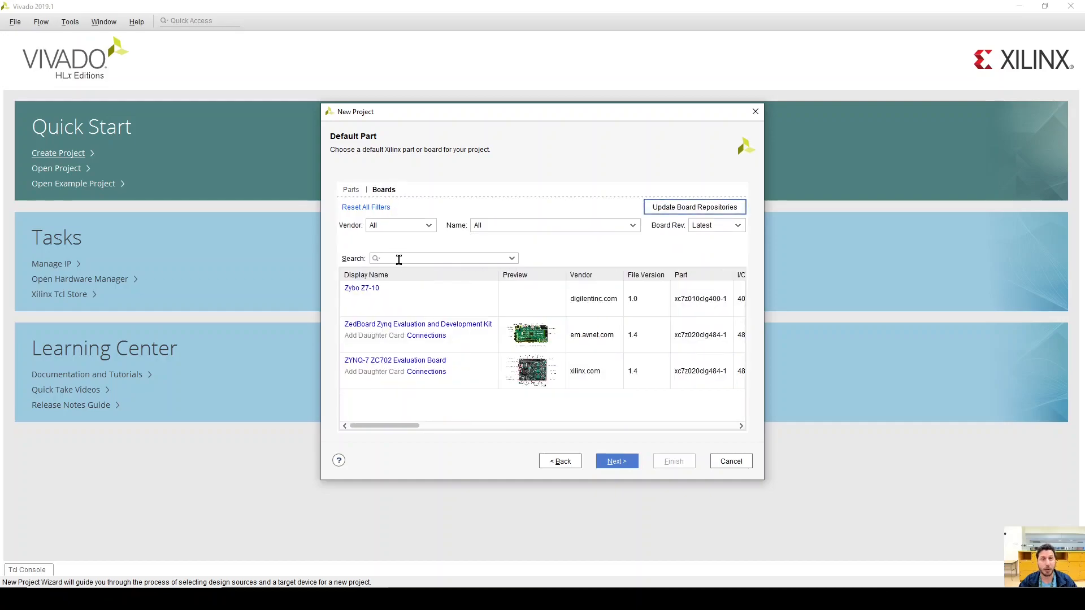
{"action": "left_click", "coordinate": [457, 303]}
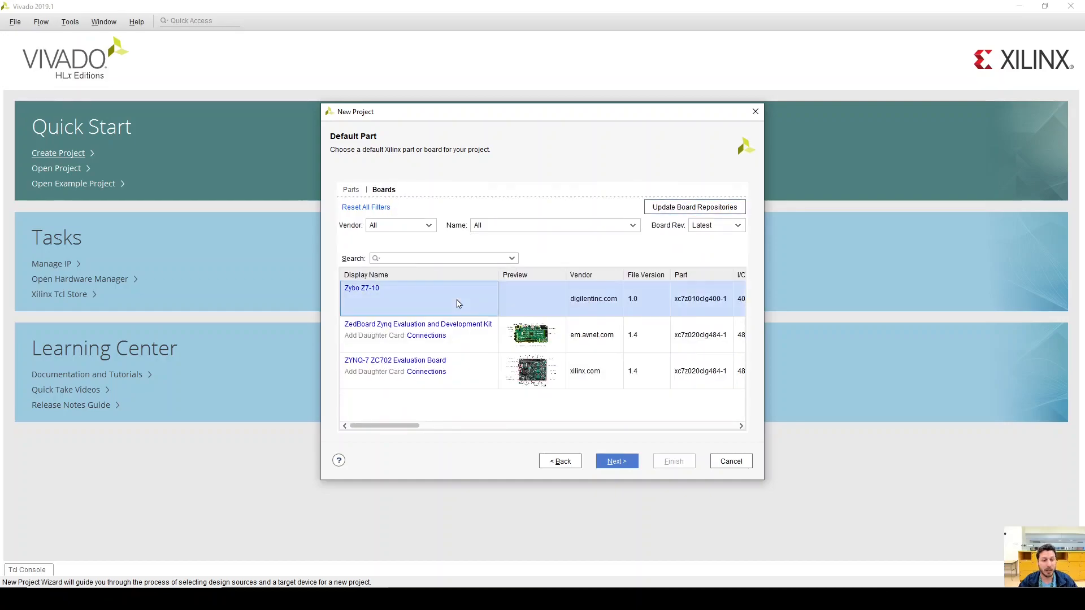
{"action": "left_click", "coordinate": [618, 464]}
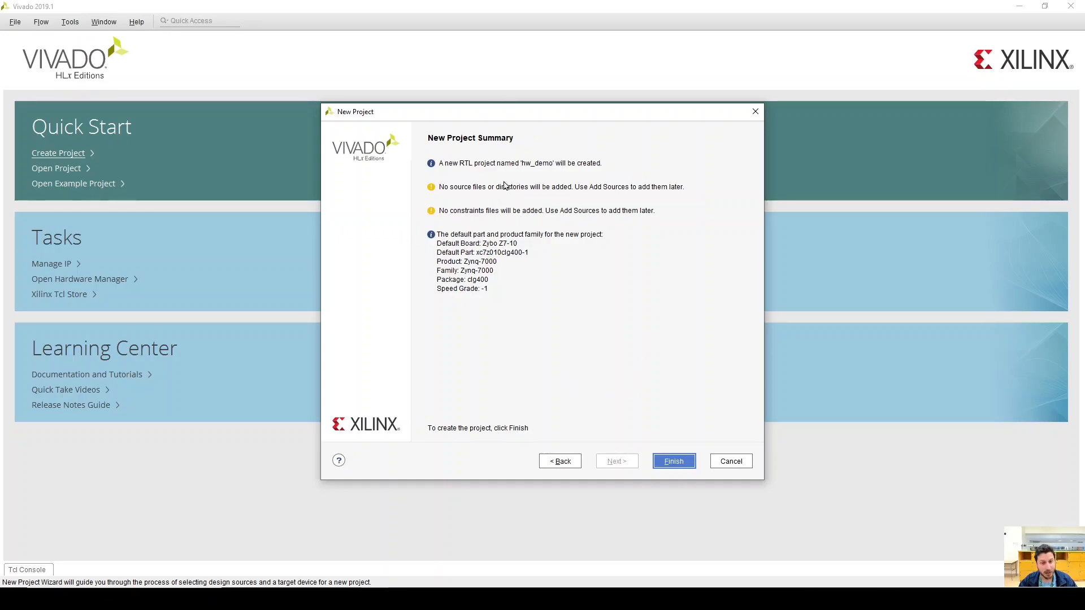
{"action": "left_click", "coordinate": [669, 461]}
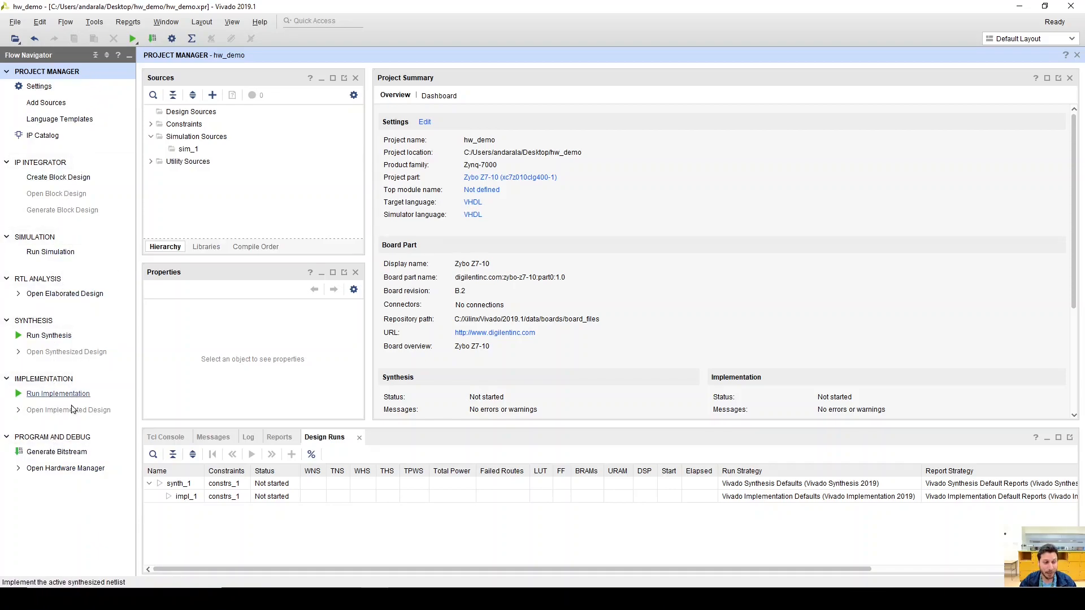
Create a block design named hw_demo in the project.
{"action": "left_click", "coordinate": [59, 180]}
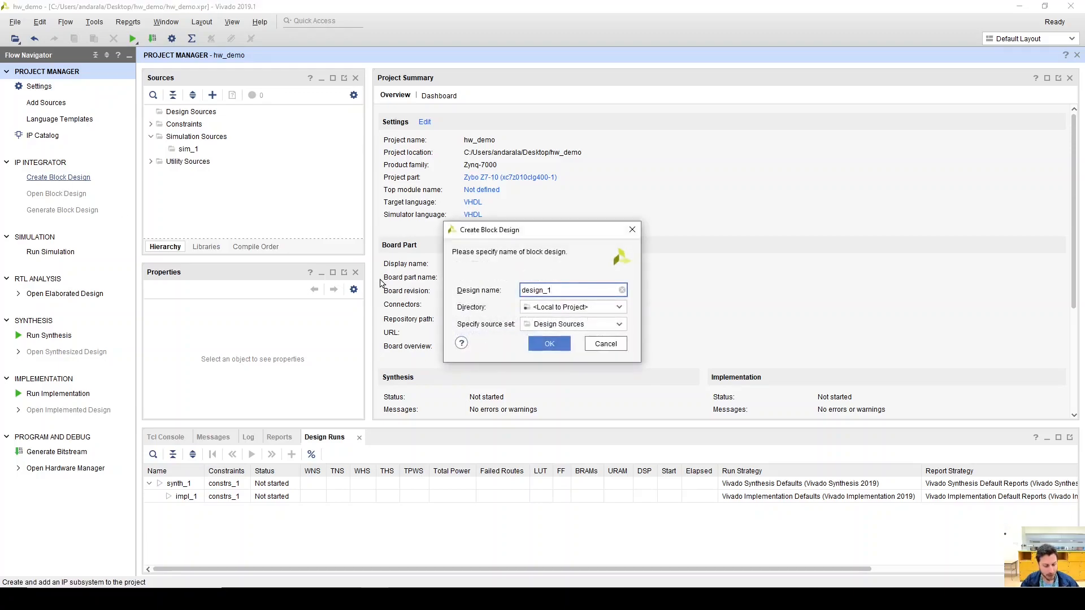
{"action": "key", "text": "shift+Home"}
{"action": "type", "text": "hw_dem"}
{"action": "left_click", "coordinate": [549, 345]}
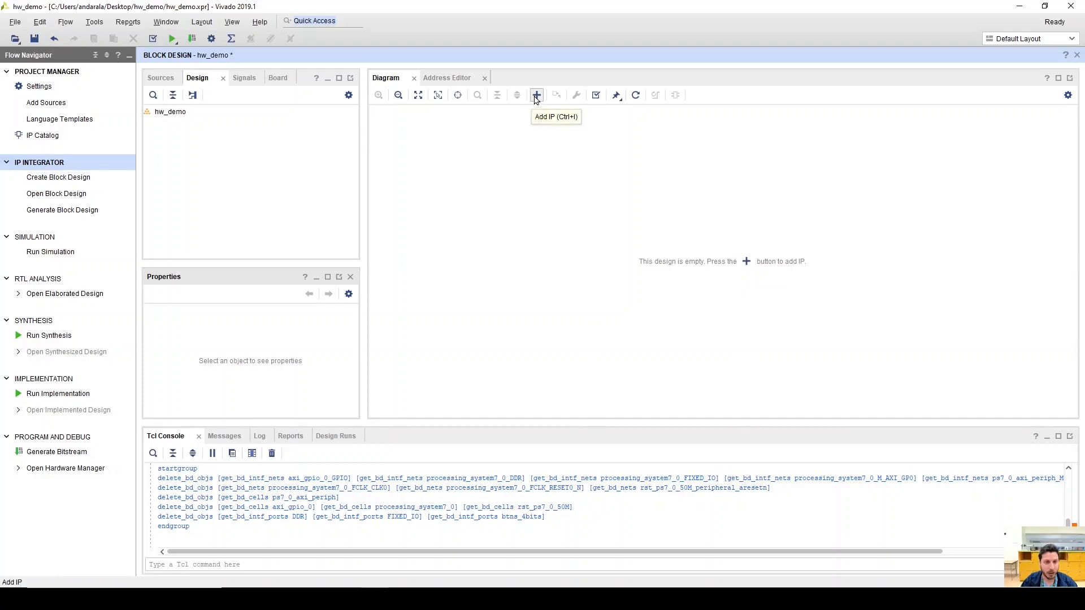
Add a ZYNQ7 Processing System to the empty diagram and accept its default configuration.
{"action": "left_click", "coordinate": [746, 262]}
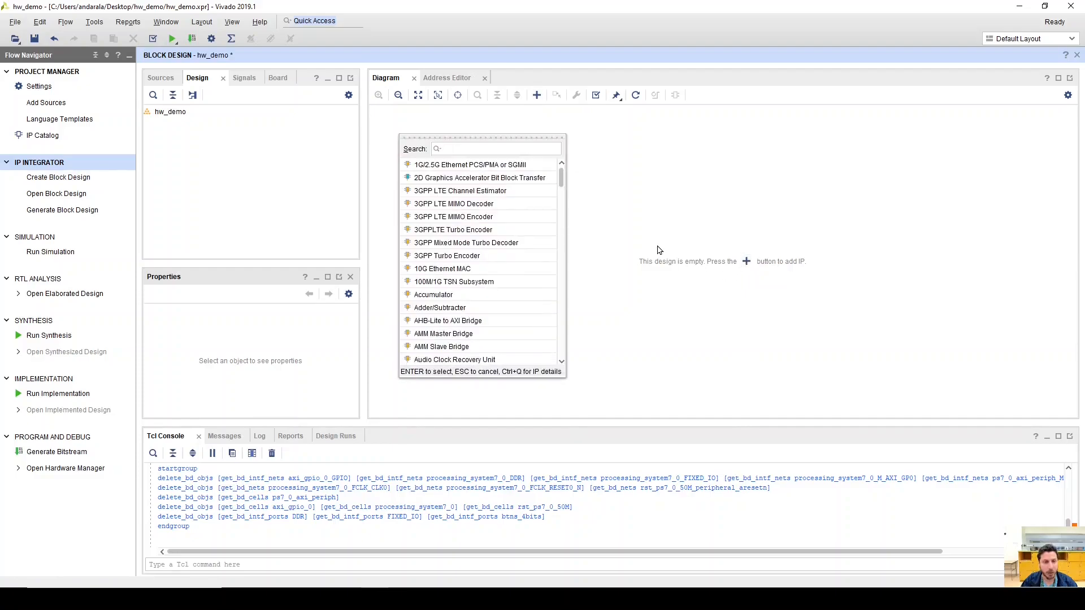
{"action": "type", "text": "zynq"}
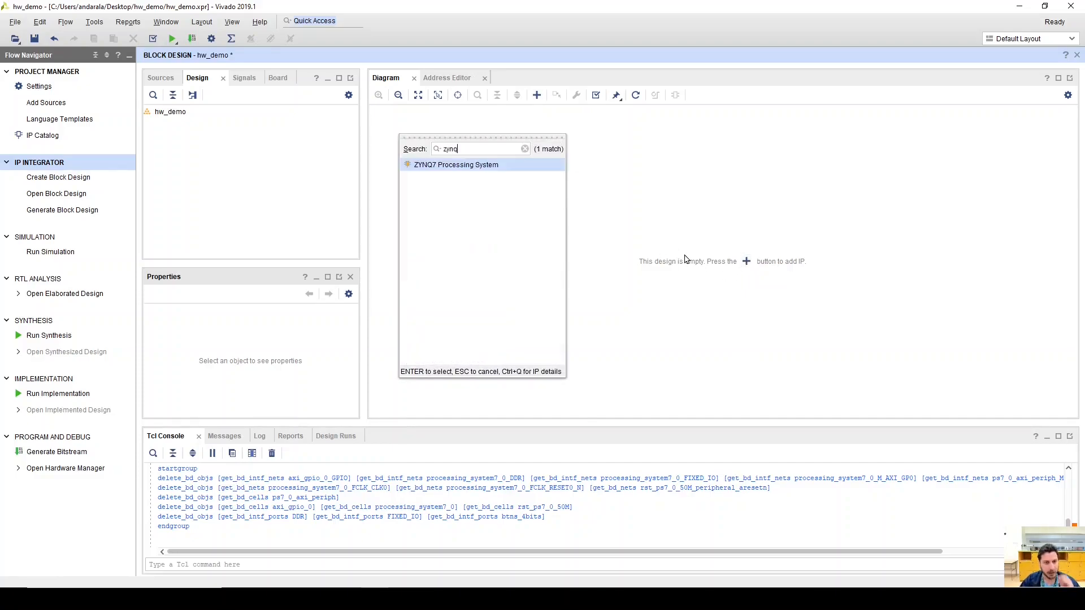
{"action": "double_click", "coordinate": [491, 171]}
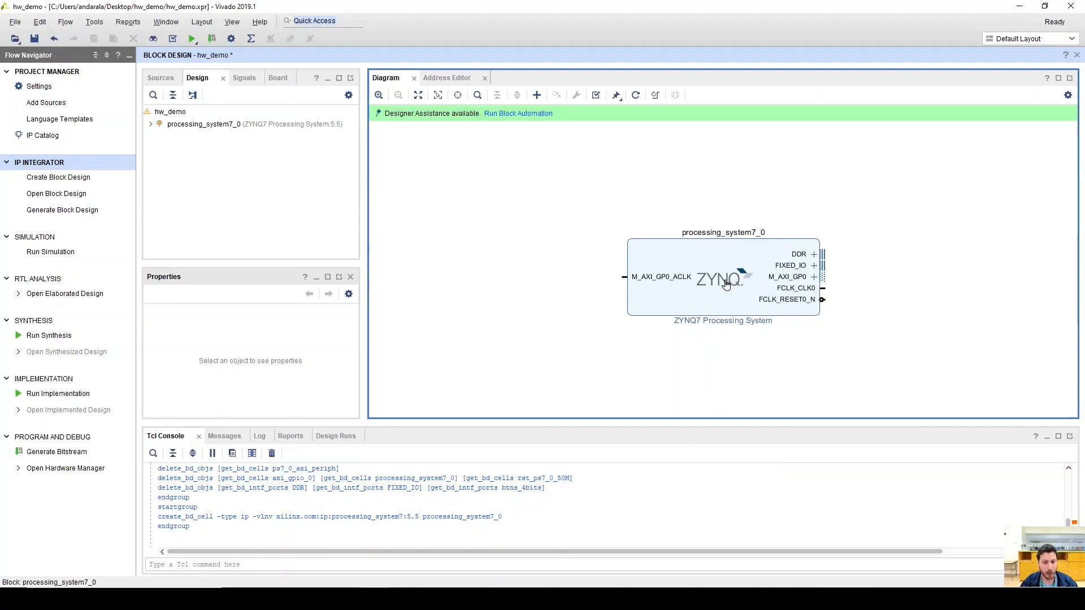
{"action": "double_click", "coordinate": [726, 284]}
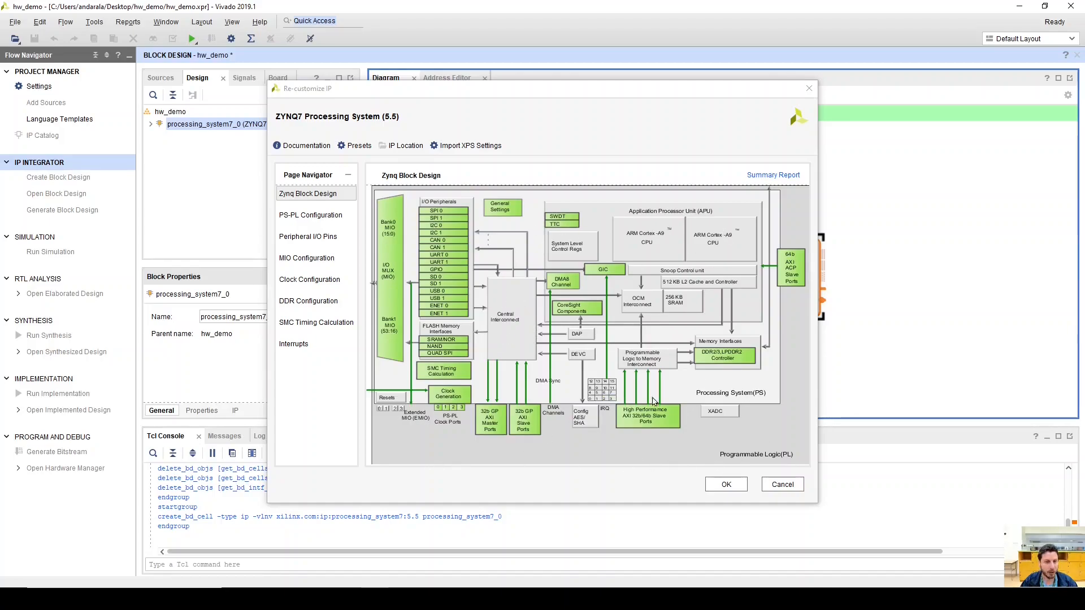
{"action": "left_click", "coordinate": [723, 486]}
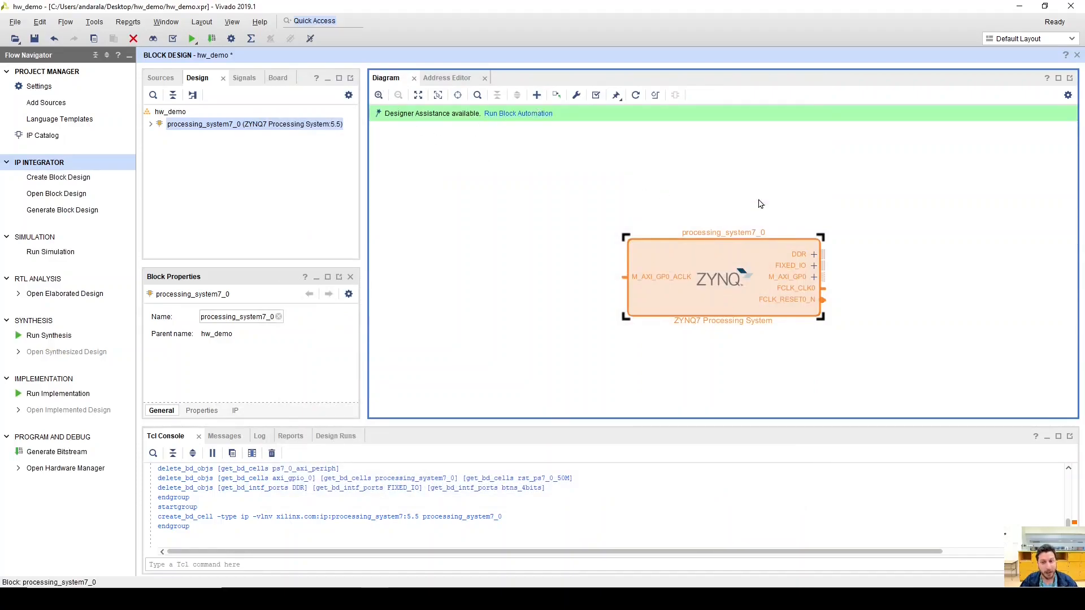
Add an AXI GPIO block to the diagram and place it above and to the right of the ZYNQ7 block.
{"action": "left_click", "coordinate": [537, 97]}
{"action": "type", "text": "axi gpio"}
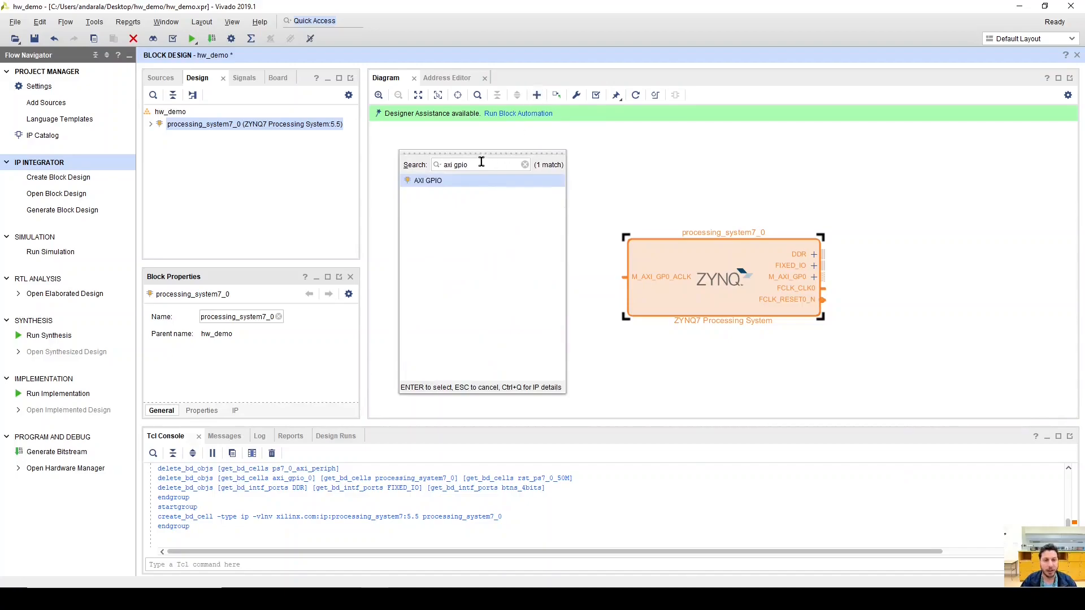
{"action": "double_click", "coordinate": [474, 182]}
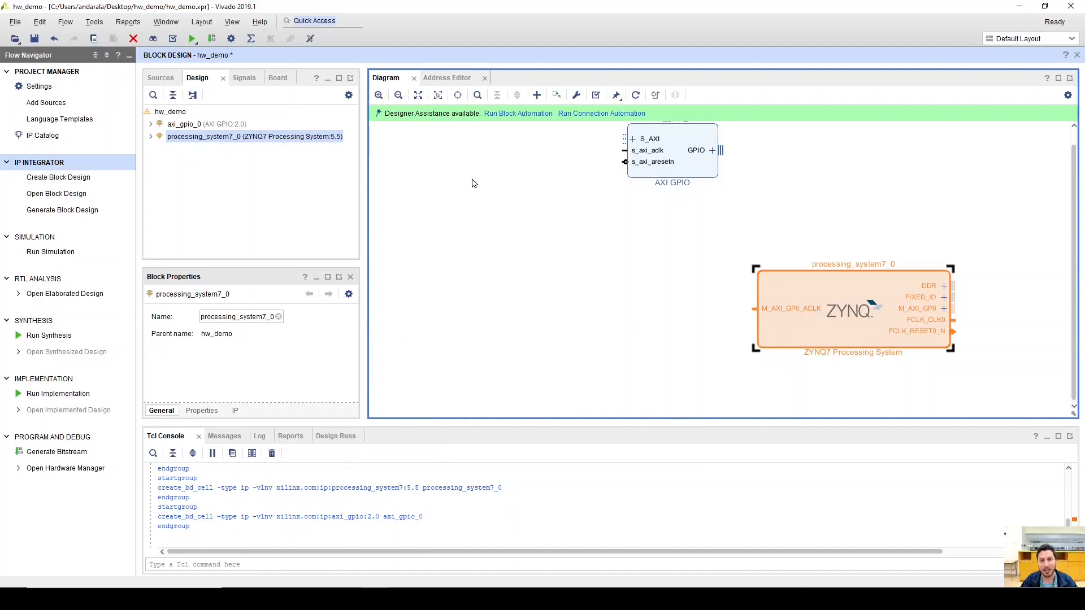
{"action": "left_click_drag", "start_coordinate": [674, 150], "coordinate": [1019, 177]}
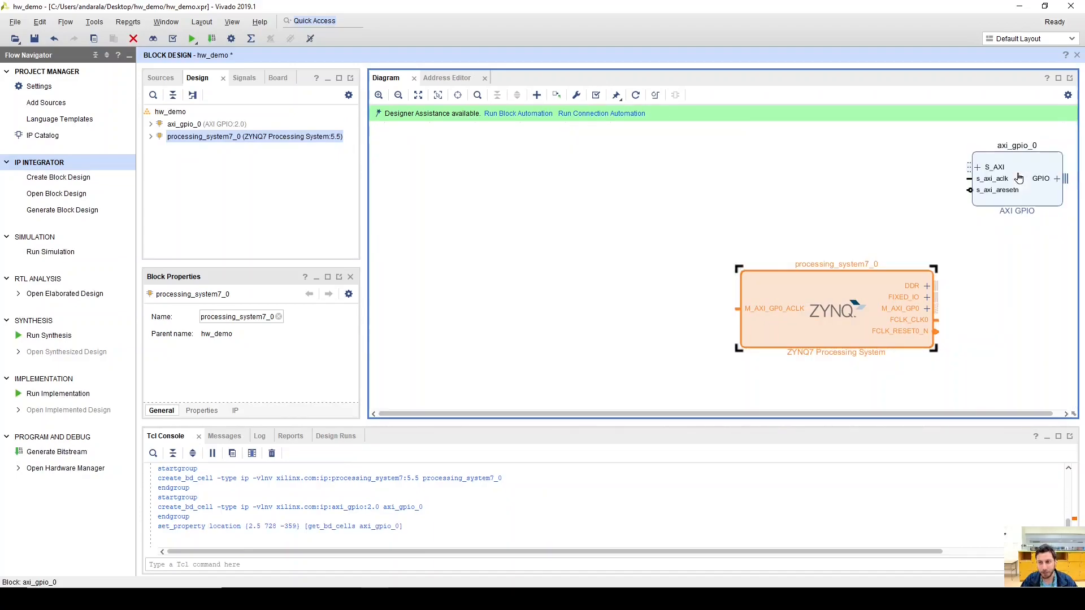
{"action": "left_click_drag", "start_coordinate": [824, 415], "coordinate": [842, 417]}
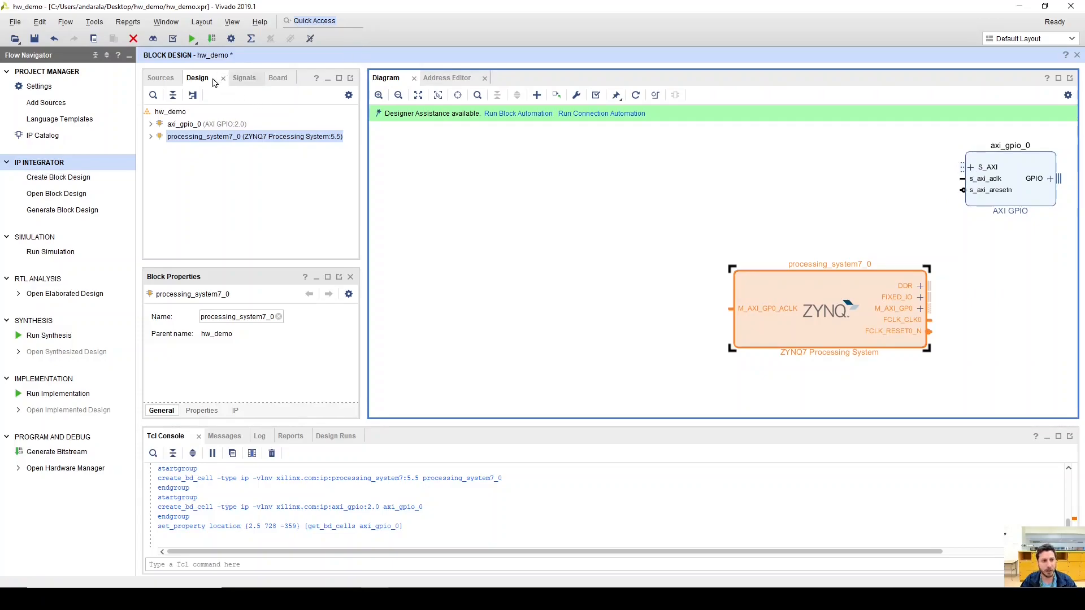
Connect the board's 4 LEDs and 2 RGB LEDS components to the AXI GPIO block.
{"action": "left_click", "coordinate": [279, 80]}
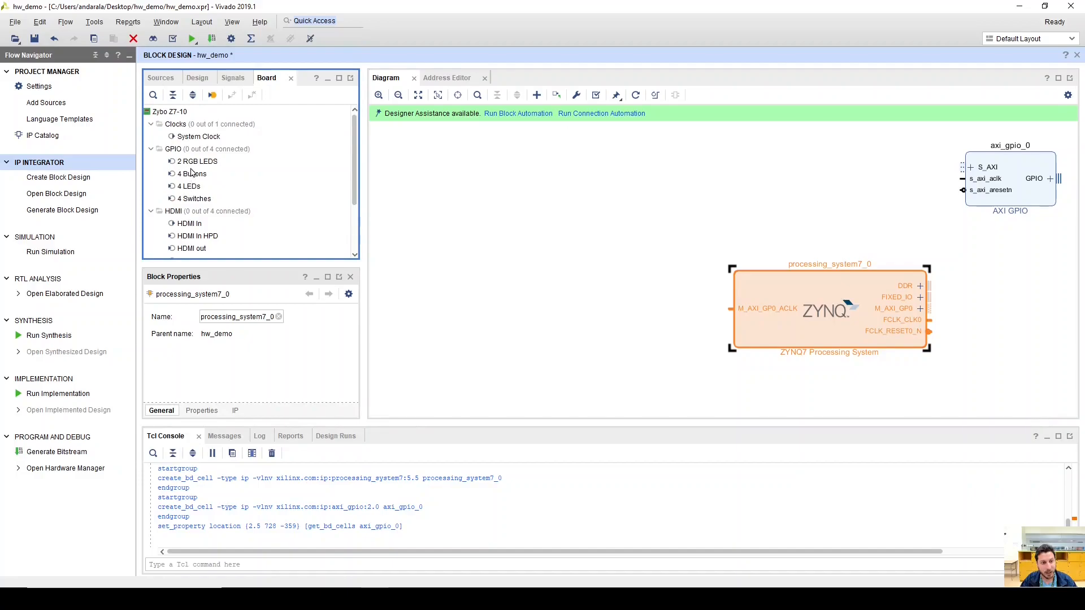
{"action": "left_click_drag", "start_coordinate": [188, 190], "coordinate": [1032, 177]}
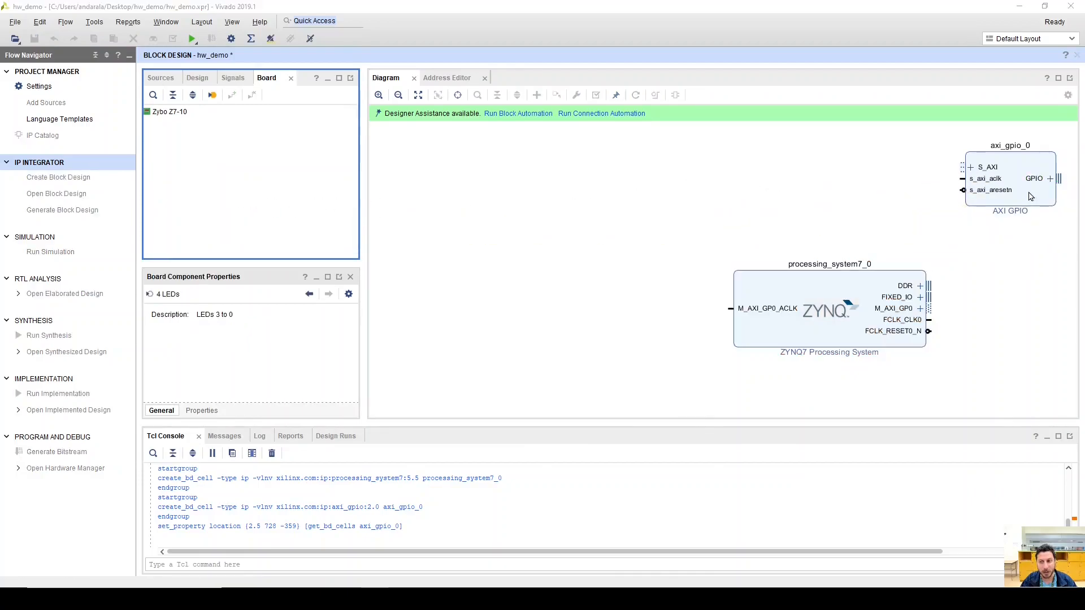
{"action": "left_click", "coordinate": [541, 323]}
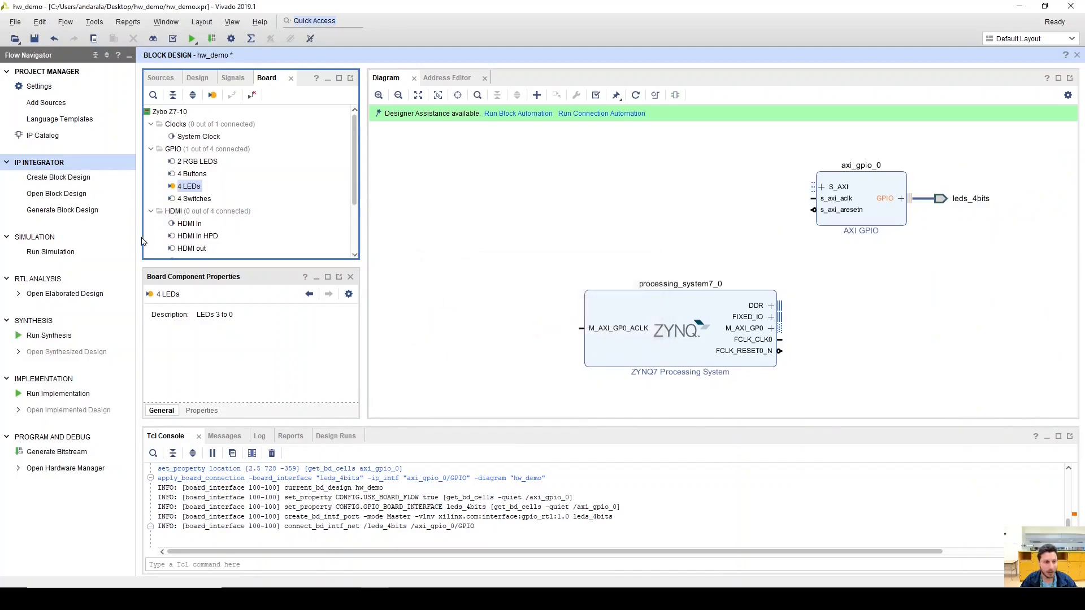
{"action": "left_click_drag", "start_coordinate": [197, 164], "coordinate": [859, 203]}
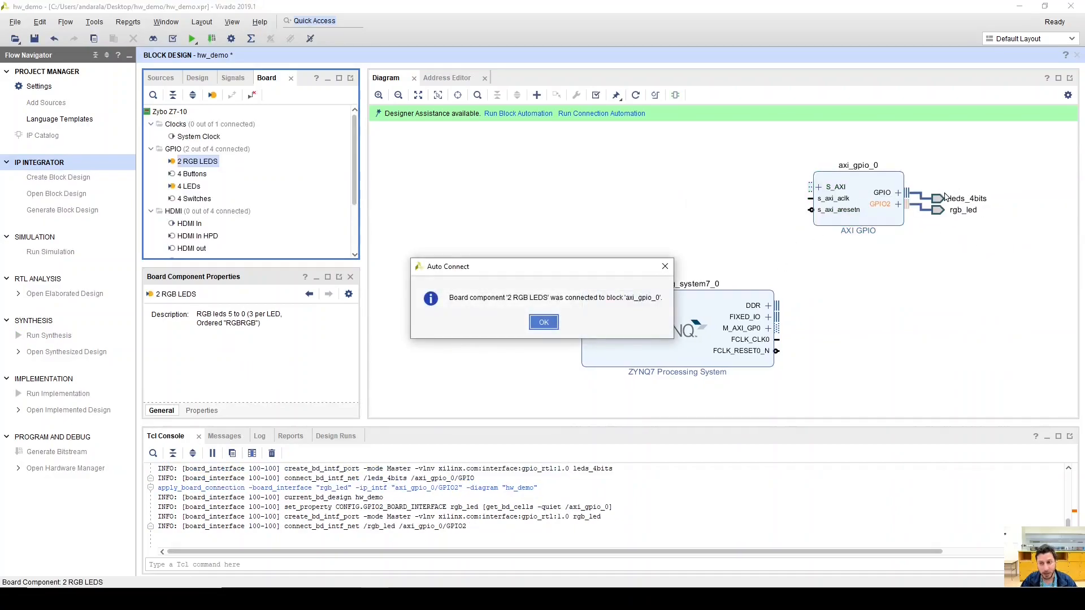
{"action": "left_click", "coordinate": [542, 328]}
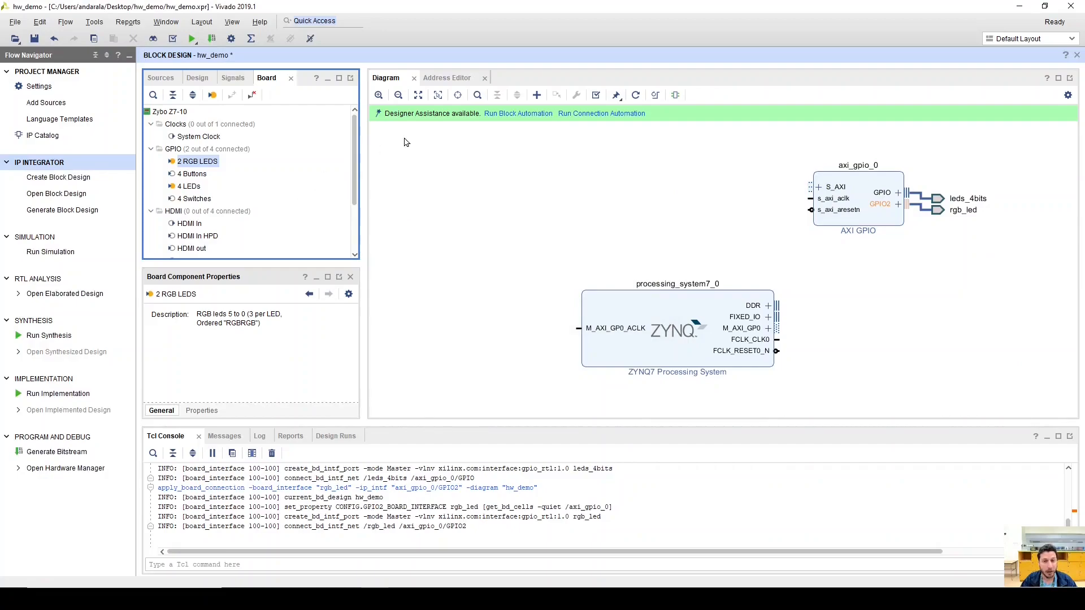
Add a second AXI GPIO block to the diagram.
{"action": "left_click", "coordinate": [537, 96]}
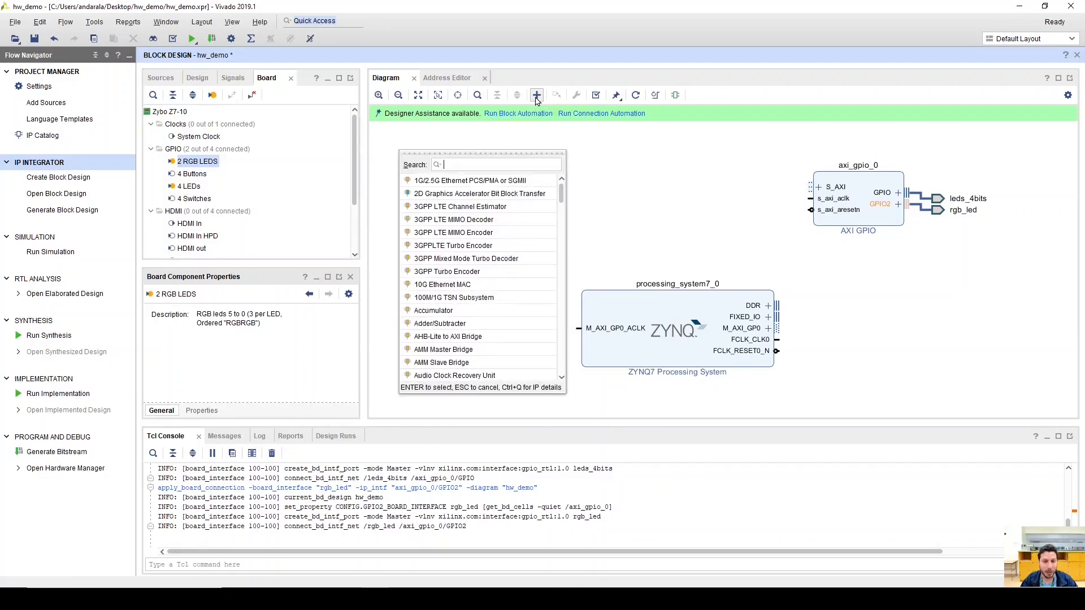
{"action": "type", "text": "axi"}
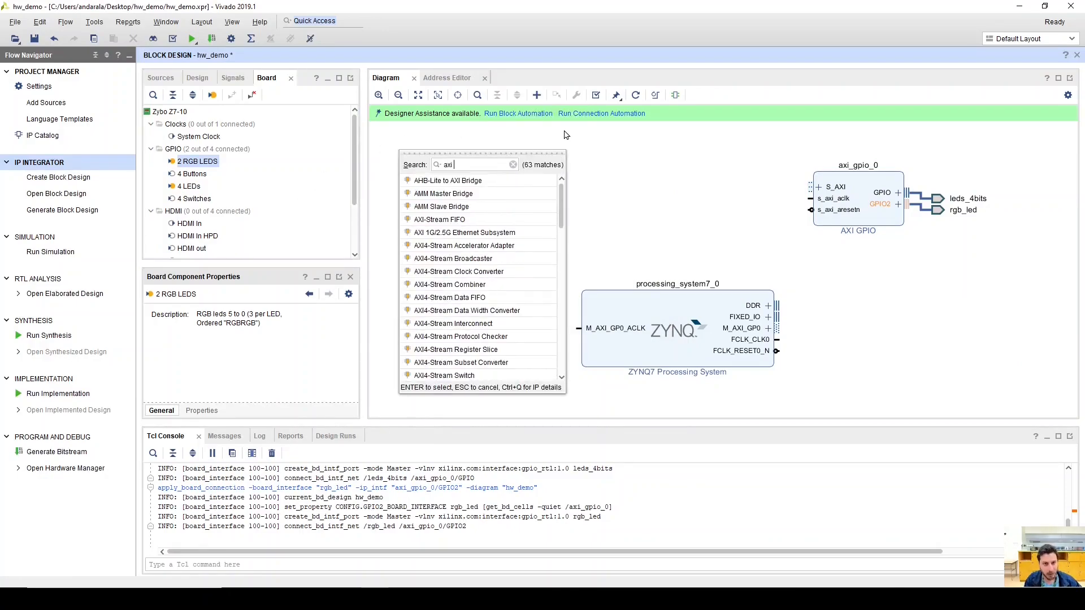
{"action": "type", "text": " gpio"}
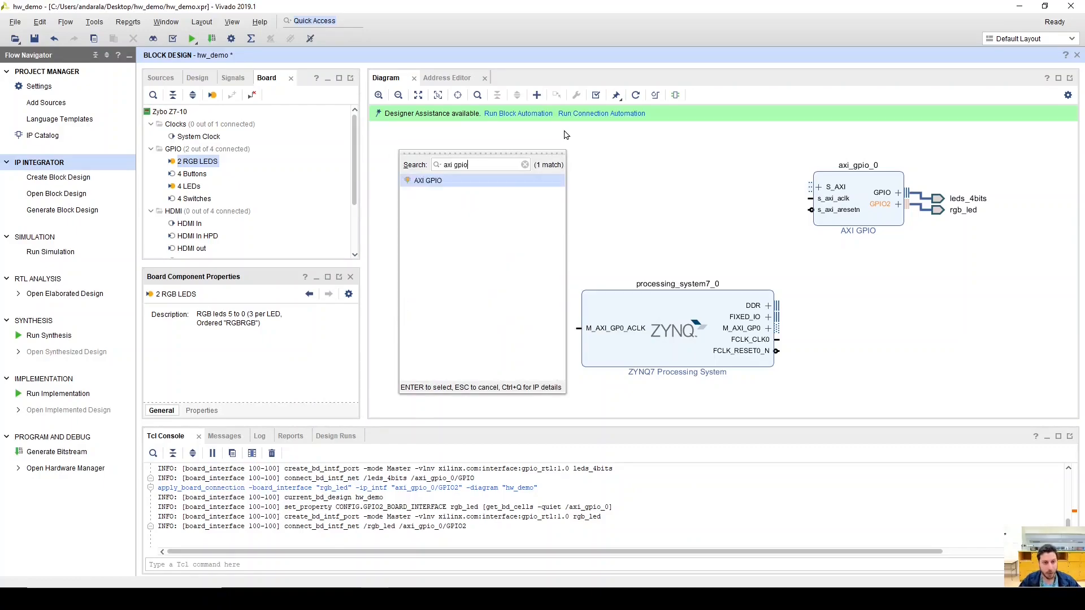
{"action": "double_click", "coordinate": [510, 181]}
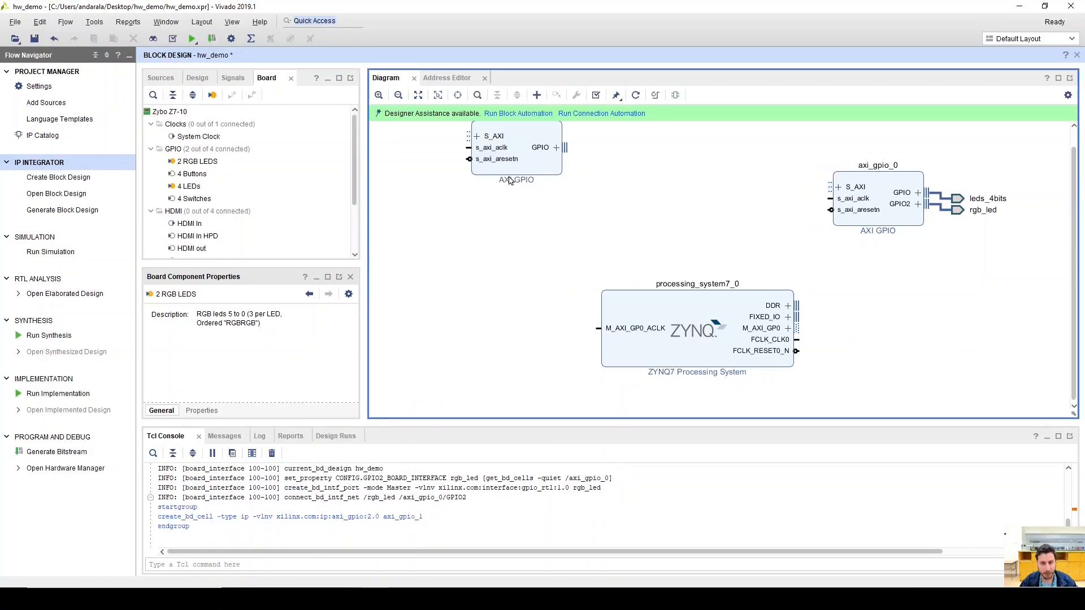
Place the second AXI GPIO block beside the ZYNQ7 block and connect the board's 4 Buttons and 4 Switches to it.
{"action": "mouse_move", "coordinate": [510, 144]}
{"action": "left_mouse_down"}
{"action": "mouse_move", "coordinate": [703, 291]}
{"action": "mouse_move", "coordinate": [885, 310]}
{"action": "left_mouse_up"}
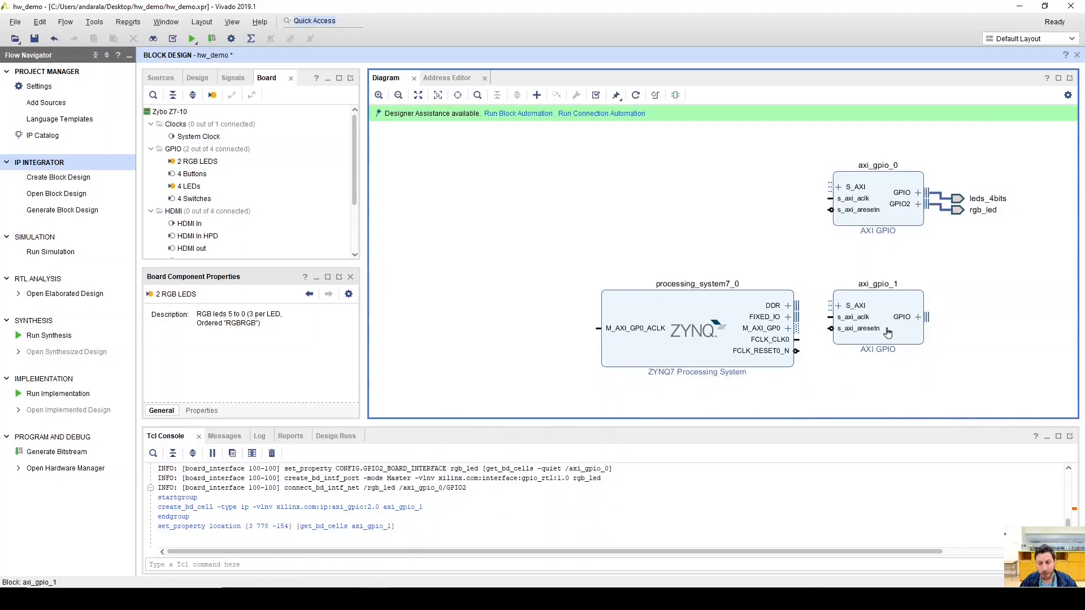
{"action": "left_click_drag", "start_coordinate": [194, 177], "coordinate": [880, 312]}
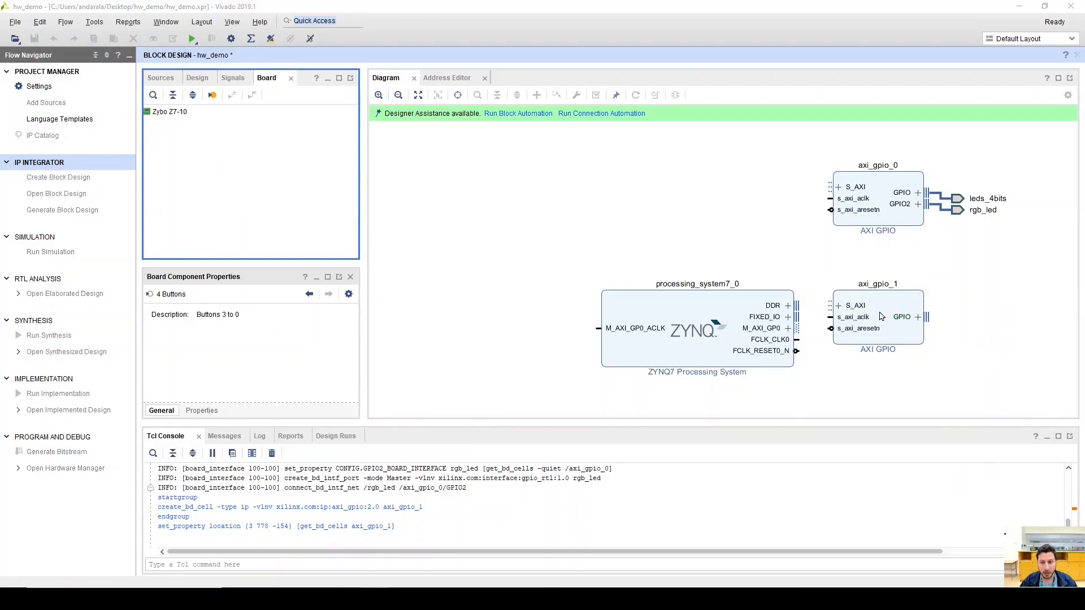
{"action": "left_click", "coordinate": [544, 321]}
{"action": "left_click_drag", "start_coordinate": [189, 199], "coordinate": [857, 316]}
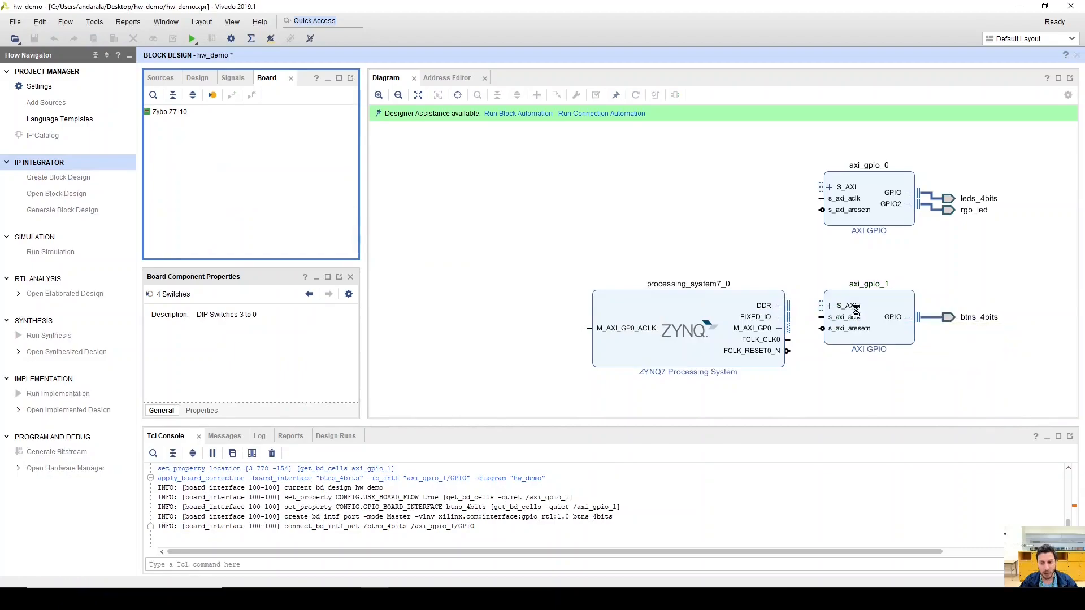
{"action": "left_click", "coordinate": [543, 322]}
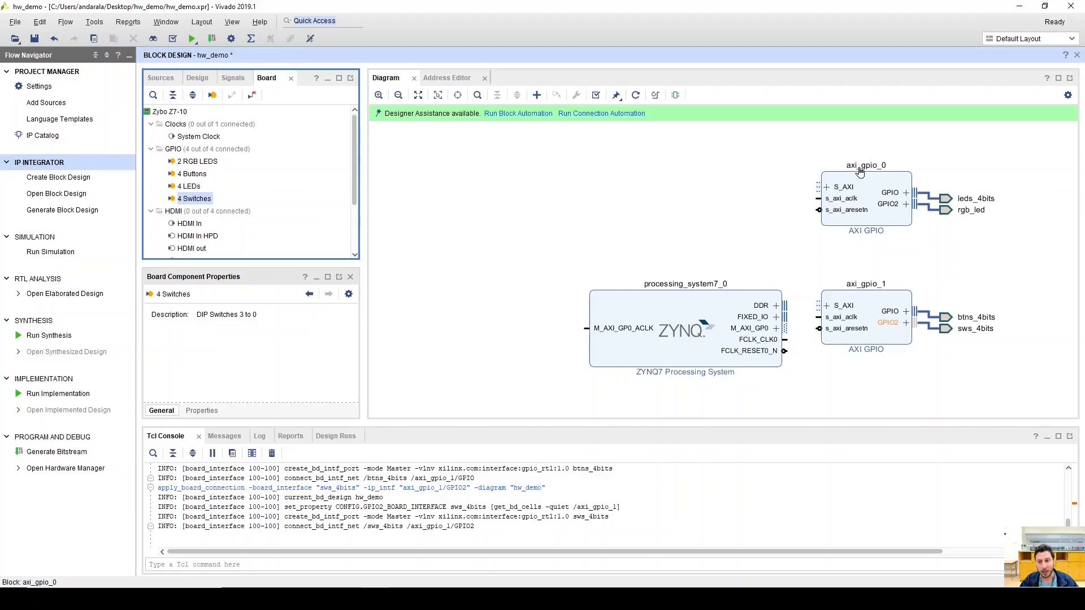
Rename the AXI GPIO block that drives the LEDs as leds.
{"action": "left_click", "coordinate": [869, 193]}
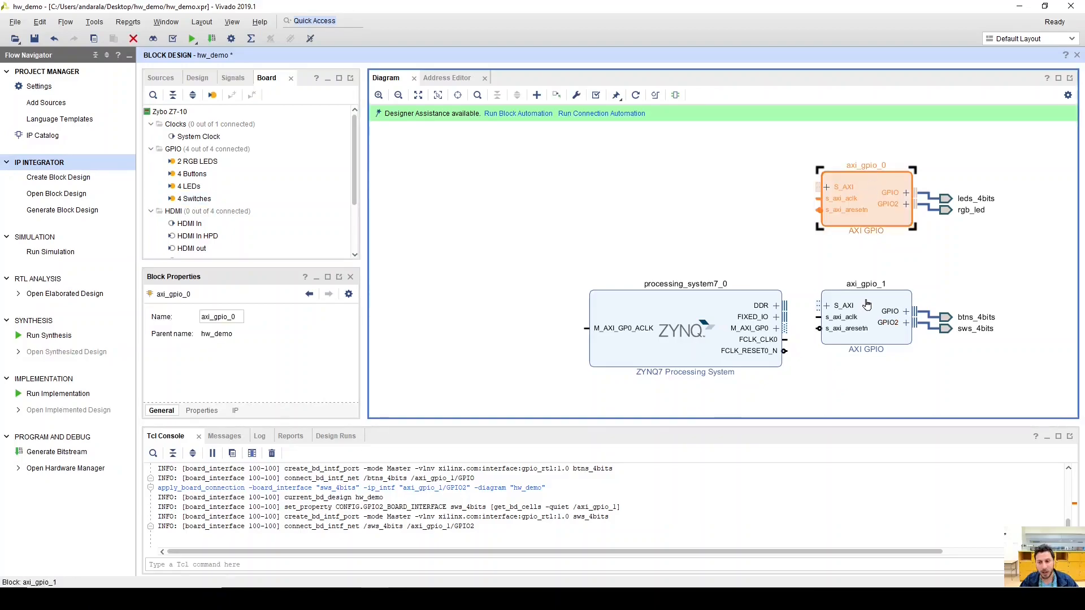
{"action": "left_click", "coordinate": [867, 305]}
{"action": "left_click", "coordinate": [869, 194]}
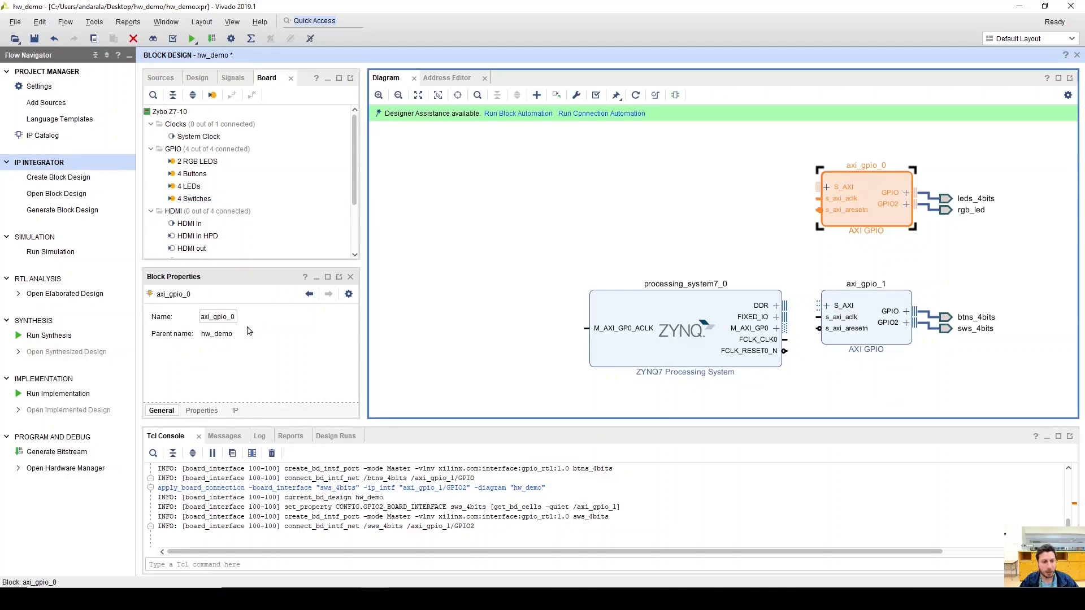
{"action": "double_click", "coordinate": [218, 316]}
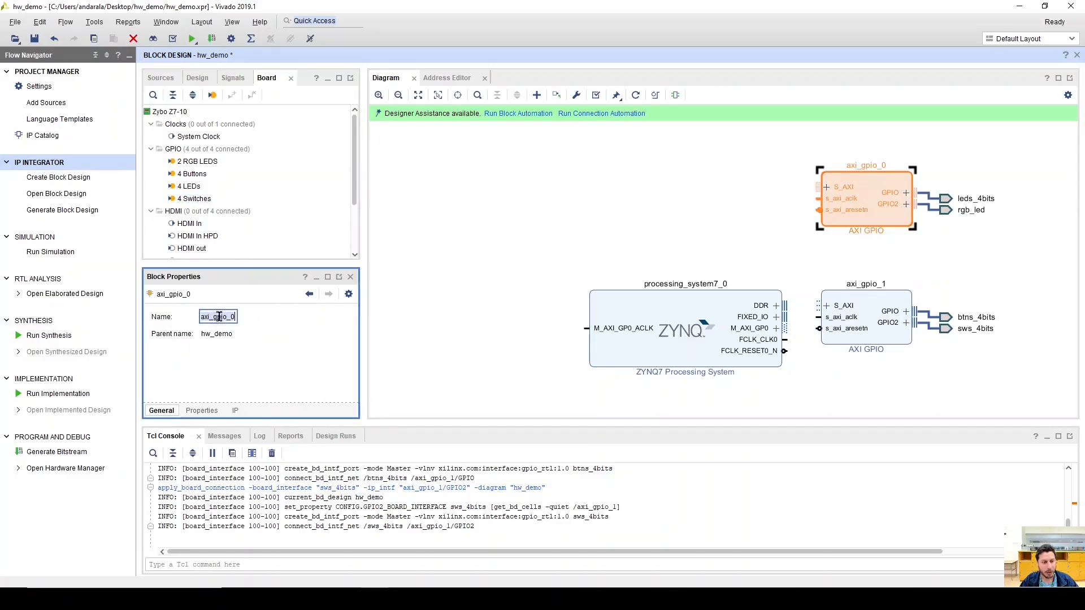
{"action": "type", "text": "l"}
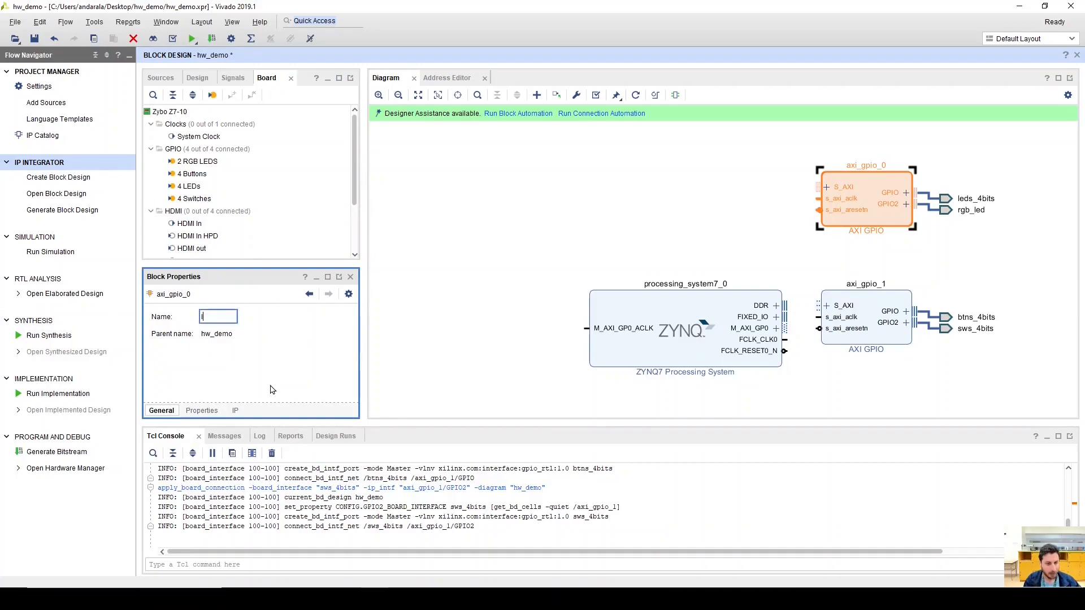
{"action": "type", "text": "eds"}
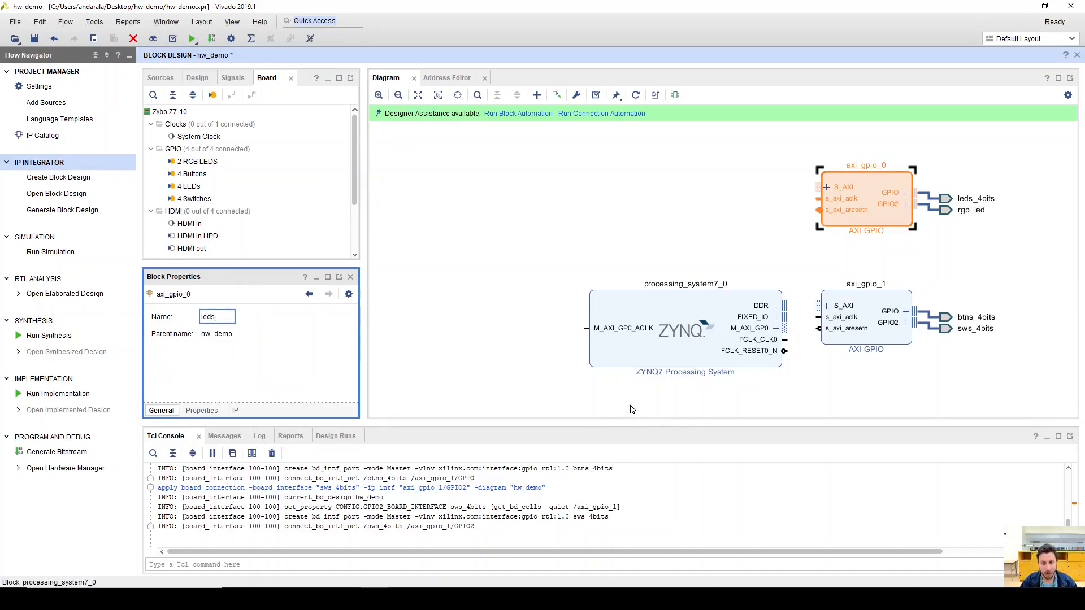
{"action": "key", "text": "Return"}
Rename the AXI GPIO block connected to the buttons and switches as inputs.
{"action": "left_click", "coordinate": [871, 308]}
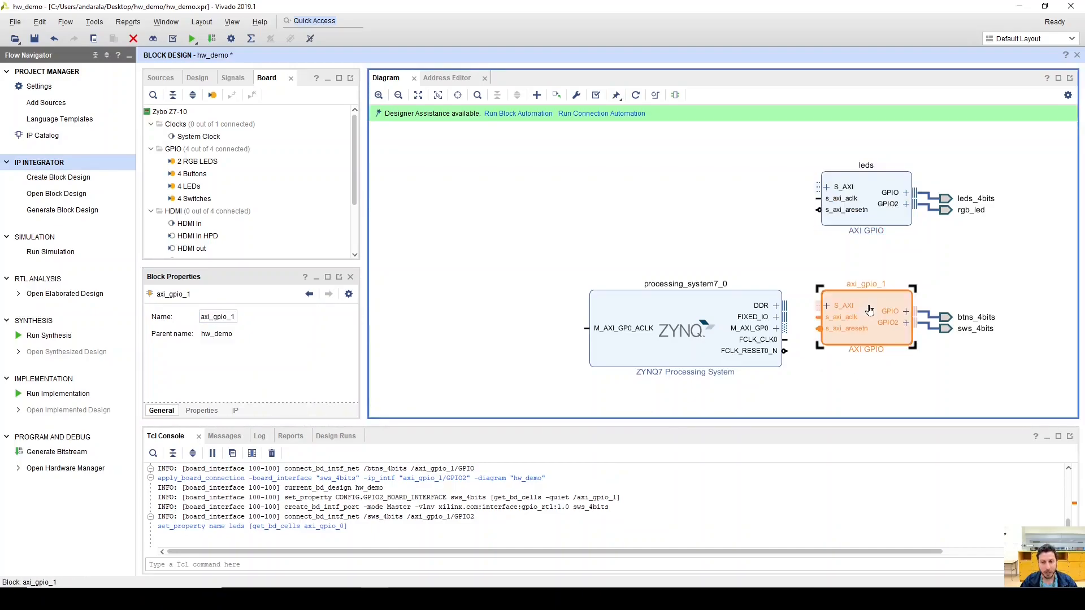
{"action": "left_click", "coordinate": [215, 315]}
{"action": "double_click", "coordinate": [225, 320]}
{"action": "key", "text": "BackSpace"}
{"action": "type", "text": "inputs"}
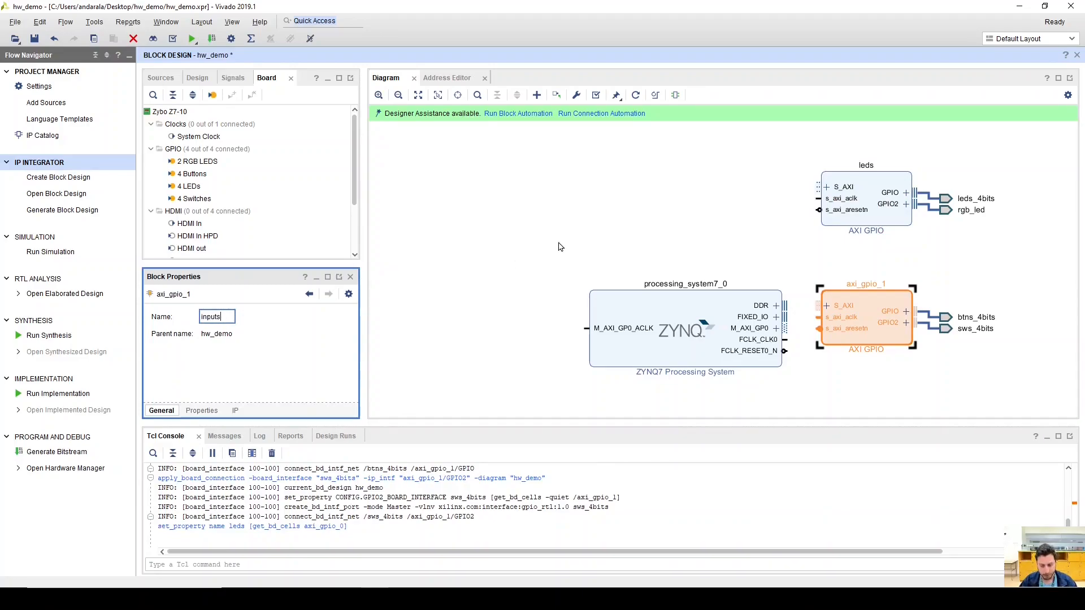
{"action": "key", "text": "Return"}
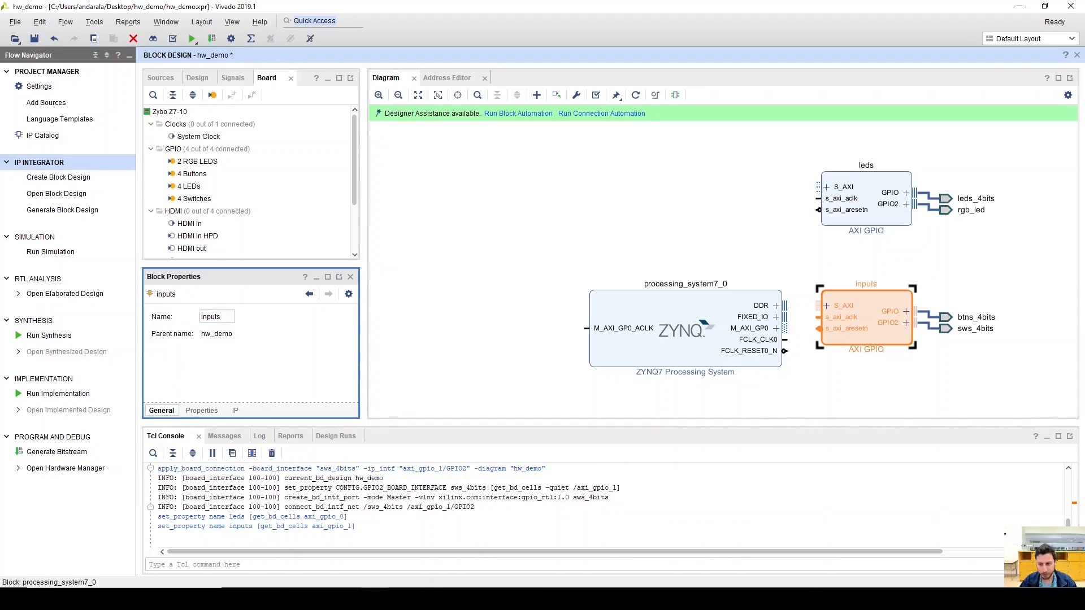
Turn the system speaker volume all the way down.
{"action": "left_click", "coordinate": [967, 598]}
{"action": "left_click_drag", "start_coordinate": [965, 575], "coordinate": [904, 574]}
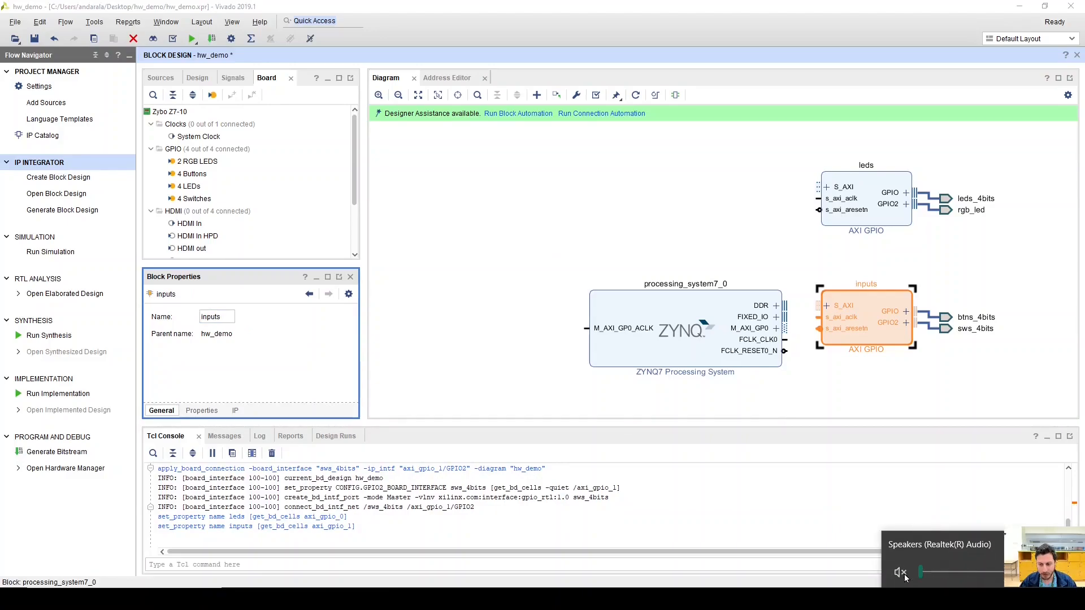
{"action": "left_click", "coordinate": [961, 598]}
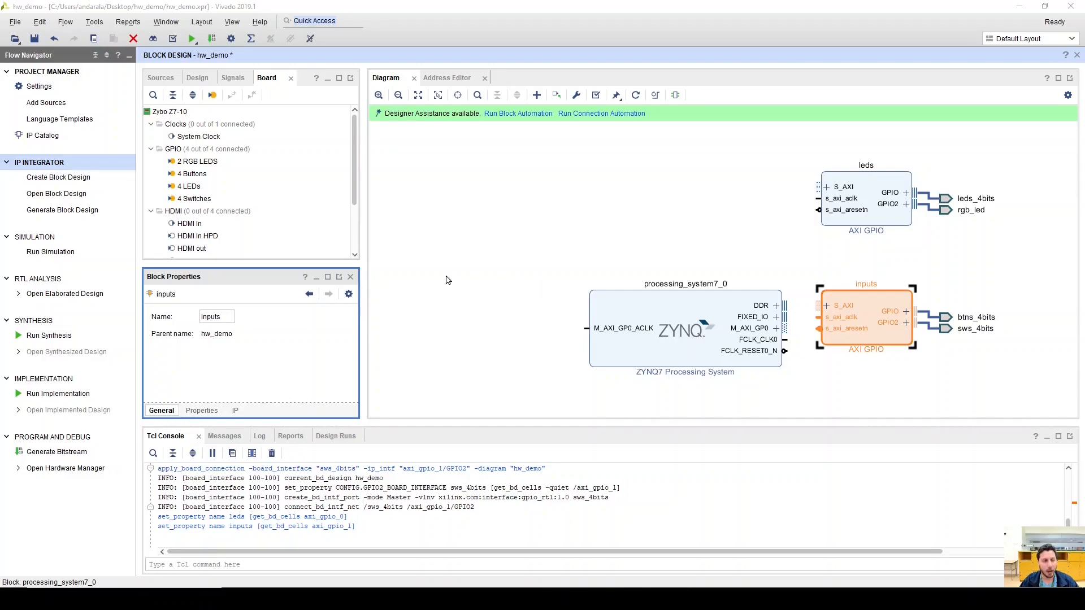
Add a third AXI GPIO block to the diagram and place it directly above the leds block.
{"action": "left_click", "coordinate": [537, 95]}
{"action": "type", "text": "axi gpio"}
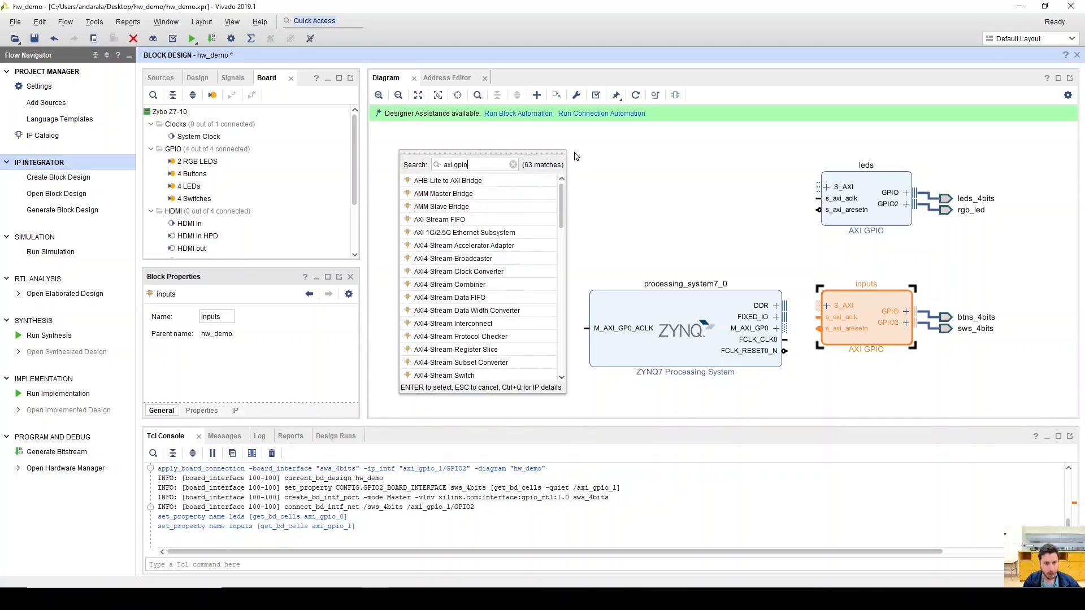
{"action": "key", "text": "Return"}
{"action": "left_click_drag", "start_coordinate": [513, 151], "coordinate": [888, 164]}
{"action": "left_click_drag", "start_coordinate": [509, 181], "coordinate": [869, 163]}
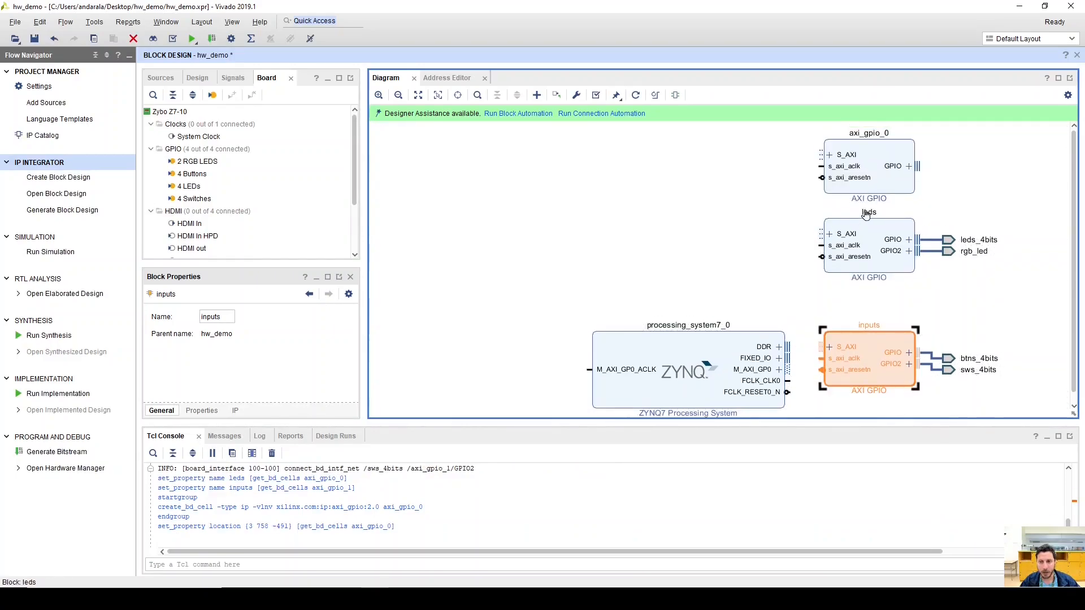
Rename the new AXI GPIO block above leds as ssd.
{"action": "left_click", "coordinate": [875, 148]}
{"action": "double_click", "coordinate": [220, 318]}
{"action": "type", "text": "ssd"}
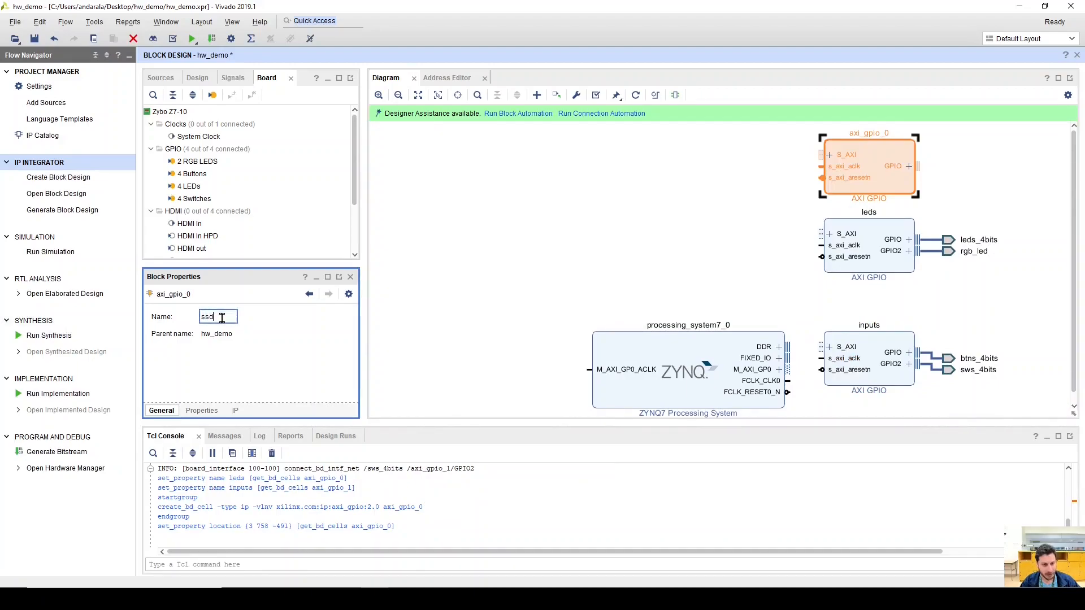
{"action": "key", "text": "Return"}
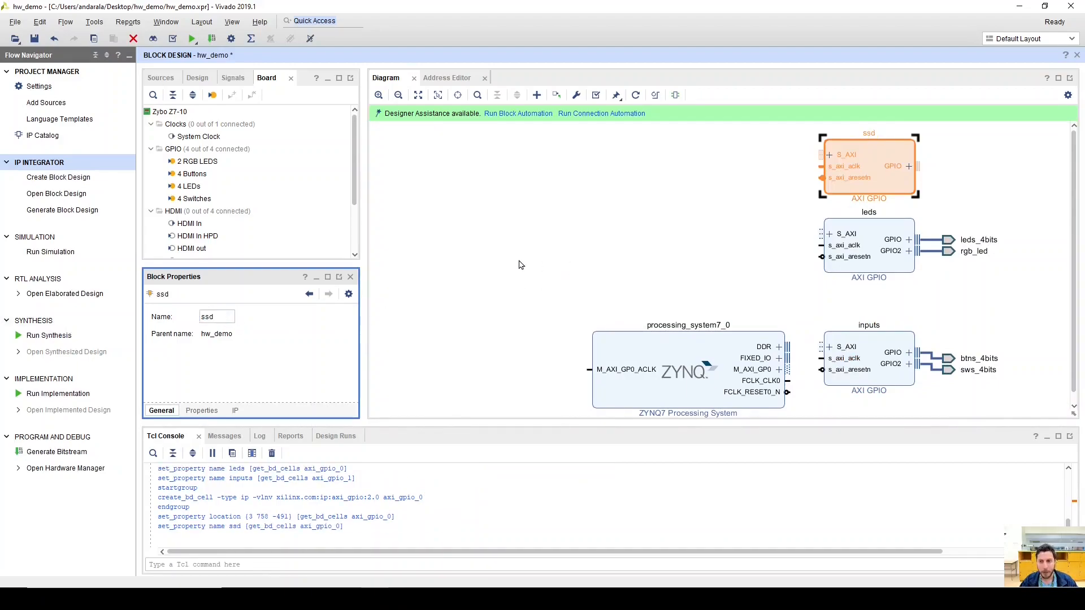
Configure the ssd block's GPIO channel as All Outputs with a GPIO width of 8.
{"action": "double_click", "coordinate": [873, 158]}
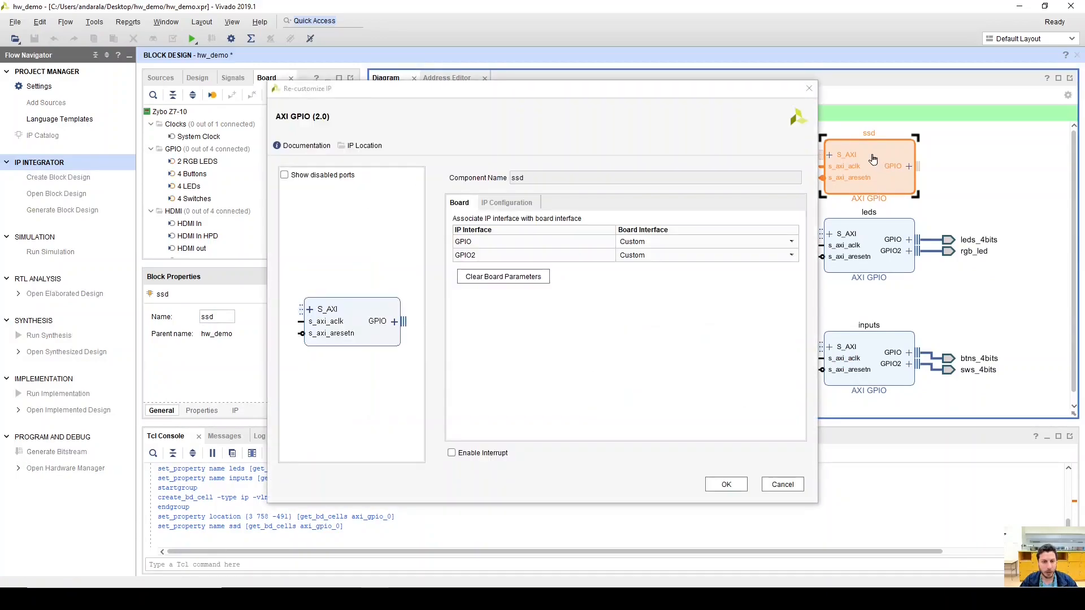
{"action": "left_click", "coordinate": [500, 207]}
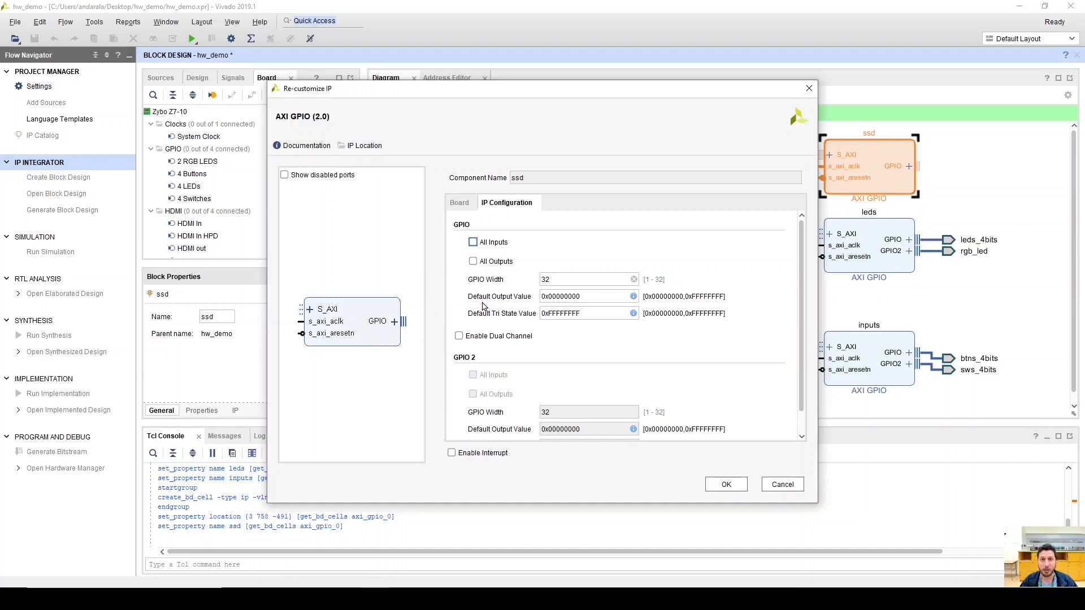
{"action": "left_click", "coordinate": [484, 264]}
{"action": "left_click_drag", "start_coordinate": [573, 279], "coordinate": [542, 280]}
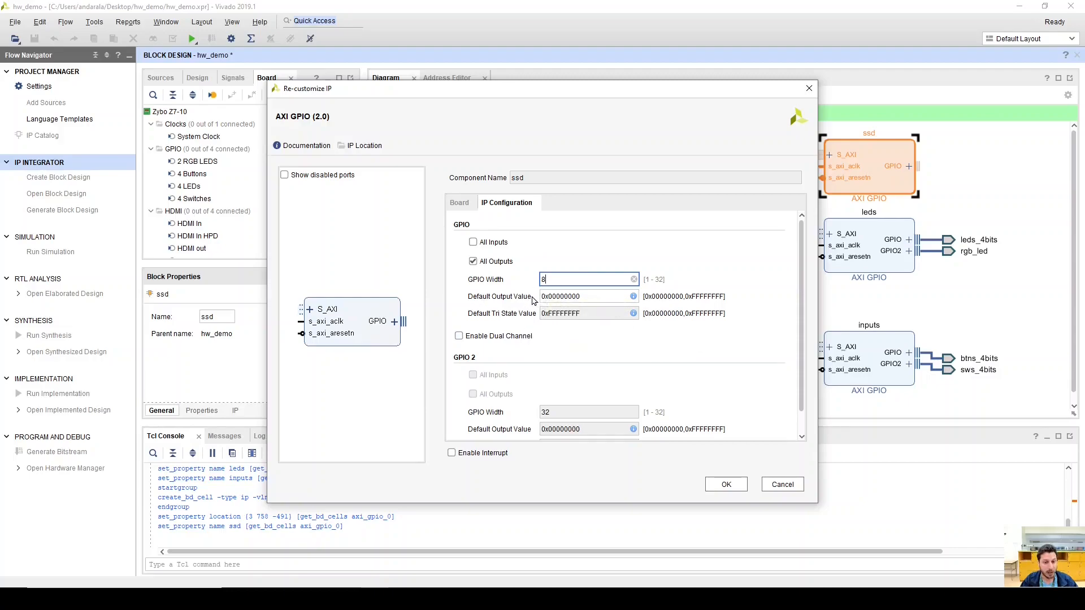
{"action": "left_click", "coordinate": [727, 485]}
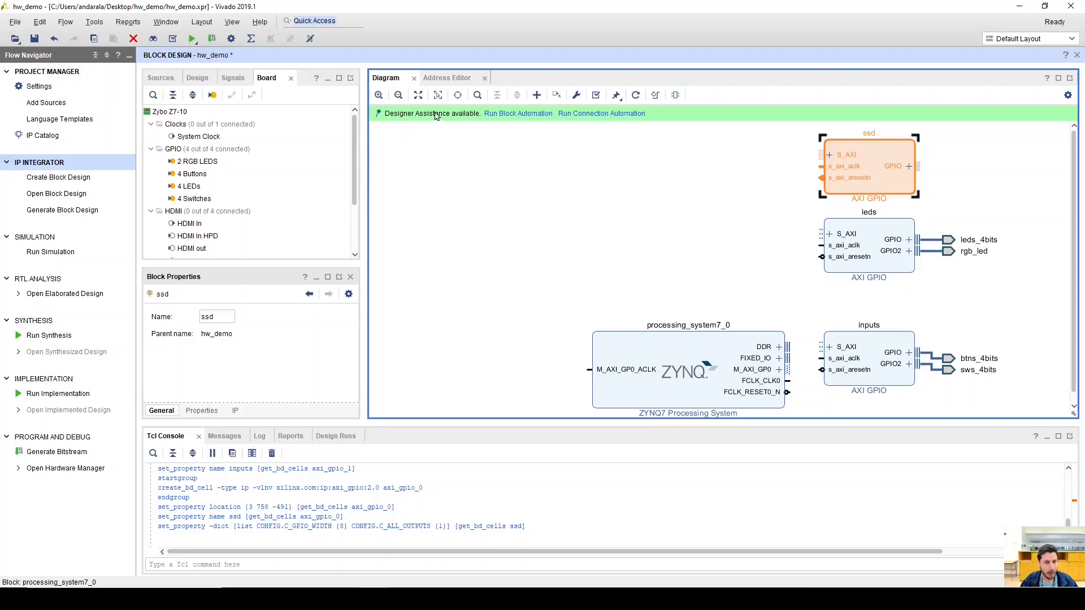
Add a fourth AXI GPIO block to the diagram and place it directly below the inputs block.
{"action": "left_click", "coordinate": [535, 97]}
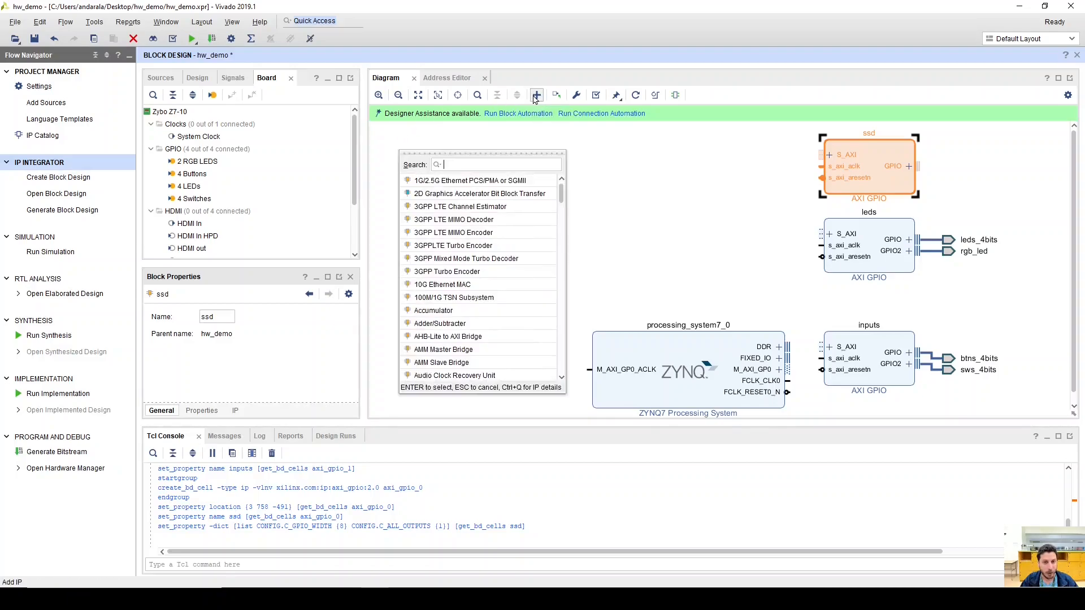
{"action": "type", "text": "axi"}
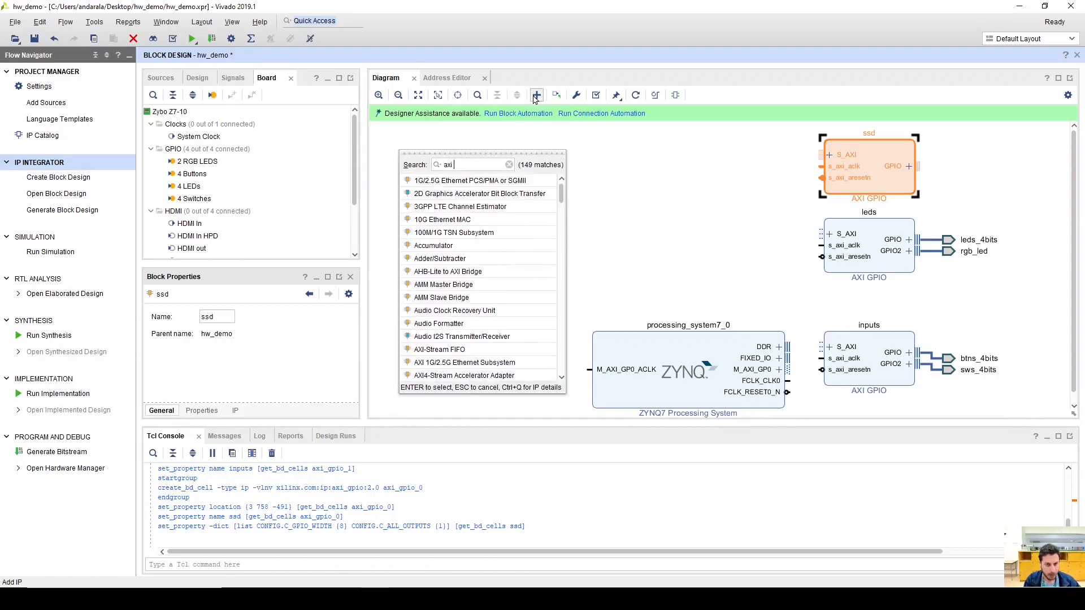
{"action": "type", "text": " gpio"}
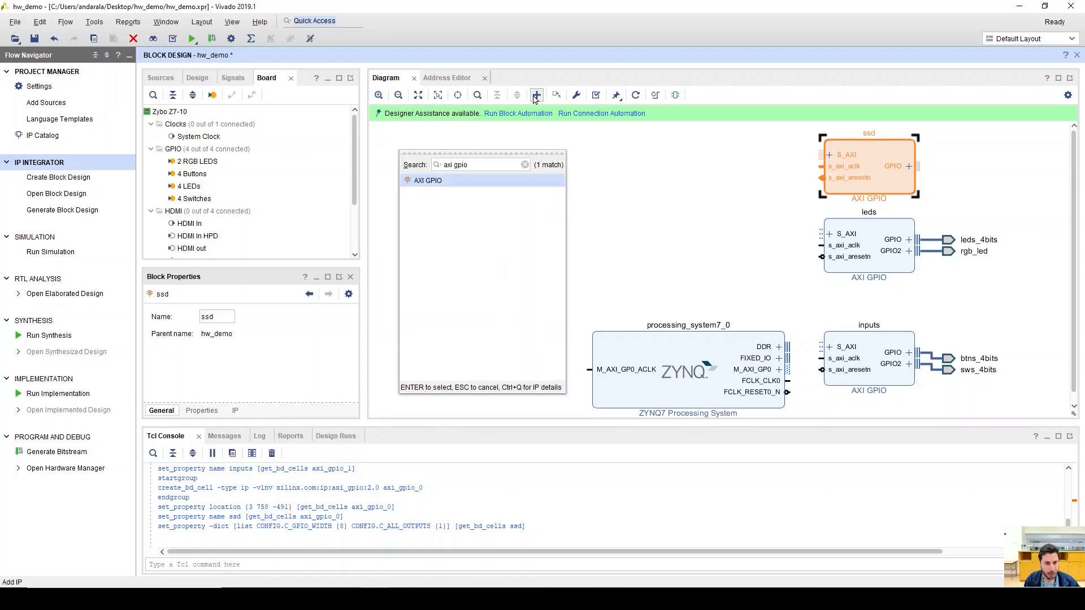
{"action": "key", "text": "Return"}
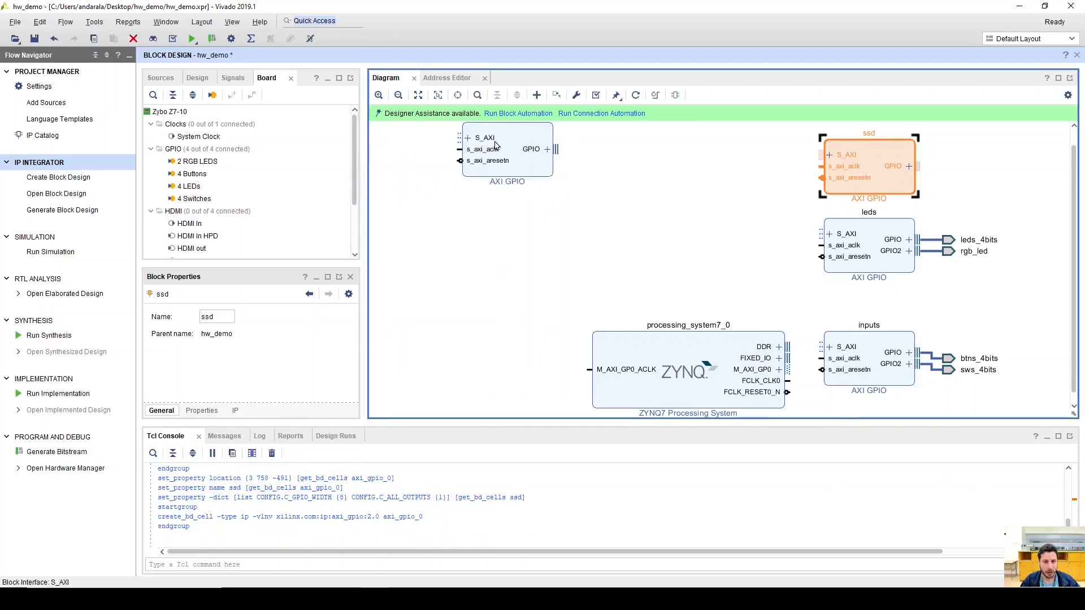
{"action": "left_click_drag", "start_coordinate": [493, 145], "coordinate": [918, 332]}
{"action": "mouse_move", "coordinate": [903, 355]}
{"action": "left_mouse_down"}
{"action": "mouse_move", "coordinate": [889, 417]}
{"action": "mouse_move", "coordinate": [884, 339]}
{"action": "mouse_move", "coordinate": [886, 356]}
{"action": "left_mouse_up"}
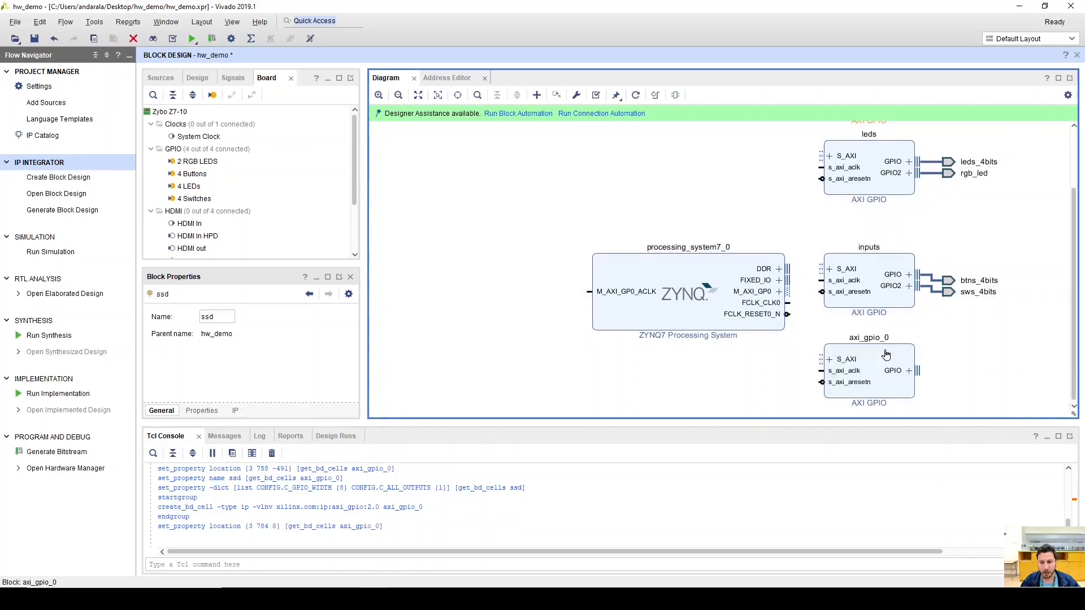
Rename the new AXI GPIO block below inputs as keypad.
{"action": "left_click", "coordinate": [871, 346]}
{"action": "double_click", "coordinate": [219, 318]}
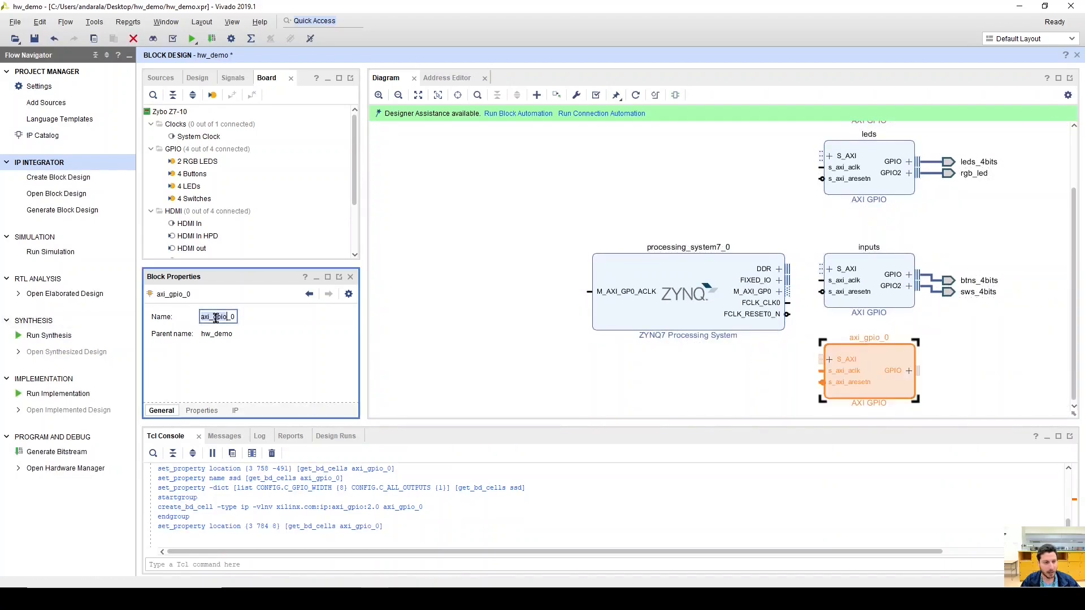
{"action": "type", "text": "kleypad"}
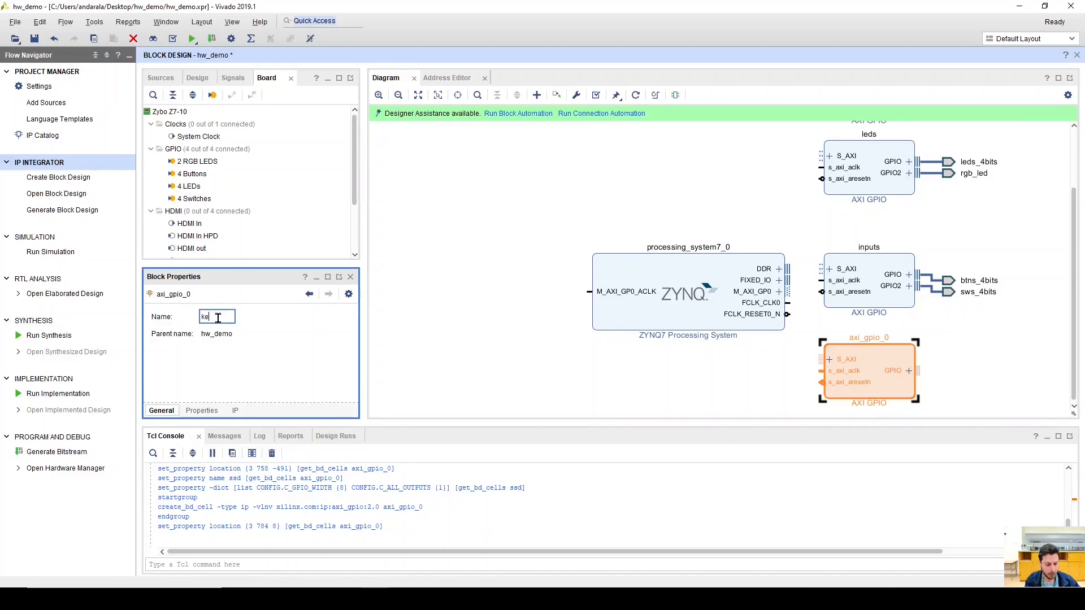
{"action": "key", "text": "Return"}
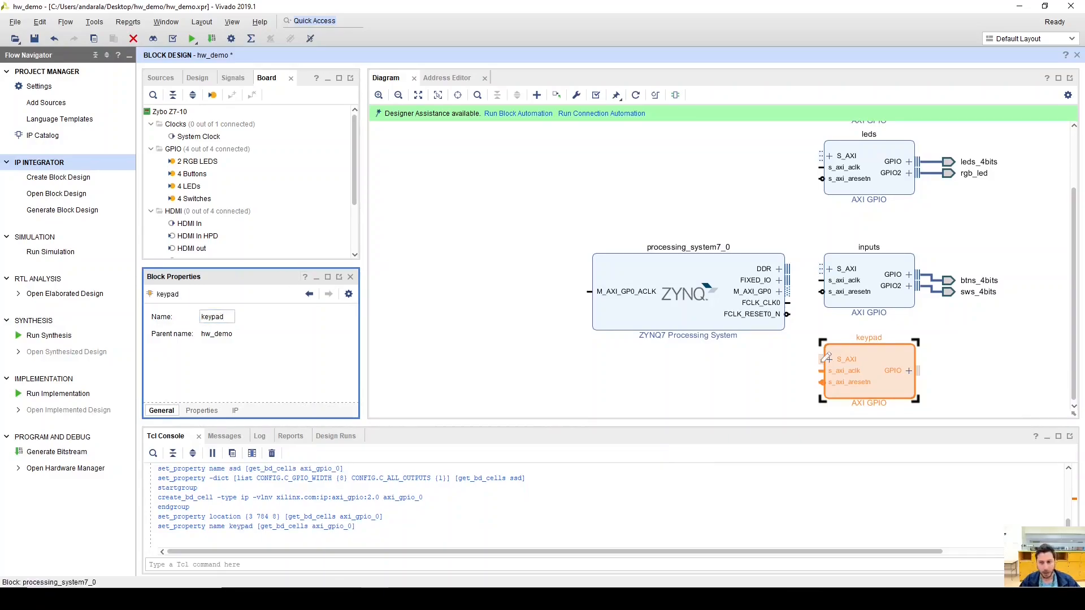
Open the keypad block's IP configuration and set its GPIO width to 8.
{"action": "left_click", "coordinate": [874, 366]}
{"action": "double_click", "coordinate": [875, 365]}
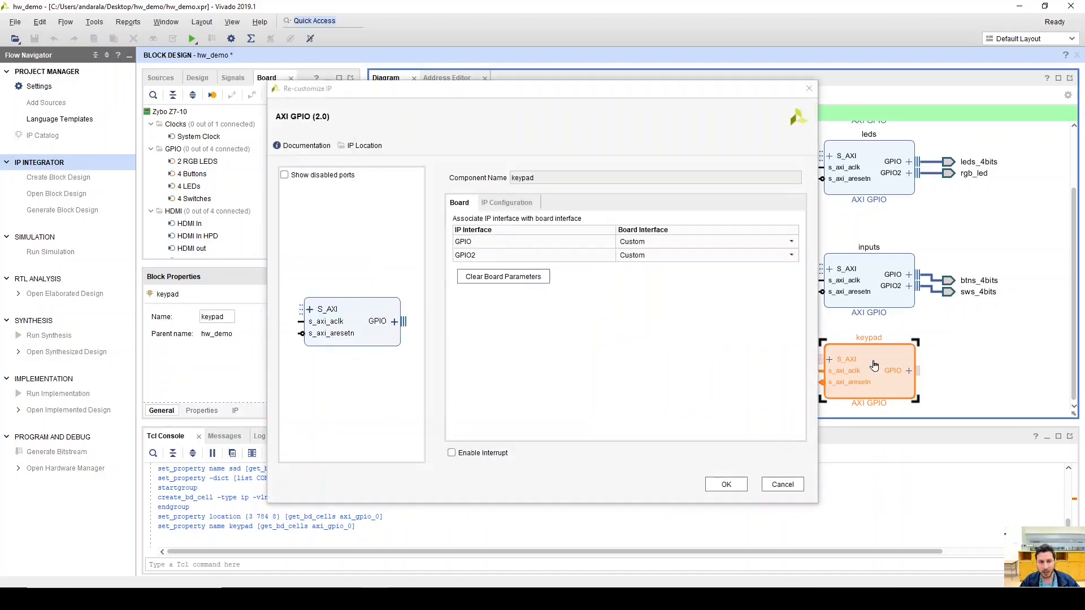
{"action": "left_click", "coordinate": [509, 203]}
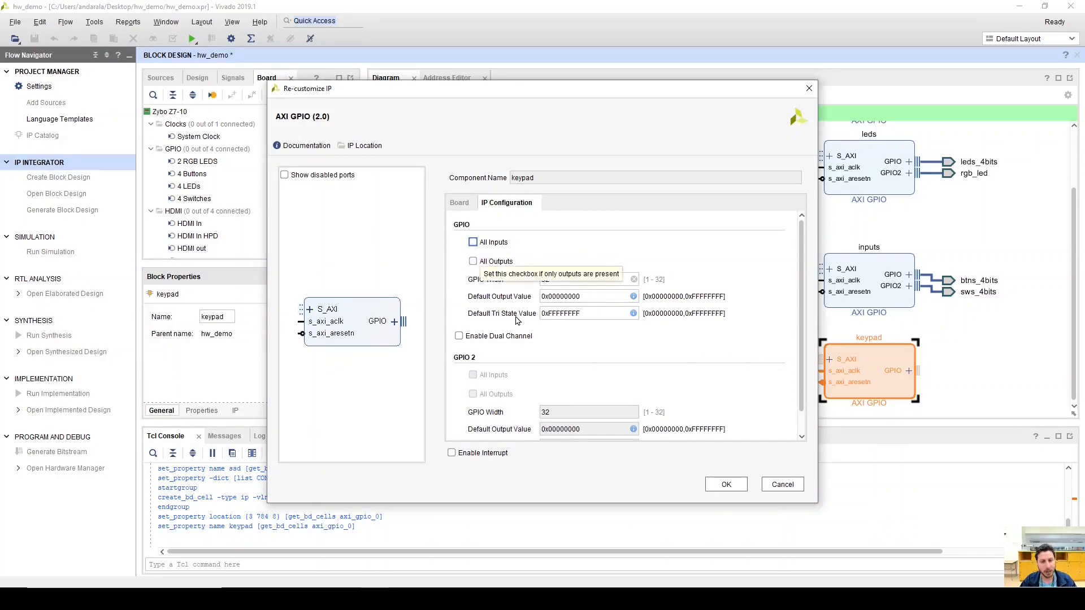
{"action": "left_click", "coordinate": [549, 281]}
{"action": "key", "text": "BackSpace"}
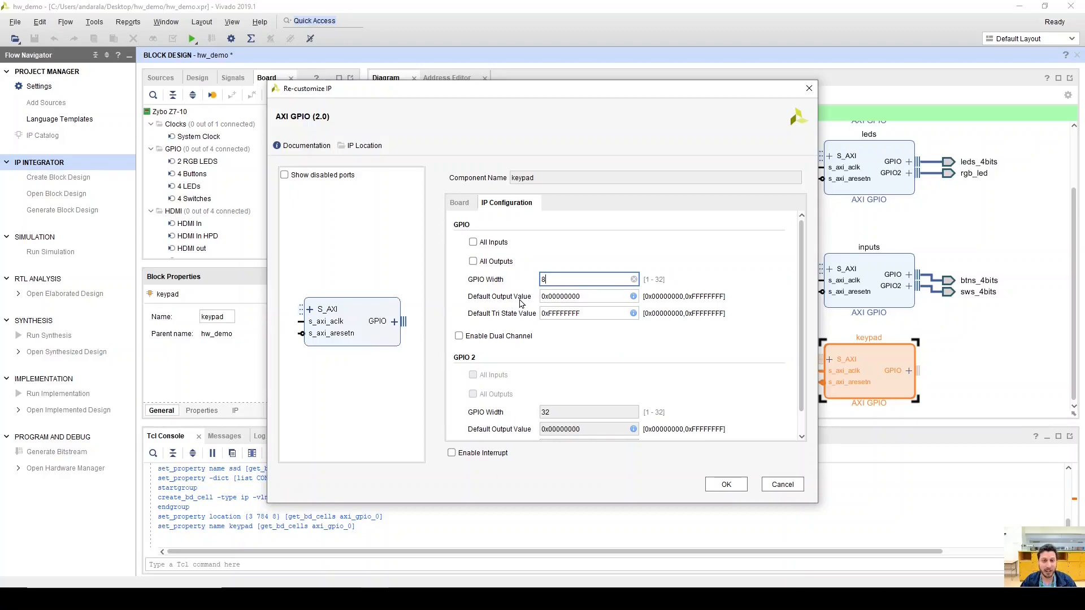
{"action": "left_click_drag", "start_coordinate": [547, 281], "coordinate": [507, 297]}
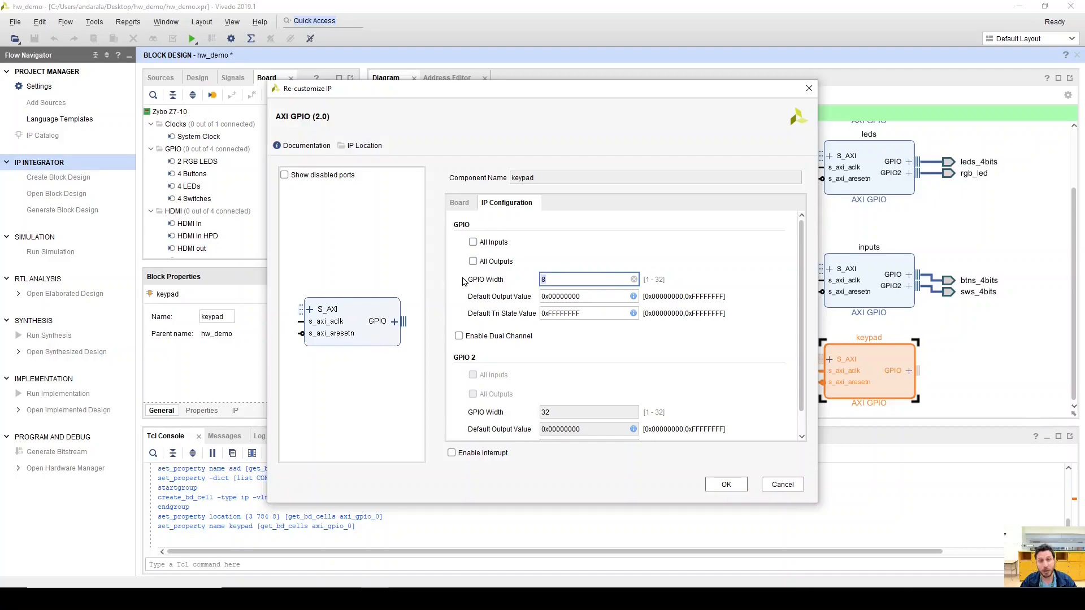
Try All Inputs and All Outputs in turn on the keypad's GPIO channel, clearing each one again.
{"action": "left_click", "coordinate": [473, 242]}
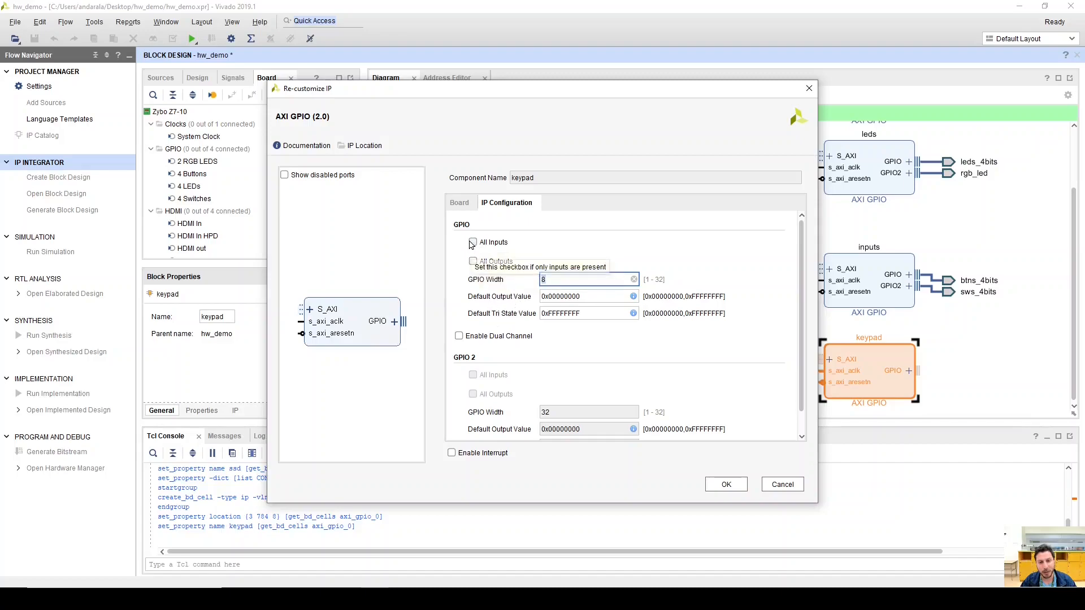
{"action": "left_click", "coordinate": [570, 312]}
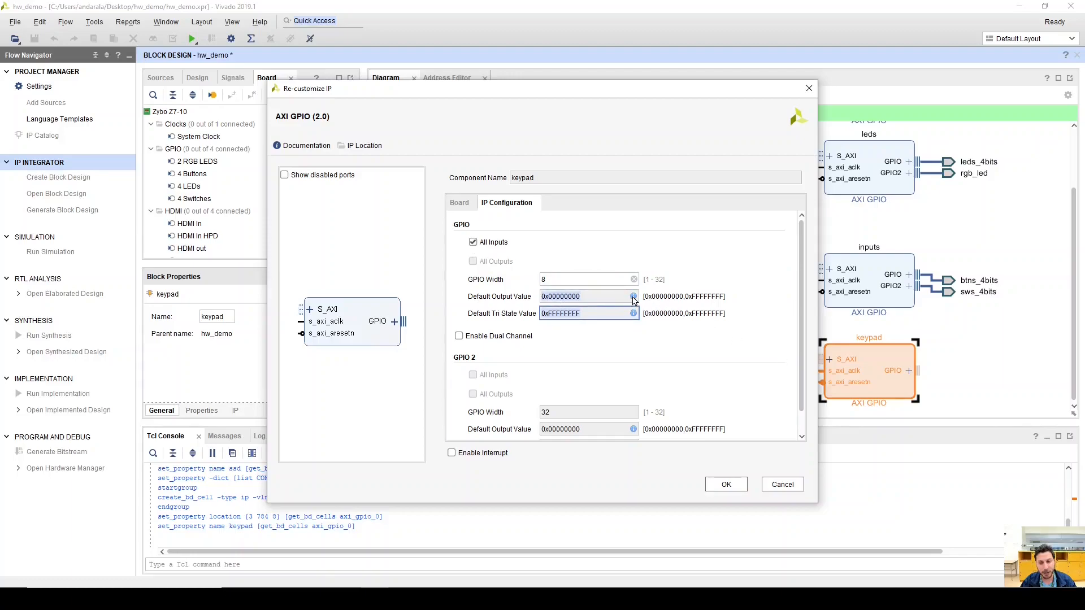
{"action": "mouse_move", "coordinate": [633, 297]}
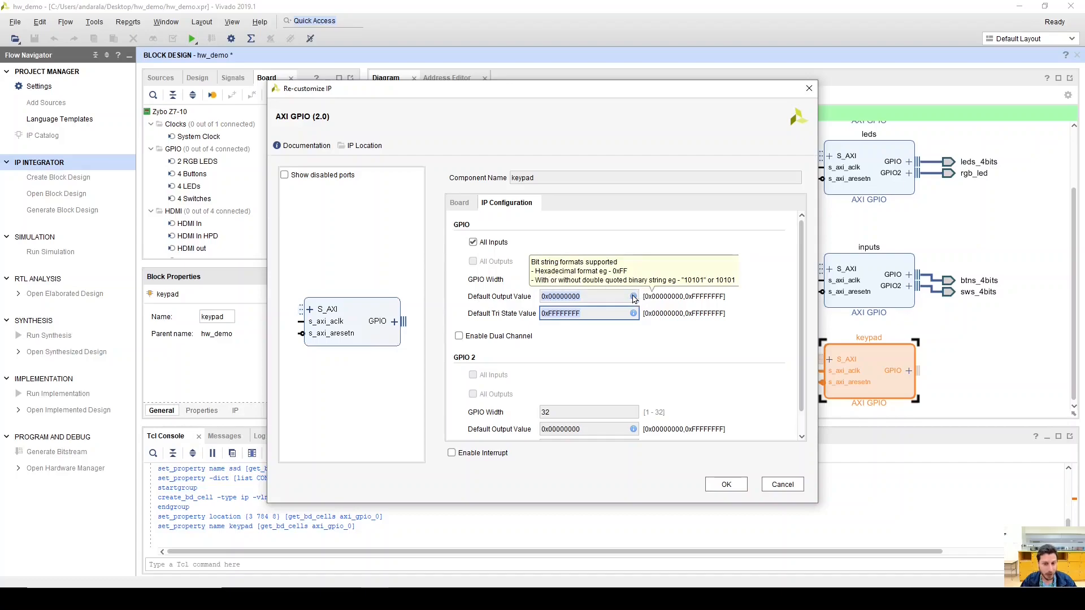
{"action": "left_click", "coordinate": [587, 299]}
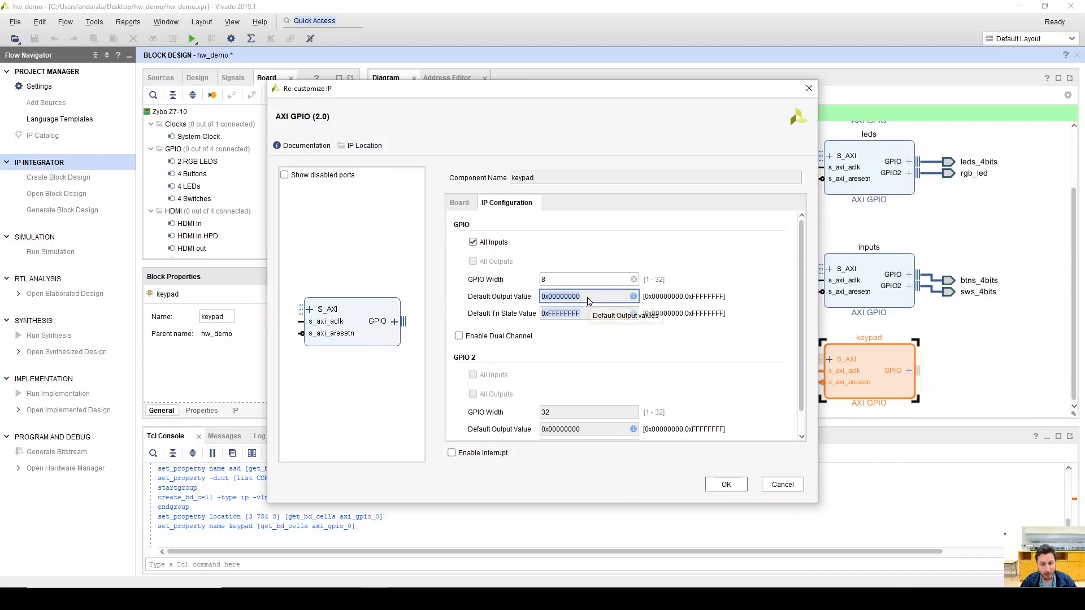
{"action": "left_click", "coordinate": [473, 243]}
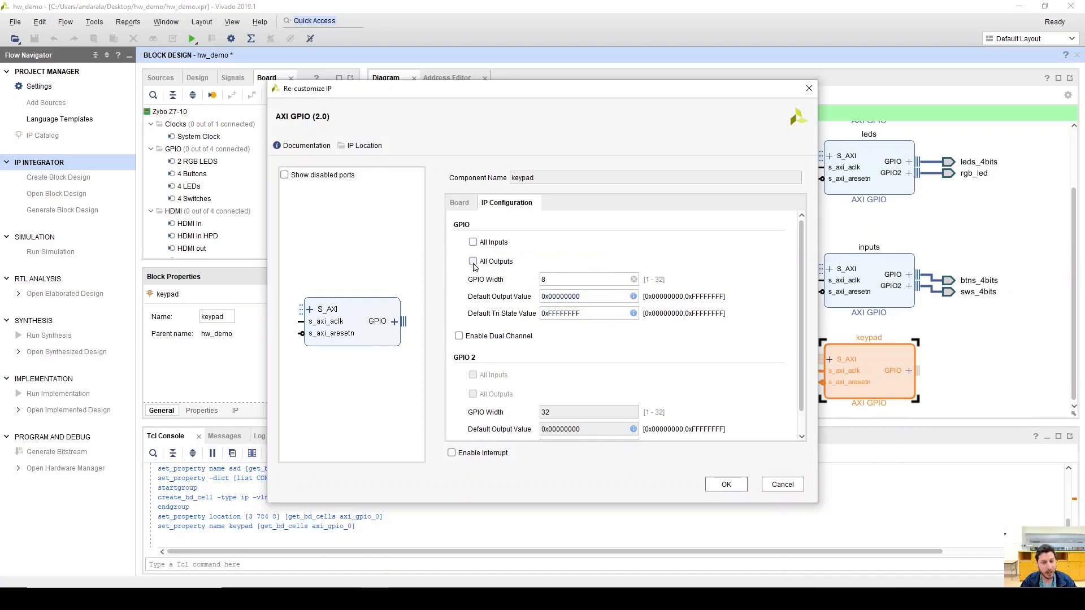
{"action": "left_click", "coordinate": [474, 262]}
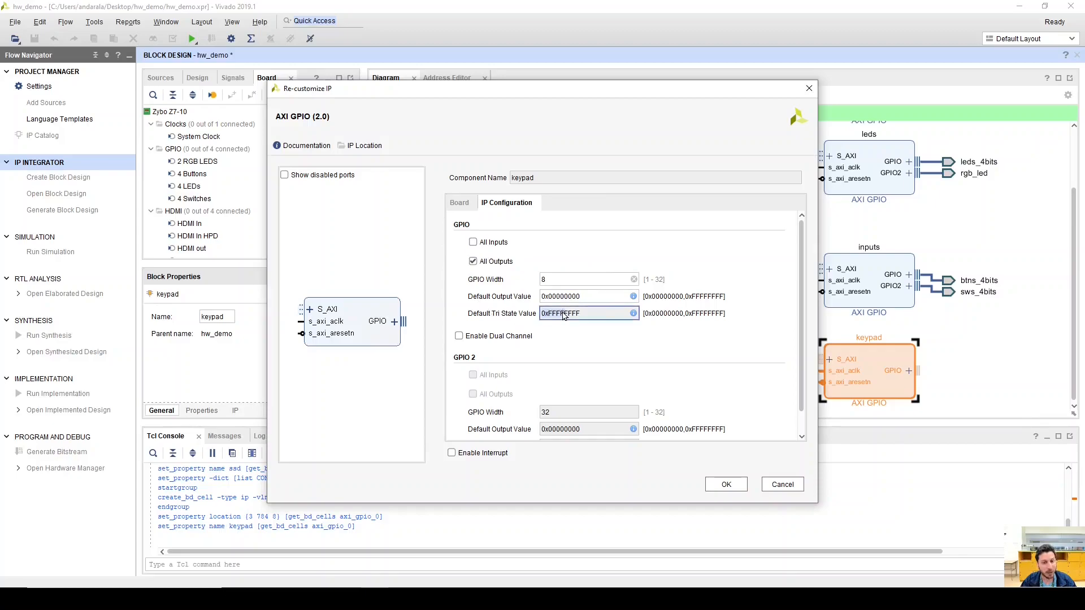
{"action": "left_click", "coordinate": [575, 298]}
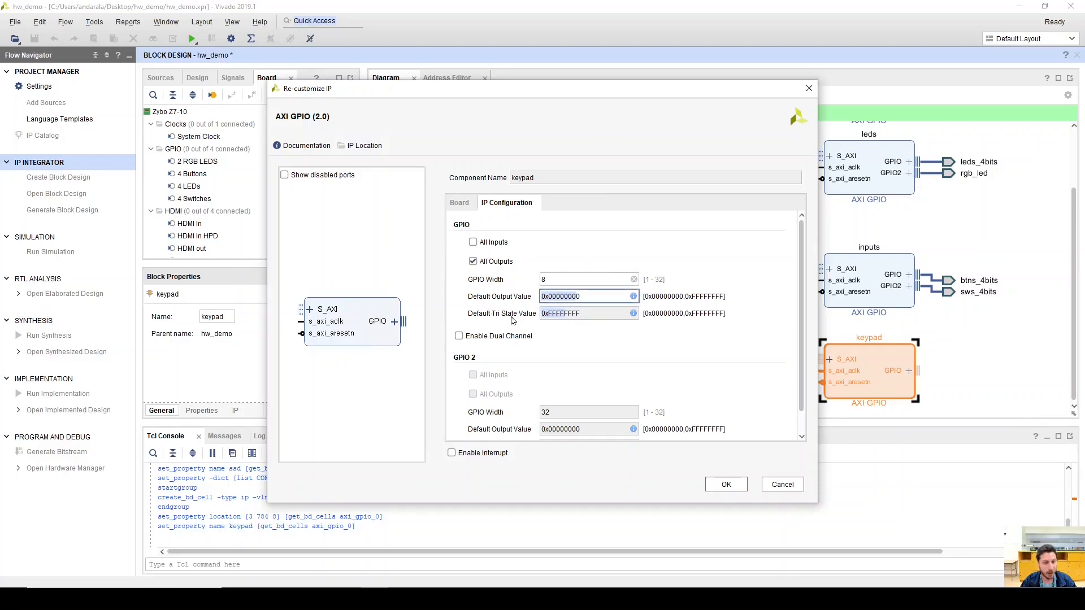
{"action": "left_click", "coordinate": [473, 262]}
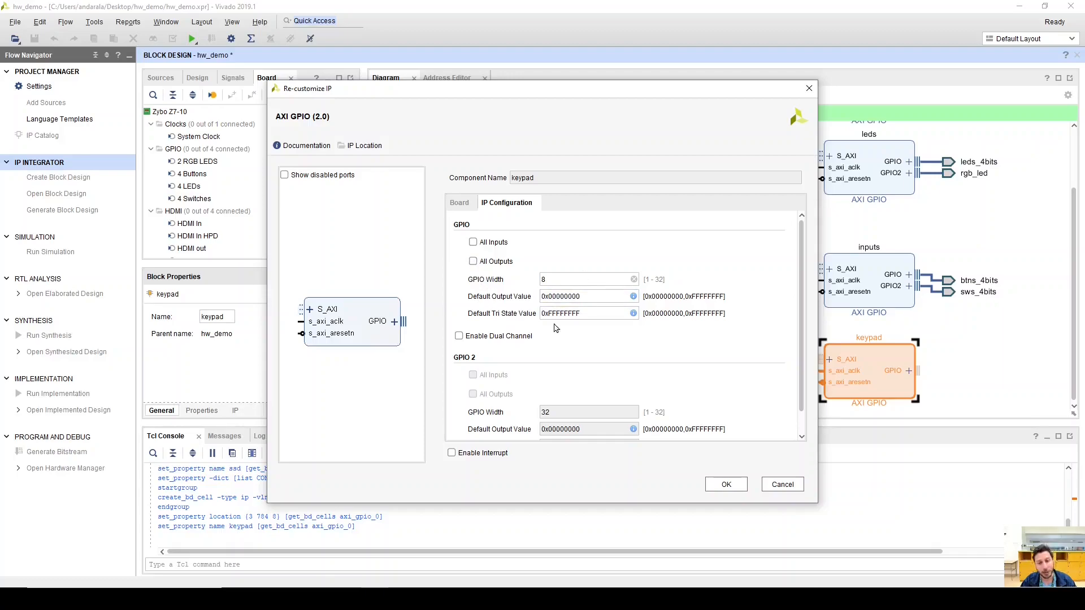
Check the keypad's default output and tri-state value fields and apply the configuration with neither direction option enabled.
{"action": "left_click", "coordinate": [597, 296]}
{"action": "left_click", "coordinate": [592, 312]}
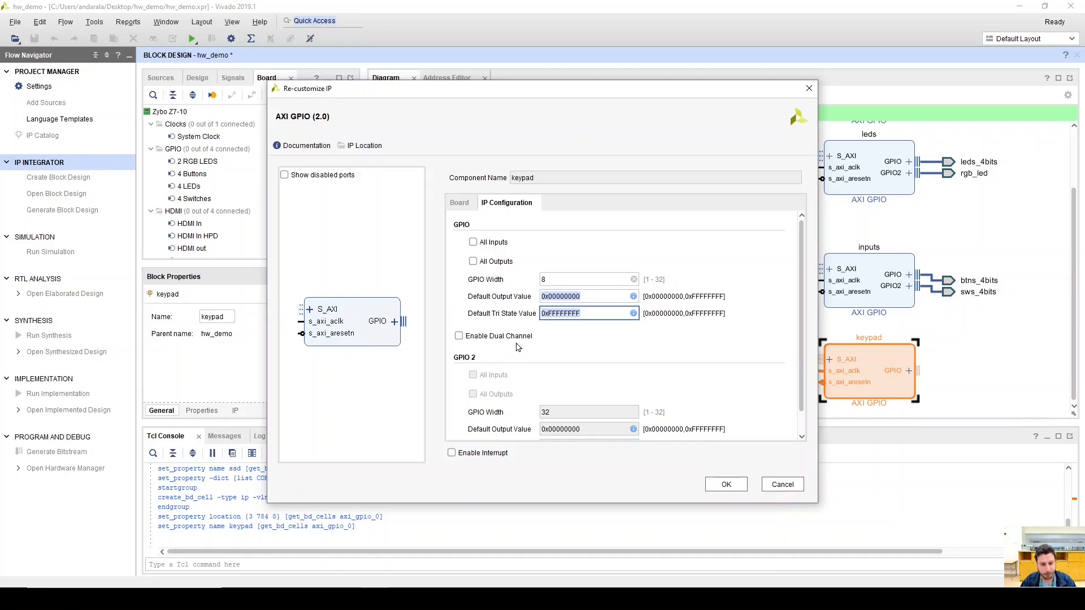
{"action": "left_click", "coordinate": [721, 485]}
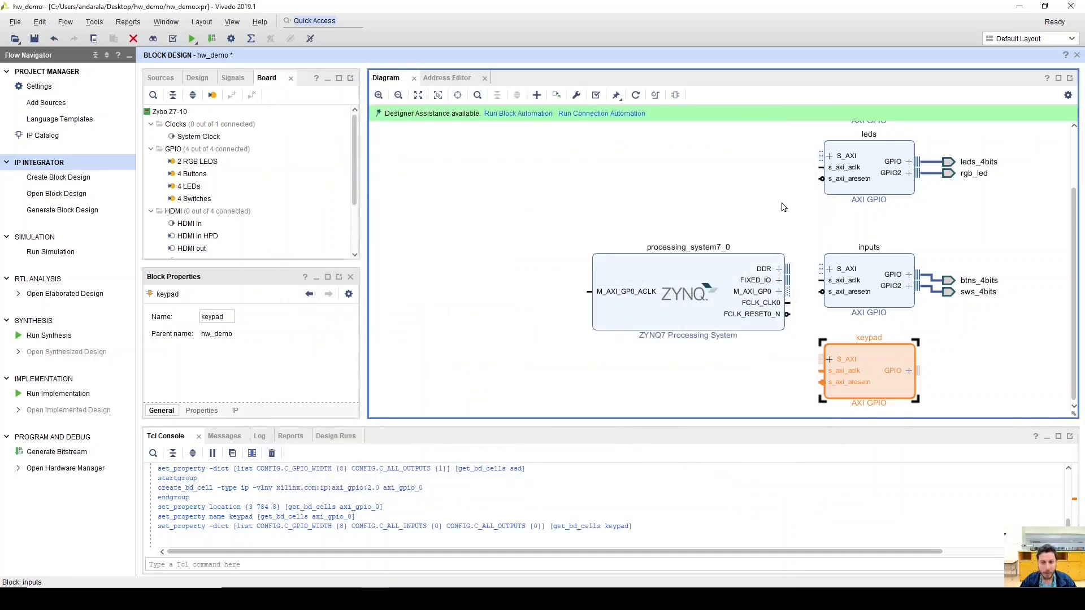
Run connection automation for all listed interfaces of the inputs, keypad, leds and ssd blocks.
{"action": "scroll", "coordinate": [796, 250], "scroll_direction": "up", "scroll_amount": 2}
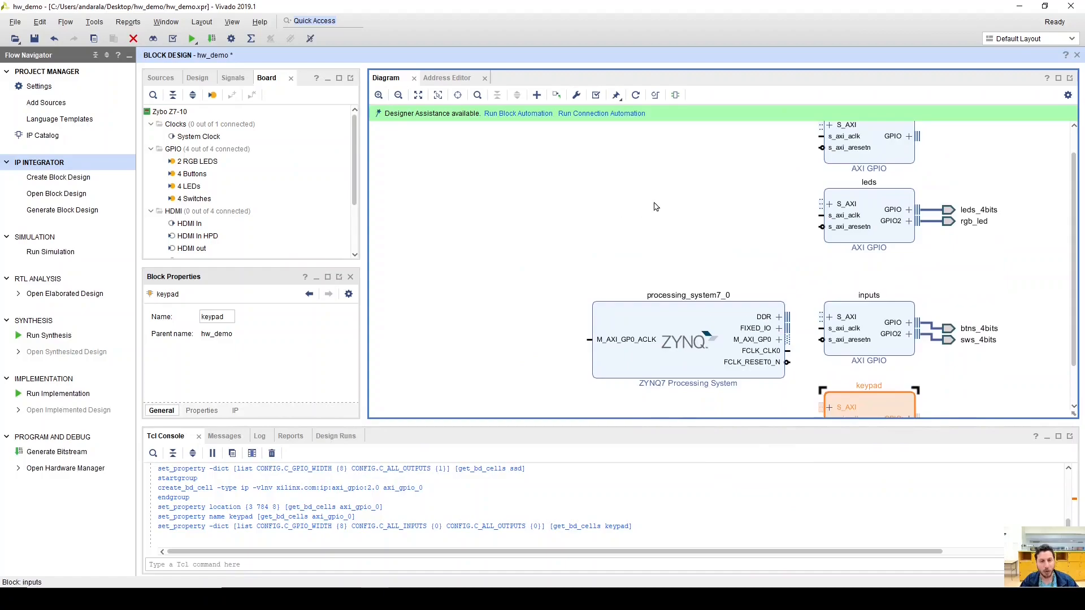
{"action": "scroll", "coordinate": [655, 204], "scroll_direction": "down", "scroll_amount": 2}
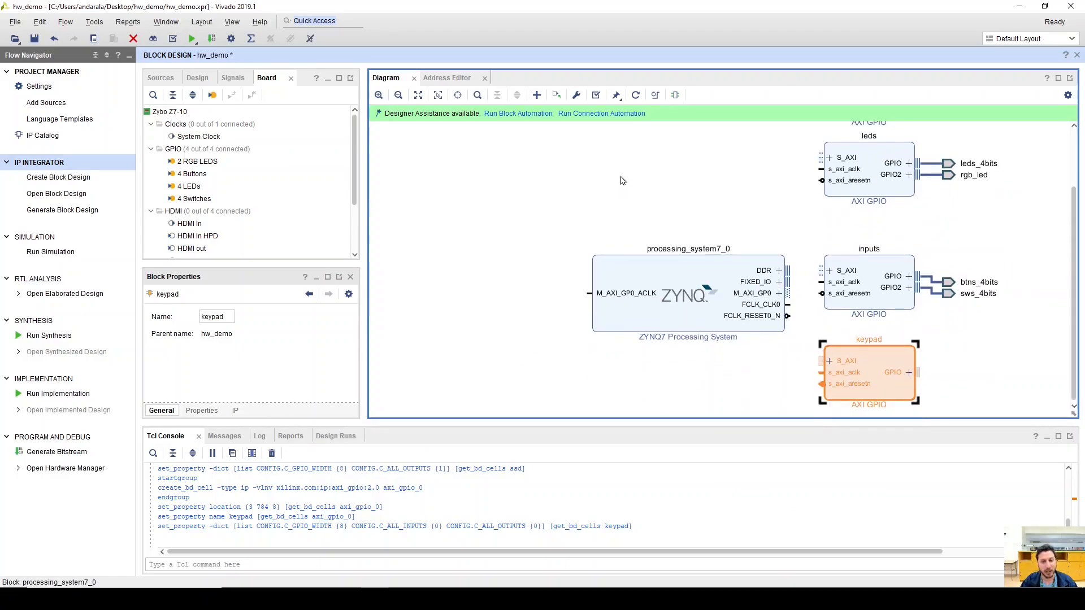
{"action": "scroll", "coordinate": [622, 180], "scroll_direction": "up", "scroll_amount": 3}
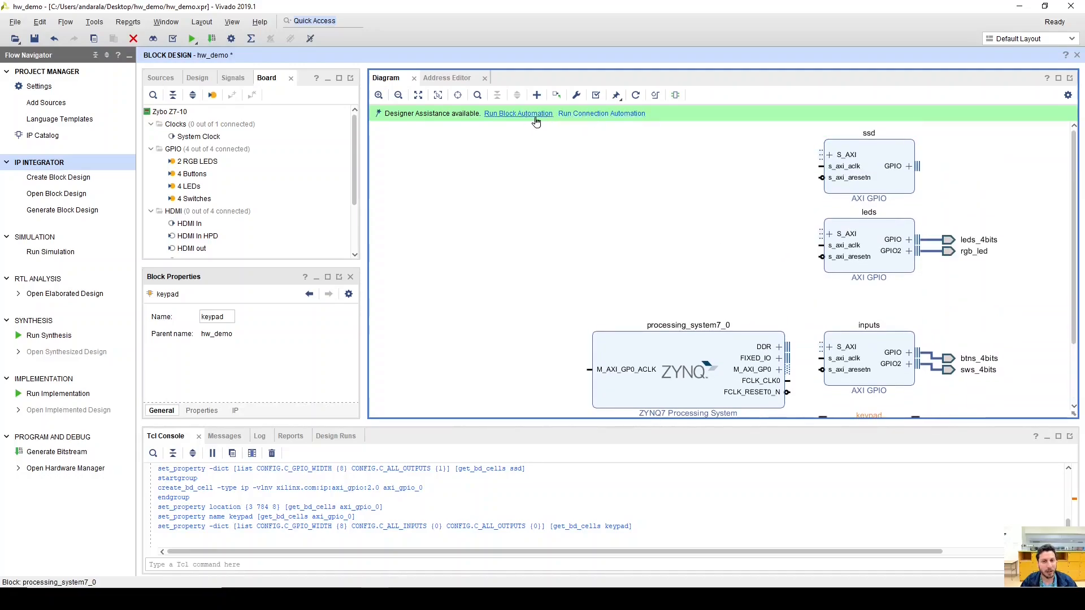
{"action": "left_click", "coordinate": [595, 117]}
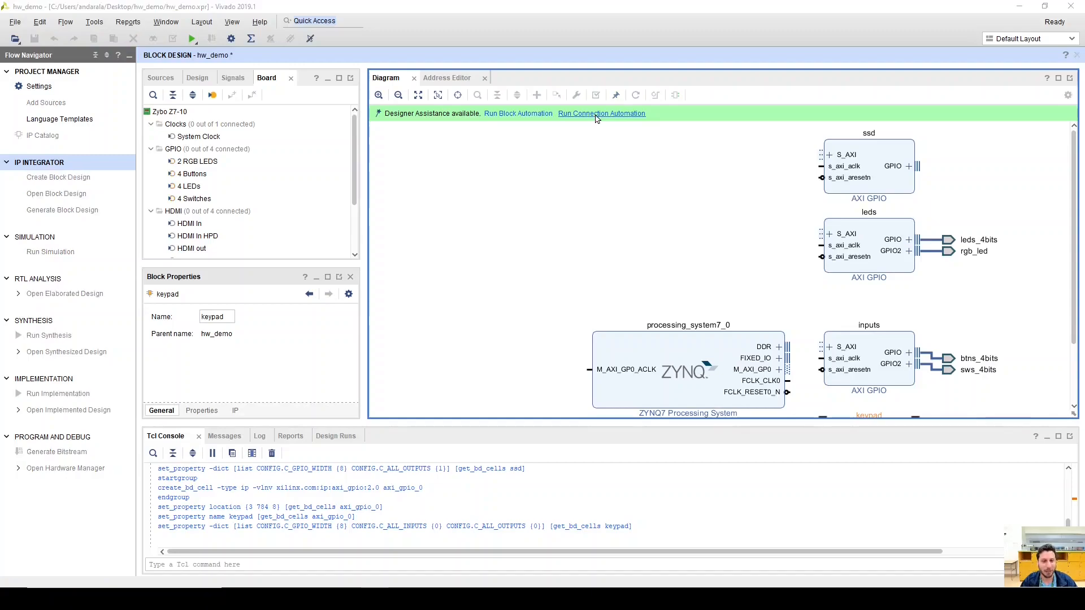
{"action": "left_click", "coordinate": [333, 229]}
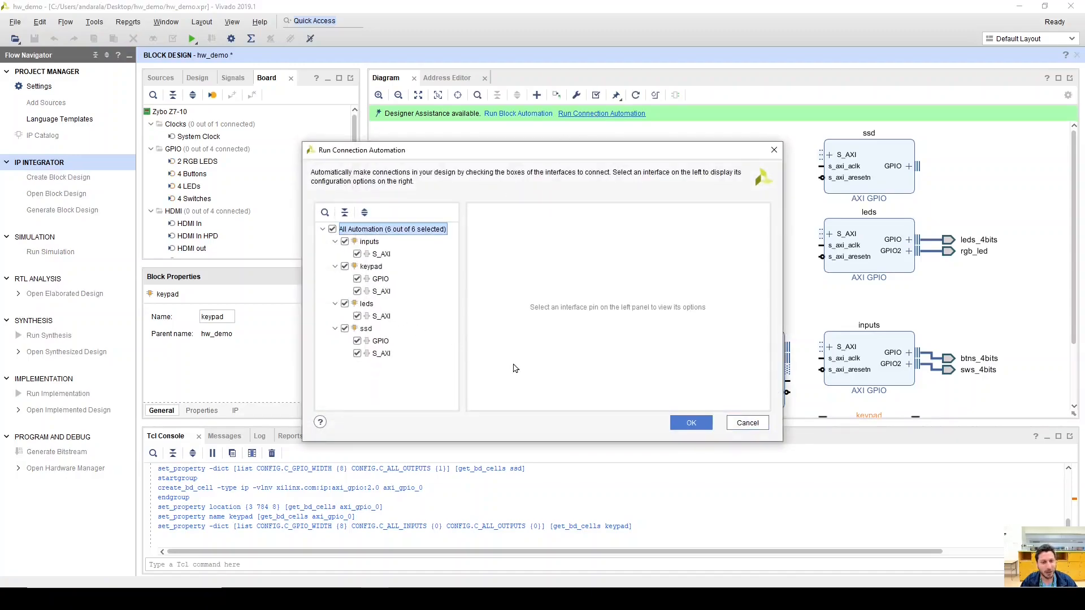
{"action": "left_click", "coordinate": [690, 423]}
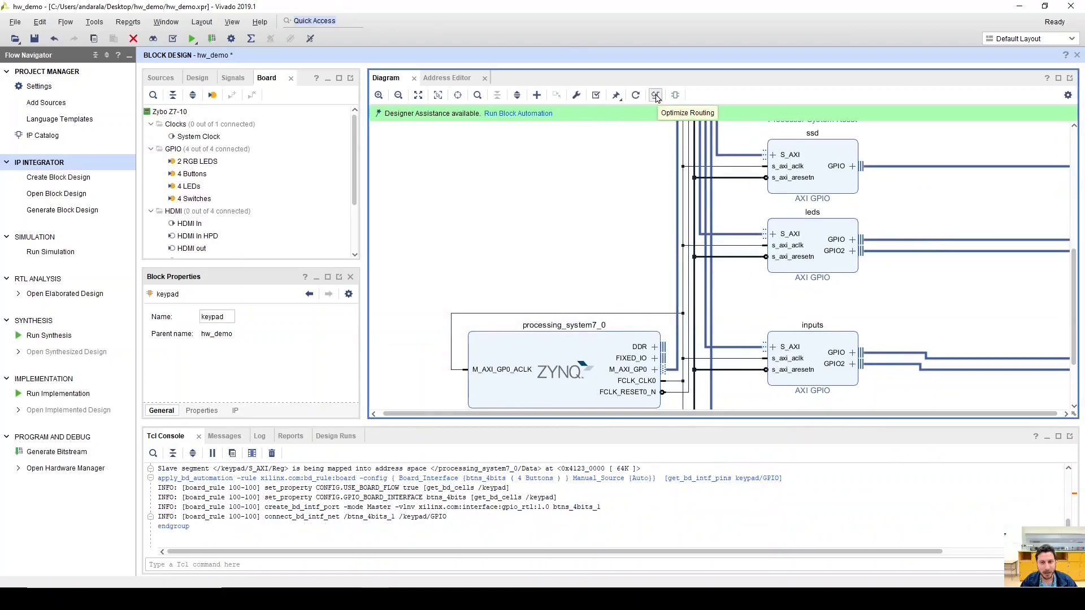
Optimize the diagram routing and rearrange the ZYNQ7 Processing System beside the GPIO blocks with the AXI Interconnect above it.
{"action": "left_click", "coordinate": [656, 96]}
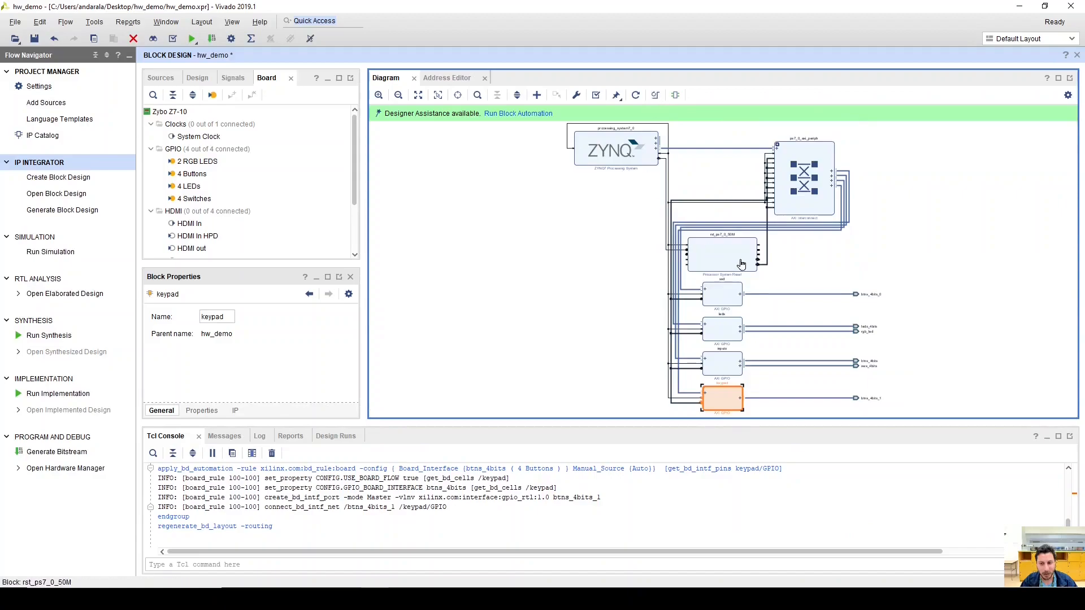
{"action": "left_click", "coordinate": [618, 212]}
{"action": "left_click_drag", "start_coordinate": [616, 151], "coordinate": [611, 327]}
{"action": "left_click_drag", "start_coordinate": [767, 194], "coordinate": [577, 270]}
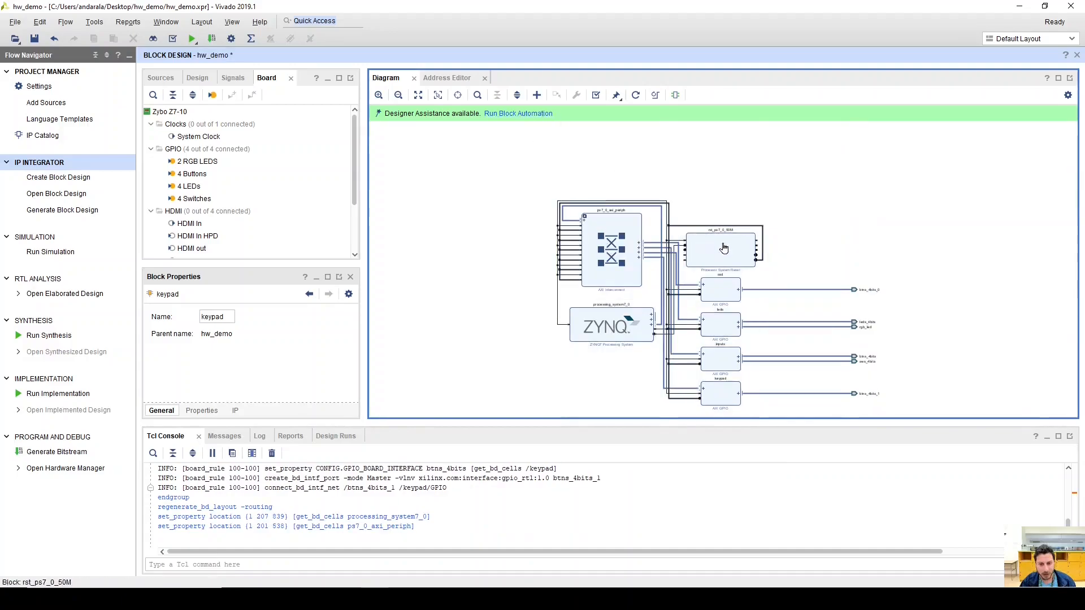
Examine the external interfaces that connection automation attached to the GPIO outputs of the keypad and ssd blocks.
{"action": "scroll", "coordinate": [832, 316], "scroll_direction": "up", "scroll_amount": 3}
{"action": "scroll", "coordinate": [753, 285], "scroll_direction": "down", "scroll_amount": 2}
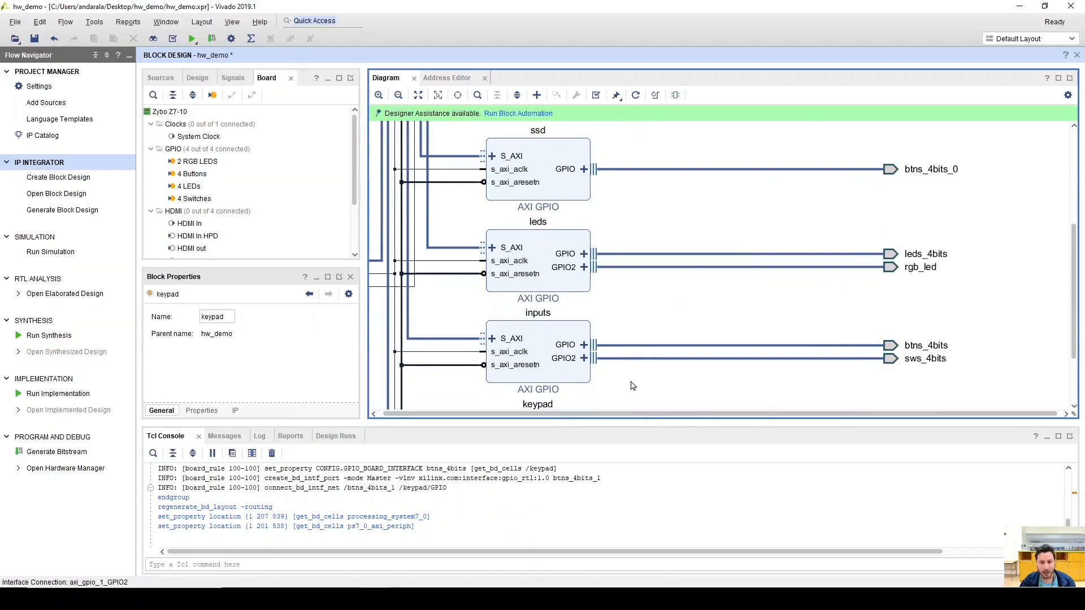
{"action": "scroll", "coordinate": [537, 384], "scroll_direction": "down", "scroll_amount": 2}
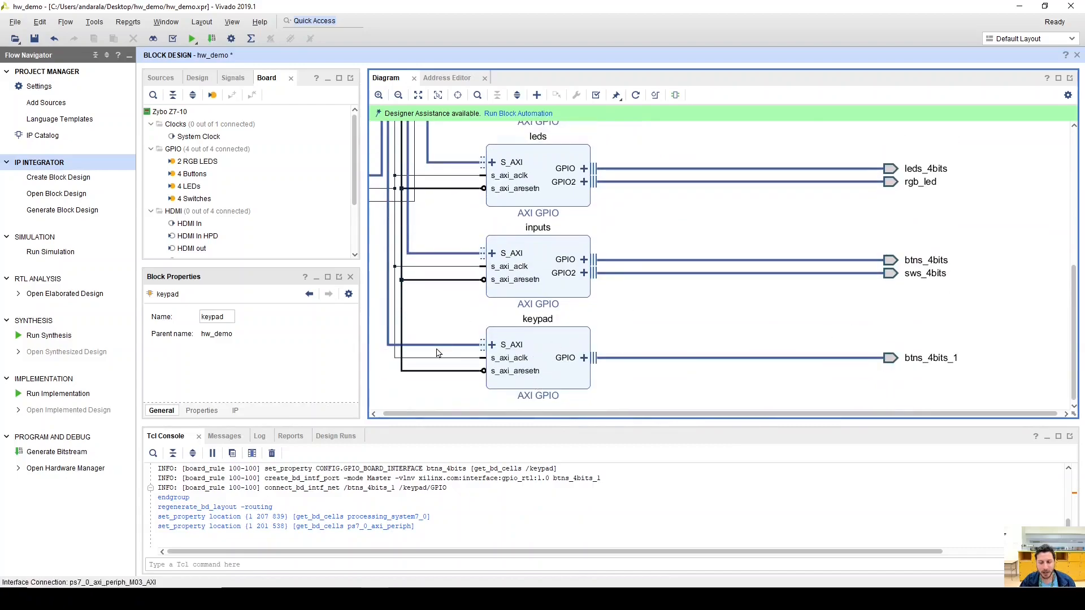
{"action": "left_click", "coordinate": [927, 367]}
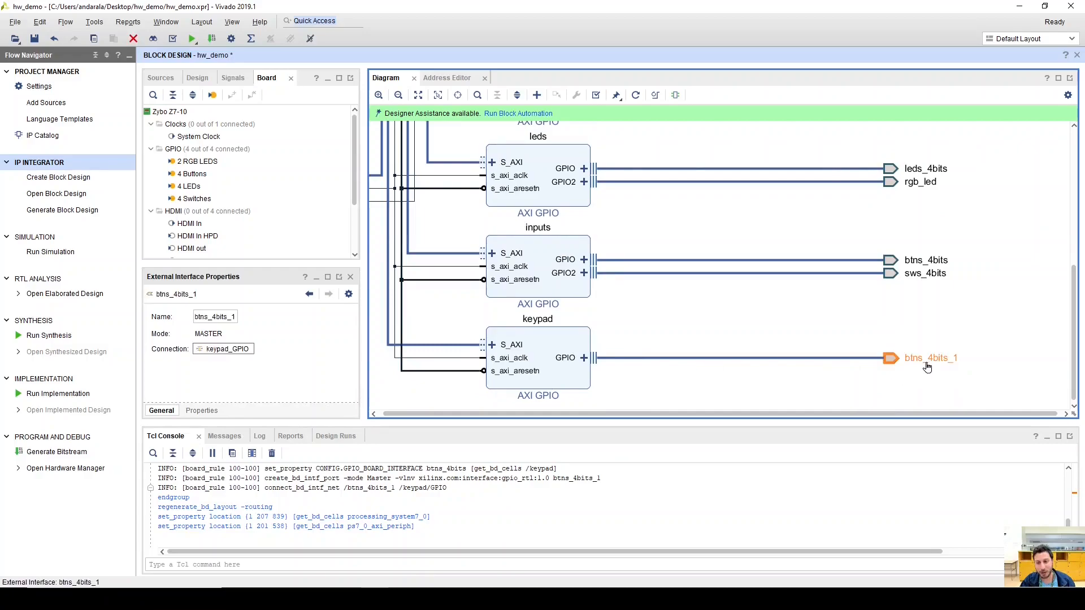
{"action": "scroll", "coordinate": [592, 291], "scroll_direction": "up", "scroll_amount": 4}
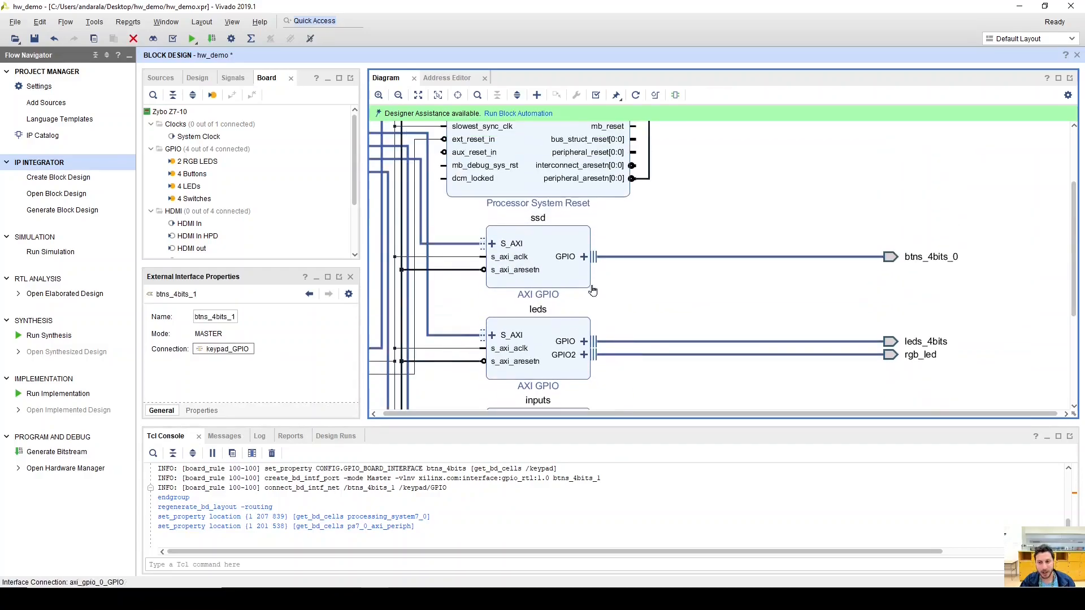
{"action": "left_click", "coordinate": [538, 241]}
{"action": "left_click", "coordinate": [925, 262]}
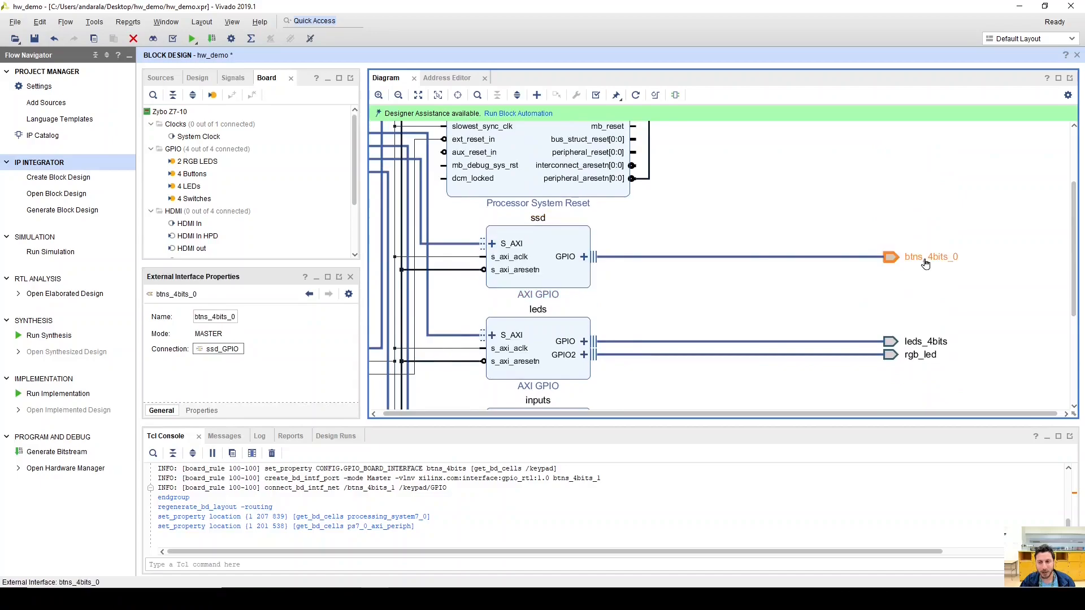
Reconfigure the keypad block with a Custom board interface for GPIO, All Inputs cleared and a GPIO width of 8.
{"action": "scroll", "coordinate": [594, 264], "scroll_direction": "down", "scroll_amount": 6}
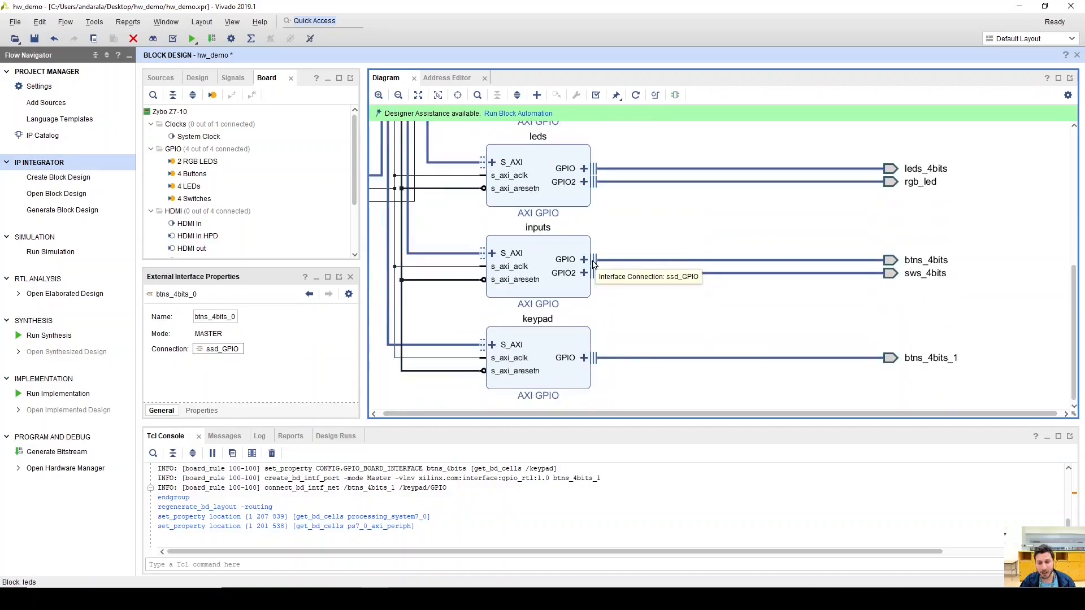
{"action": "double_click", "coordinate": [543, 356]}
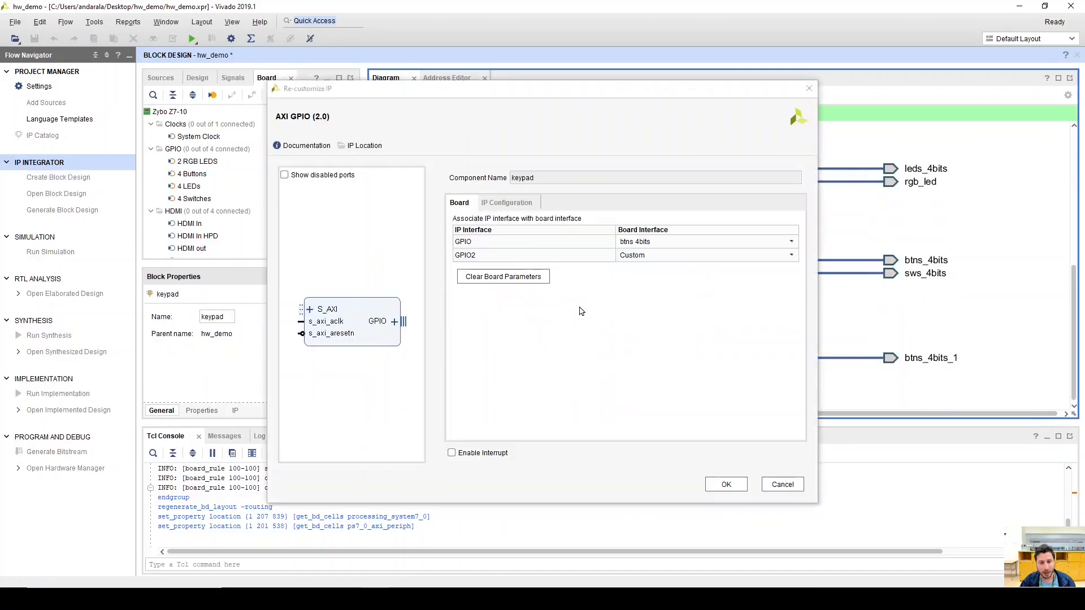
{"action": "left_click", "coordinate": [639, 242]}
{"action": "left_click", "coordinate": [627, 257]}
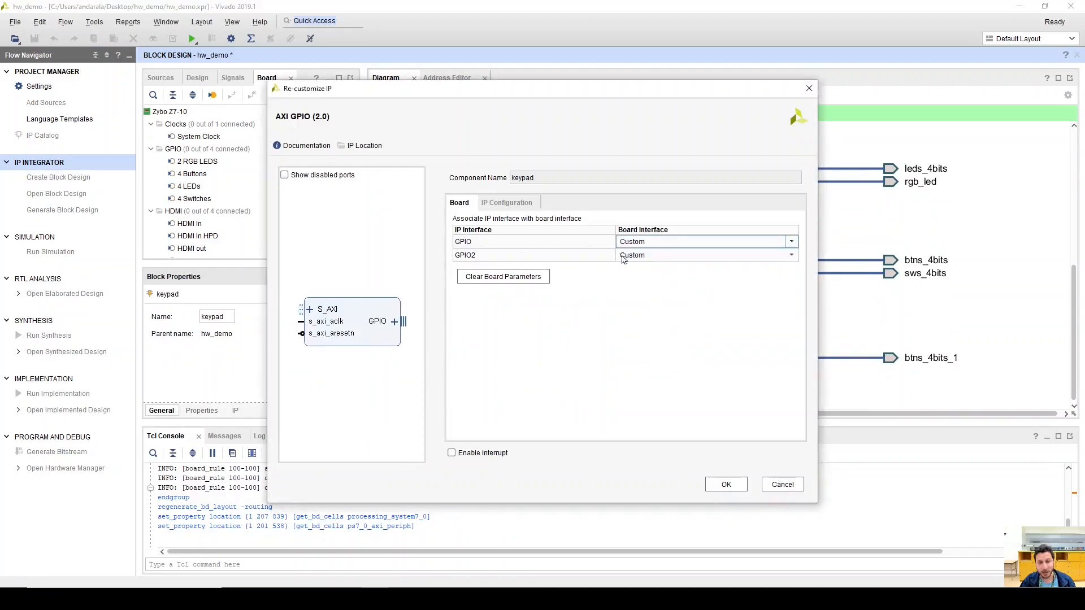
{"action": "left_click", "coordinate": [507, 203]}
{"action": "left_click", "coordinate": [473, 243]}
{"action": "double_click", "coordinate": [570, 279]}
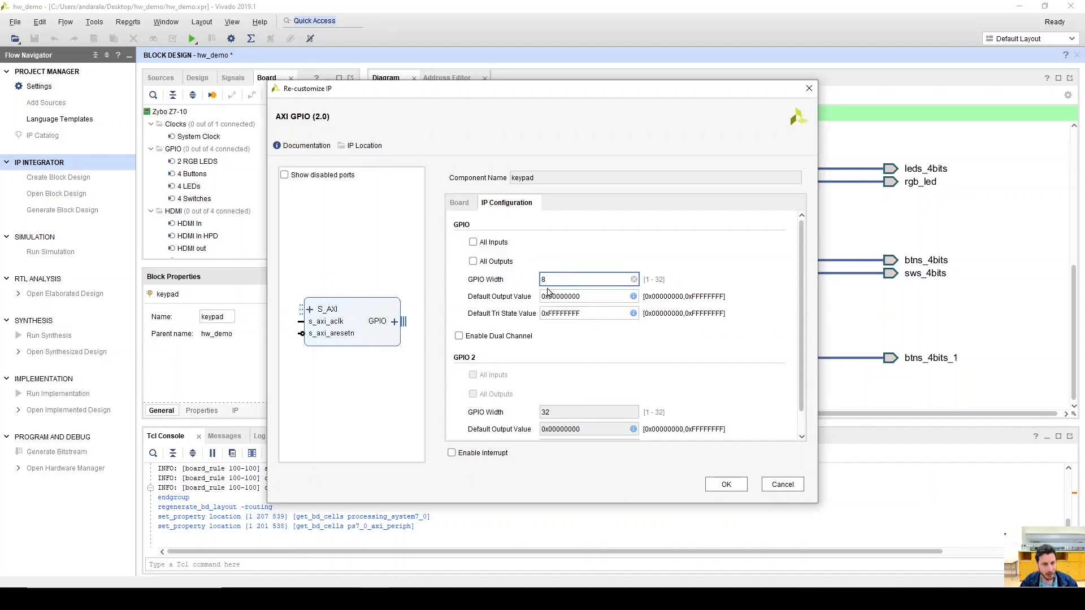
{"action": "left_click", "coordinate": [720, 484]}
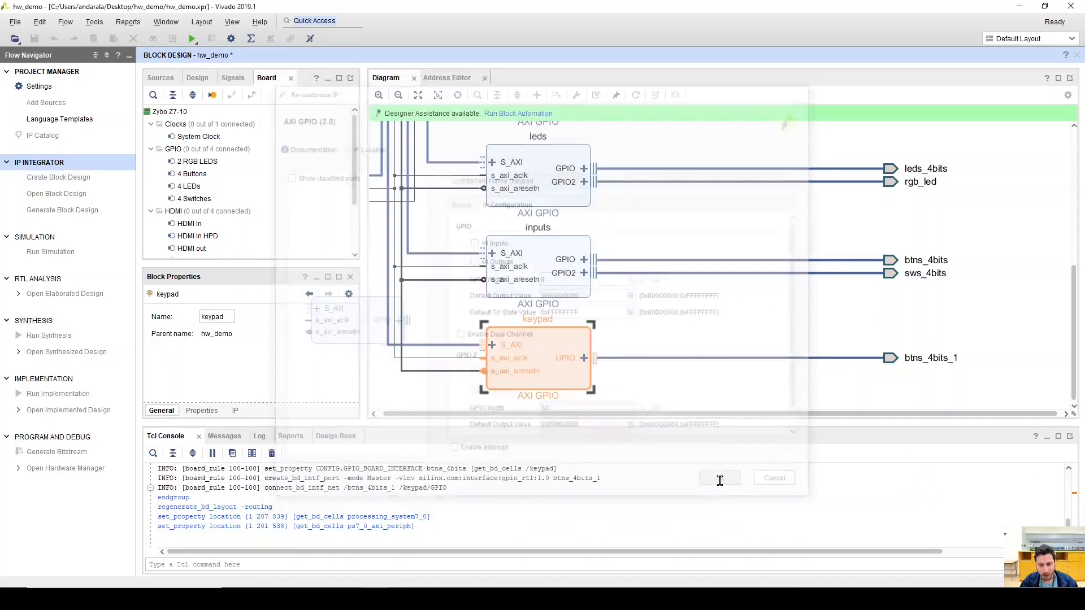
Rename the external interface connected to the keypad block's GPIO as keypad.
{"action": "left_click", "coordinate": [925, 362]}
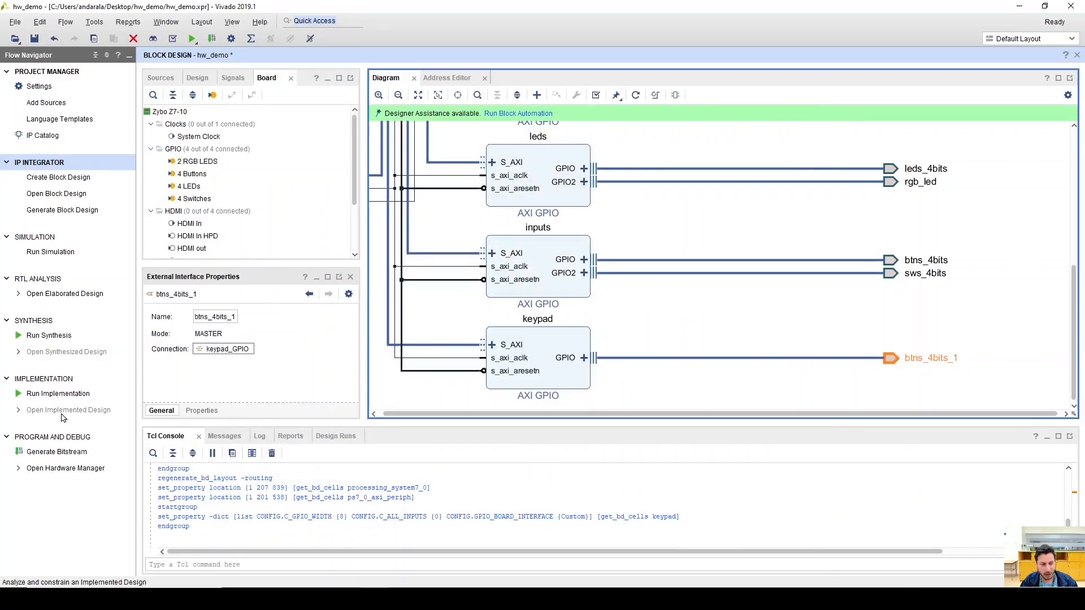
{"action": "left_click", "coordinate": [225, 317]}
{"action": "double_click", "coordinate": [225, 317]}
{"action": "type", "text": "keypad"}
{"action": "key", "text": "Return"}
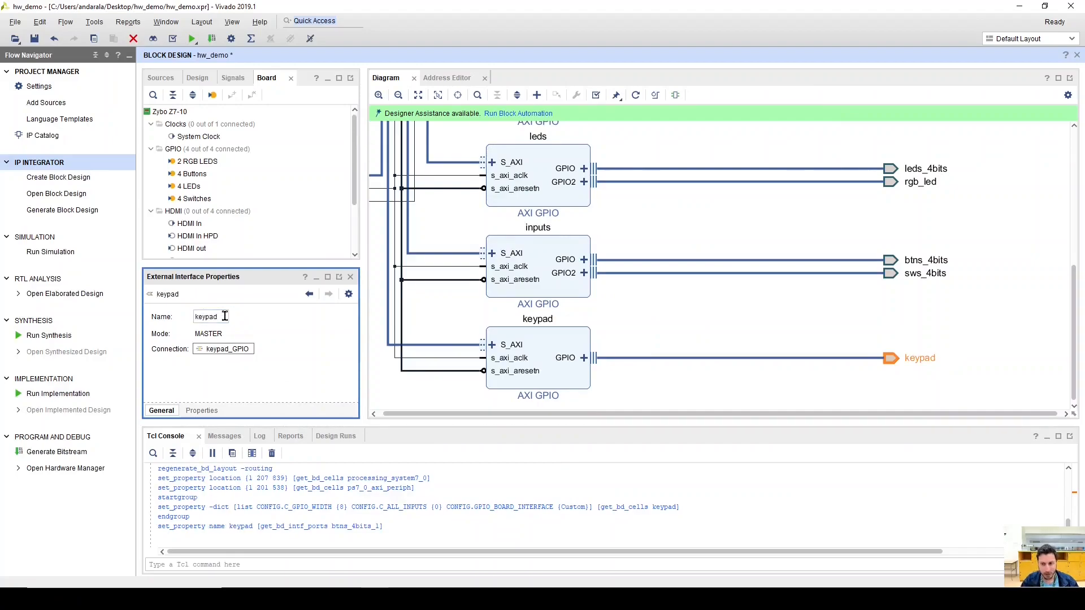
{"action": "scroll", "coordinate": [540, 224], "scroll_direction": "up", "scroll_amount": 3}
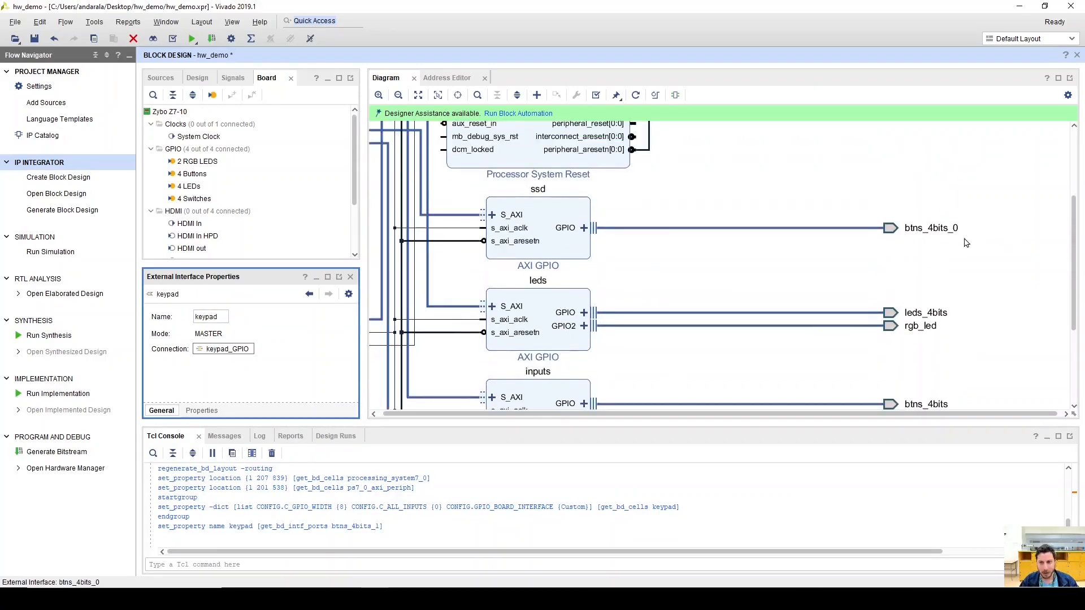
Reconfigure the ssd block with a Custom board interface for GPIO, All Inputs cleared, All Outputs enabled and a GPIO width of 8.
{"action": "double_click", "coordinate": [545, 226]}
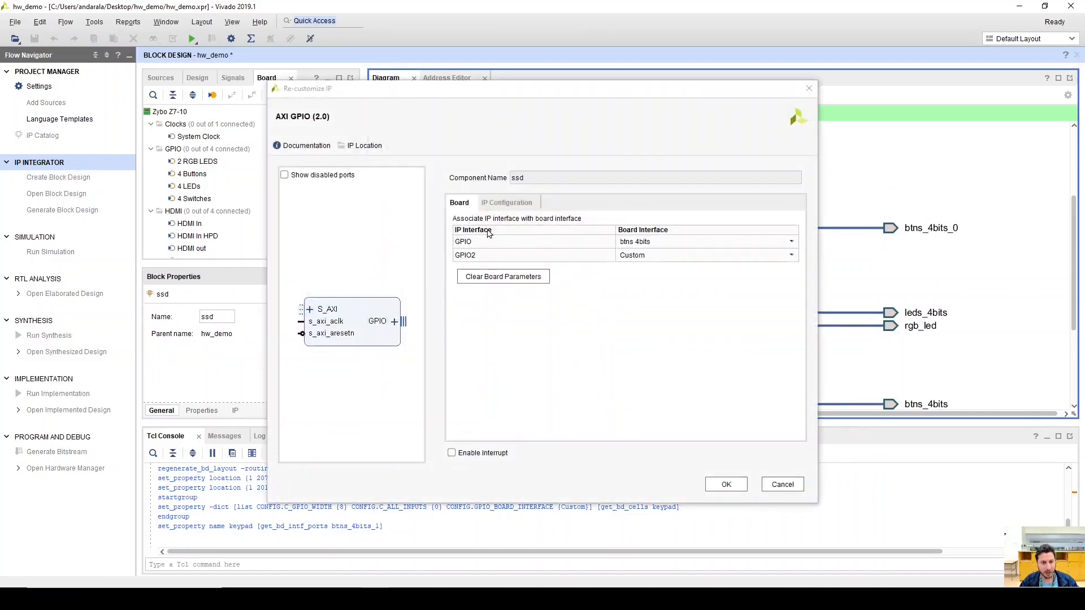
{"action": "left_click", "coordinate": [659, 242]}
{"action": "left_click", "coordinate": [651, 255]}
{"action": "left_click", "coordinate": [511, 206]}
{"action": "left_click", "coordinate": [473, 242]}
{"action": "left_click", "coordinate": [473, 260]}
{"action": "double_click", "coordinate": [560, 279]}
{"action": "type", "text": "8"}
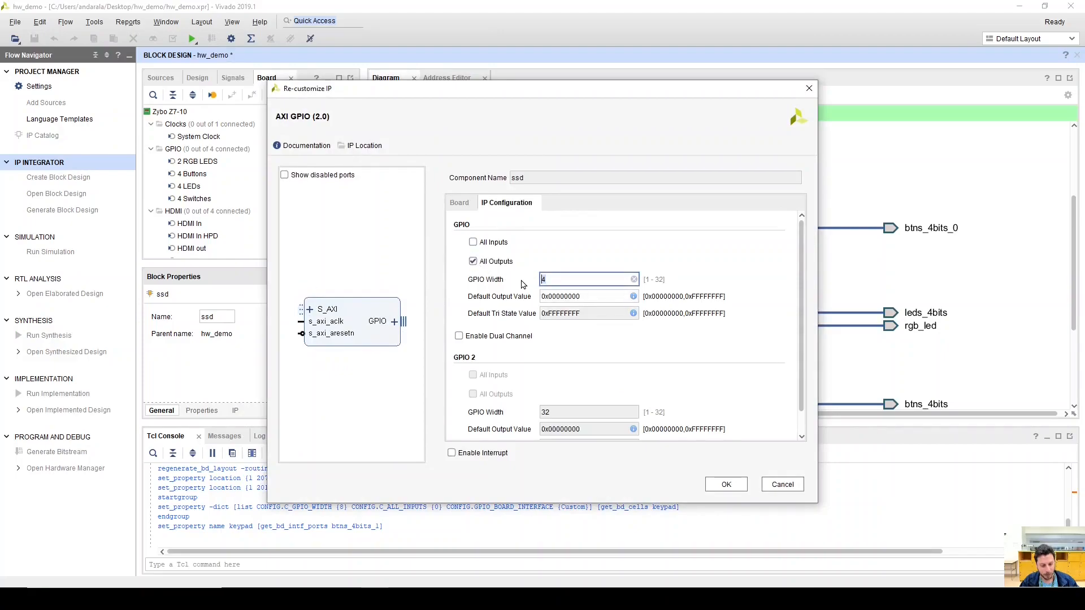
{"action": "left_click", "coordinate": [727, 484]}
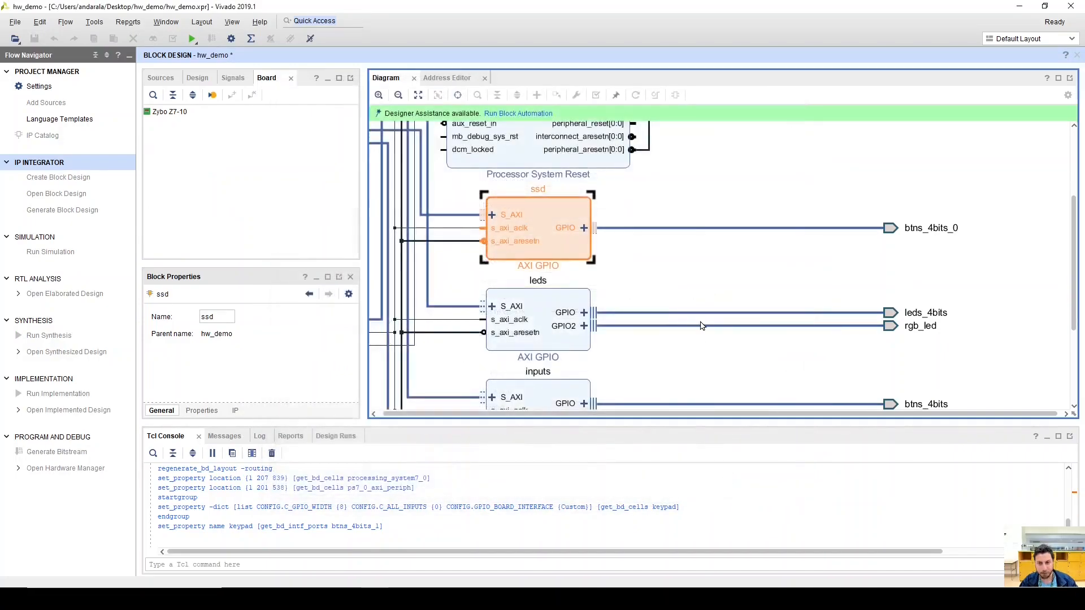
Rename the external interface connected to the ssd block's GPIO as ssd and save the block design.
{"action": "left_click", "coordinate": [928, 229]}
{"action": "left_click", "coordinate": [226, 316]}
{"action": "double_click", "coordinate": [226, 316]}
{"action": "type", "text": "ssd"}
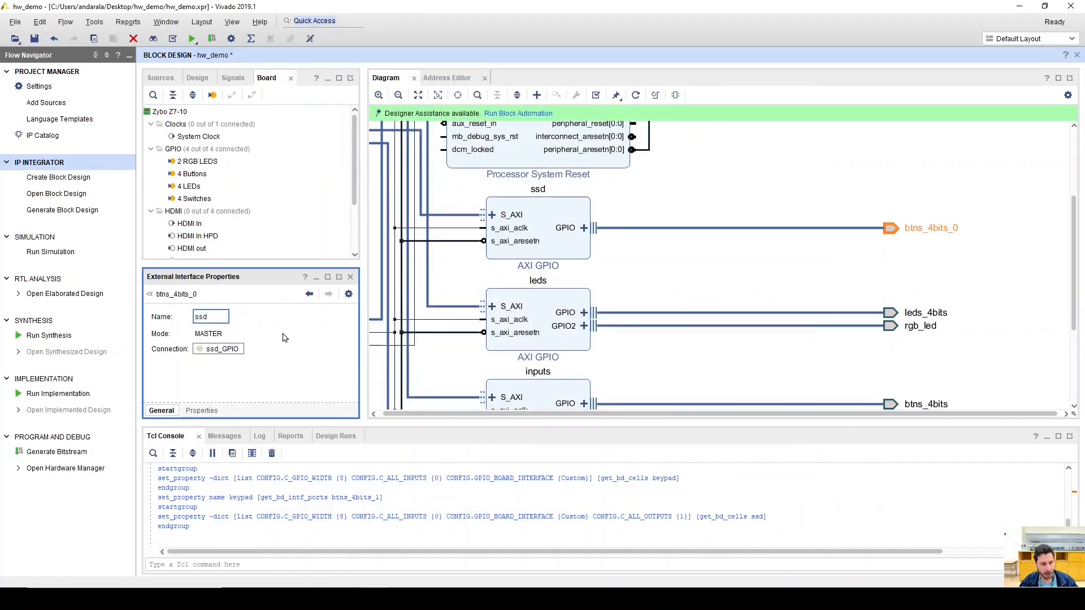
{"action": "key", "text": "Return"}
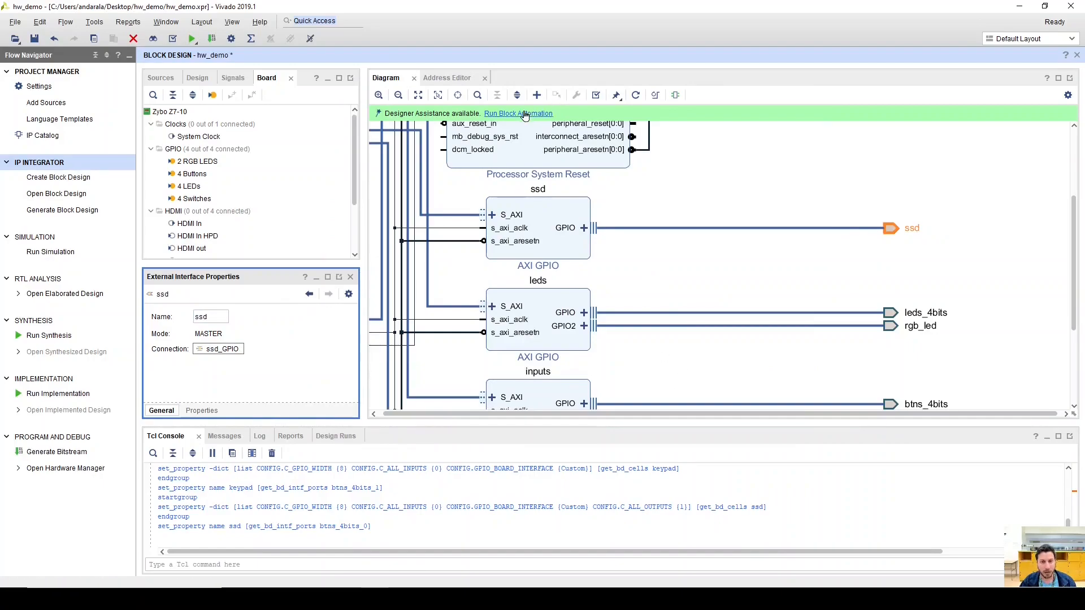
{"action": "key", "text": "ctrl+s"}
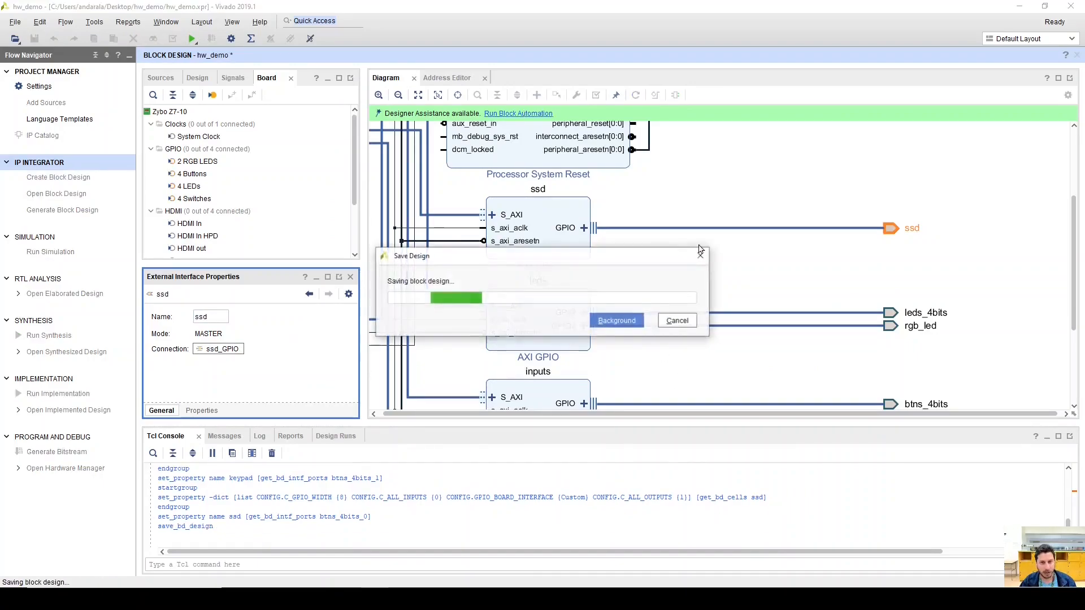
Run block automation on processing_system7_0 with the board preset applied and FIXED_IO and DDR made external.
{"action": "scroll", "coordinate": [715, 279], "scroll_direction": "down", "scroll_amount": 3}
{"action": "scroll", "coordinate": [715, 279], "scroll_direction": "up", "scroll_amount": 2}
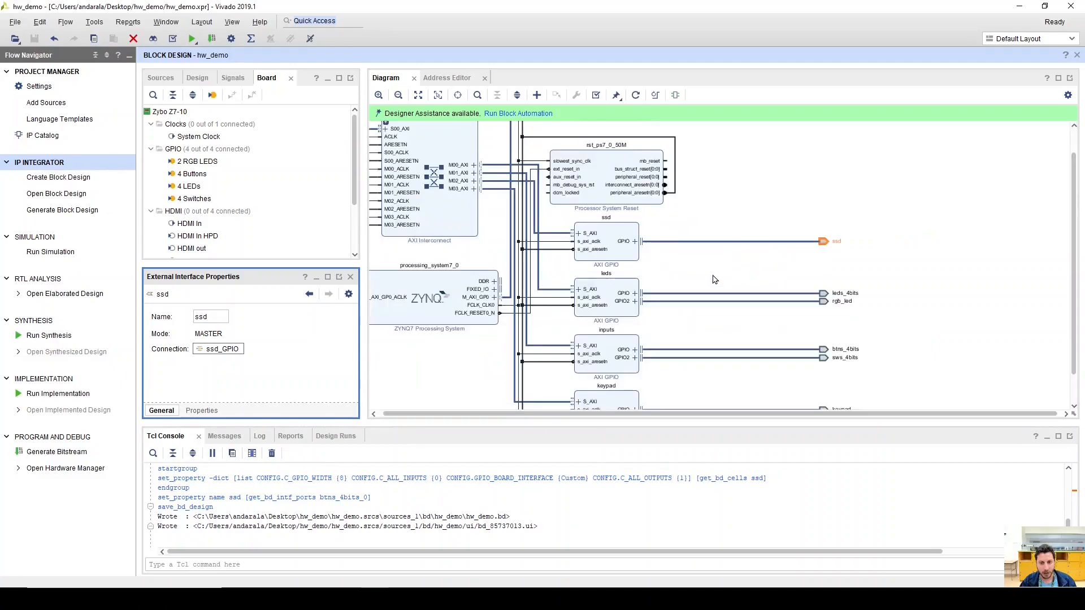
{"action": "scroll", "coordinate": [713, 280], "scroll_direction": "down", "scroll_amount": 2}
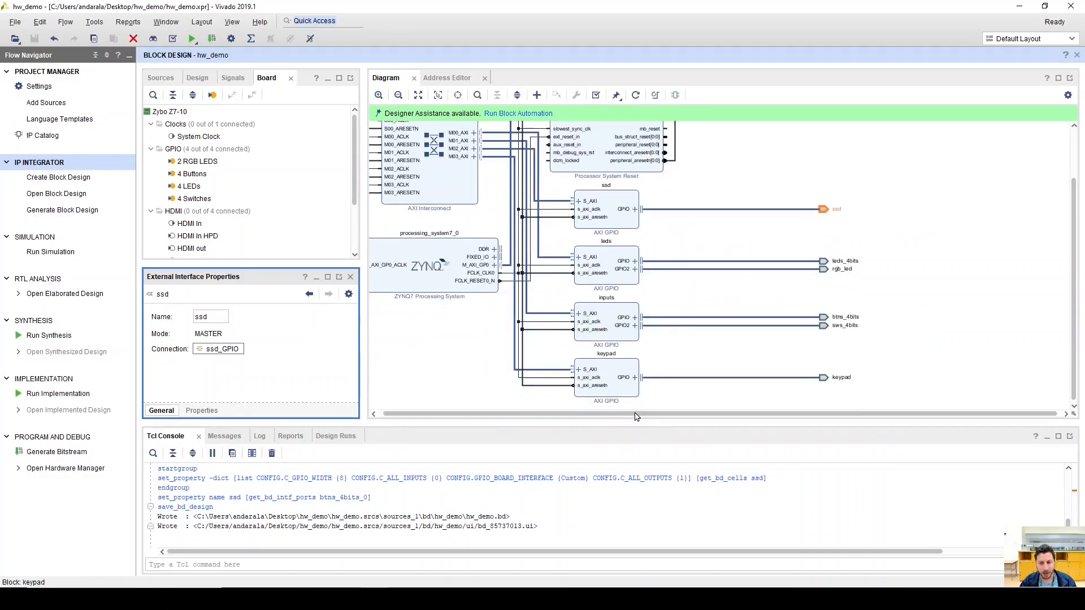
{"action": "left_click_drag", "start_coordinate": [637, 416], "coordinate": [590, 416]}
{"action": "left_click", "coordinate": [415, 365]}
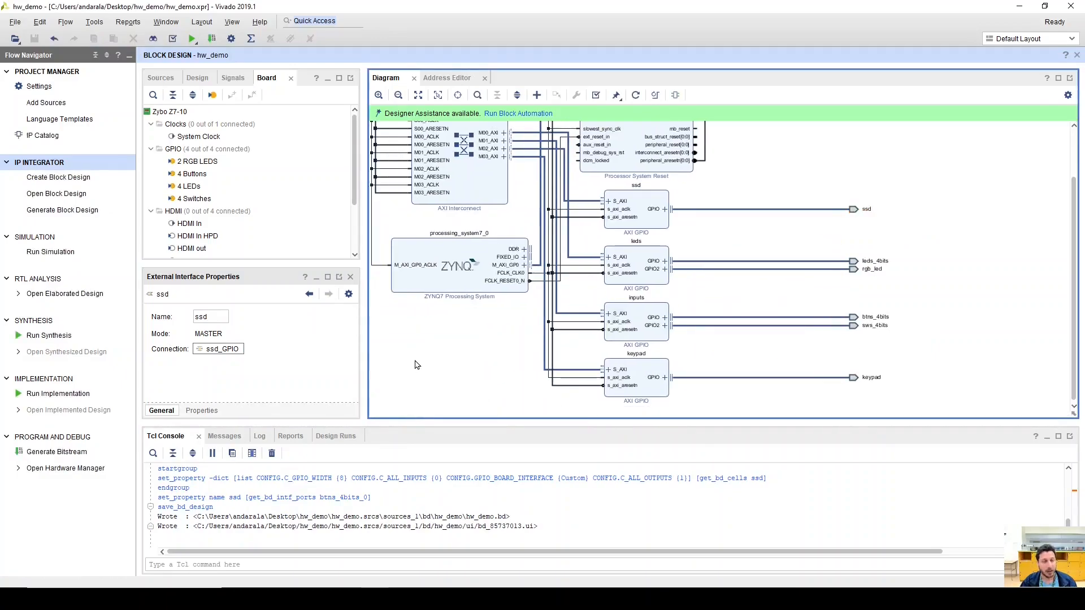
{"action": "scroll", "coordinate": [443, 341], "scroll_direction": "up", "scroll_amount": 2}
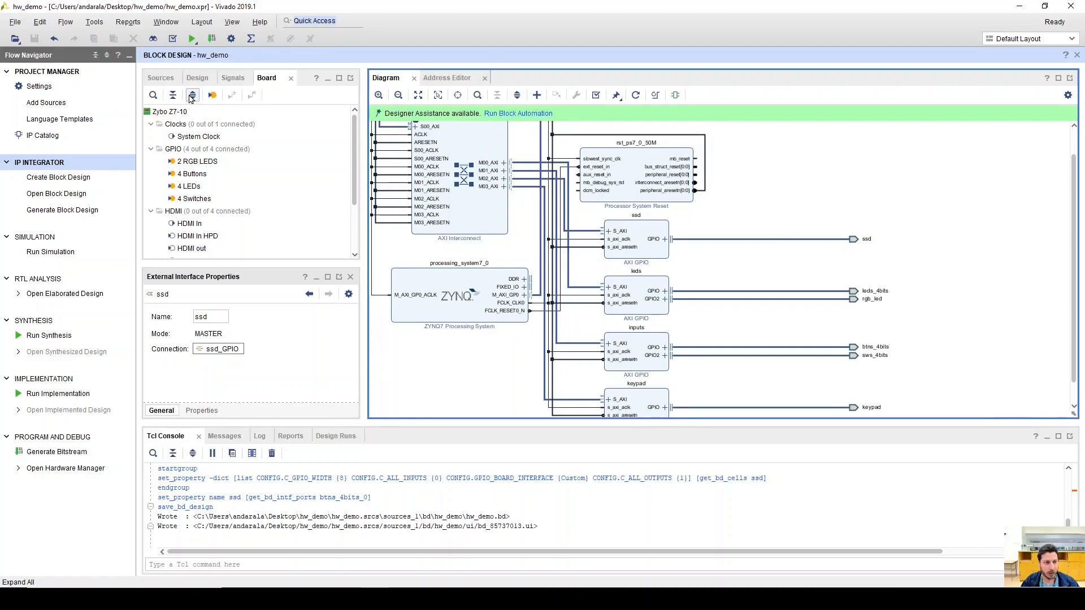
{"action": "left_click", "coordinate": [160, 78]}
{"action": "left_click", "coordinate": [527, 114]}
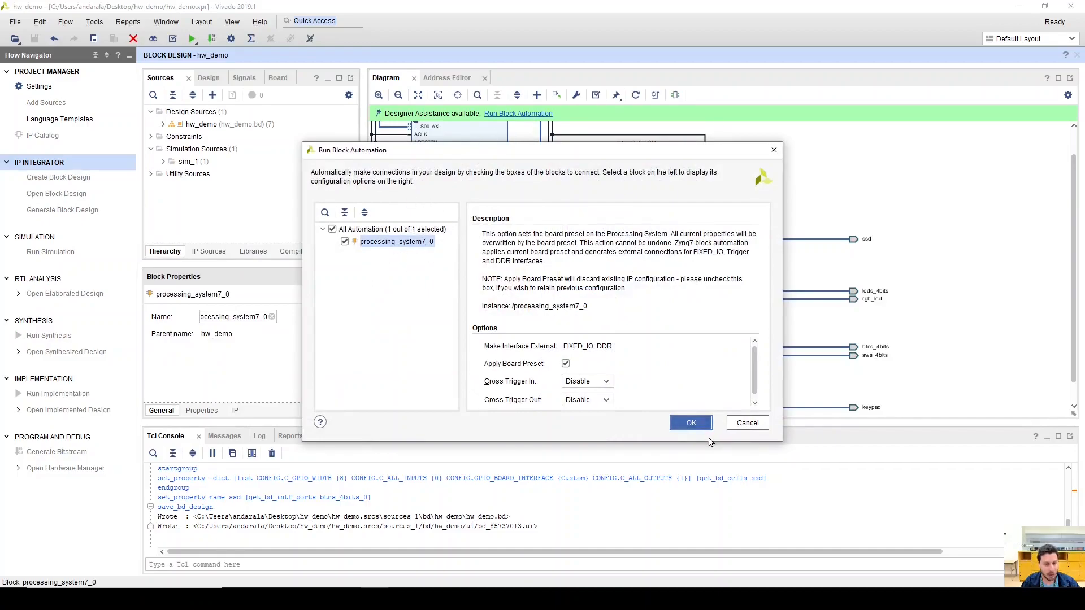
{"action": "scroll", "coordinate": [608, 337], "scroll_direction": "down", "scroll_amount": 1}
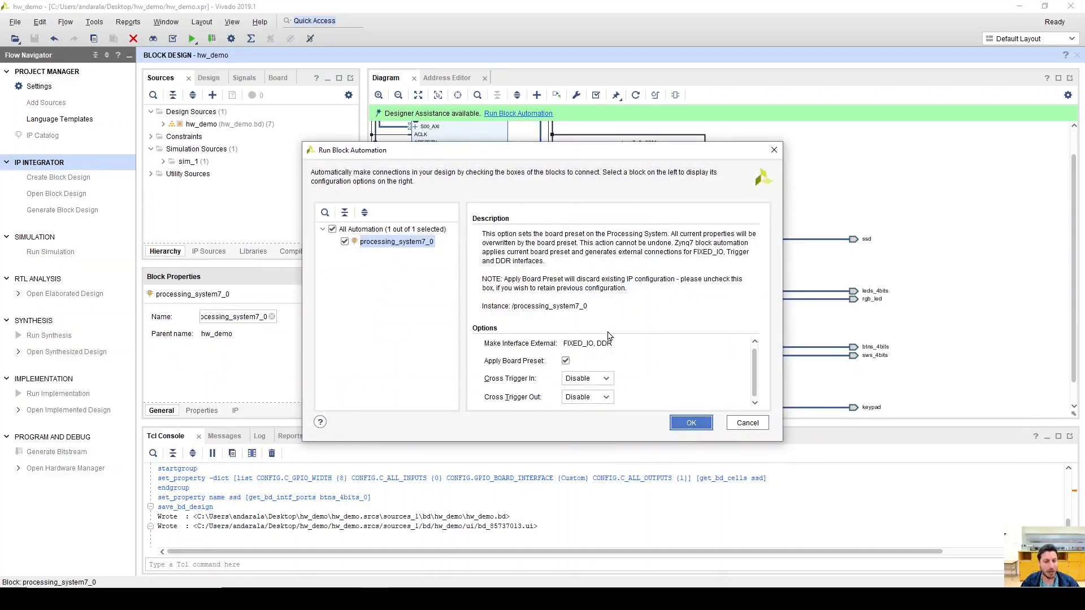
{"action": "left_click", "coordinate": [691, 424]}
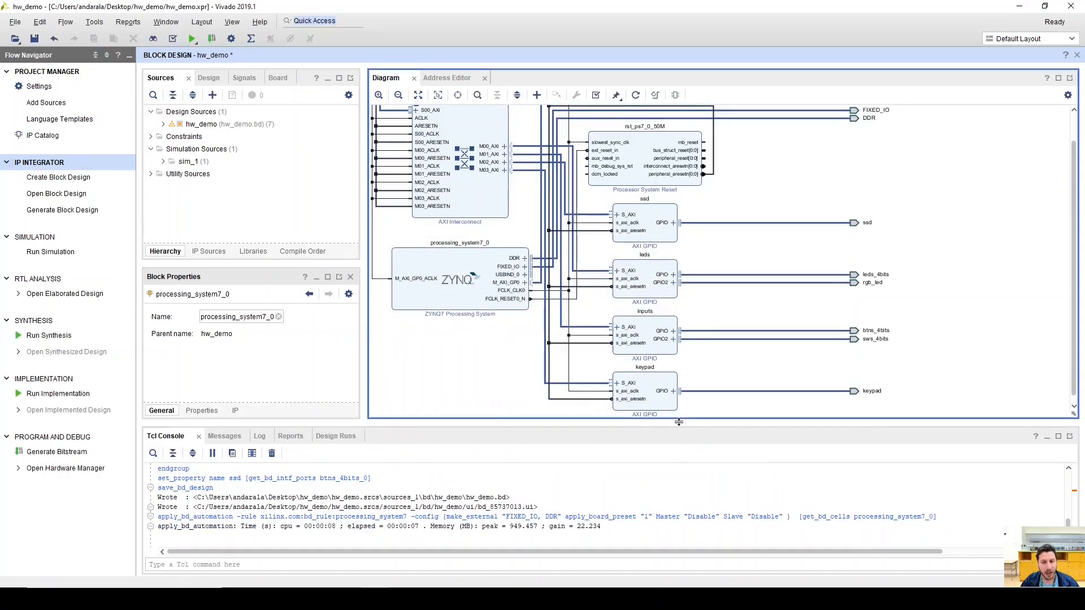
Review the ZYNQ7 Processing System's block configuration, including its enabled I/O peripherals and memory controller.
{"action": "double_click", "coordinate": [463, 287]}
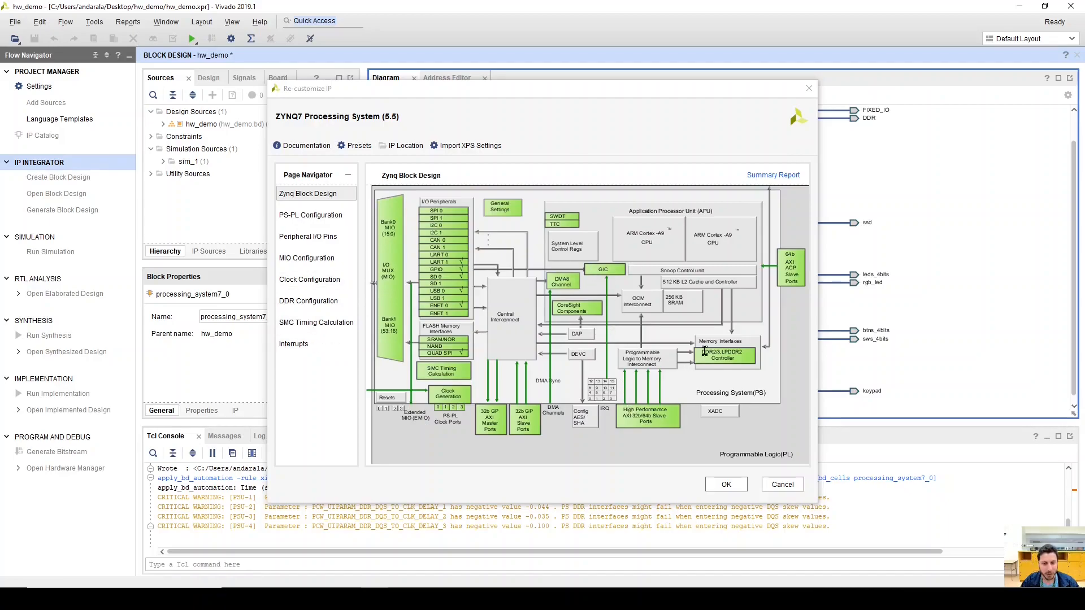
{"action": "left_click", "coordinate": [726, 485]}
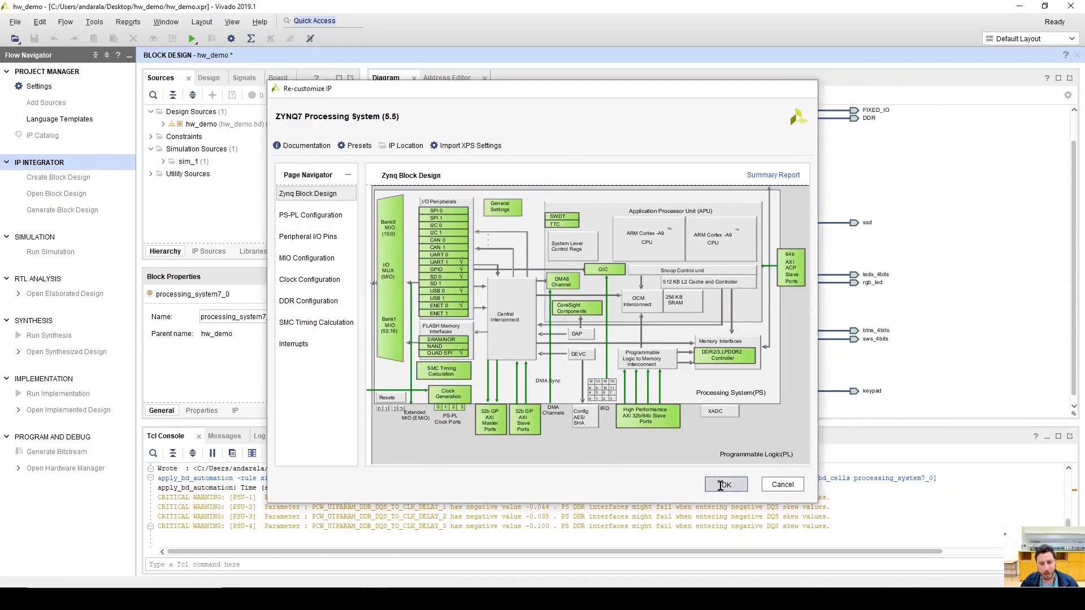
{"action": "left_click", "coordinate": [507, 385]}
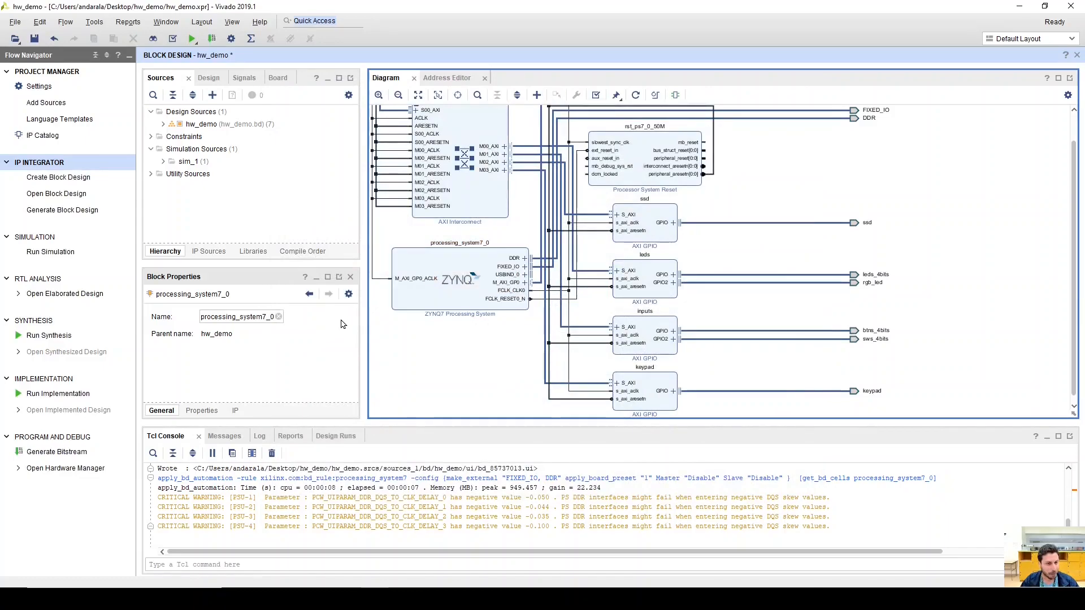
{"action": "scroll", "coordinate": [480, 329], "scroll_direction": "up", "scroll_amount": 2}
{"action": "scroll", "coordinate": [623, 280], "scroll_direction": "down", "scroll_amount": 2}
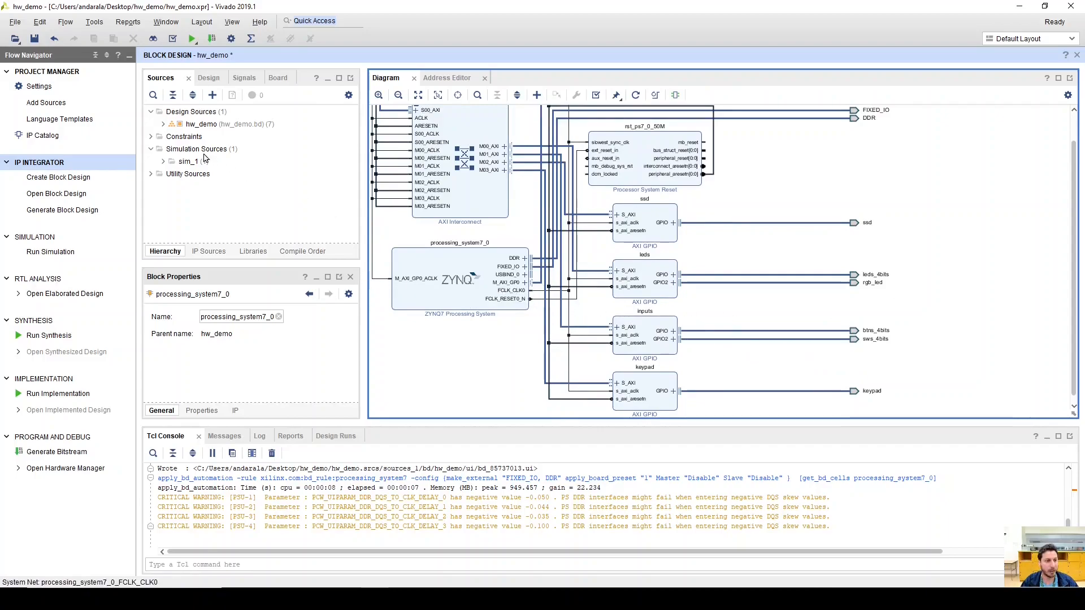
Create an HDL wrapper for the hw_demo block design, letting Vivado manage and auto-update it.
{"action": "left_click", "coordinate": [162, 83]}
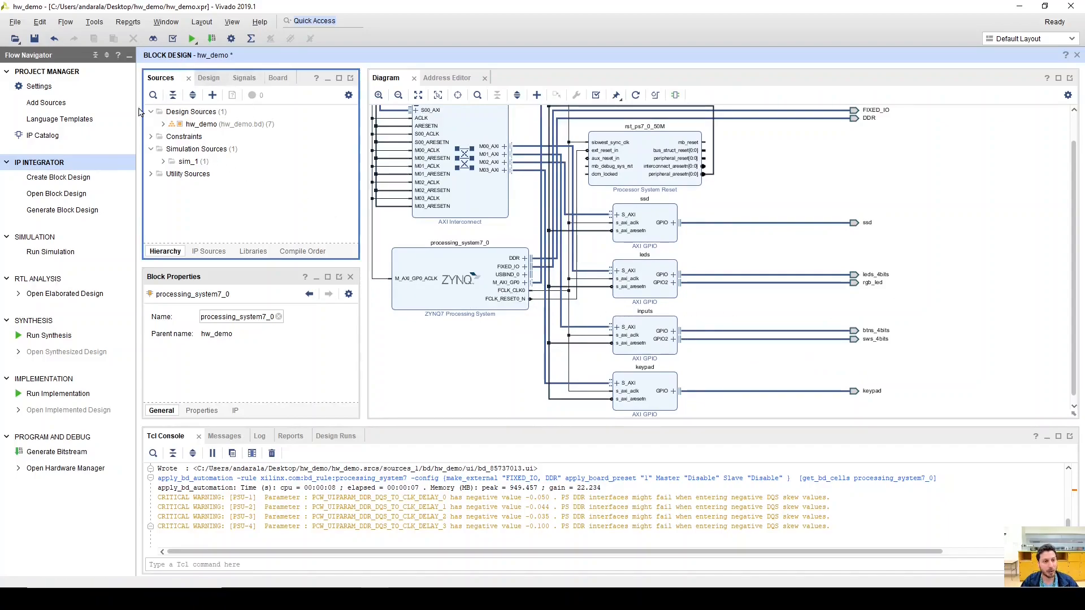
{"action": "right_click", "coordinate": [207, 125]}
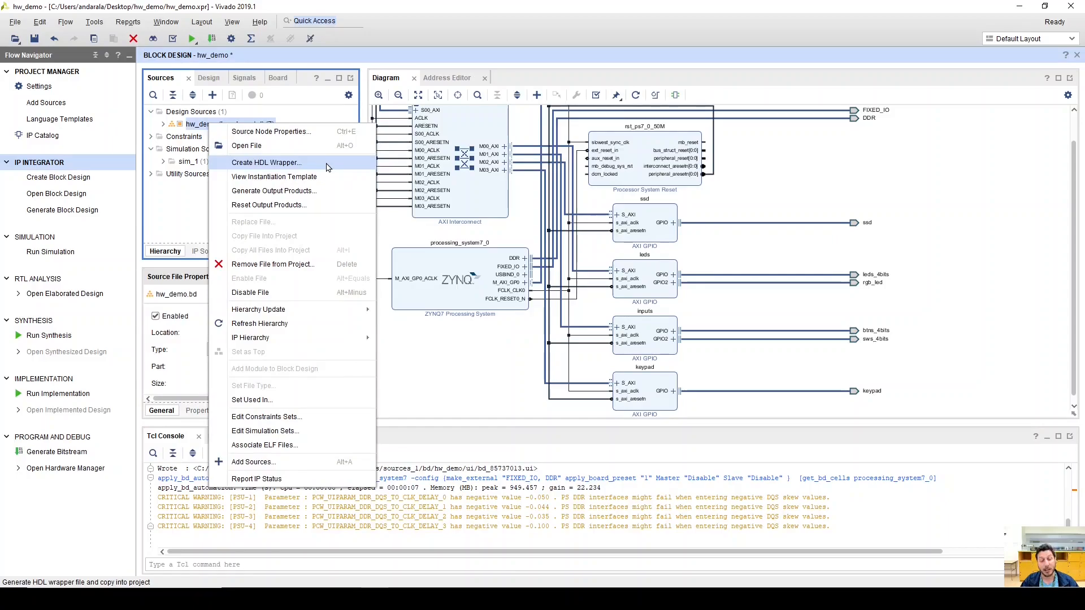
{"action": "left_click", "coordinate": [327, 164]}
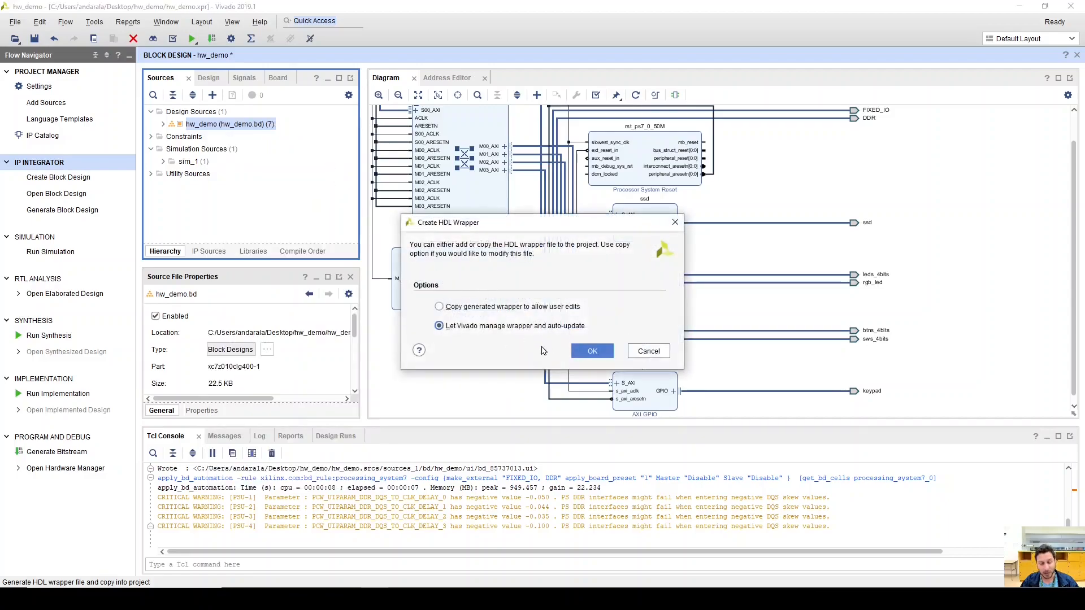
{"action": "left_click", "coordinate": [589, 350]}
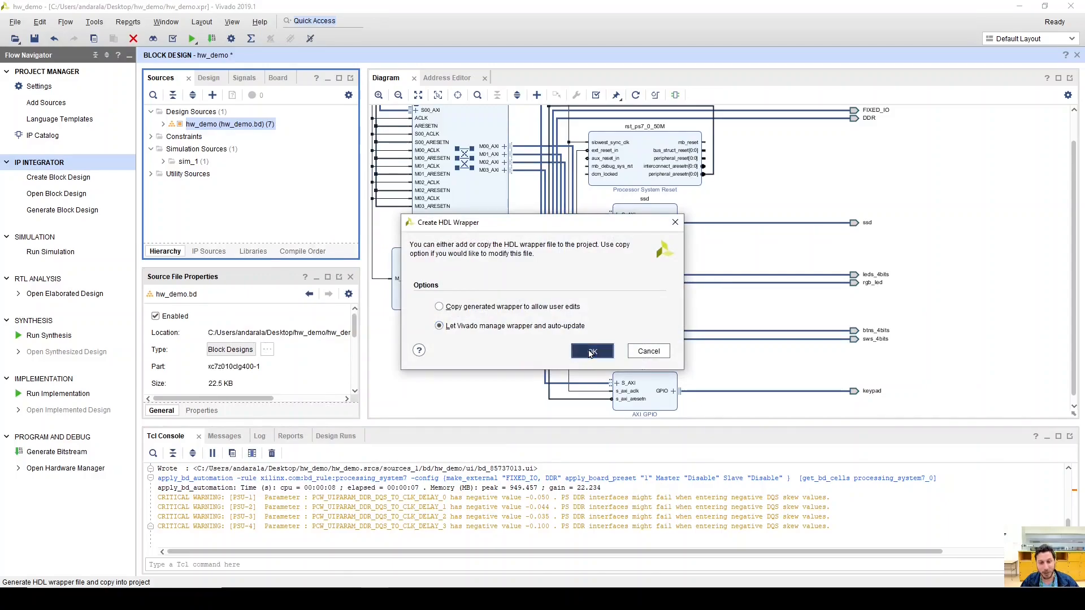
{"action": "left_click", "coordinate": [590, 351]}
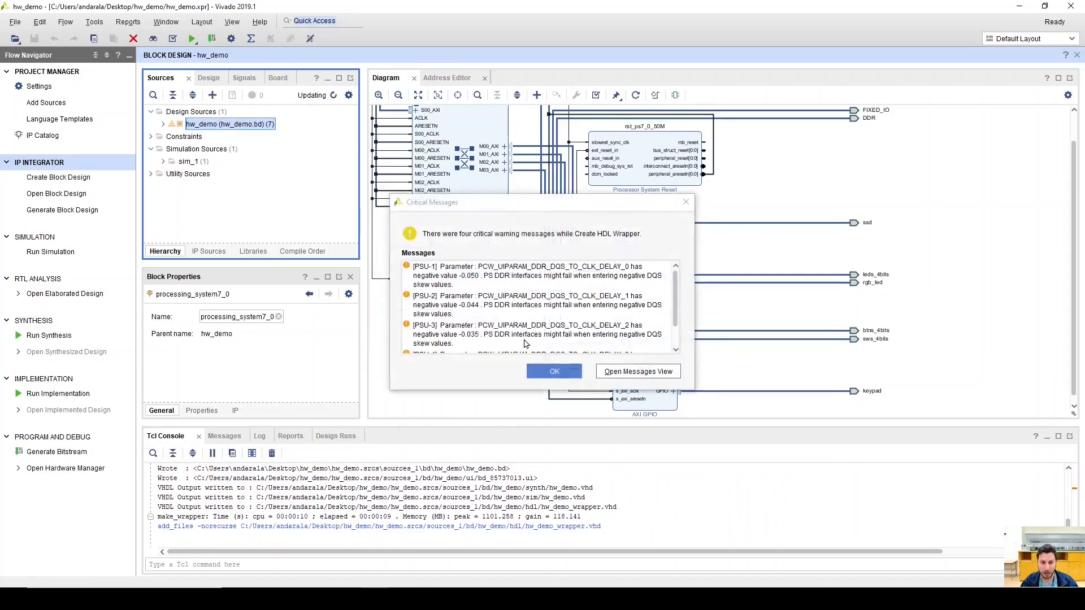
{"action": "scroll", "coordinate": [537, 341], "scroll_direction": "down", "scroll_amount": 1}
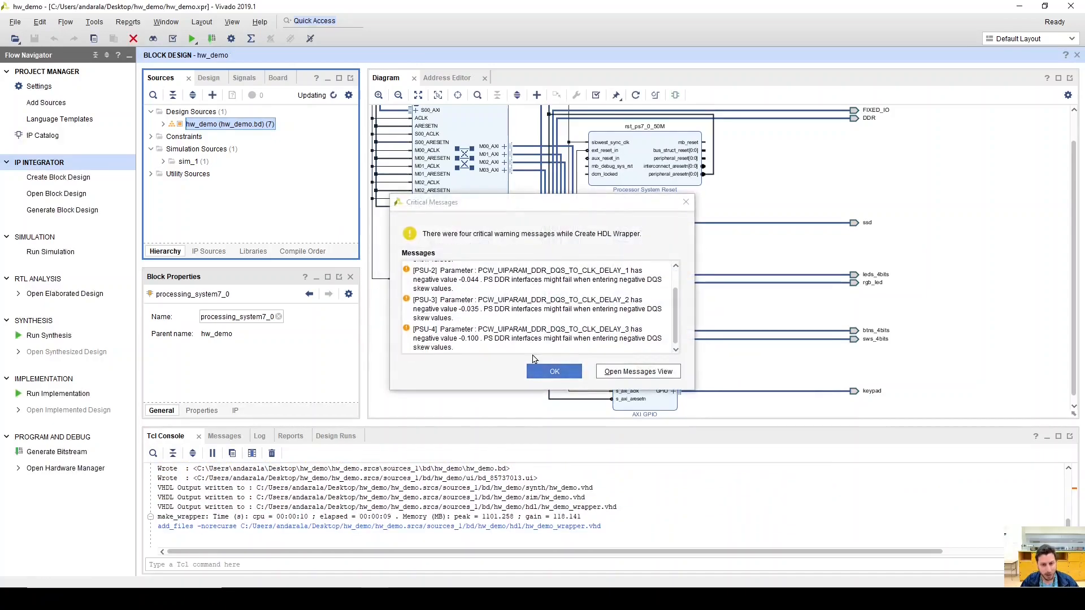
{"action": "left_click", "coordinate": [553, 372]}
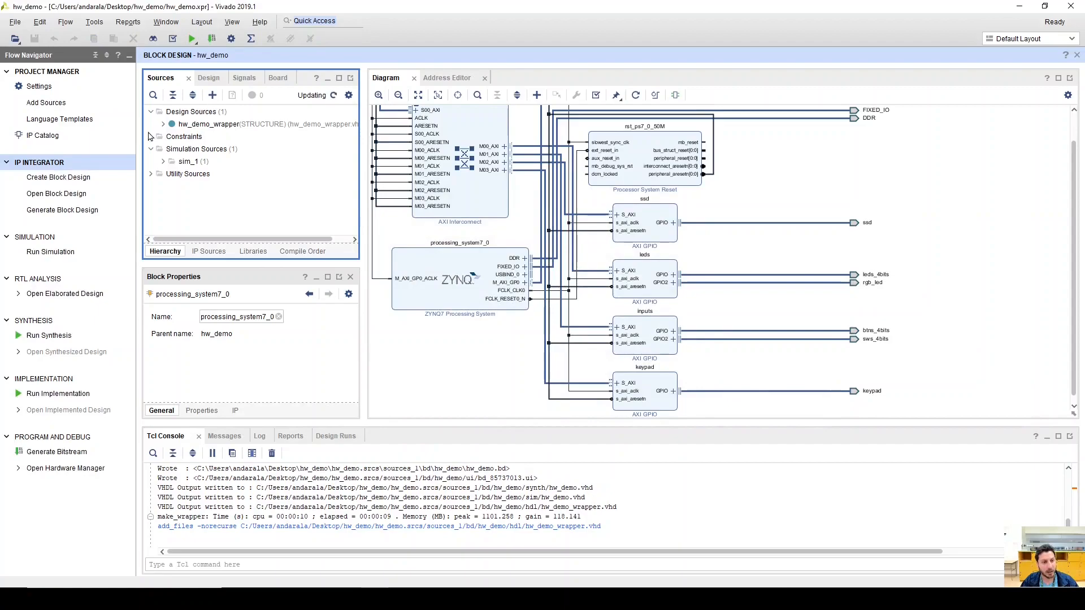
Open hw_demo_wrapper.vhd and examine the full port declaration of the hw_demo_wrapper entity.
{"action": "left_click_drag", "start_coordinate": [227, 240], "coordinate": [250, 240]}
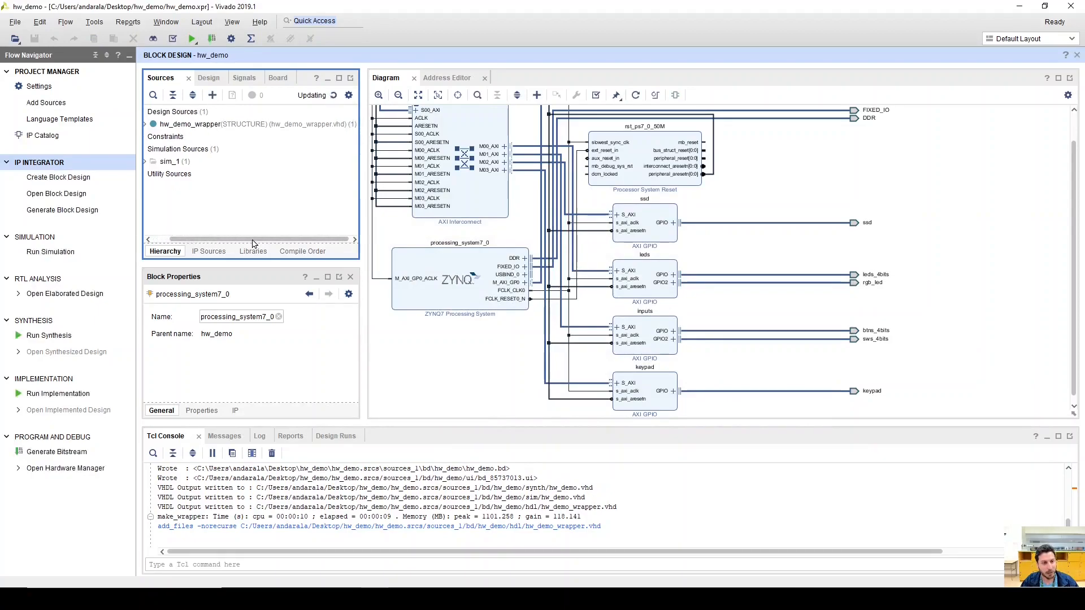
{"action": "double_click", "coordinate": [214, 125]}
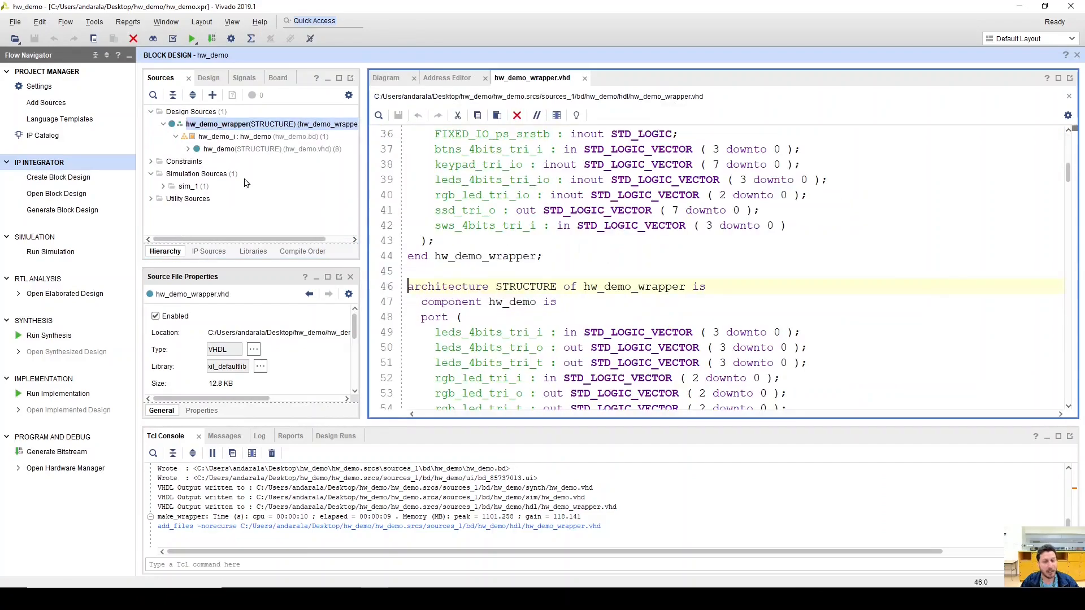
{"action": "scroll", "coordinate": [544, 203], "scroll_direction": "up", "scroll_amount": 10}
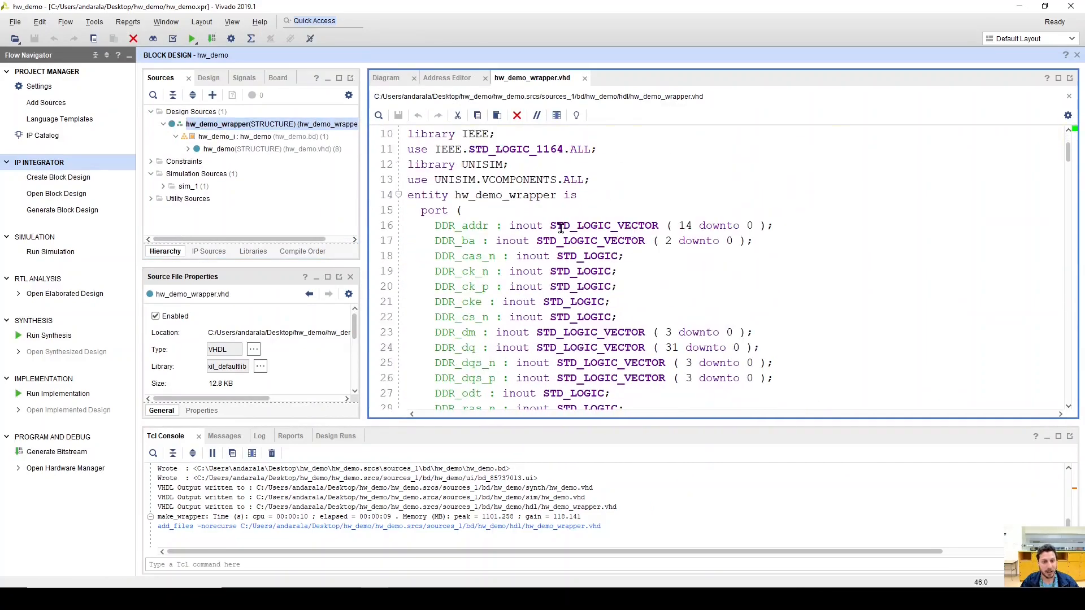
{"action": "scroll", "coordinate": [561, 228], "scroll_direction": "down", "scroll_amount": 2}
{"action": "left_click_drag", "start_coordinate": [408, 151], "coordinate": [555, 370]}
{"action": "scroll", "coordinate": [476, 214], "scroll_direction": "down", "scroll_amount": 4}
{"action": "scroll", "coordinate": [476, 214], "scroll_direction": "down", "scroll_amount": 1}
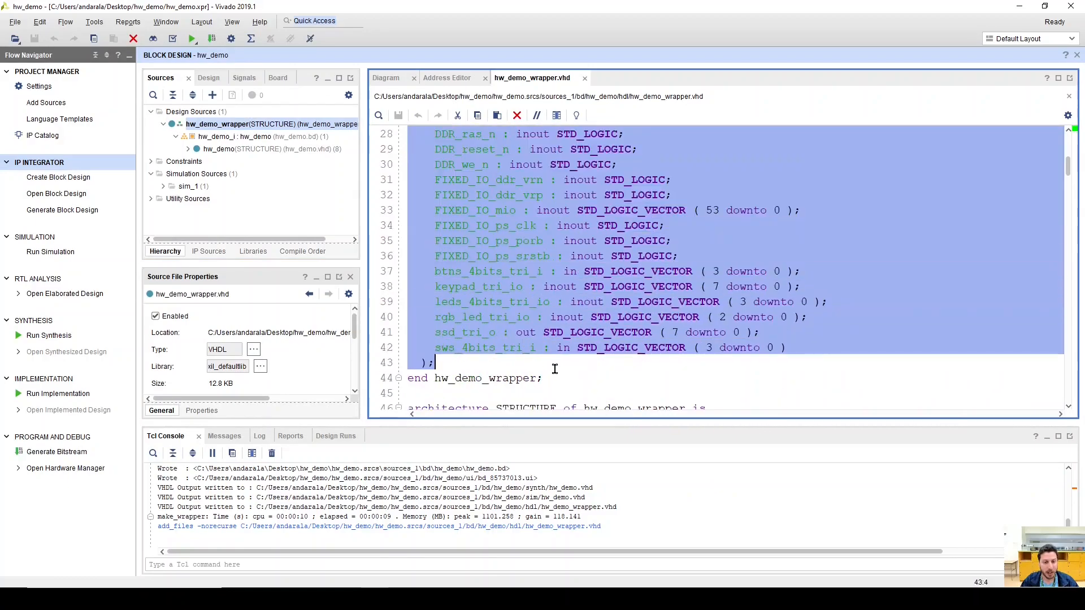
Examine the wrapper's DDR, FIXED_IO and GPIO ports and the hw_demo component declaration, and return to the block diagram.
{"action": "scroll", "coordinate": [555, 369], "scroll_direction": "up", "scroll_amount": 6}
{"action": "scroll", "coordinate": [555, 370], "scroll_direction": "up", "scroll_amount": 1}
{"action": "left_click", "coordinate": [544, 317]}
{"action": "scroll", "coordinate": [526, 238], "scroll_direction": "down", "scroll_amount": 3}
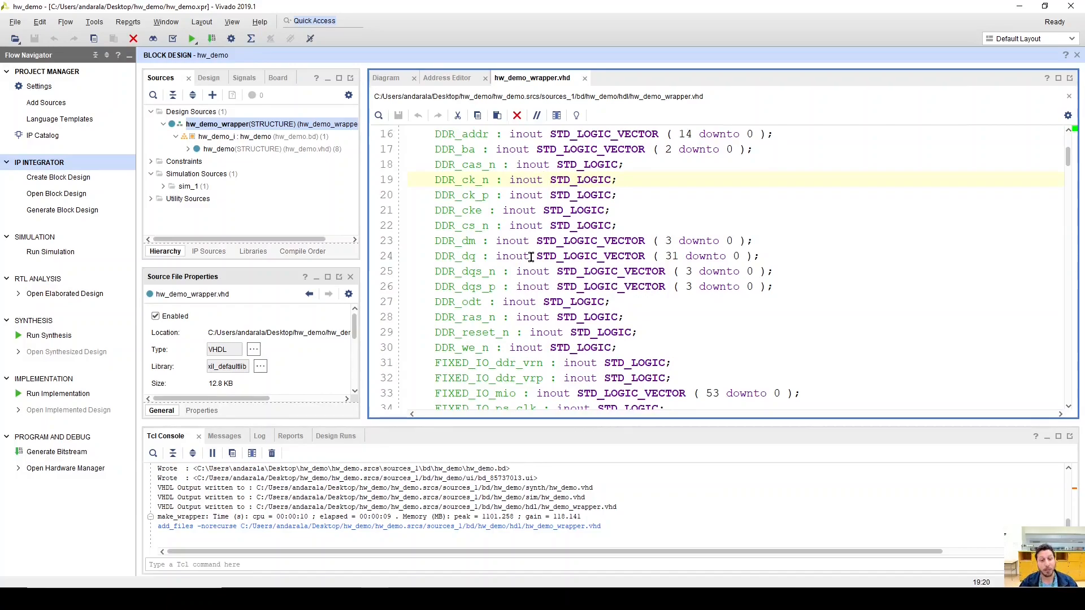
{"action": "scroll", "coordinate": [531, 257], "scroll_direction": "down", "scroll_amount": 5}
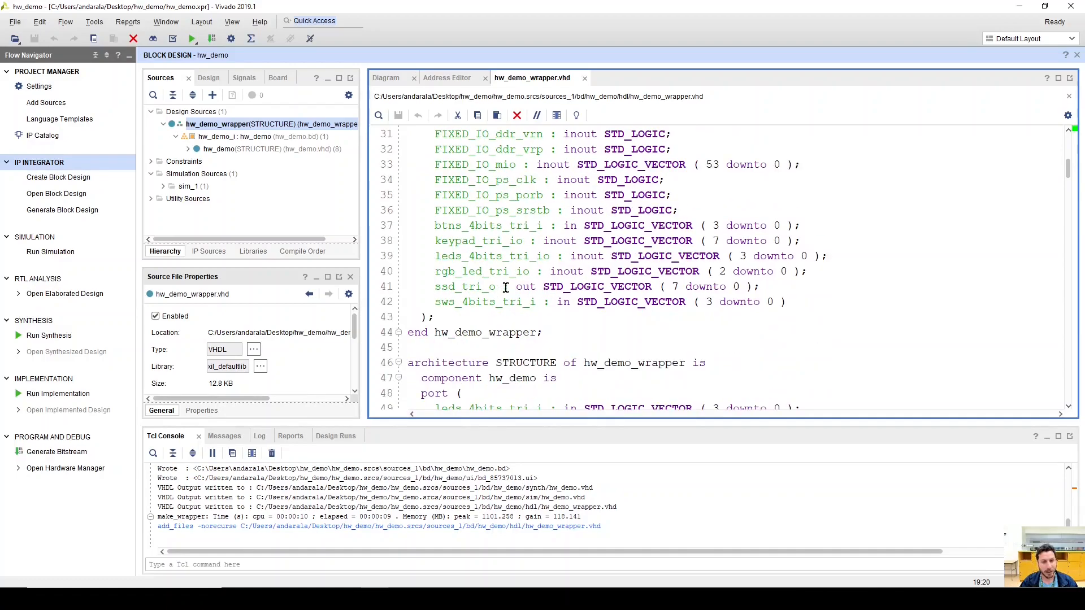
{"action": "scroll", "coordinate": [535, 254], "scroll_direction": "down", "scroll_amount": 5}
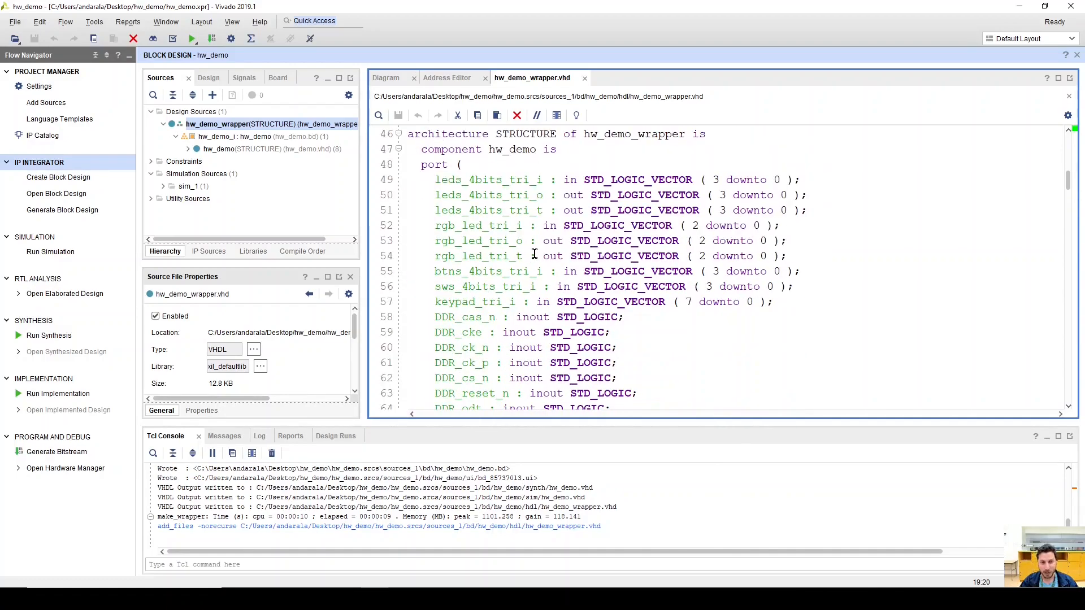
{"action": "scroll", "coordinate": [536, 249], "scroll_direction": "down", "scroll_amount": 5}
{"action": "left_click_drag", "start_coordinate": [1068, 192], "coordinate": [1067, 141]}
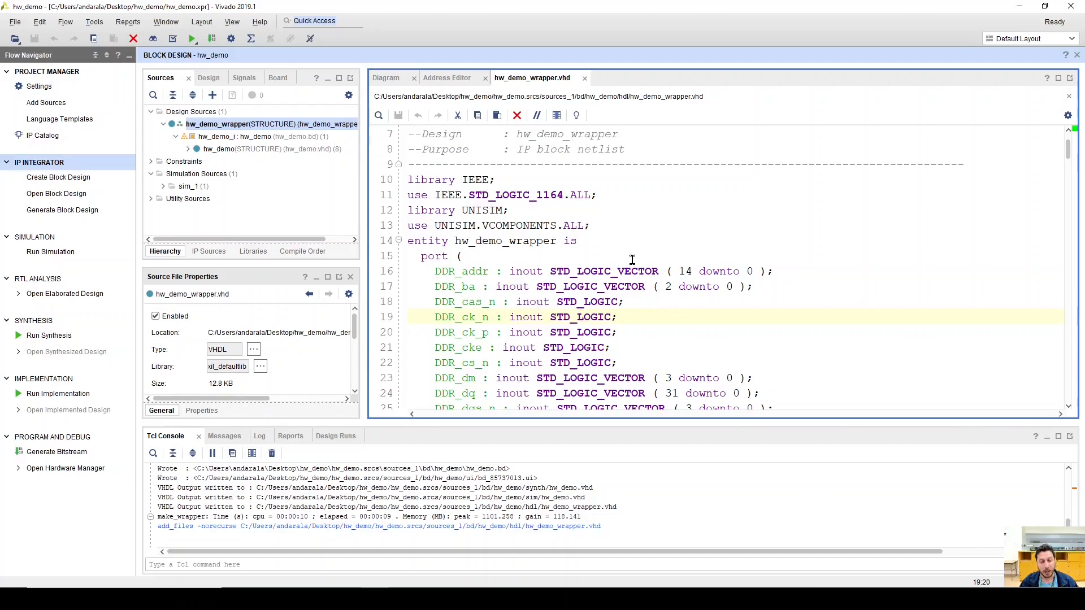
{"action": "scroll", "coordinate": [632, 259], "scroll_direction": "down", "scroll_amount": 4}
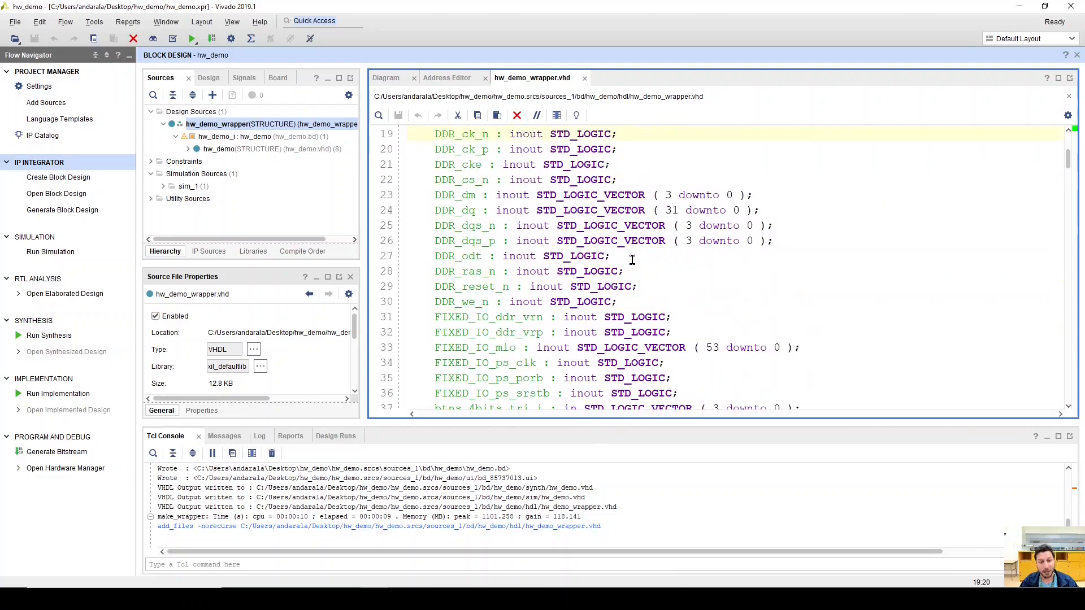
{"action": "scroll", "coordinate": [632, 260], "scroll_direction": "down", "scroll_amount": 3}
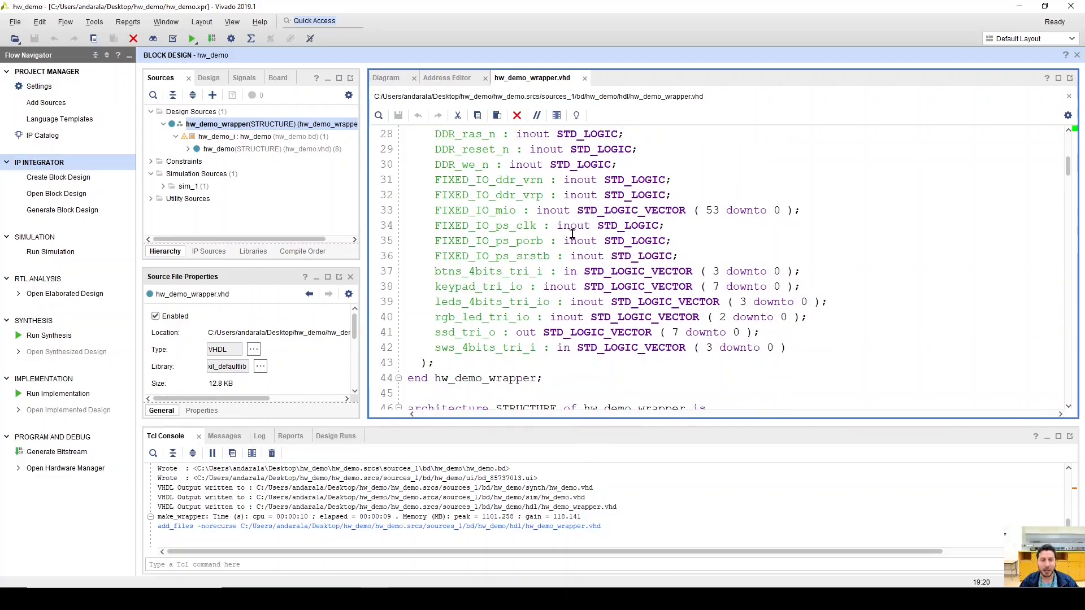
{"action": "left_click", "coordinate": [402, 79]}
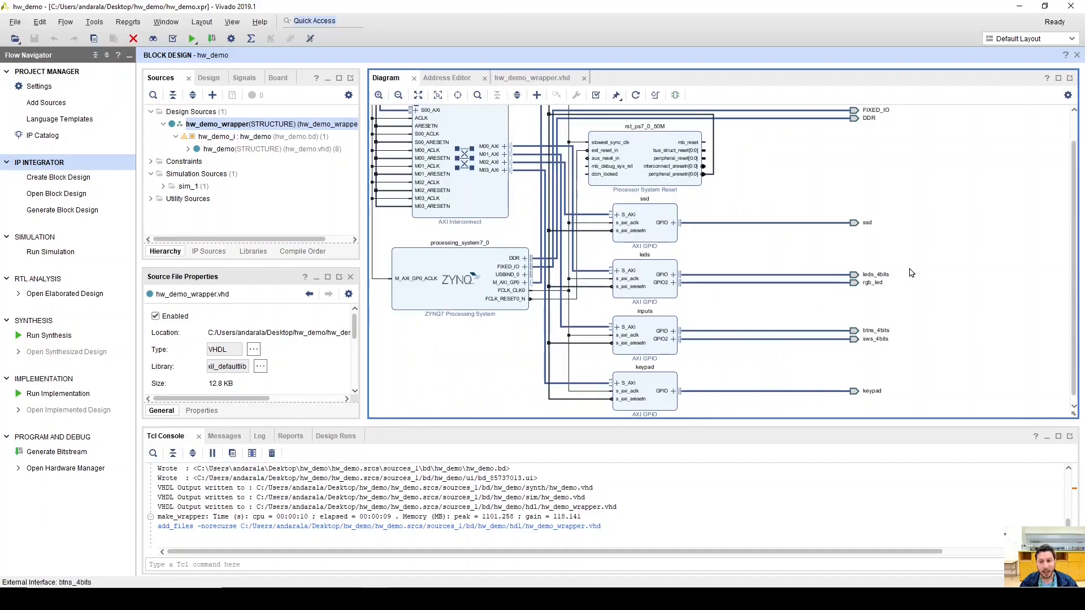
Inspect the ssd and keypad GPIO blocks, then the GPIO port declarations of the hw_demo_wrapper entity in hw_demo_wrapper.vhd.
{"action": "left_click", "coordinate": [645, 223]}
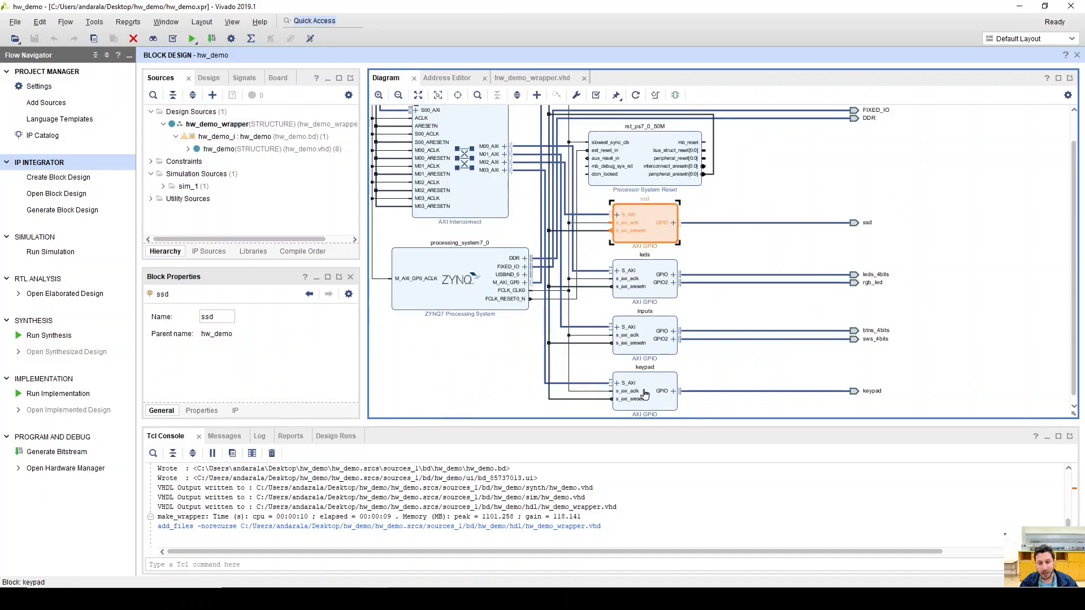
{"action": "left_click", "coordinate": [644, 393]}
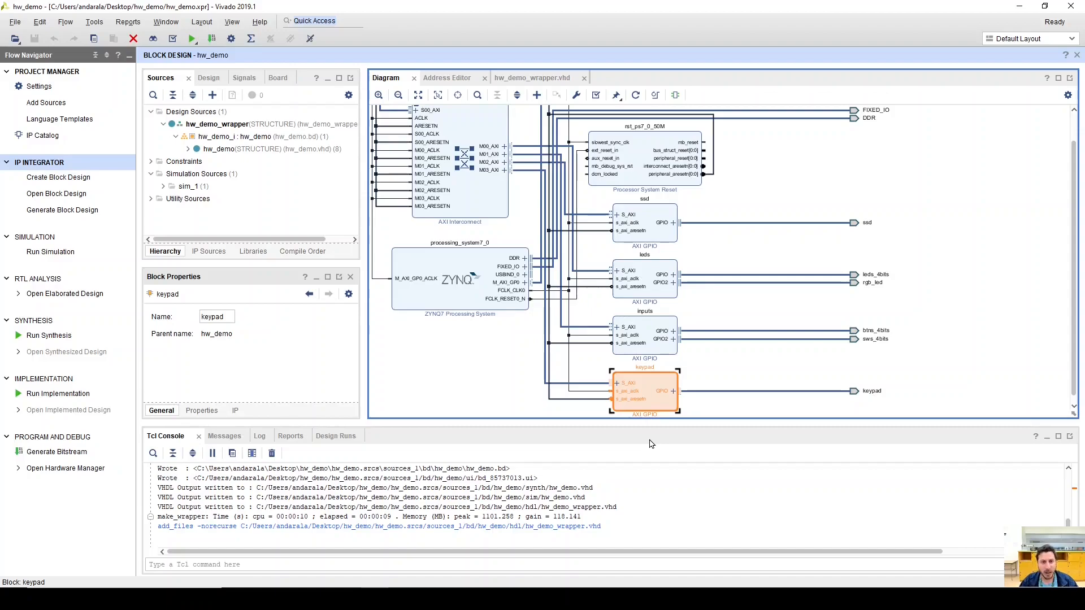
{"action": "left_click", "coordinate": [533, 79]}
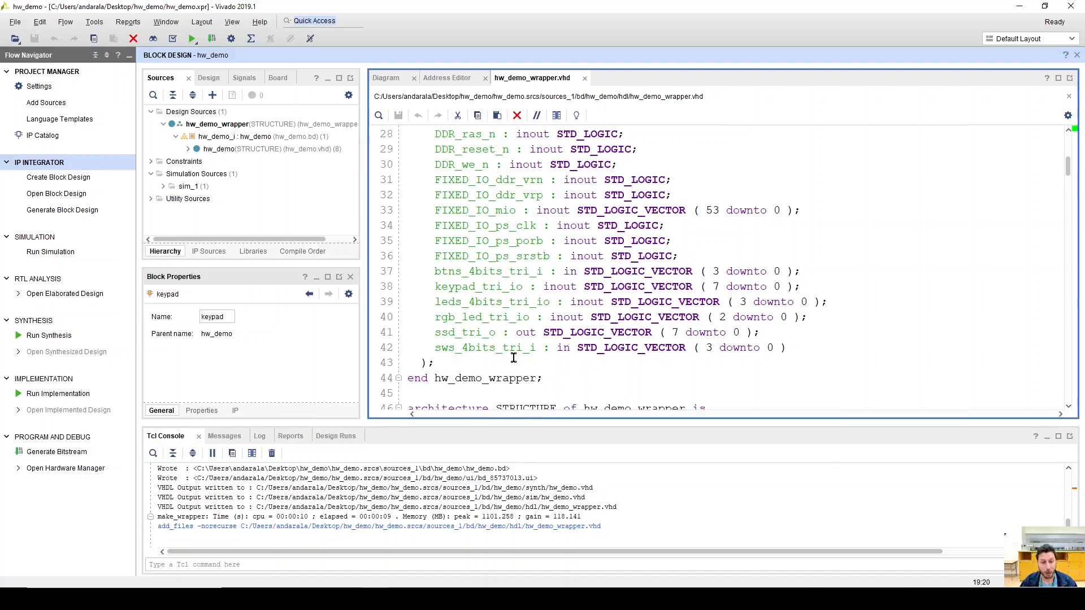
{"action": "scroll", "coordinate": [435, 357], "scroll_direction": "up", "scroll_amount": 6}
{"action": "left_click_drag", "start_coordinate": [408, 195], "coordinate": [577, 195]}
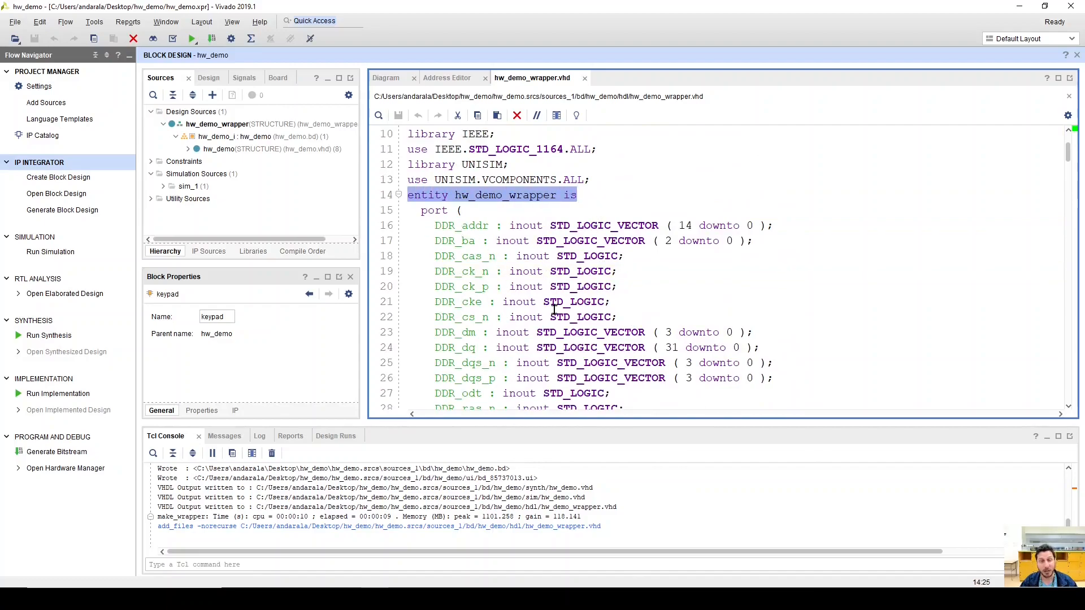
{"action": "scroll", "coordinate": [554, 310], "scroll_direction": "down", "scroll_amount": 6}
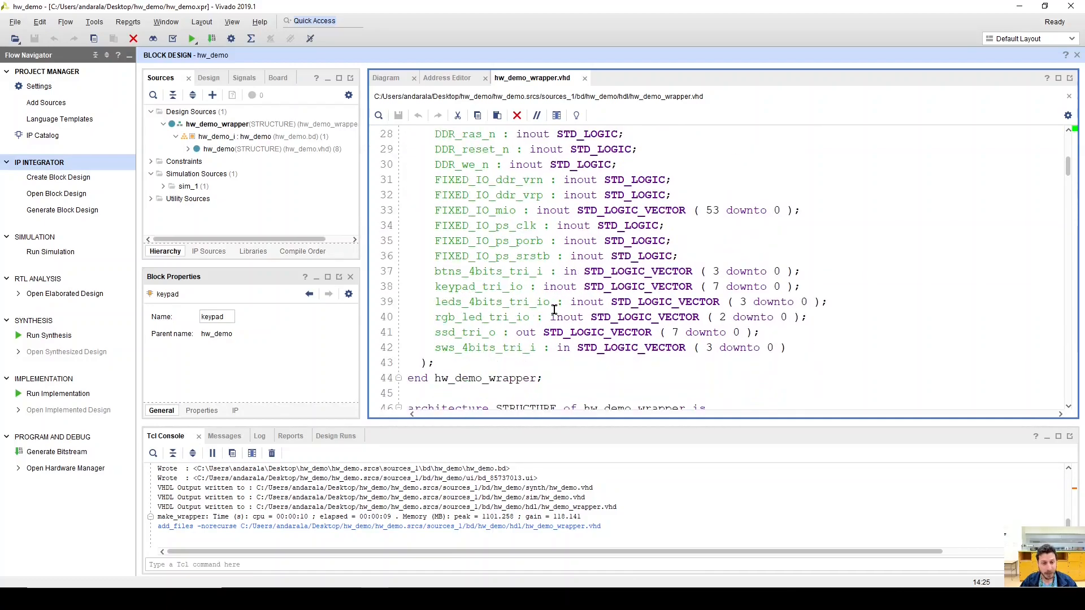
{"action": "left_click_drag", "start_coordinate": [435, 272], "coordinate": [802, 348]}
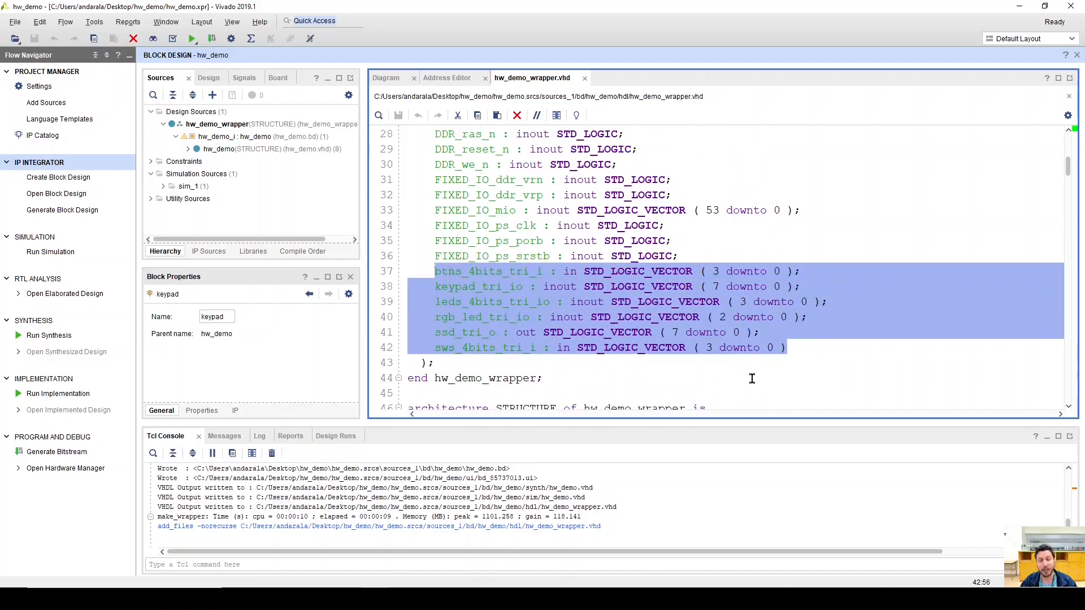
Examine the btns_4bits_tri_i, keypad_tri_io and ssd_tri_o port declarations in the wrapper entity.
{"action": "left_click", "coordinate": [580, 301]}
{"action": "left_click_drag", "start_coordinate": [434, 271], "coordinate": [549, 276]}
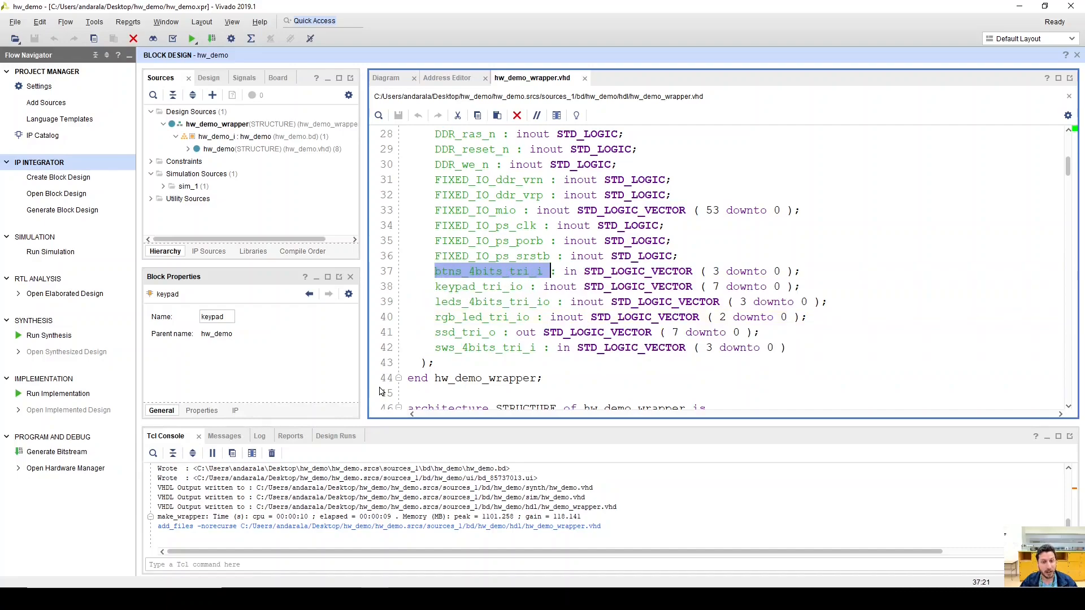
{"action": "left_click_drag", "start_coordinate": [434, 271], "coordinate": [809, 282]}
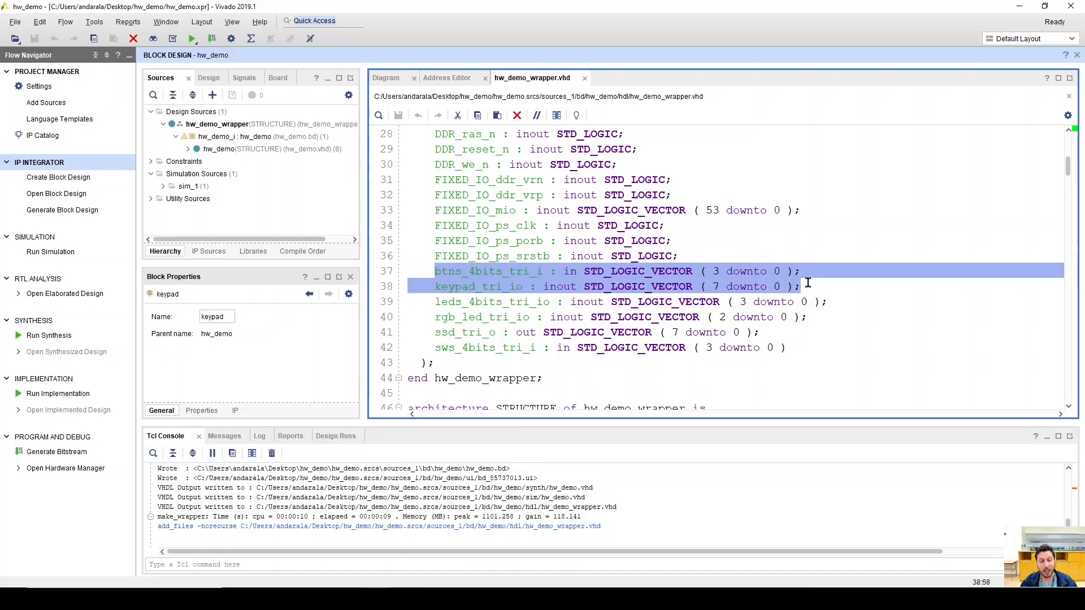
{"action": "left_click", "coordinate": [808, 283]}
{"action": "left_click_drag", "start_coordinate": [433, 287], "coordinate": [524, 287]}
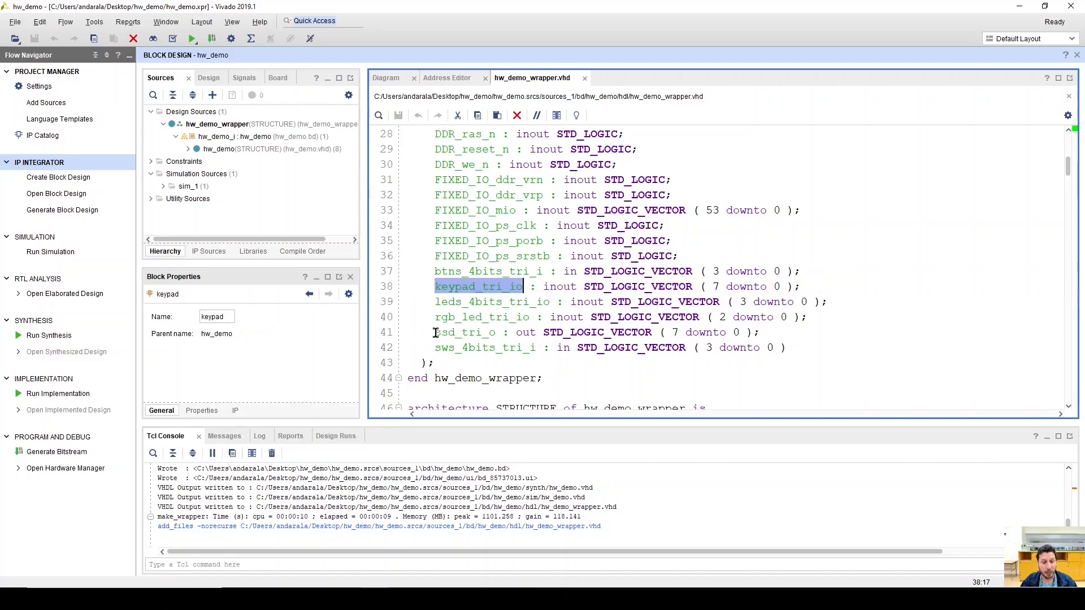
{"action": "left_click_drag", "start_coordinate": [437, 333], "coordinate": [496, 333]}
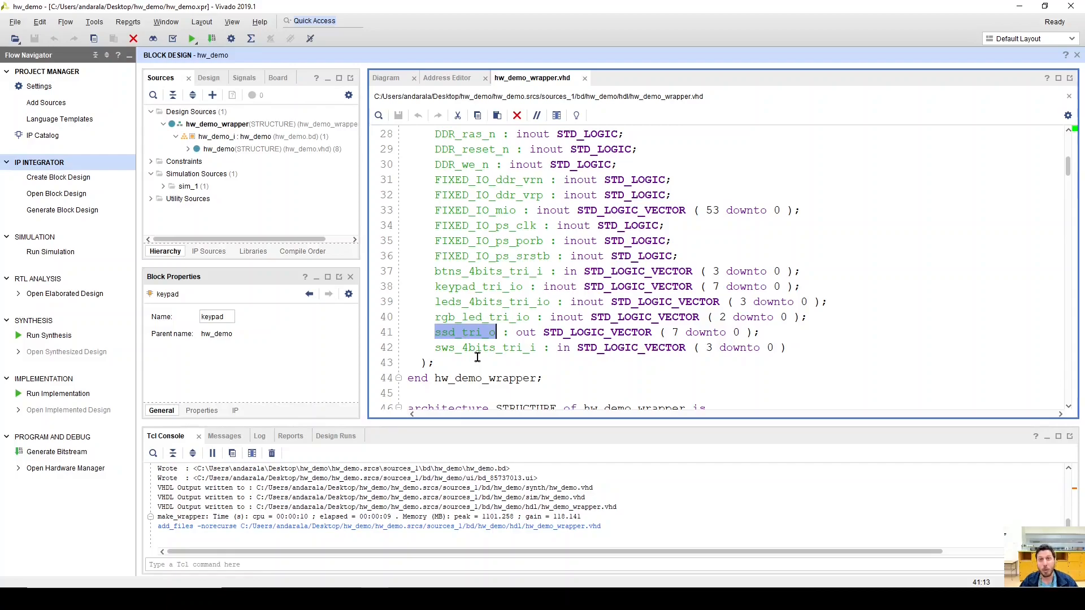
{"action": "left_click_drag", "start_coordinate": [434, 271], "coordinate": [544, 272]}
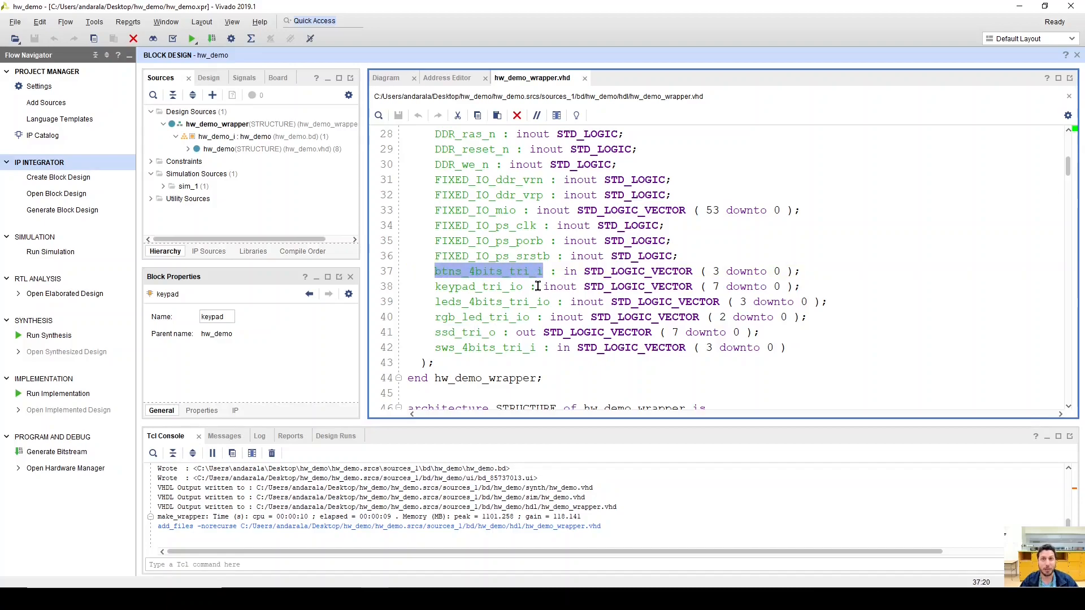
{"action": "left_click_drag", "start_coordinate": [435, 287], "coordinate": [524, 286]}
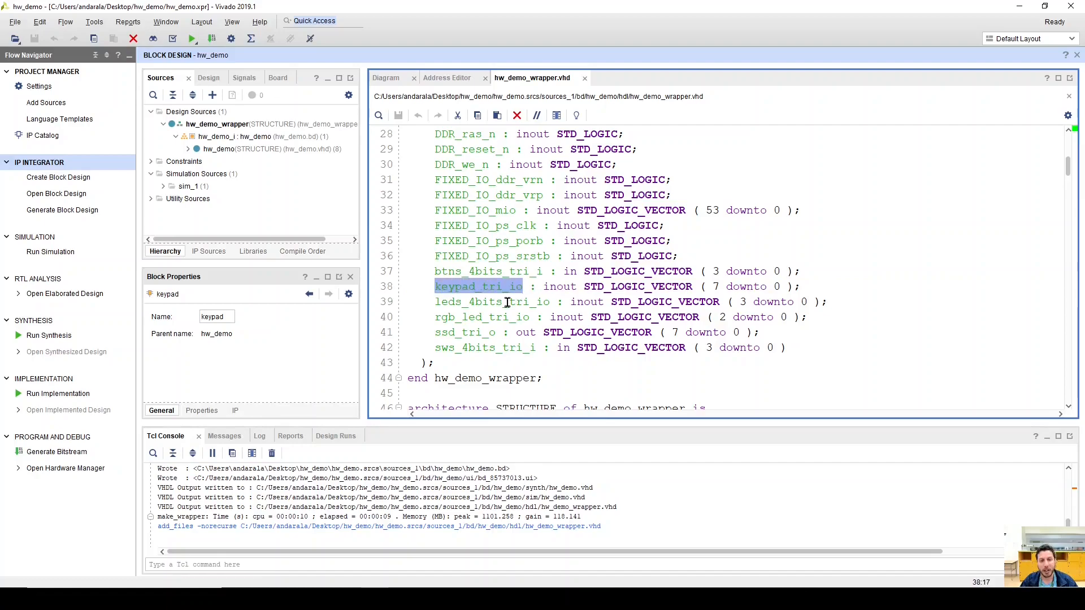
Create an XDC constraints file named demo_constr, local to the project, in the constrs_1 set.
{"action": "left_click", "coordinate": [151, 161]}
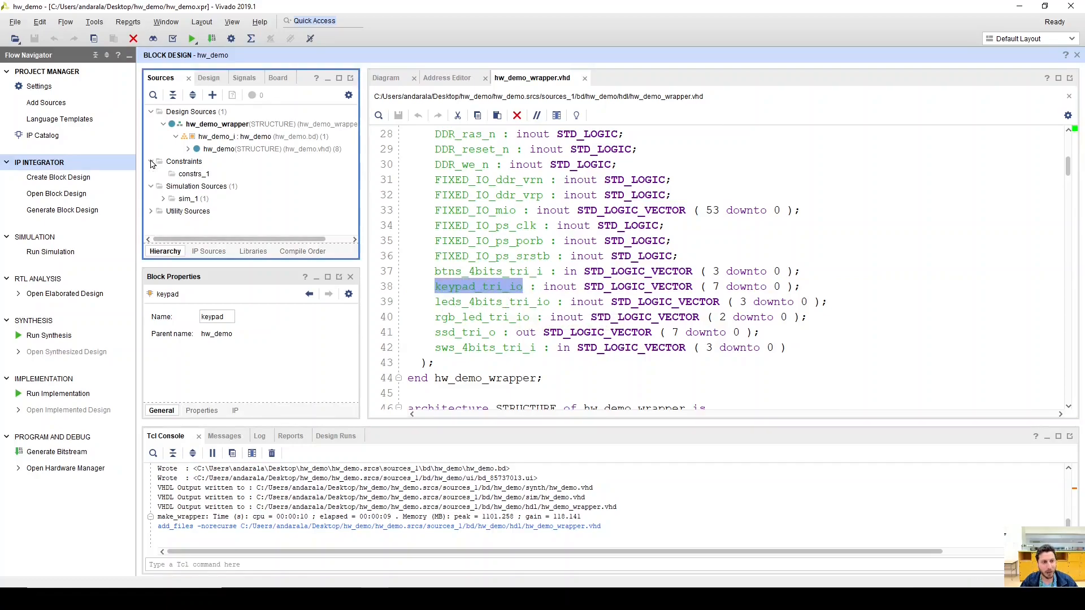
{"action": "left_click", "coordinate": [213, 95]}
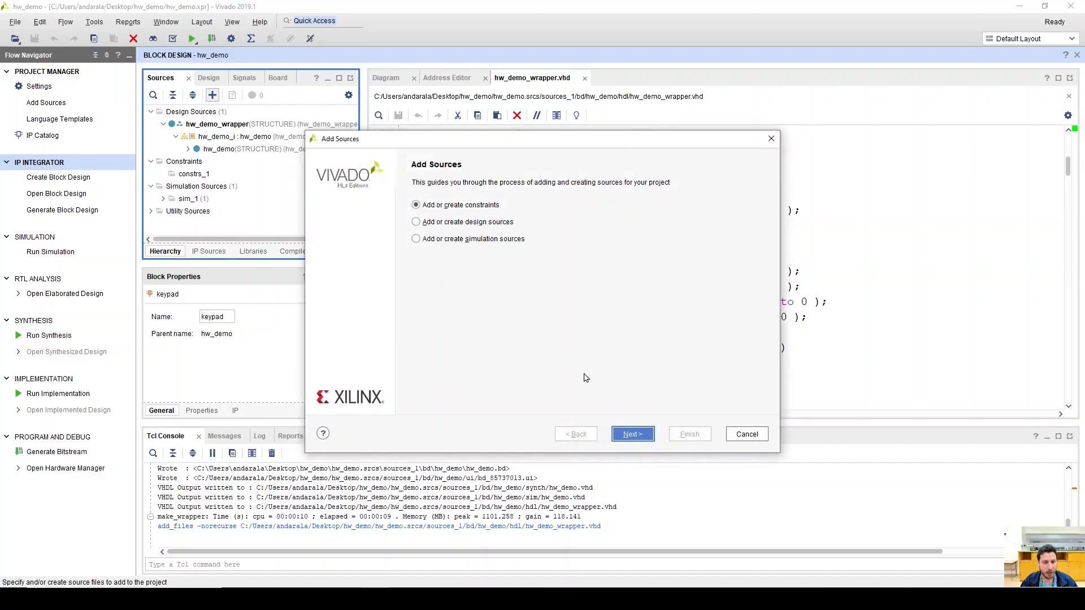
{"action": "left_click", "coordinate": [626, 434]}
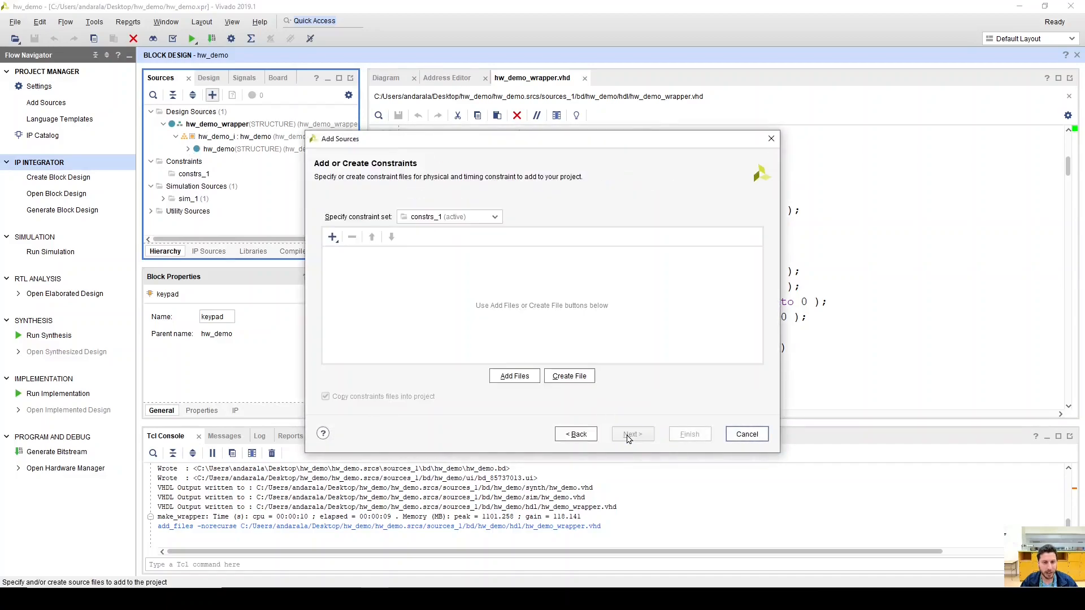
{"action": "left_click", "coordinate": [560, 378]}
{"action": "type", "text": "demo_constr"}
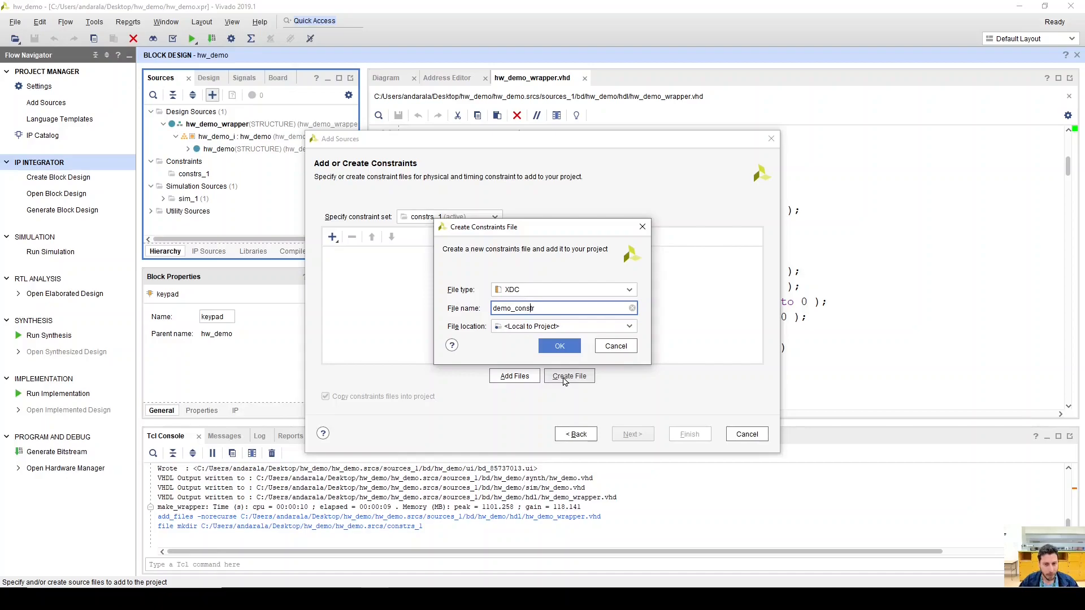
{"action": "key", "text": "Return"}
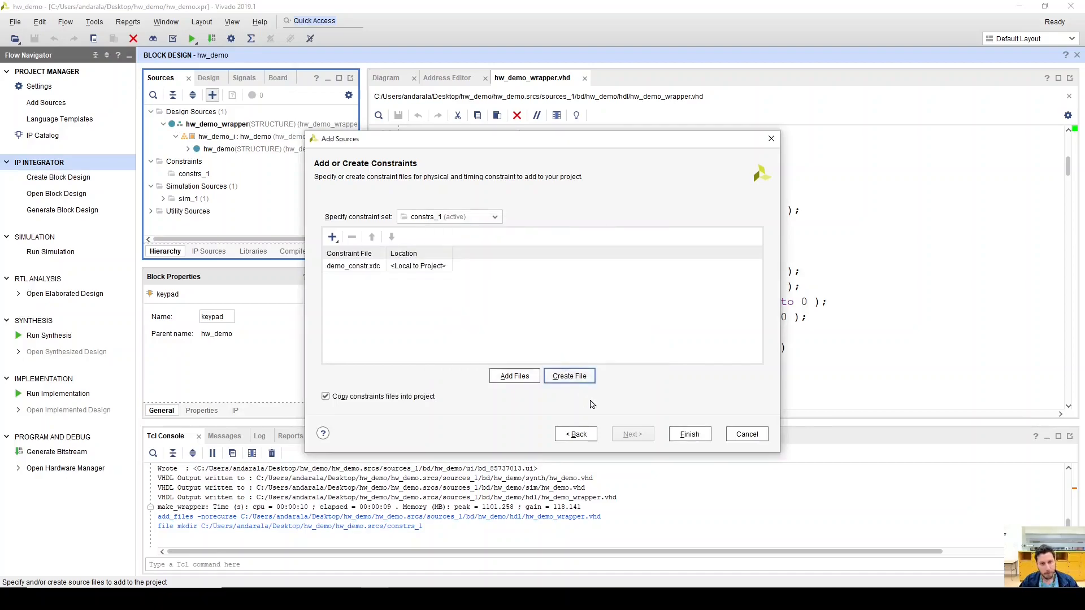
{"action": "left_click", "coordinate": [690, 434]}
Open demo_constr.xdc and paste into it the complete Zybo Z7 constraints text copied from the other open window.
{"action": "left_click", "coordinate": [164, 174]}
{"action": "double_click", "coordinate": [199, 187]}
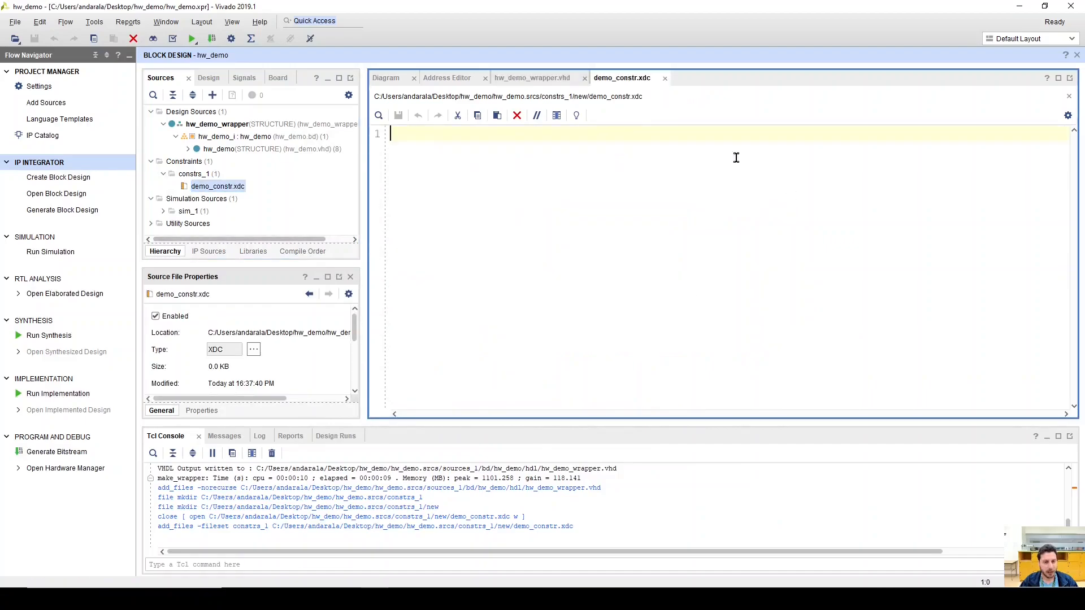
{"action": "left_click", "coordinate": [404, 598]}
{"action": "left_click", "coordinate": [257, 37]}
{"action": "left_click", "coordinate": [283, 221]}
{"action": "key", "text": "ctrl+a"}
{"action": "key", "text": "ctrl+c"}
{"action": "key", "text": "alt+Tab"}
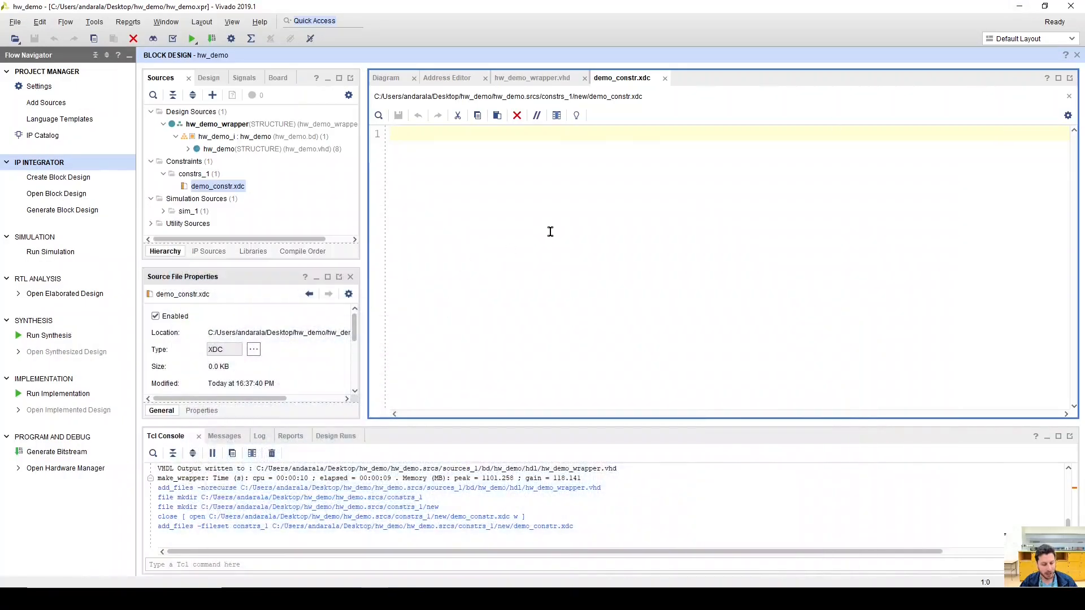
{"action": "key", "text": "ctrl+v"}
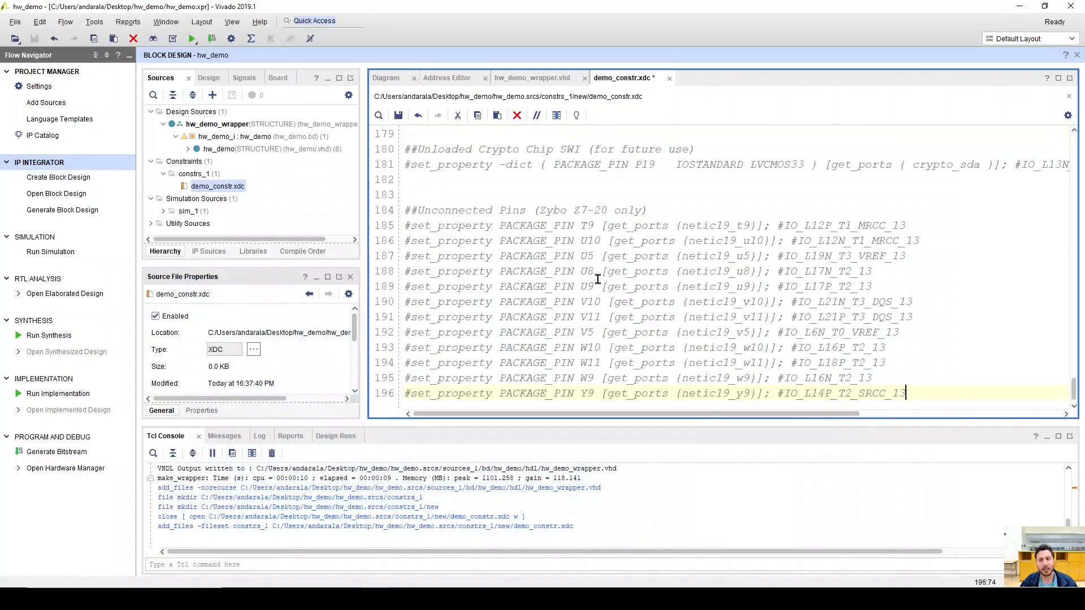
Find and examine the Pmod Header JC and JD pin constraints in demo_constr.xdc.
{"action": "scroll", "coordinate": [598, 279], "scroll_direction": "up", "scroll_amount": 6}
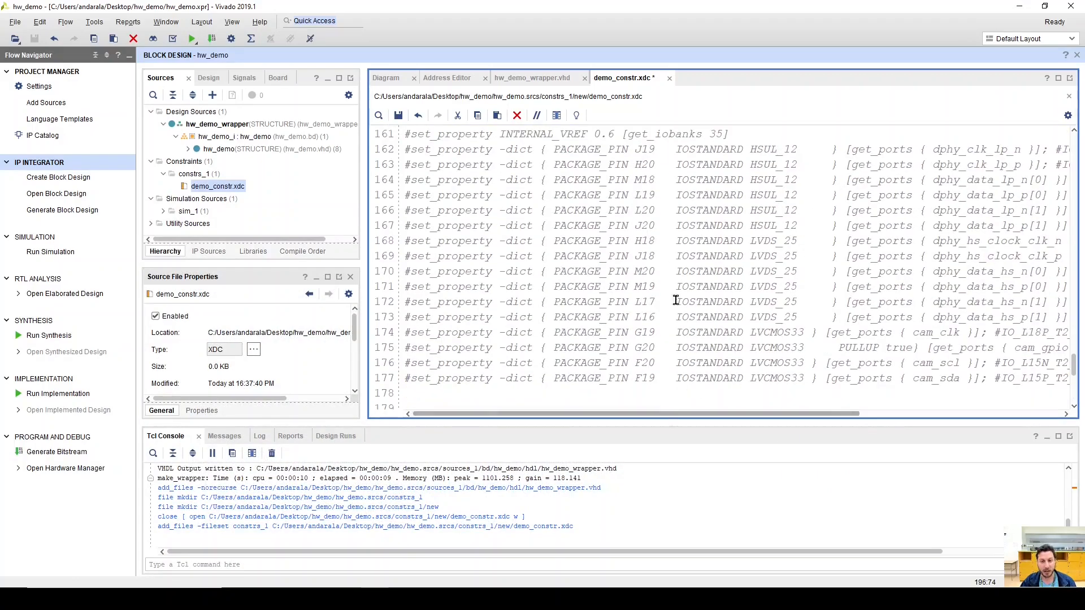
{"action": "scroll", "coordinate": [675, 288], "scroll_direction": "up", "scroll_amount": 12}
{"action": "scroll", "coordinate": [675, 287], "scroll_direction": "up", "scroll_amount": 6}
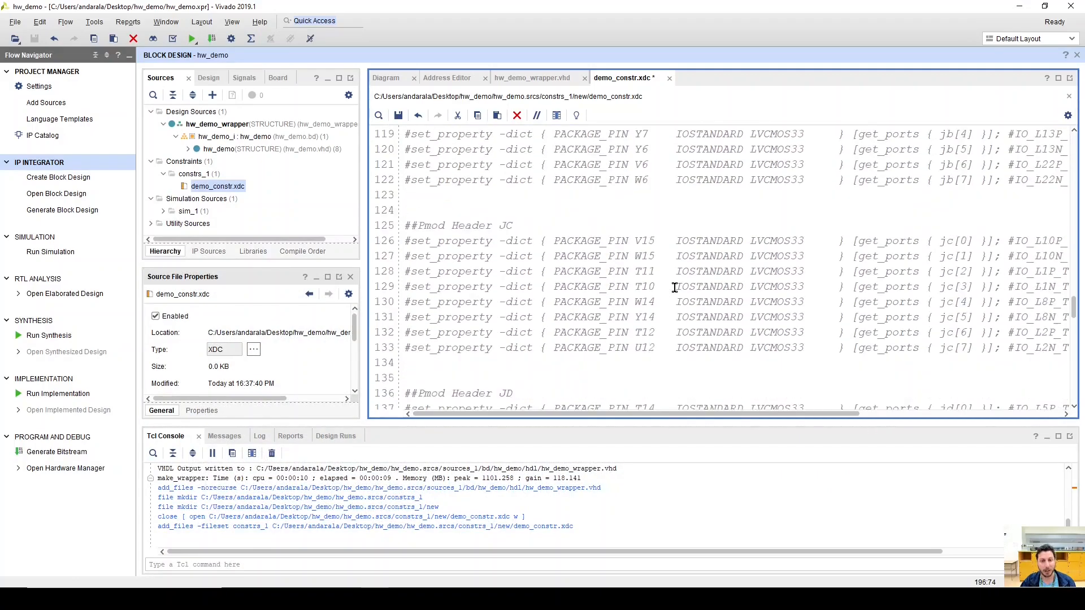
{"action": "scroll", "coordinate": [674, 287], "scroll_direction": "down", "scroll_amount": 6}
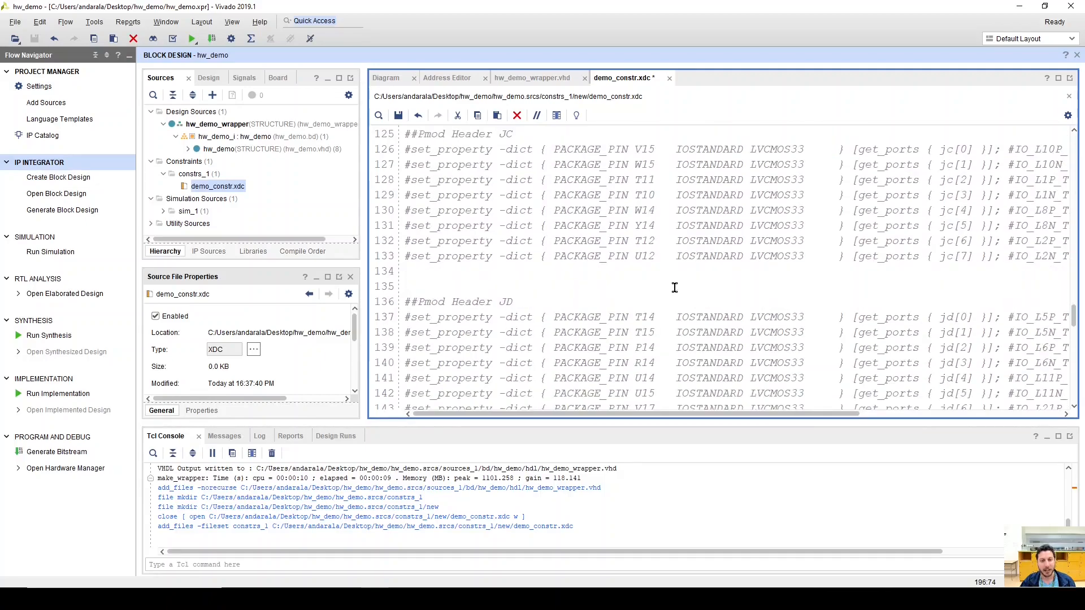
{"action": "scroll", "coordinate": [675, 288], "scroll_direction": "down", "scroll_amount": 3}
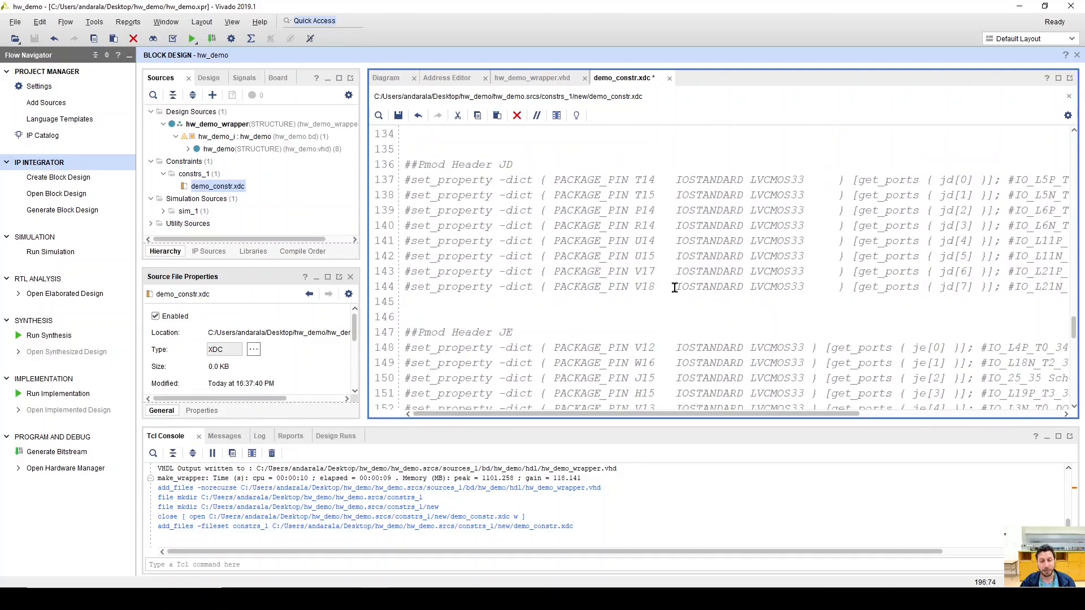
{"action": "scroll", "coordinate": [675, 288], "scroll_direction": "up", "scroll_amount": 5}
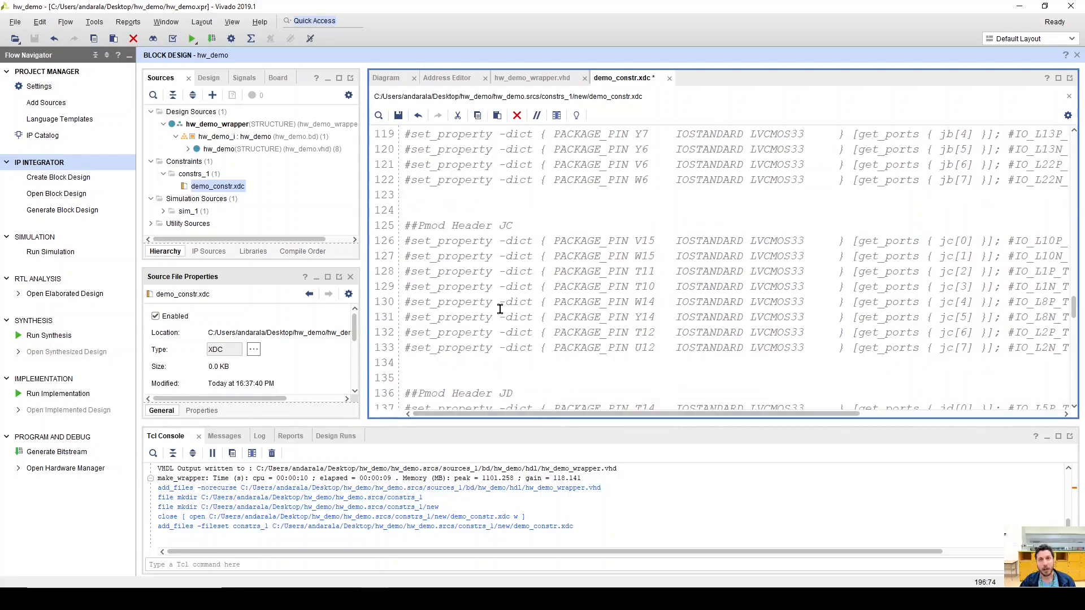
{"action": "scroll", "coordinate": [493, 284], "scroll_direction": "down", "scroll_amount": 1}
{"action": "left_click_drag", "start_coordinate": [432, 180], "coordinate": [559, 176]}
{"action": "left_click", "coordinate": [436, 179]}
{"action": "left_click_drag", "start_coordinate": [498, 346], "coordinate": [523, 346]}
{"action": "left_click_drag", "start_coordinate": [503, 178], "coordinate": [515, 184]}
{"action": "left_click", "coordinate": [452, 211]}
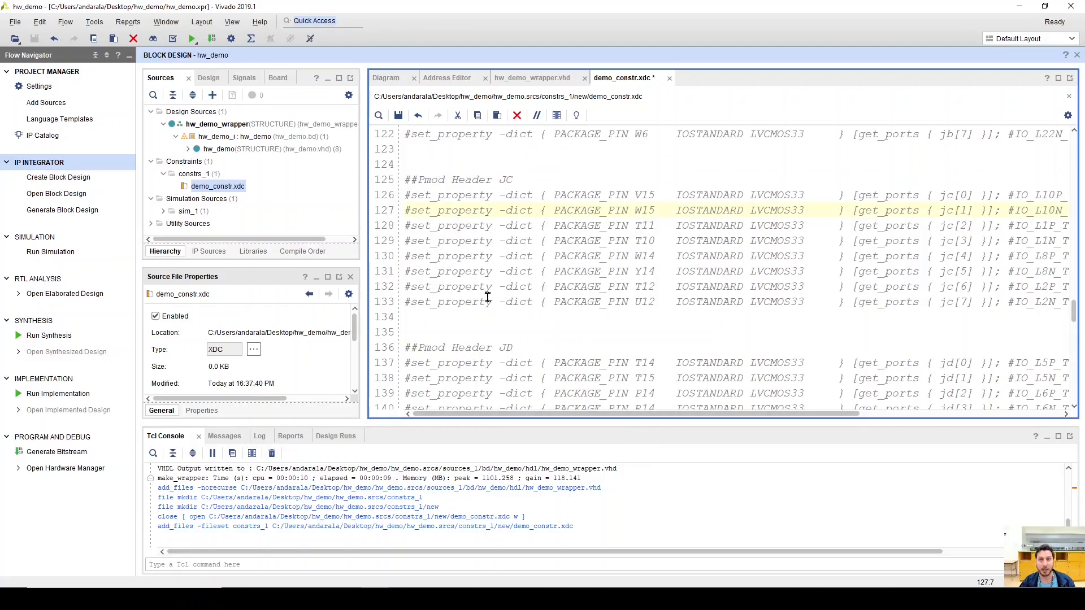
{"action": "left_click", "coordinate": [689, 196]}
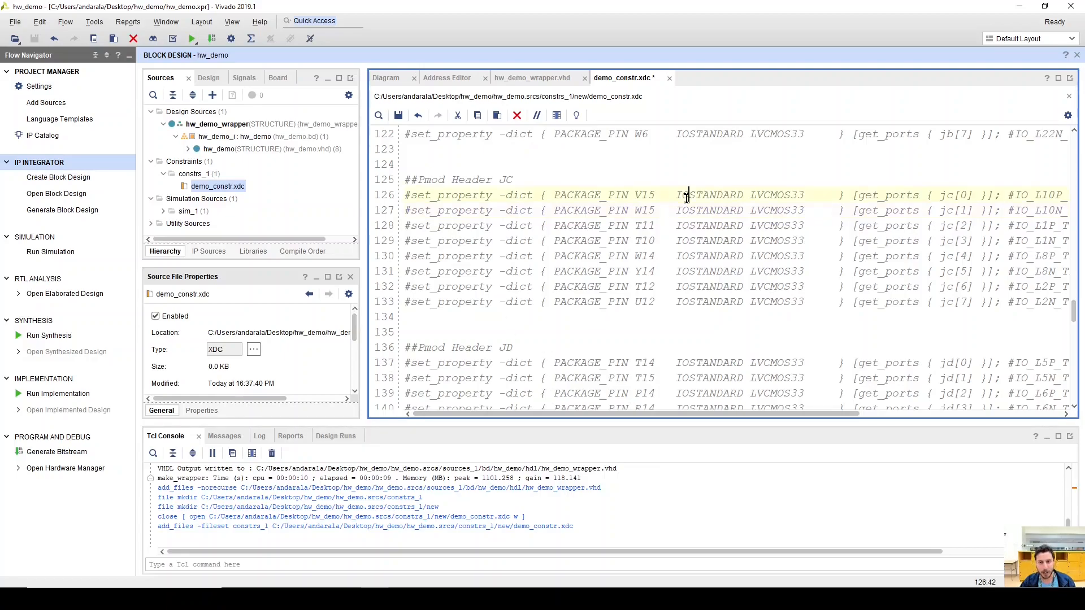
Uncomment the first four Pmod Header JC constraints, jc[0] to jc[3].
{"action": "left_click", "coordinate": [407, 196]}
{"action": "key", "text": "shift+Down"}
{"action": "key", "text": "shift+Down"}
{"action": "key", "text": "shift+Down"}
{"action": "key", "text": "shift+Down"}
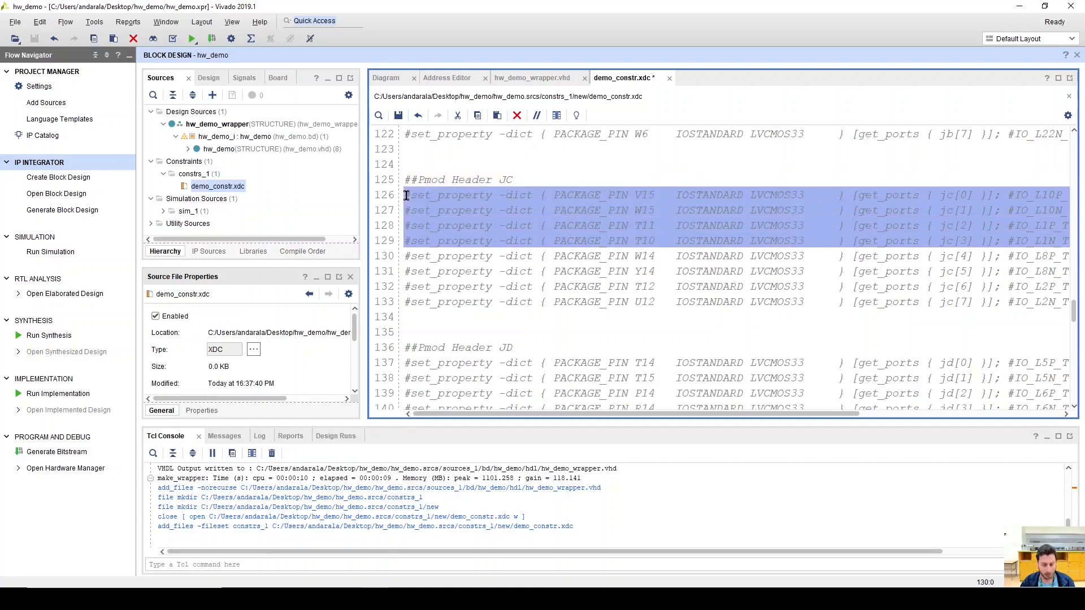
{"action": "key", "text": "ctrl+slash"}
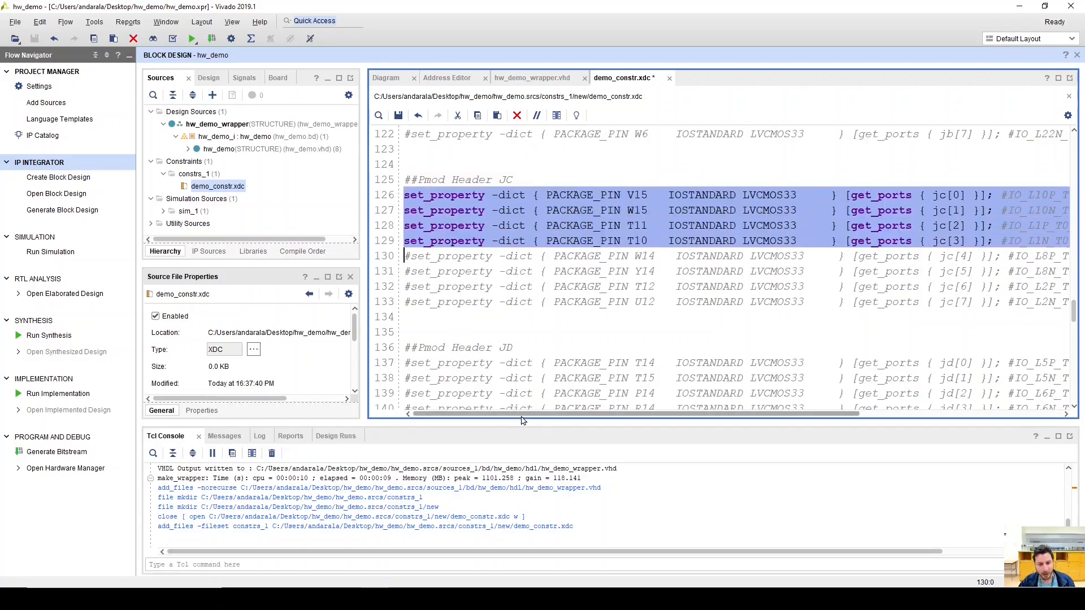
Uncomment the first four Pmod Header JD constraints, jd[0] to jd[3].
{"action": "scroll", "coordinate": [415, 355], "scroll_direction": "down", "scroll_amount": 2}
{"action": "left_click", "coordinate": [404, 272]}
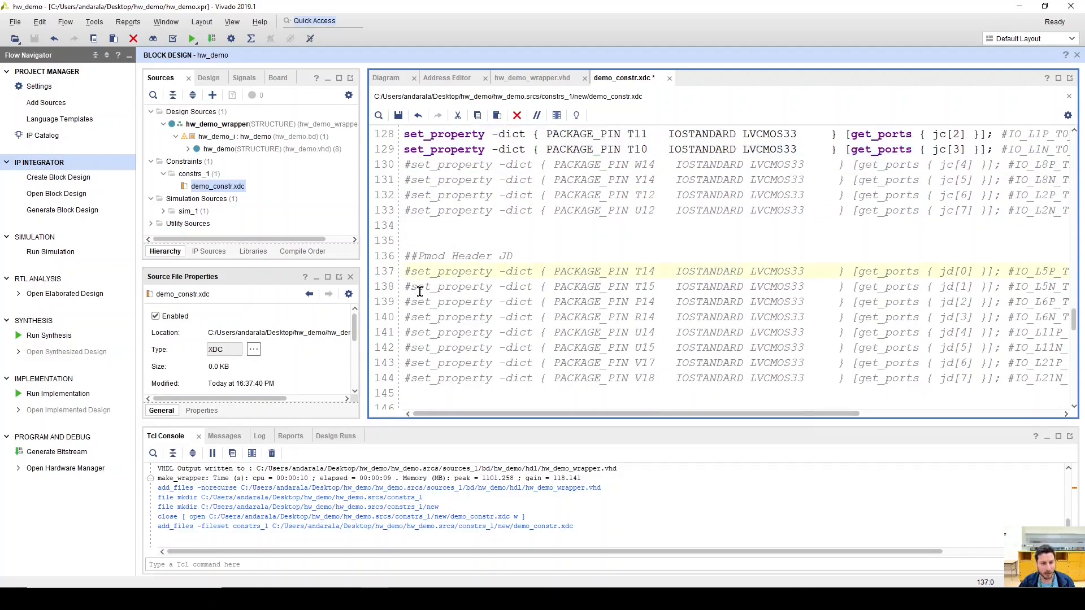
{"action": "key", "text": "shift+Down"}
{"action": "key", "text": "shift+Down"}
{"action": "key", "text": "shift+Down"}
{"action": "key", "text": "shift+Down"}
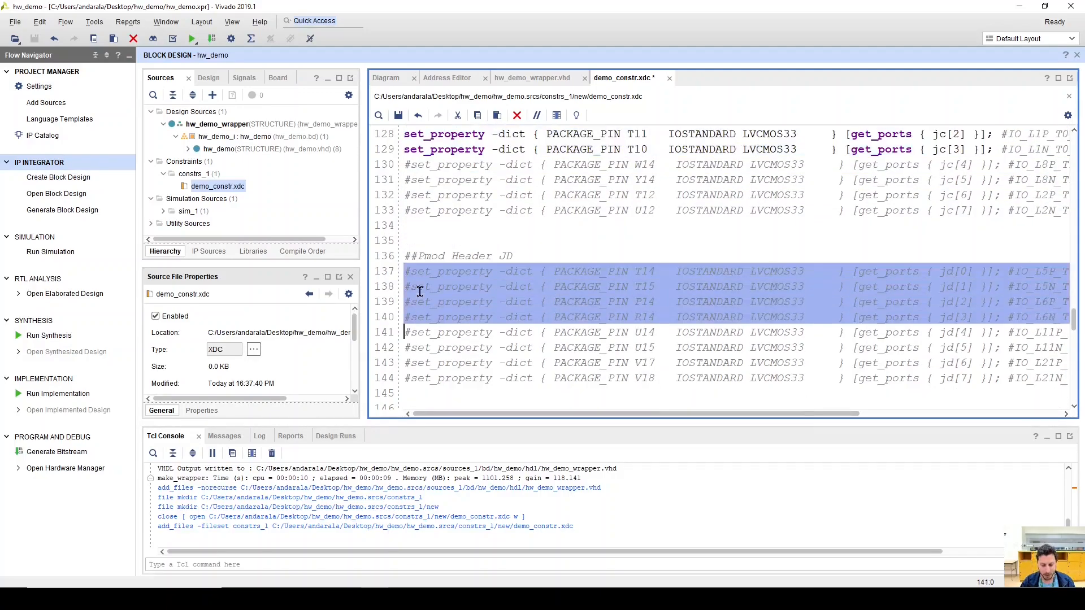
{"action": "key", "text": "ctrl+slash"}
Copy the ssd_tri_o port name from hw_demo_wrapper.vhd and check the vector ranges of the ssd_tri_o and keypad_tri_io ports.
{"action": "scroll", "coordinate": [547, 287], "scroll_direction": "up", "scroll_amount": 3}
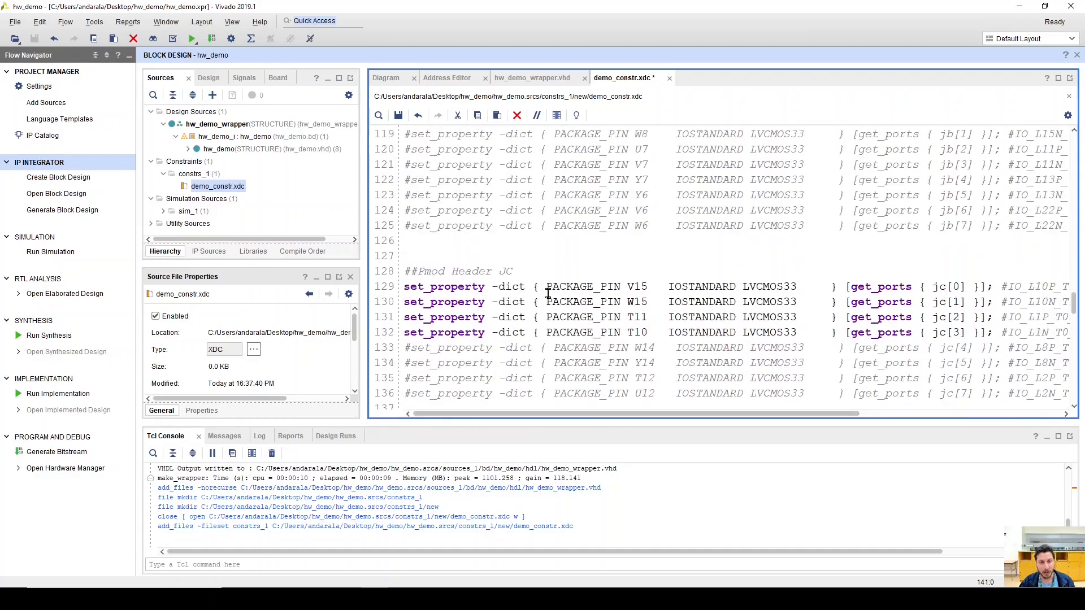
{"action": "scroll", "coordinate": [547, 293], "scroll_direction": "down", "scroll_amount": 2}
{"action": "scroll", "coordinate": [549, 294], "scroll_direction": "up", "scroll_amount": 2}
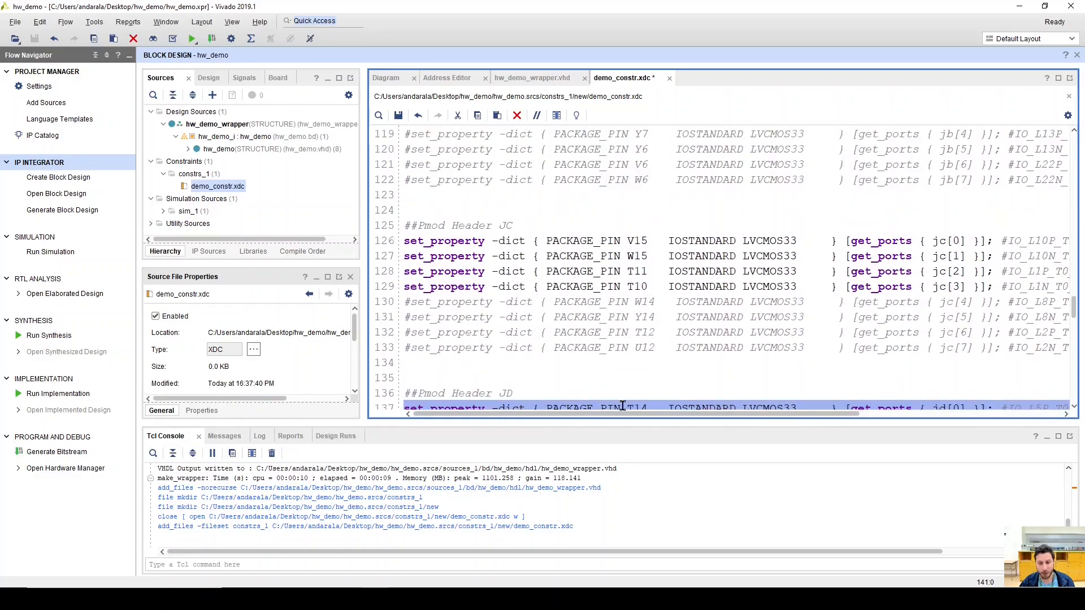
{"action": "left_click_drag", "start_coordinate": [622, 414], "coordinate": [740, 413]}
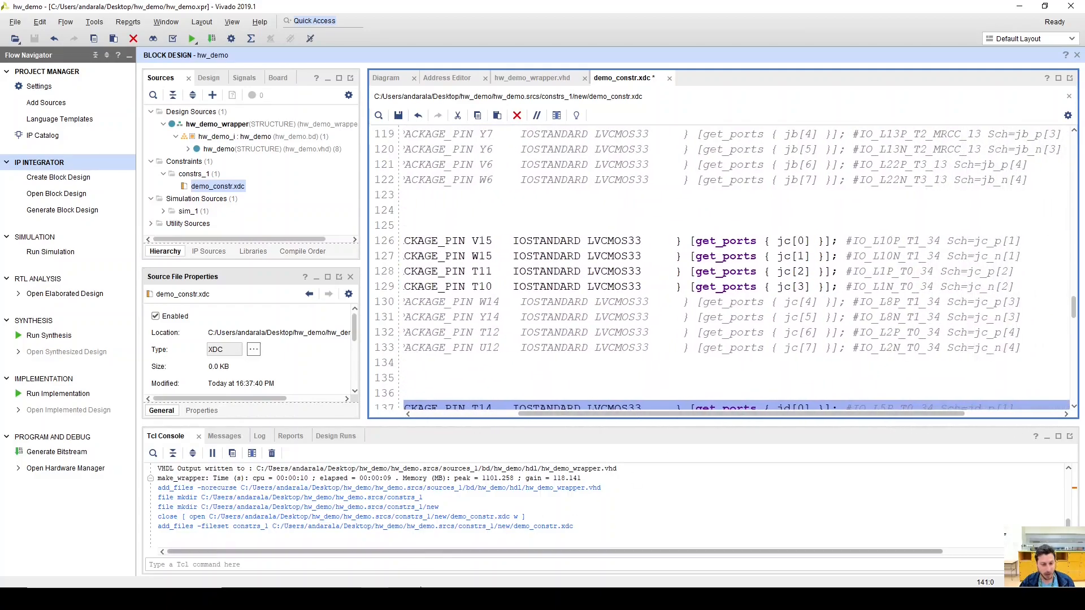
{"action": "left_click", "coordinate": [531, 79]}
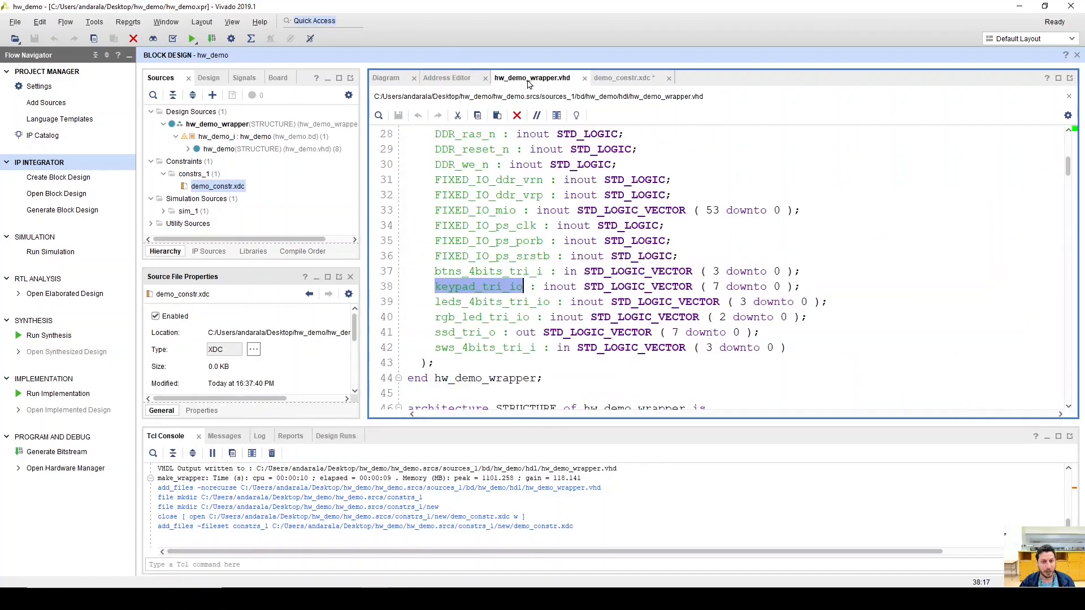
{"action": "double_click", "coordinate": [452, 333]}
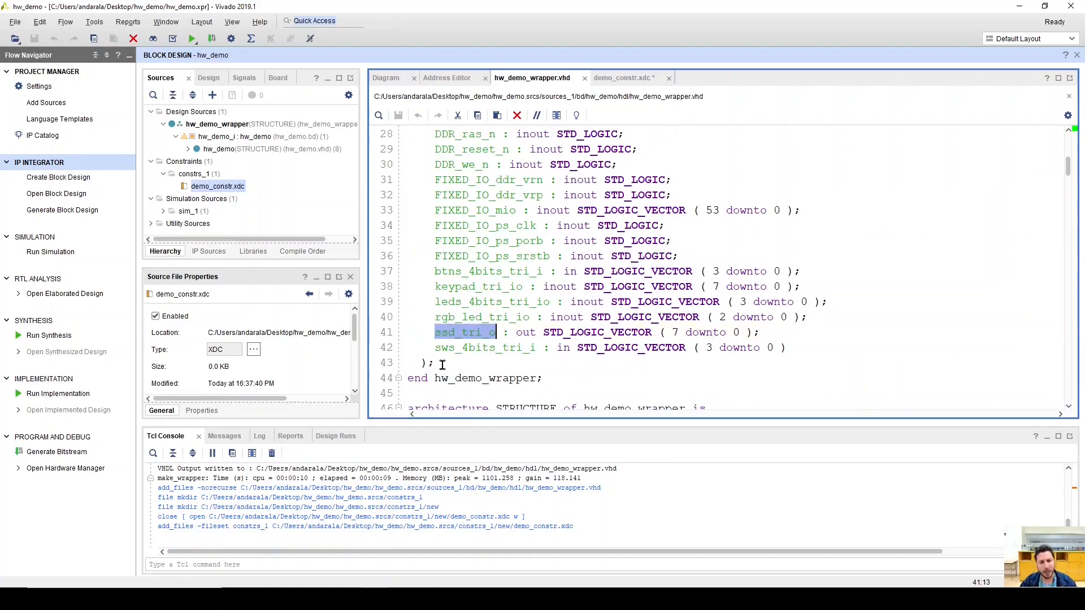
{"action": "left_click_drag", "start_coordinate": [436, 332], "coordinate": [482, 332]}
{"action": "left_click", "coordinate": [460, 333]}
{"action": "left_click", "coordinate": [482, 331]}
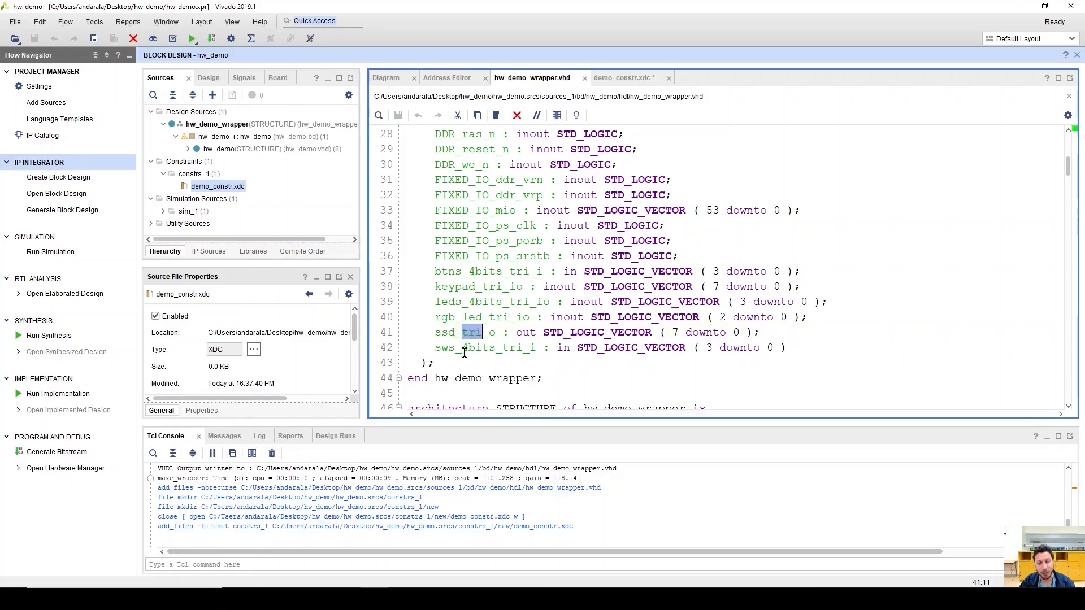
{"action": "mouse_move", "coordinate": [489, 332]}
{"action": "left_mouse_down"}
{"action": "mouse_move", "coordinate": [444, 333]}
{"action": "mouse_move", "coordinate": [496, 334]}
{"action": "left_mouse_up"}
{"action": "key", "text": "ctrl+c"}
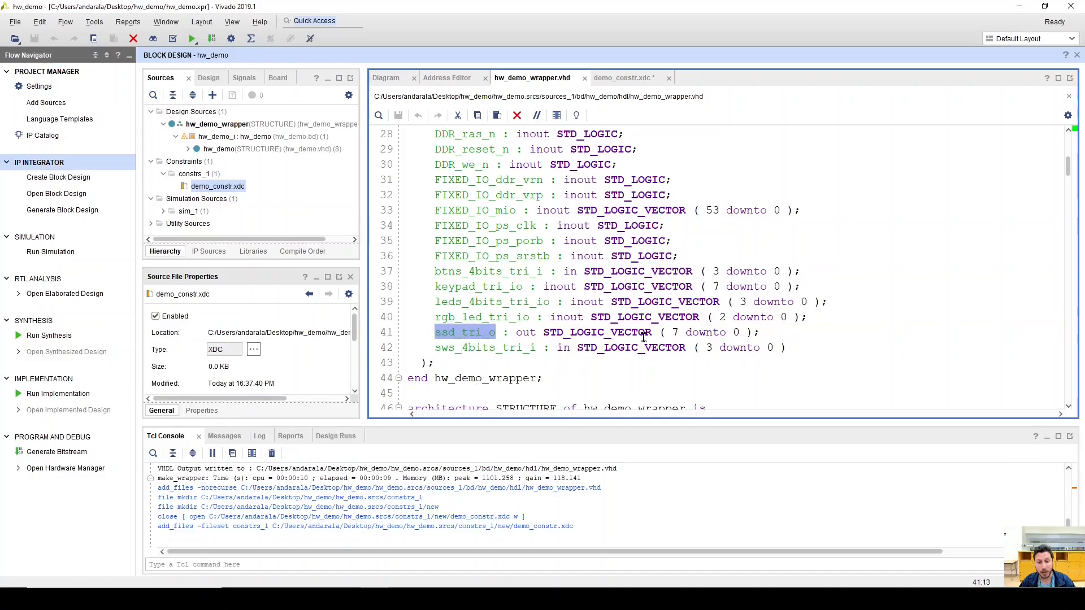
{"action": "left_click_drag", "start_coordinate": [563, 334], "coordinate": [762, 333]}
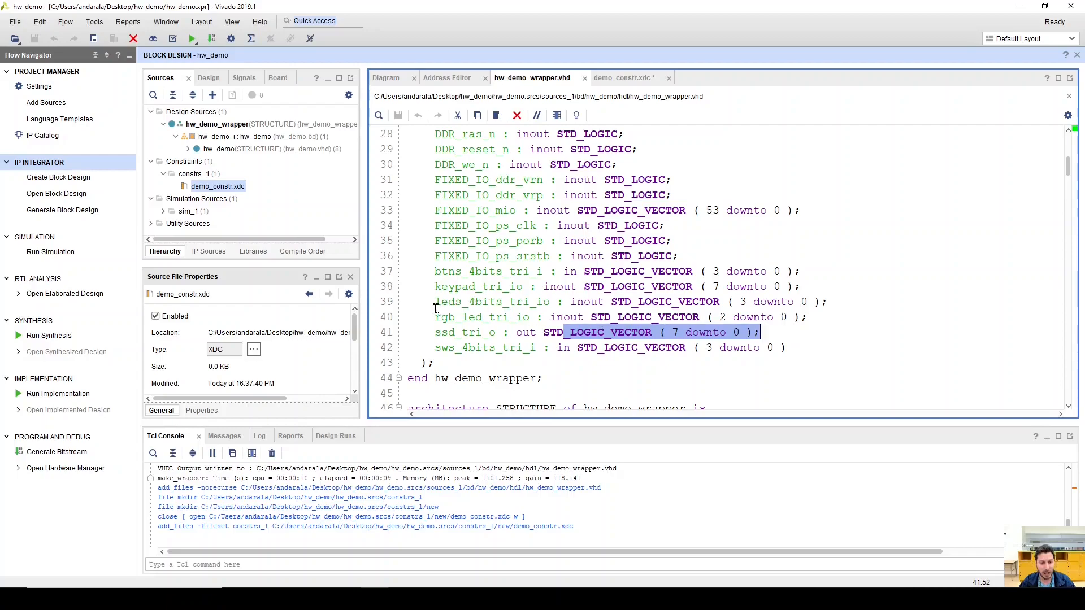
{"action": "left_click_drag", "start_coordinate": [435, 287], "coordinate": [522, 290]}
{"action": "left_click", "coordinate": [524, 287]}
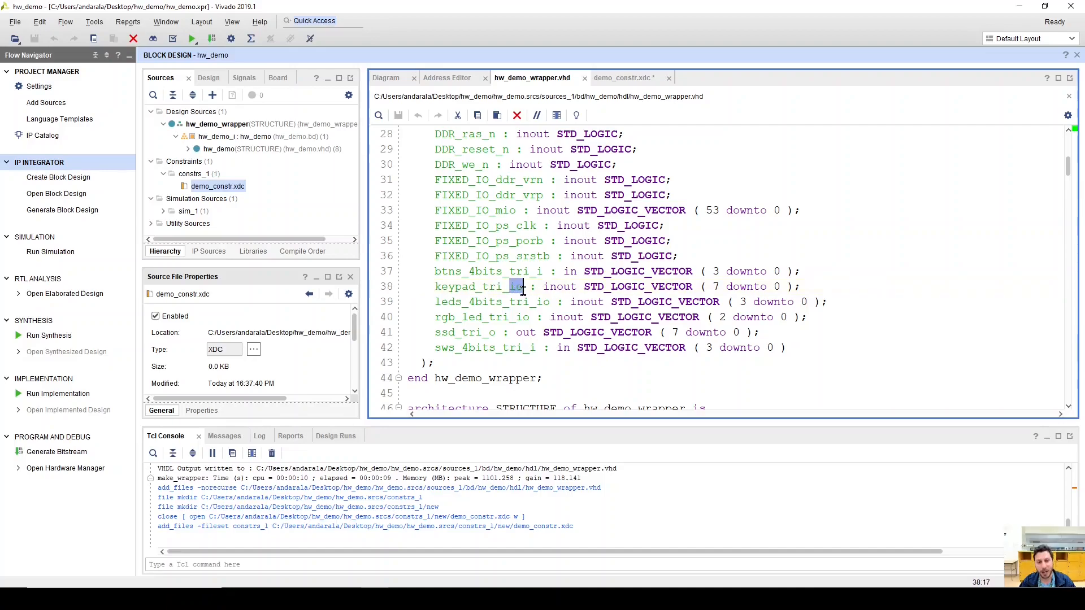
{"action": "double_click", "coordinate": [560, 287]}
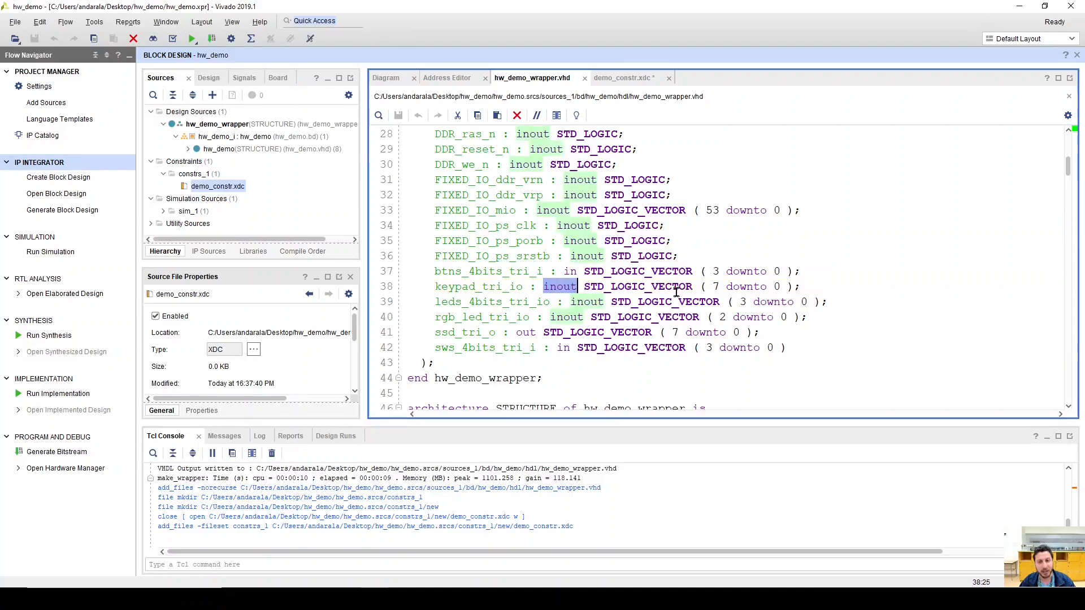
{"action": "left_click_drag", "start_coordinate": [701, 288], "coordinate": [795, 288]}
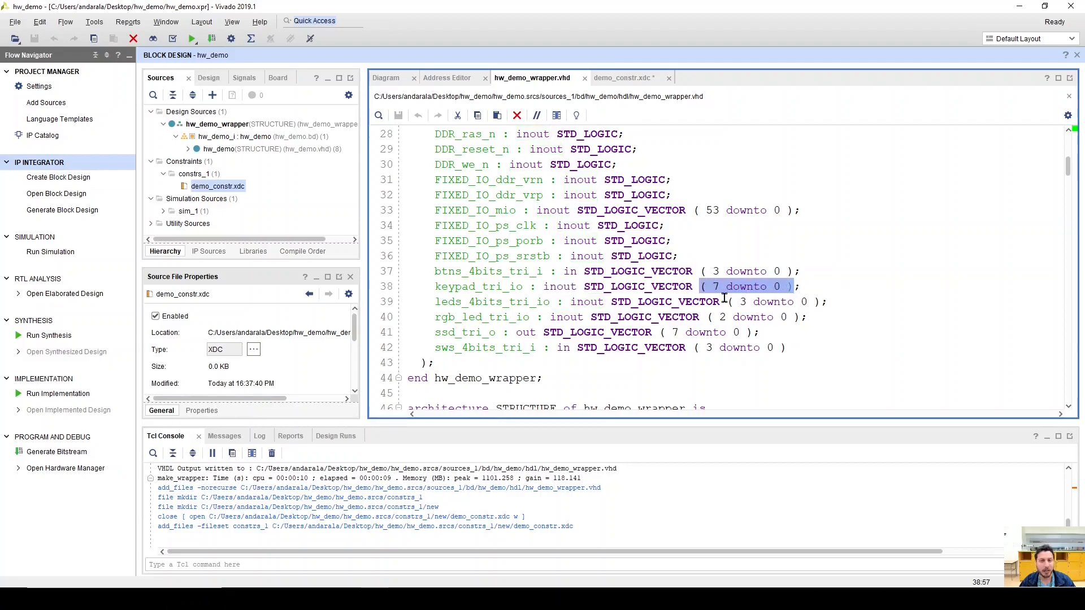
Replace the jc port name with ssd_tri_o in the four uncommented Pmod Header JC constraints of demo_constr.xdc.
{"action": "left_click", "coordinate": [615, 83]}
{"action": "left_click_drag", "start_coordinate": [583, 416], "coordinate": [633, 414]}
{"action": "double_click", "coordinate": [706, 241]}
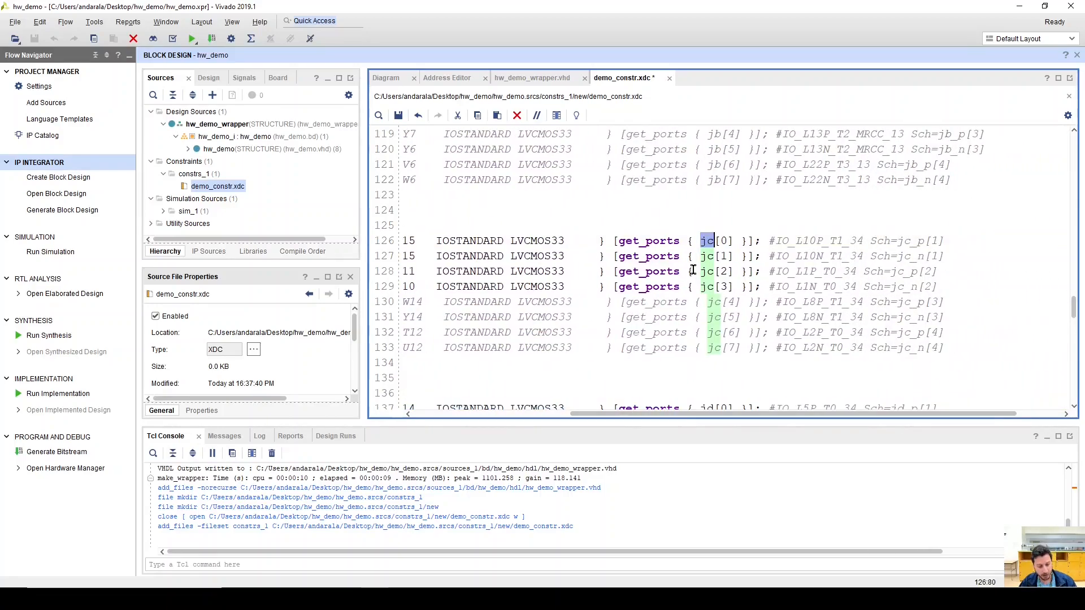
{"action": "key", "text": "ctrl+v"}
{"action": "left_click", "coordinate": [707, 257]}
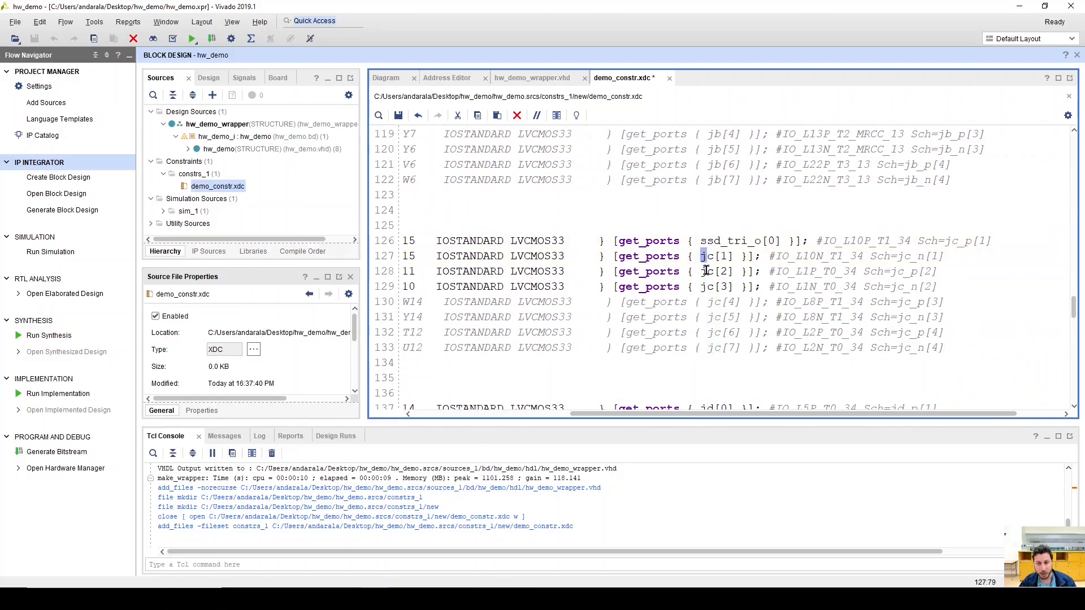
{"action": "double_click", "coordinate": [708, 257]}
{"action": "key", "text": "ctrl+v"}
{"action": "double_click", "coordinate": [706, 273]}
{"action": "key", "text": "ctrl+v"}
{"action": "double_click", "coordinate": [707, 287]}
{"action": "key", "text": "ctrl+v"}
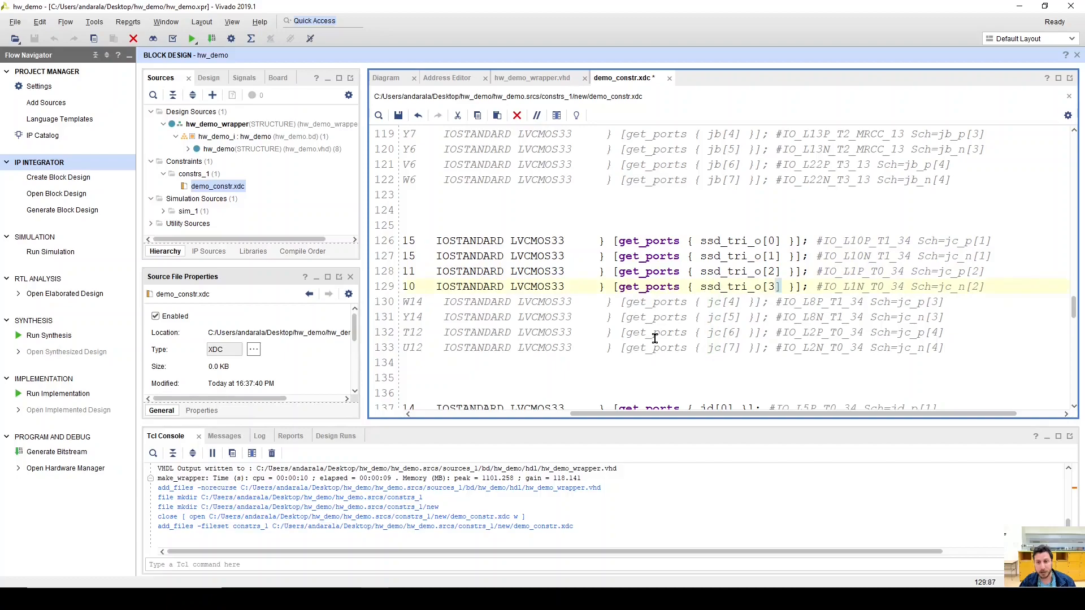
Replace the jd port name with ssd_tri_o in the four uncommented Pmod Header JD constraints.
{"action": "scroll", "coordinate": [654, 338], "scroll_direction": "down", "scroll_amount": 4}
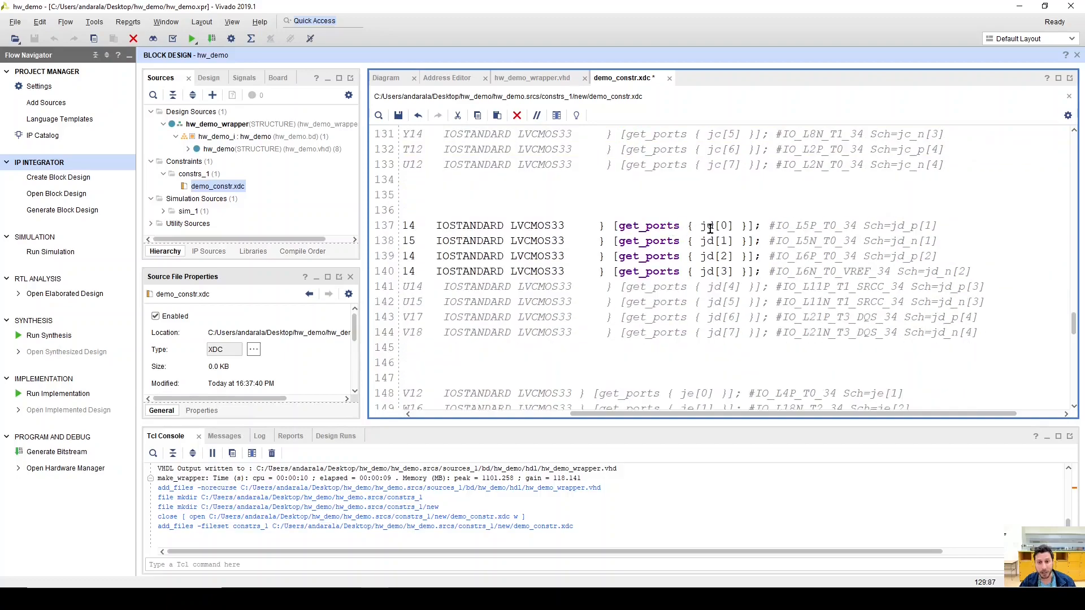
{"action": "double_click", "coordinate": [707, 225]}
{"action": "key", "text": "ctrl+v"}
{"action": "double_click", "coordinate": [707, 242]}
{"action": "key", "text": "ctrl+v"}
{"action": "double_click", "coordinate": [707, 256]}
{"action": "key", "text": "ctrl+v"}
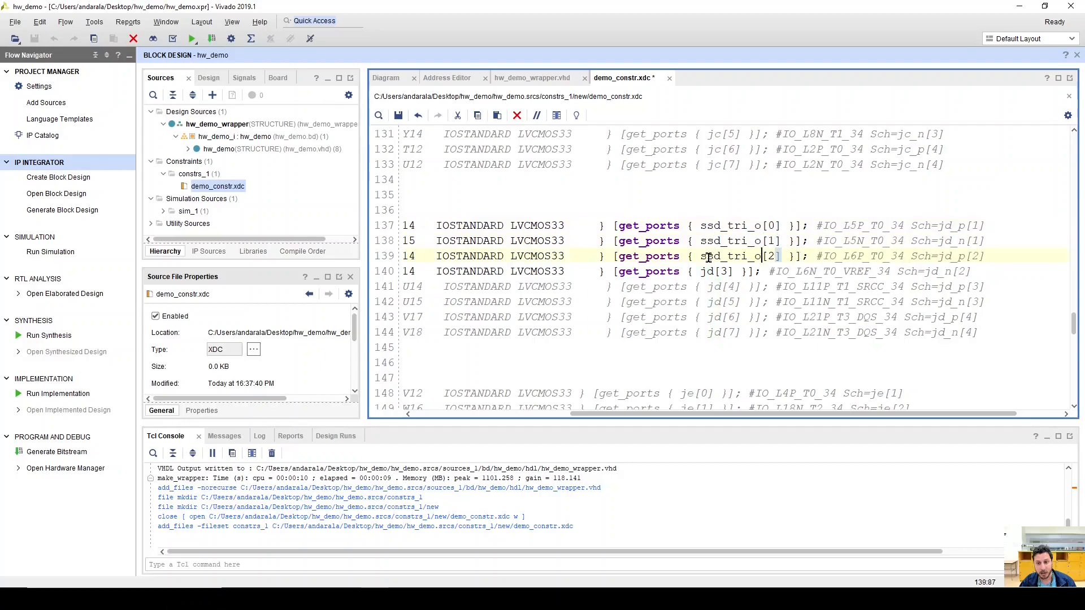
{"action": "double_click", "coordinate": [708, 272]}
{"action": "key", "text": "ctrl+v"}
Renumber the ssd_tri_o indices in the four active Pmod Header JD constraints to 4, 5, 6 and 7.
{"action": "scroll", "coordinate": [728, 314], "scroll_direction": "up", "scroll_amount": 3}
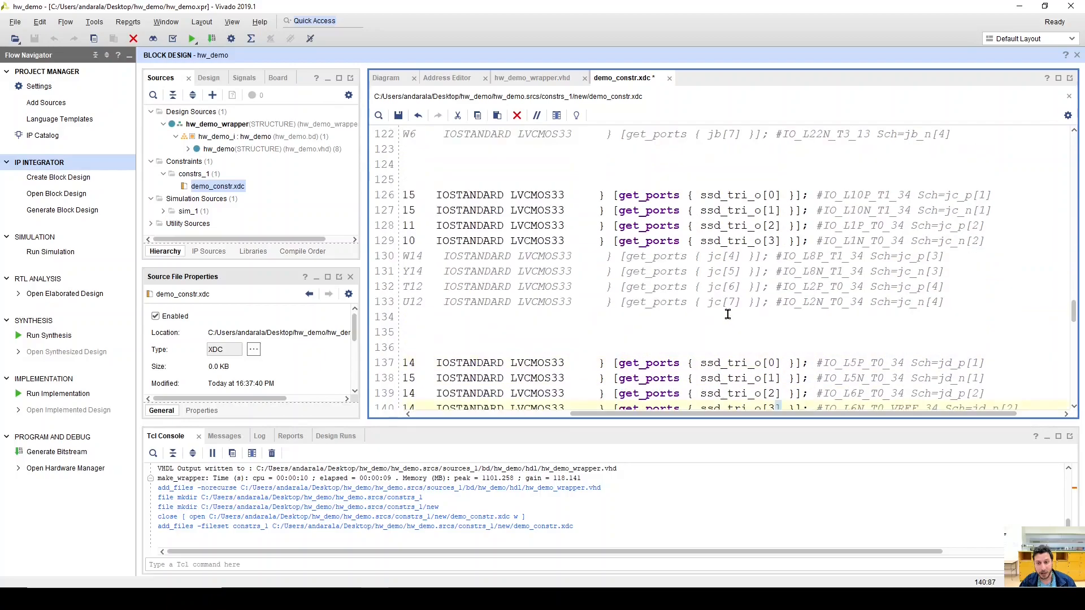
{"action": "scroll", "coordinate": [774, 251], "scroll_direction": "down", "scroll_amount": 1}
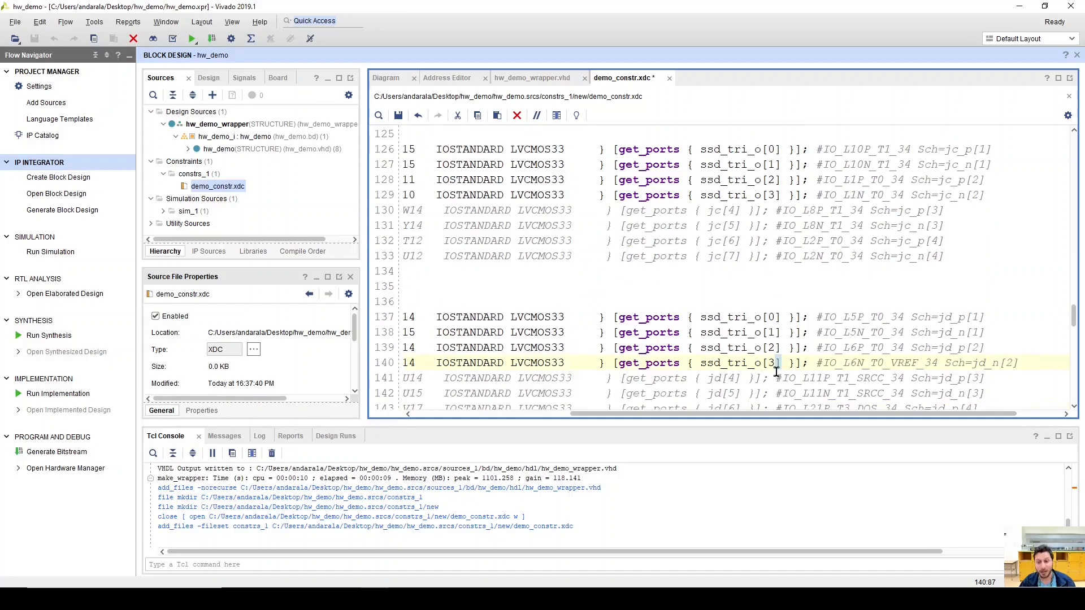
{"action": "left_click", "coordinate": [775, 317]}
{"action": "key", "text": "BackSpace"}
{"action": "type", "text": "4"}
{"action": "key", "text": "Down"}
{"action": "key", "text": "BackSpace"}
{"action": "type", "text": "5"}
{"action": "key", "text": "Down"}
{"action": "key", "text": "BackSpace"}
{"action": "type", "text": "7"}
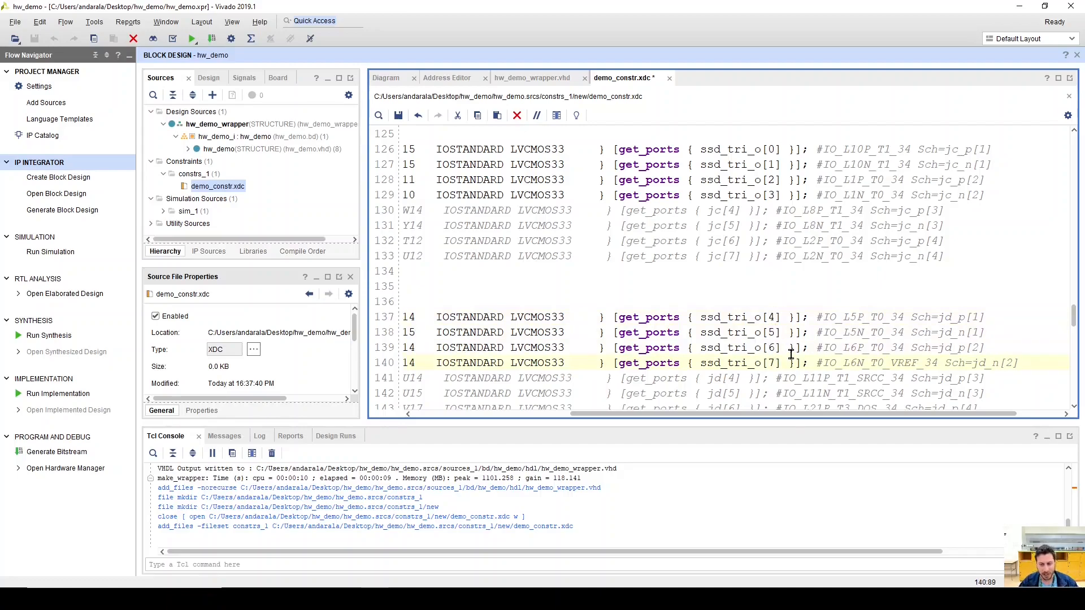
Uncomment all eight Pmod Header JE constraints, je[0] to je[7].
{"action": "left_click_drag", "start_coordinate": [804, 418], "coordinate": [767, 418]}
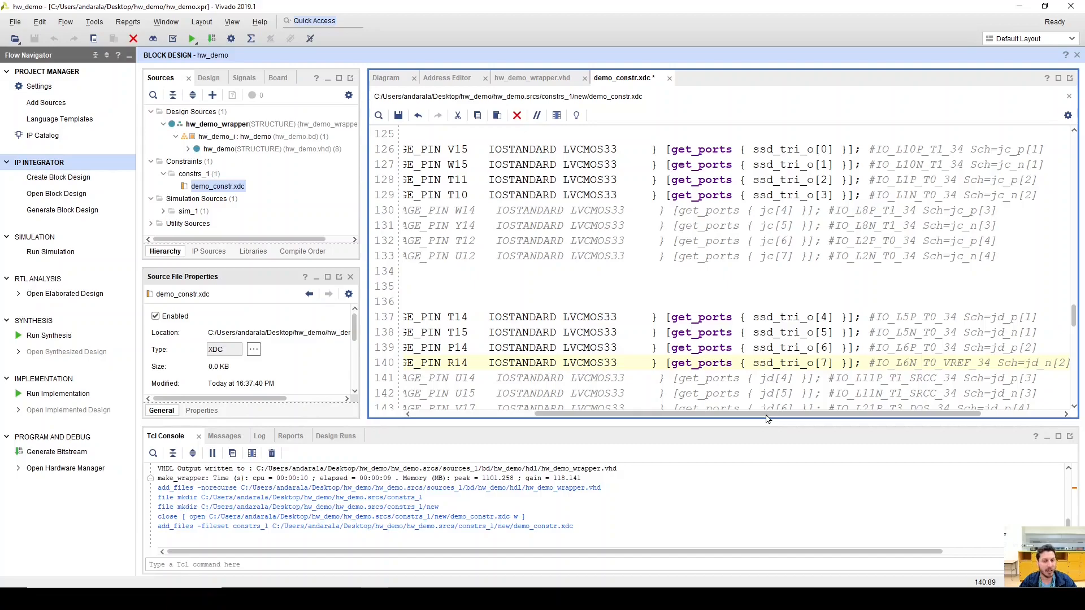
{"action": "left_click_drag", "start_coordinate": [767, 419], "coordinate": [644, 416]}
{"action": "scroll", "coordinate": [643, 330], "scroll_direction": "down", "scroll_amount": 5}
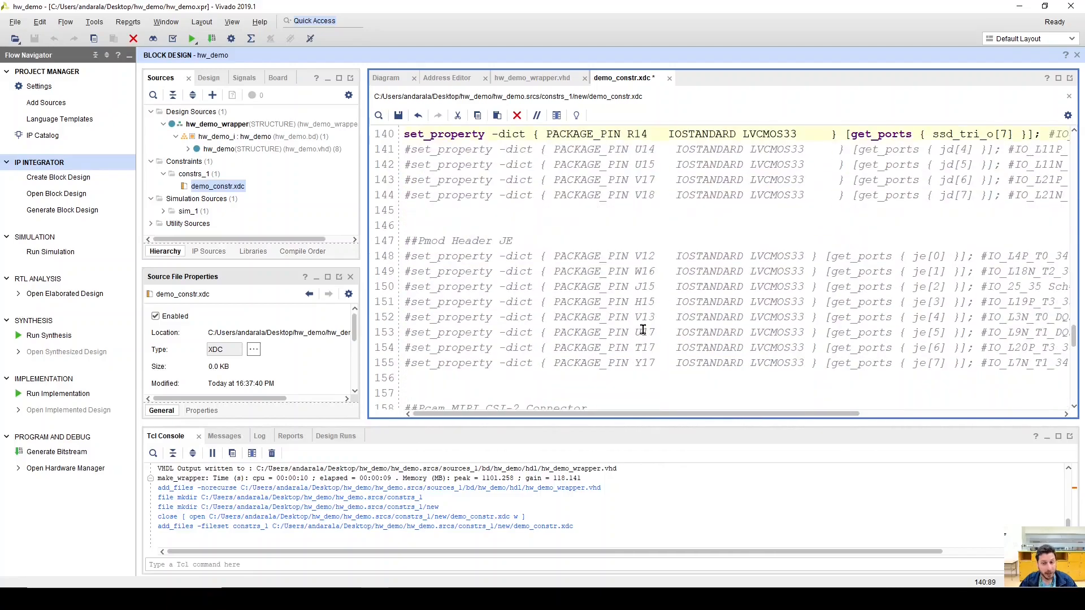
{"action": "left_click", "coordinate": [588, 240]}
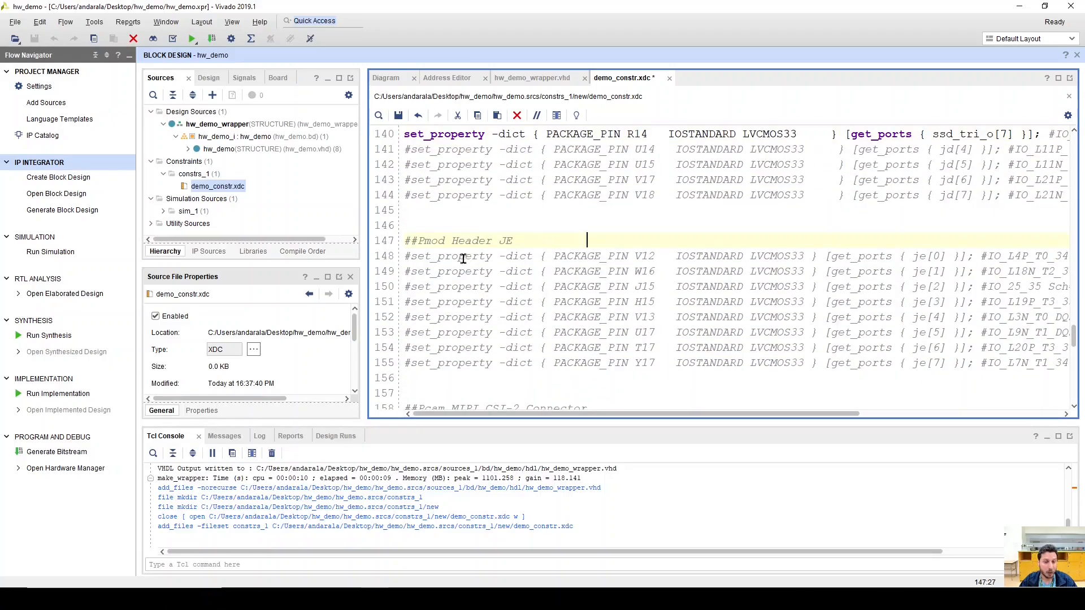
{"action": "left_click_drag", "start_coordinate": [405, 256], "coordinate": [678, 364]}
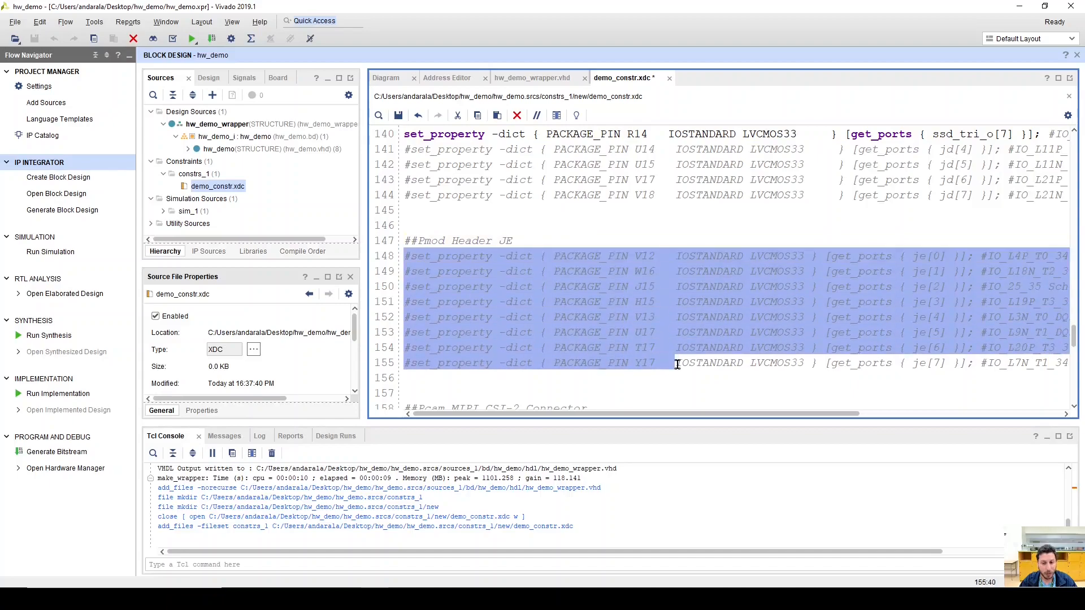
{"action": "key", "text": "ctrl+slash"}
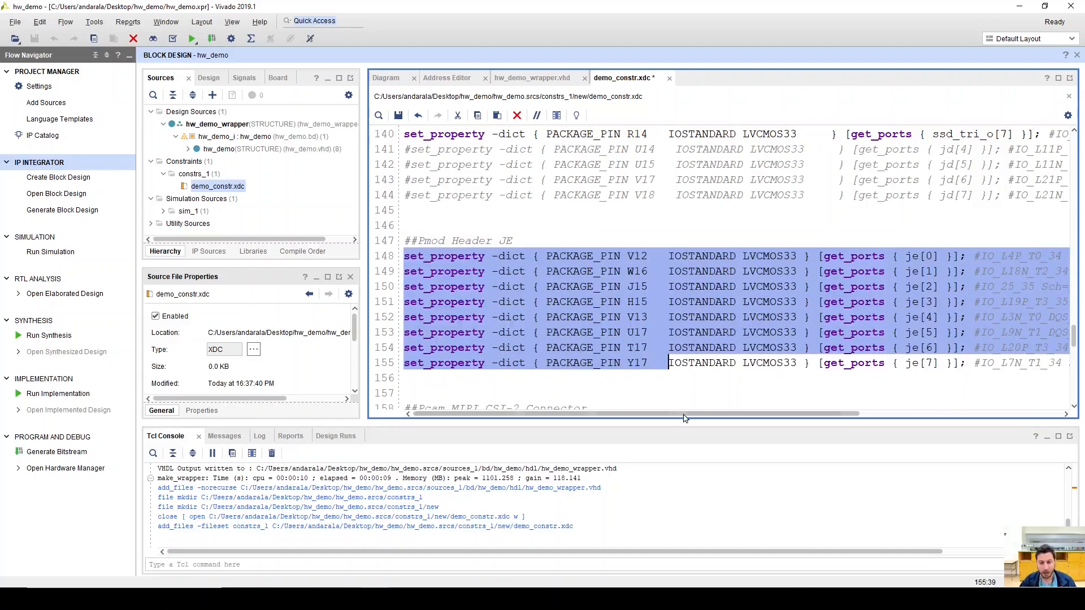
{"action": "left_click_drag", "start_coordinate": [720, 417], "coordinate": [859, 416]}
{"action": "left_click", "coordinate": [805, 386]}
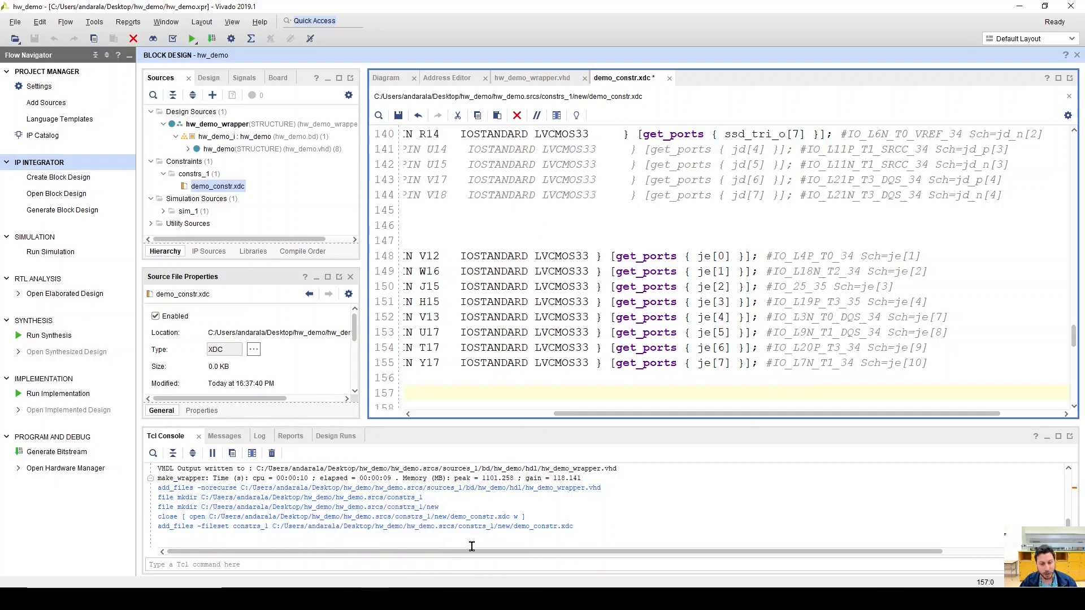
Copy the keypad_tri_io port name from the port list in hw_demo_wrapper.vhd.
{"action": "mouse_move", "coordinate": [403, 599]}
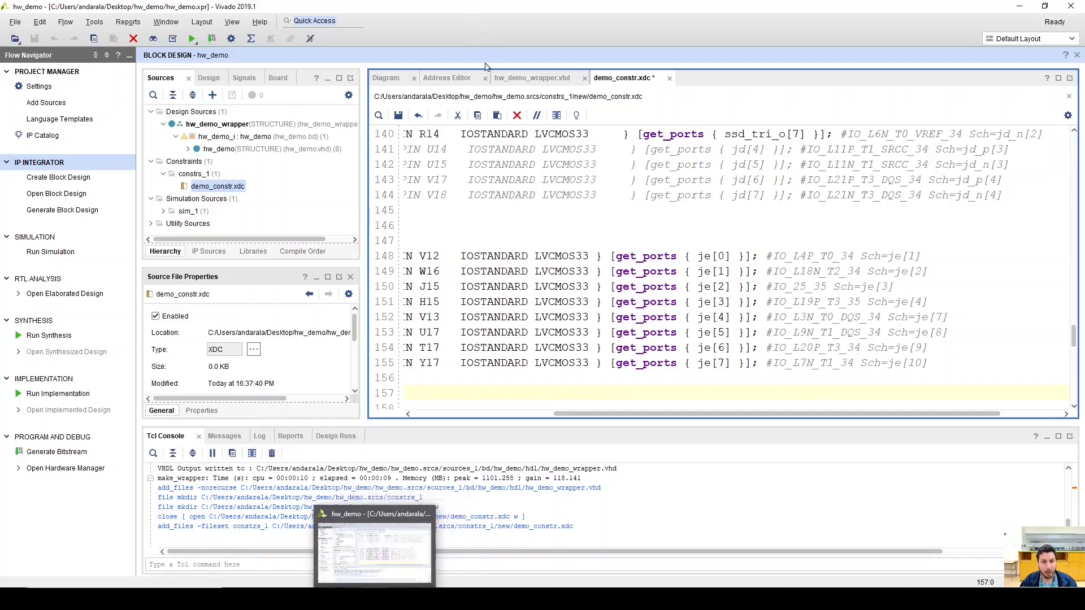
{"action": "left_click", "coordinate": [536, 83]}
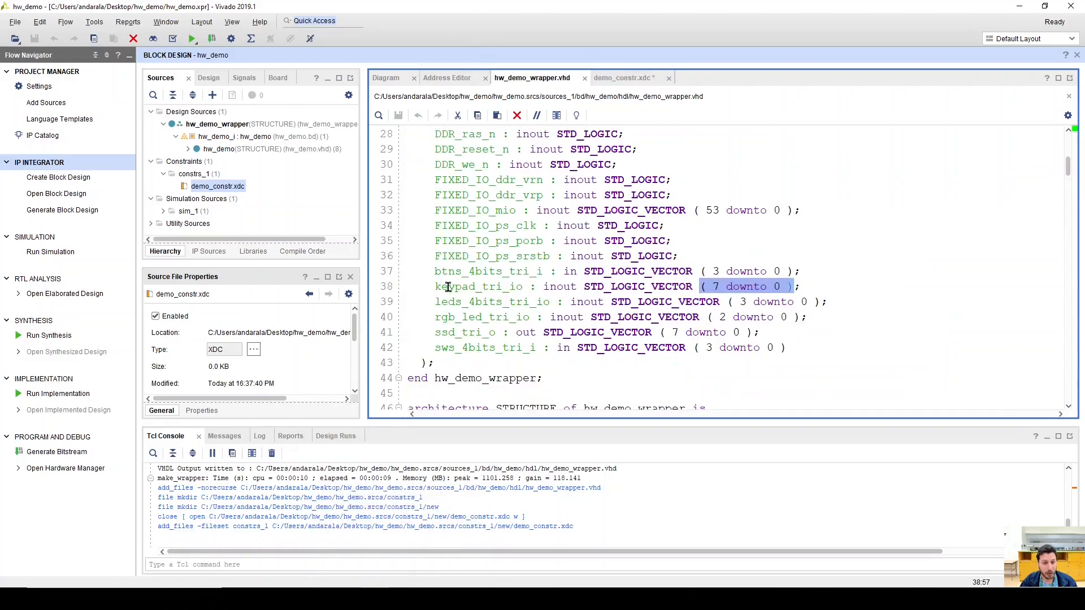
{"action": "left_click_drag", "start_coordinate": [435, 286], "coordinate": [462, 287]}
{"action": "double_click", "coordinate": [482, 286]}
{"action": "key", "text": "ctrl+c"}
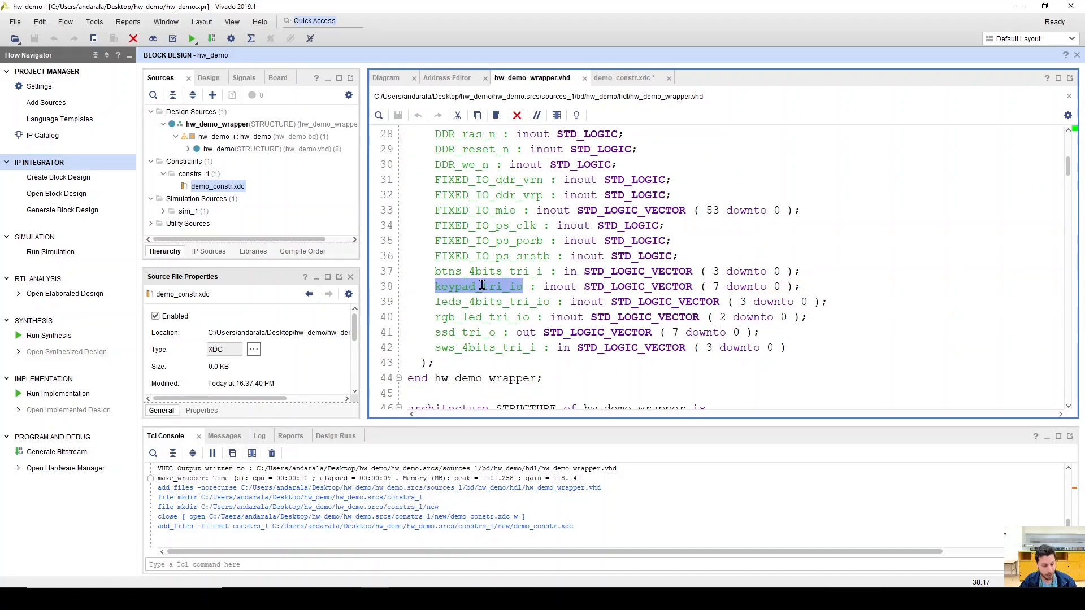
Replace the je port name with keypad_tri_io in all eight Pmod Header JE constraints and save demo_constr.xdc.
{"action": "left_click", "coordinate": [619, 79]}
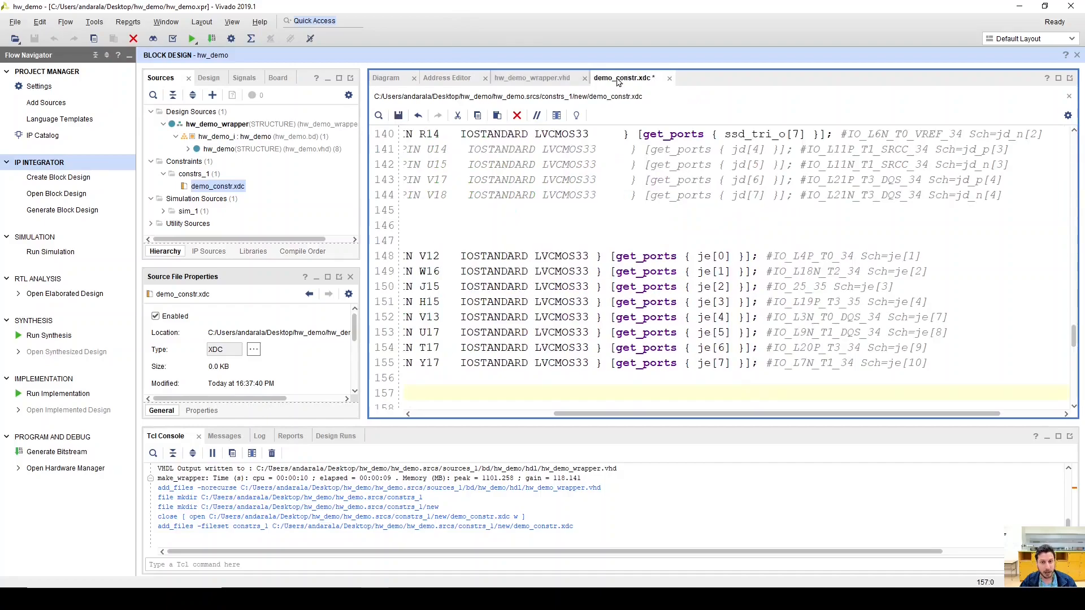
{"action": "double_click", "coordinate": [705, 256]}
{"action": "key", "text": "ctrl+v"}
{"action": "left_click", "coordinate": [706, 273]}
{"action": "double_click", "coordinate": [705, 273]}
{"action": "key", "text": "ctrl+v"}
{"action": "double_click", "coordinate": [705, 287]}
{"action": "key", "text": "ctrl+v"}
{"action": "double_click", "coordinate": [705, 303]}
{"action": "key", "text": "ctrl+v"}
{"action": "double_click", "coordinate": [705, 317]}
{"action": "key", "text": "ctrl+v"}
{"action": "double_click", "coordinate": [705, 333]}
{"action": "key", "text": "ctrl+v"}
{"action": "double_click", "coordinate": [704, 348]}
{"action": "key", "text": "ctrl+v"}
{"action": "double_click", "coordinate": [705, 363]}
{"action": "key", "text": "ctrl+v"}
{"action": "key", "text": "ctrl+s"}
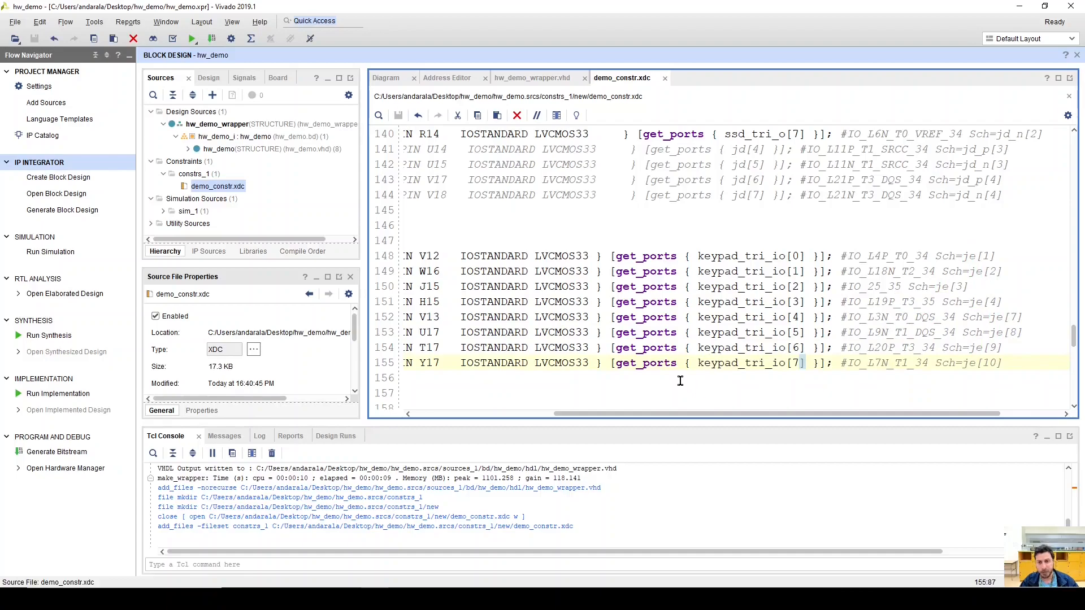
Generate the bitstream for the constrained design and go back to the block design diagram.
{"action": "scroll", "coordinate": [663, 380], "scroll_direction": "up", "scroll_amount": 3}
{"action": "scroll", "coordinate": [664, 379], "scroll_direction": "up", "scroll_amount": 2}
{"action": "scroll", "coordinate": [667, 379], "scroll_direction": "down", "scroll_amount": 4}
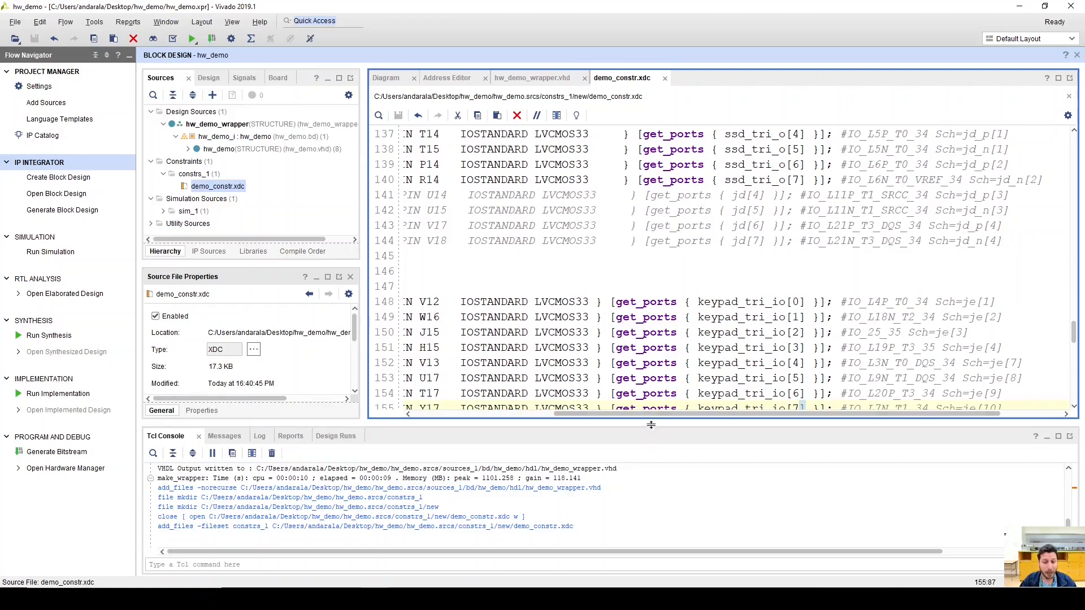
{"action": "left_click_drag", "start_coordinate": [659, 414], "coordinate": [505, 418]}
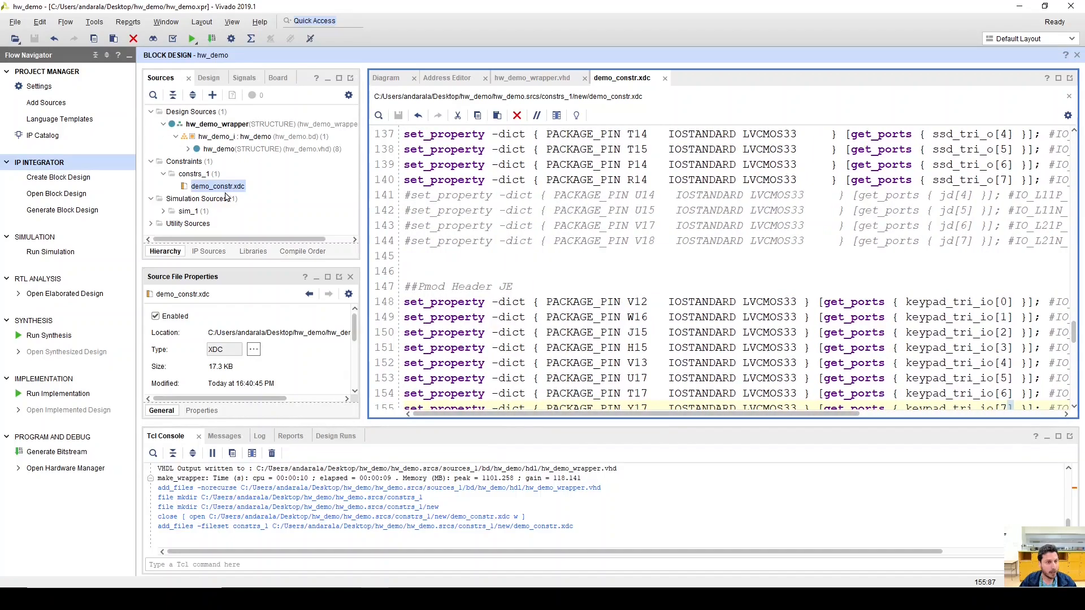
{"action": "left_click", "coordinate": [221, 127]}
{"action": "left_click", "coordinate": [215, 186]}
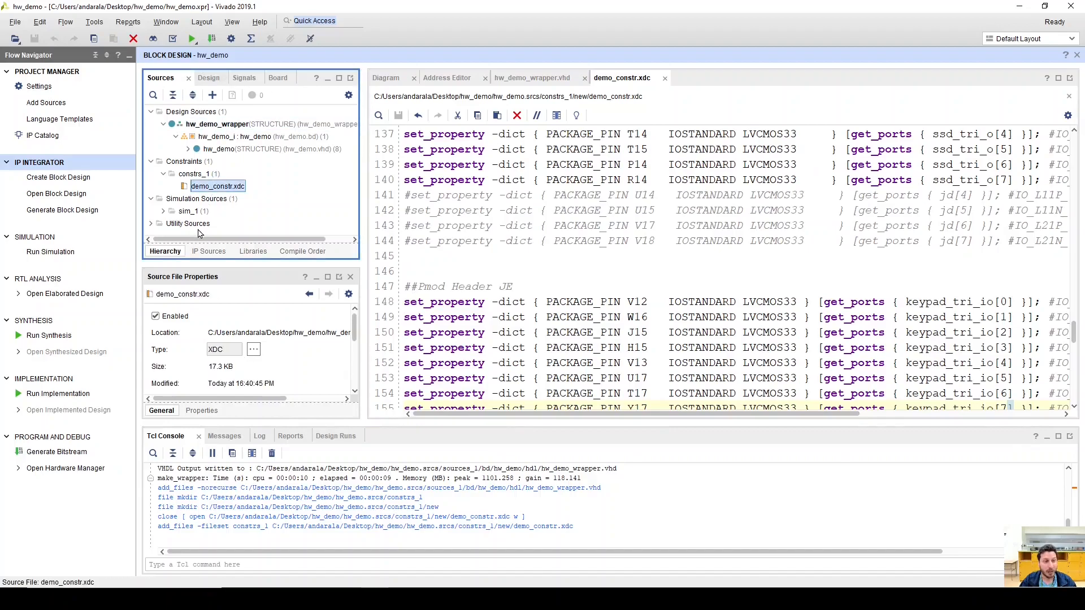
{"action": "left_click", "coordinate": [57, 452]}
{"action": "left_click", "coordinate": [619, 329]}
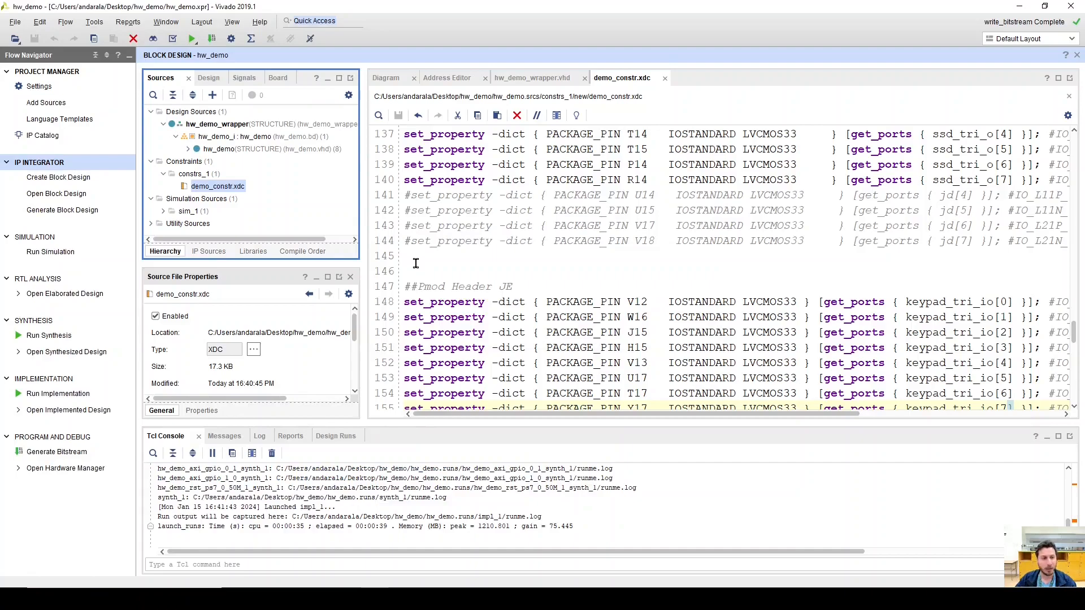
{"action": "left_click", "coordinate": [386, 78]}
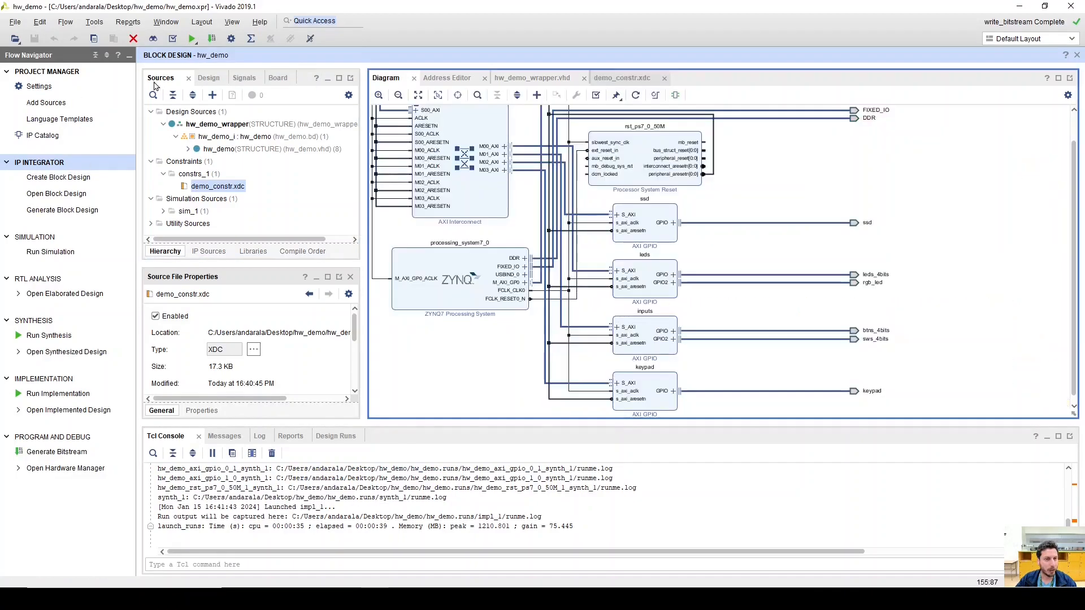
Export the hardware platform local to the project with the bitstream included.
{"action": "left_click", "coordinate": [16, 25]}
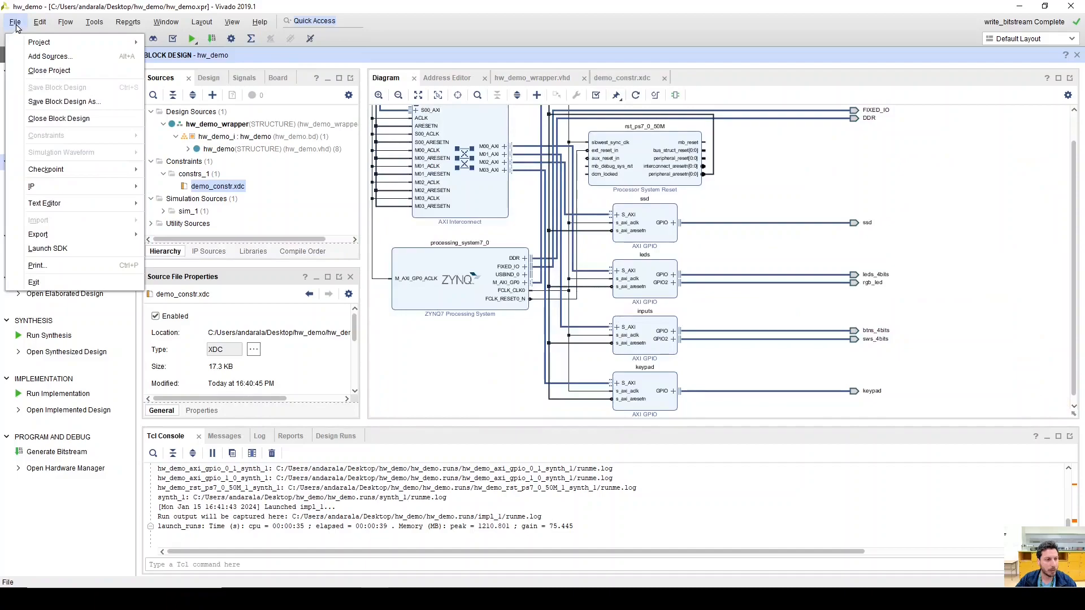
{"action": "left_click", "coordinate": [21, 26]}
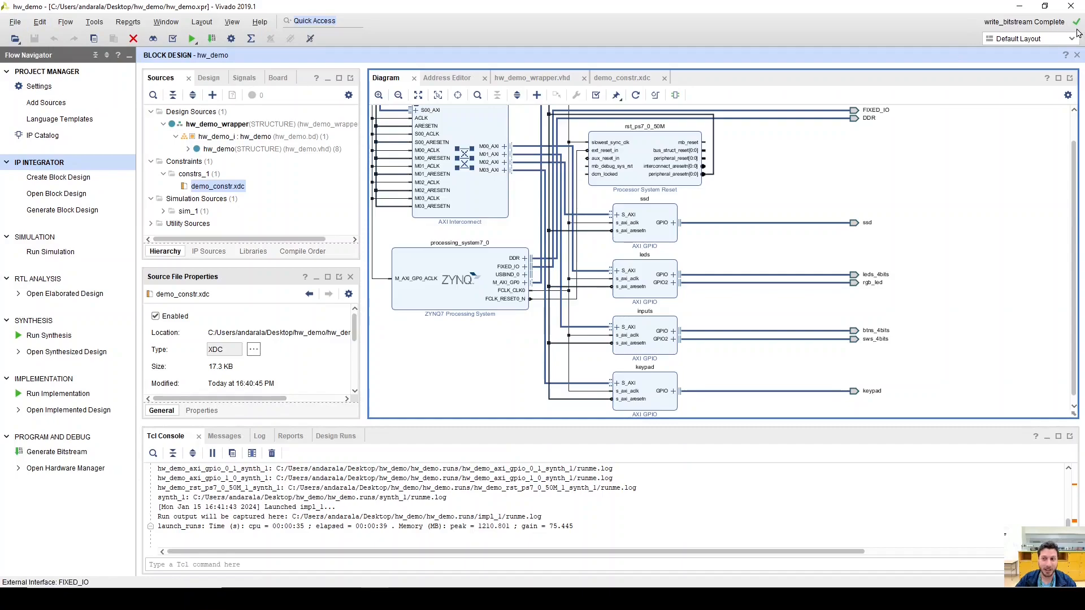
{"action": "left_click", "coordinate": [17, 25]}
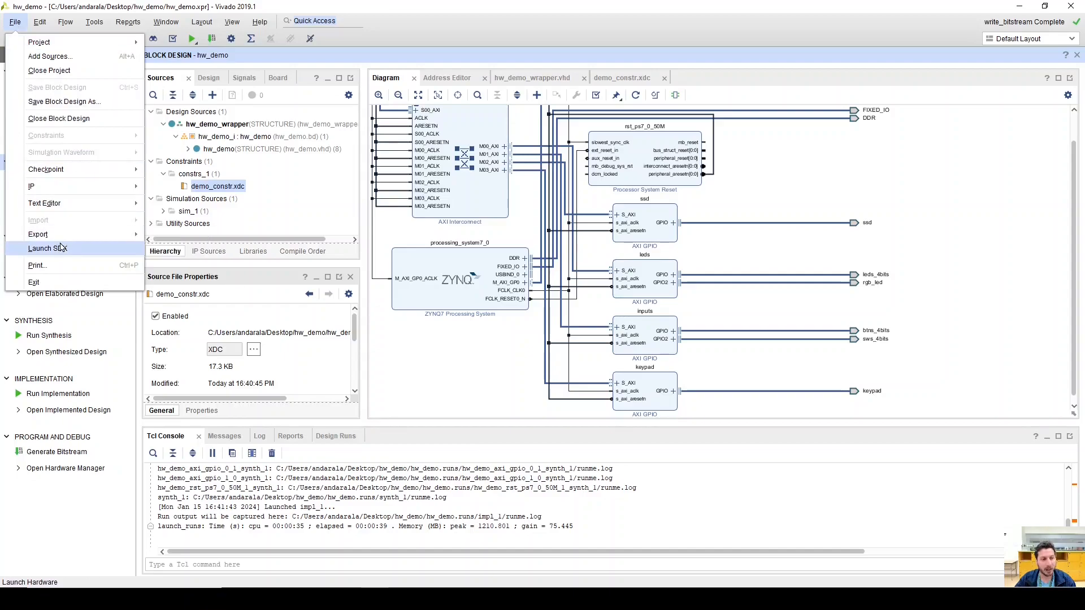
{"action": "mouse_move", "coordinate": [84, 240]}
{"action": "left_click", "coordinate": [170, 234]}
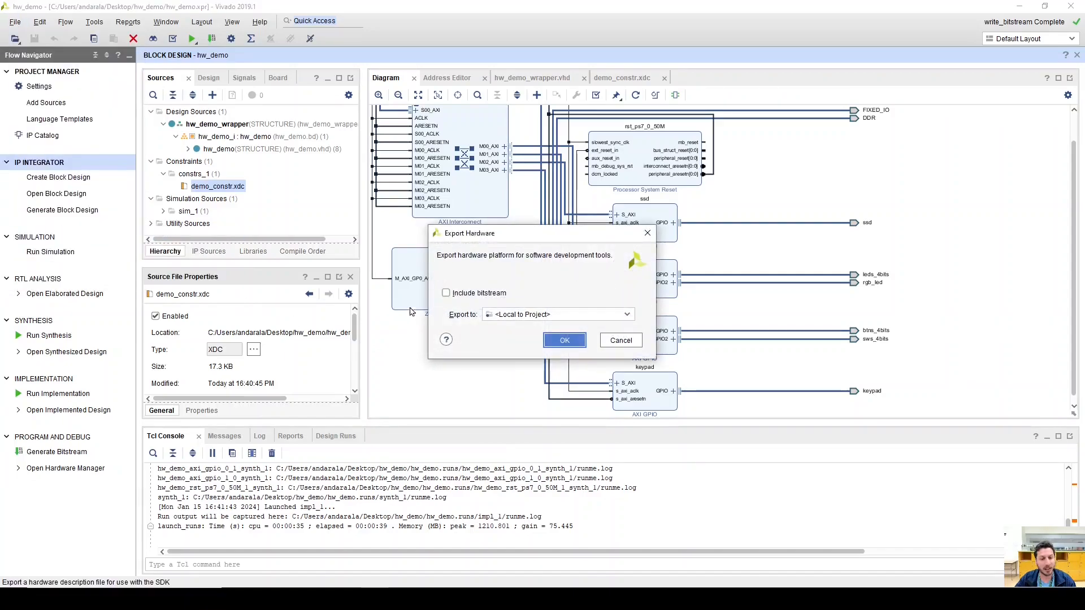
{"action": "left_click", "coordinate": [565, 339]}
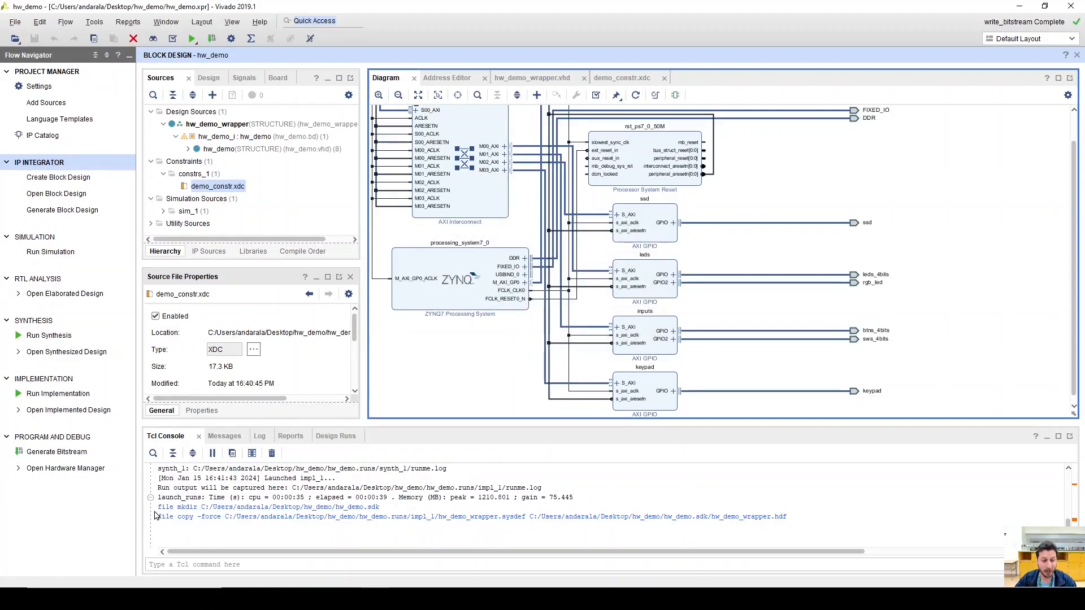
Launch Xilinx SDK from the exported hardware design and maximize its window.
{"action": "left_click", "coordinate": [15, 23]}
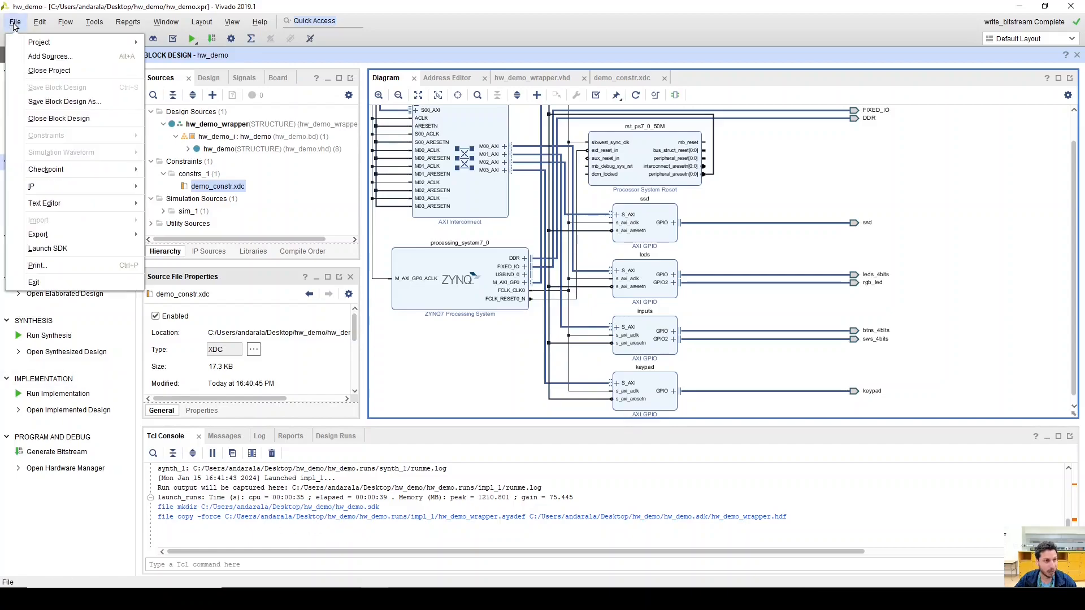
{"action": "left_click", "coordinate": [59, 253]}
{"action": "left_click", "coordinate": [538, 353]}
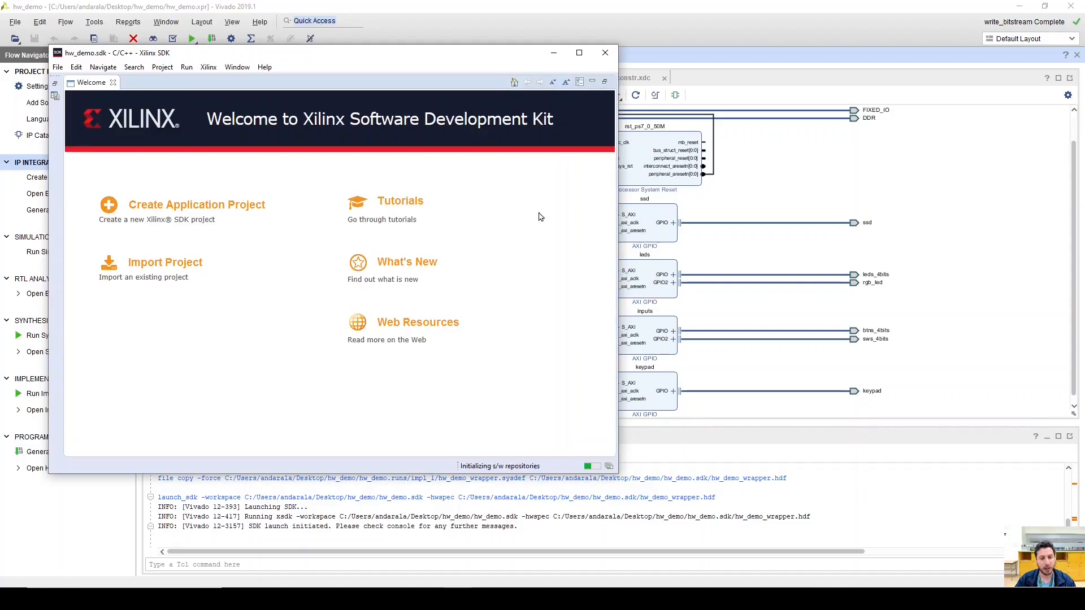
{"action": "left_click", "coordinate": [580, 53]}
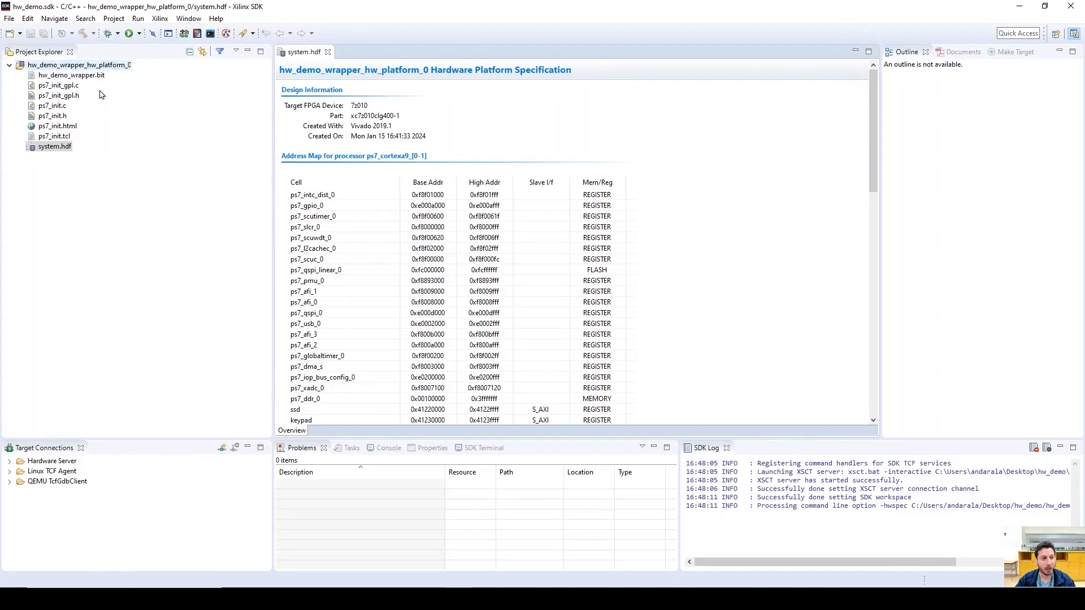
Examine the address map and IP blocks in the system.hdf hardware platform specification, and collapse the hw_demo_wrapper_hw_platform_0 project.
{"action": "left_click", "coordinate": [79, 65]}
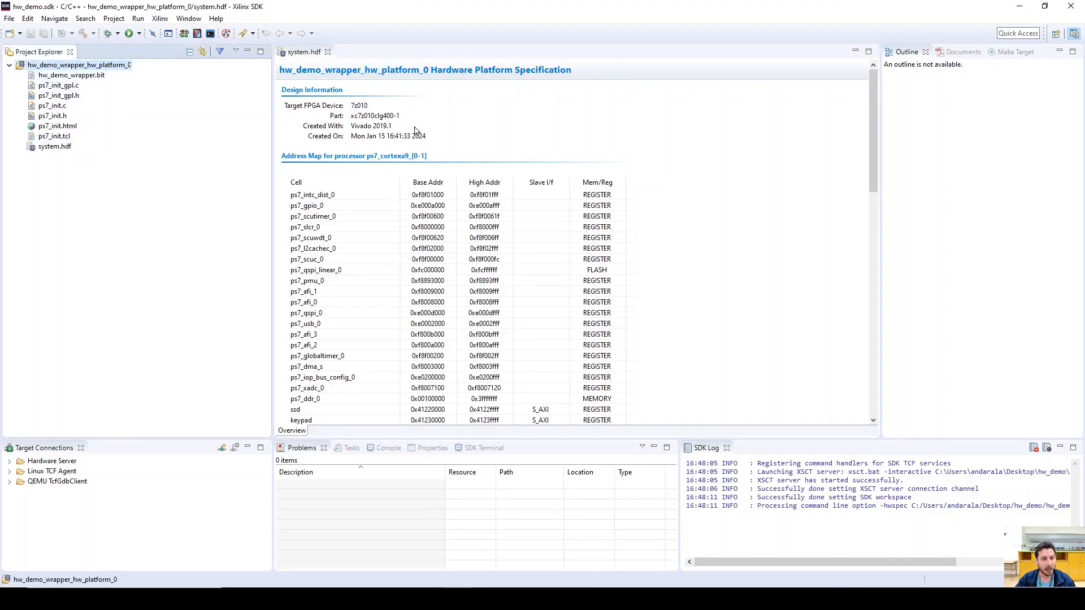
{"action": "scroll", "coordinate": [440, 119], "scroll_direction": "down", "scroll_amount": 3}
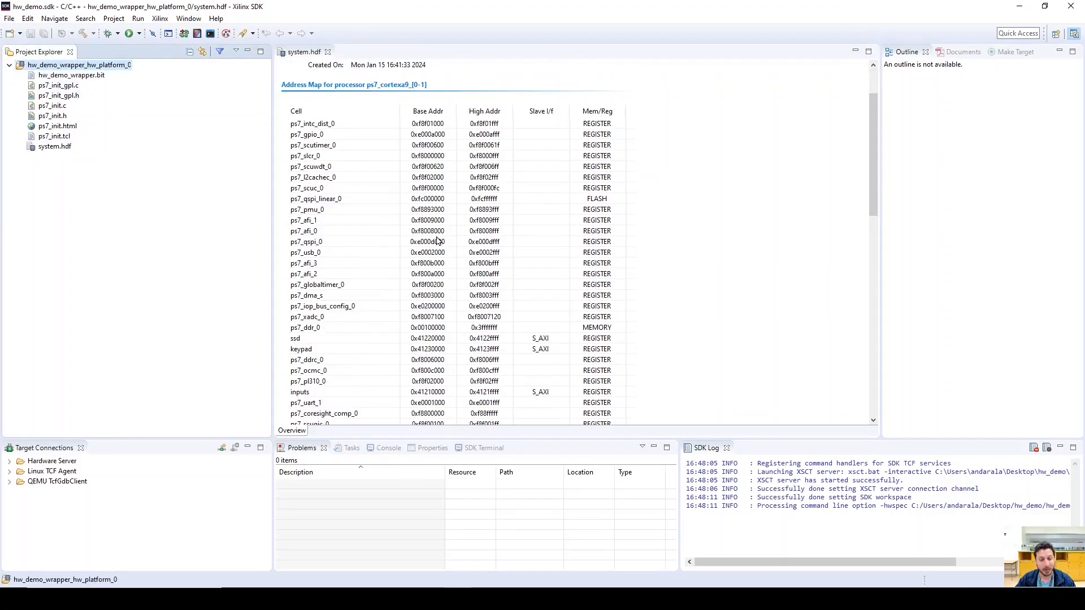
{"action": "left_click_drag", "start_coordinate": [871, 196], "coordinate": [872, 139]}
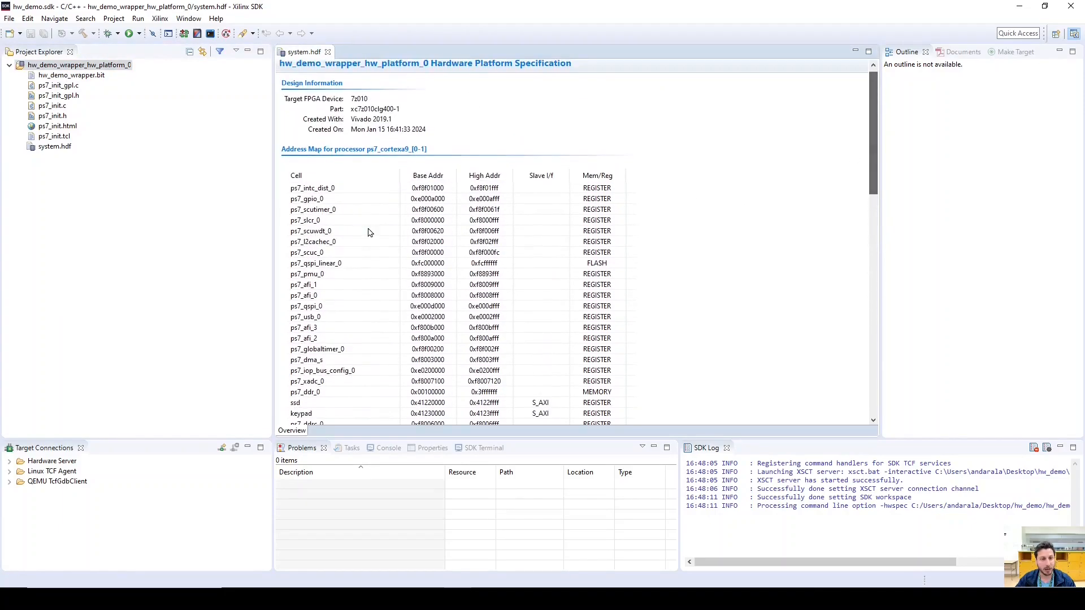
{"action": "scroll", "coordinate": [335, 146], "scroll_direction": "down", "scroll_amount": 3}
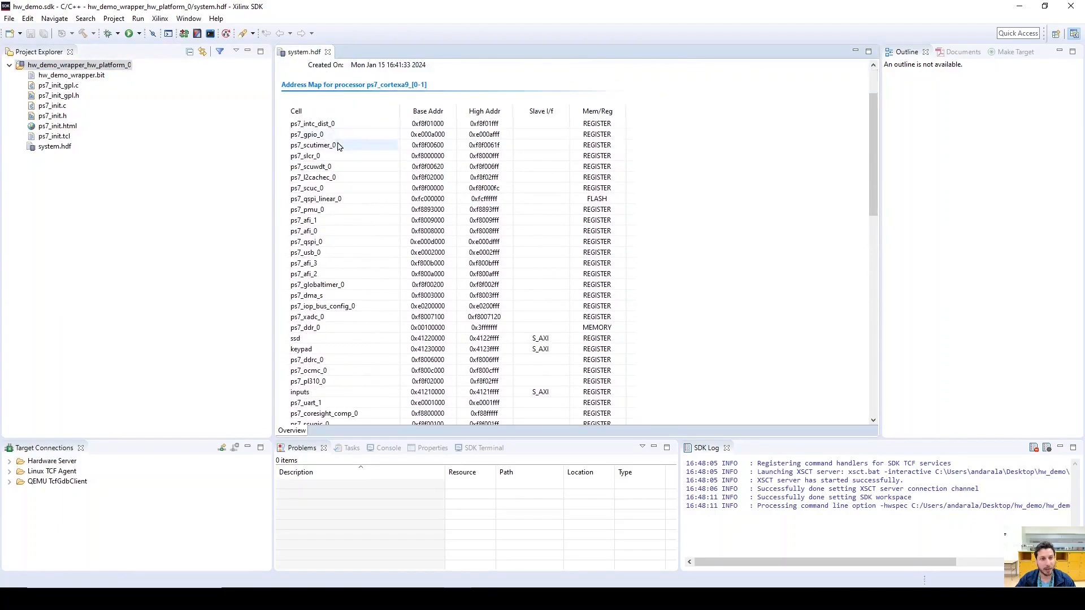
{"action": "left_click_drag", "start_coordinate": [873, 146], "coordinate": [873, 282]}
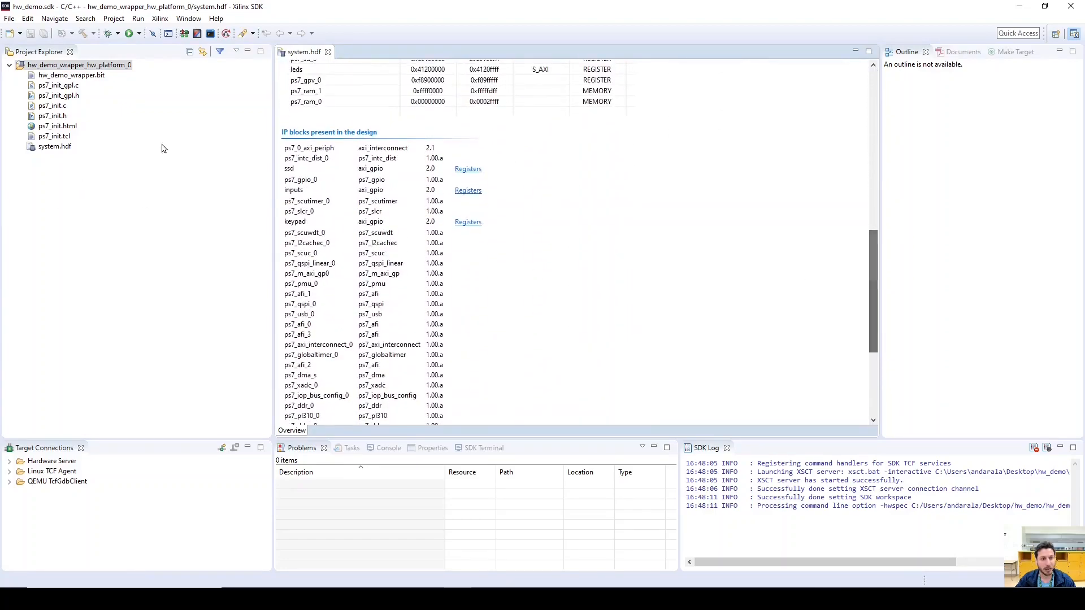
{"action": "scroll", "coordinate": [420, 279], "scroll_direction": "down", "scroll_amount": 9}
{"action": "scroll", "coordinate": [386, 415], "scroll_direction": "up", "scroll_amount": 20}
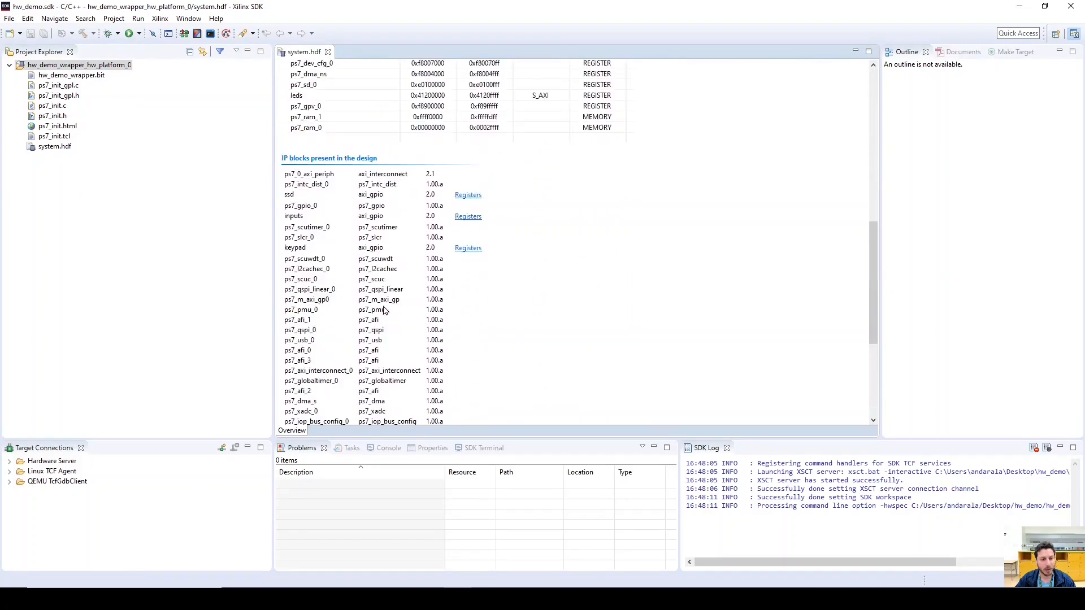
{"action": "left_click", "coordinate": [9, 66]}
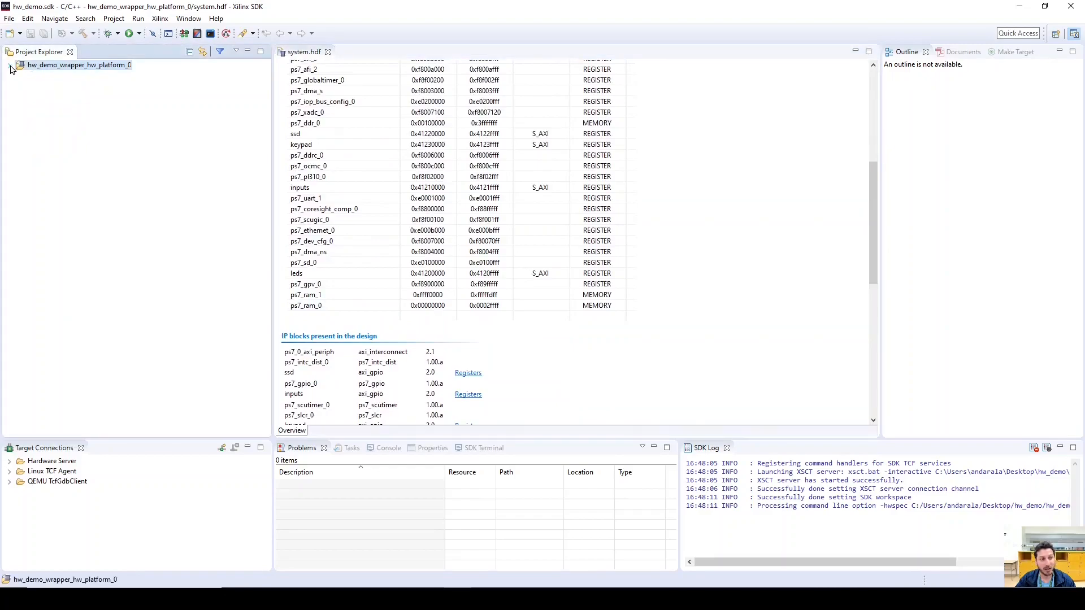
Create an application project named demo on the freertos10_xilinx OS platform, using the Empty Application template.
{"action": "left_click", "coordinate": [20, 34]}
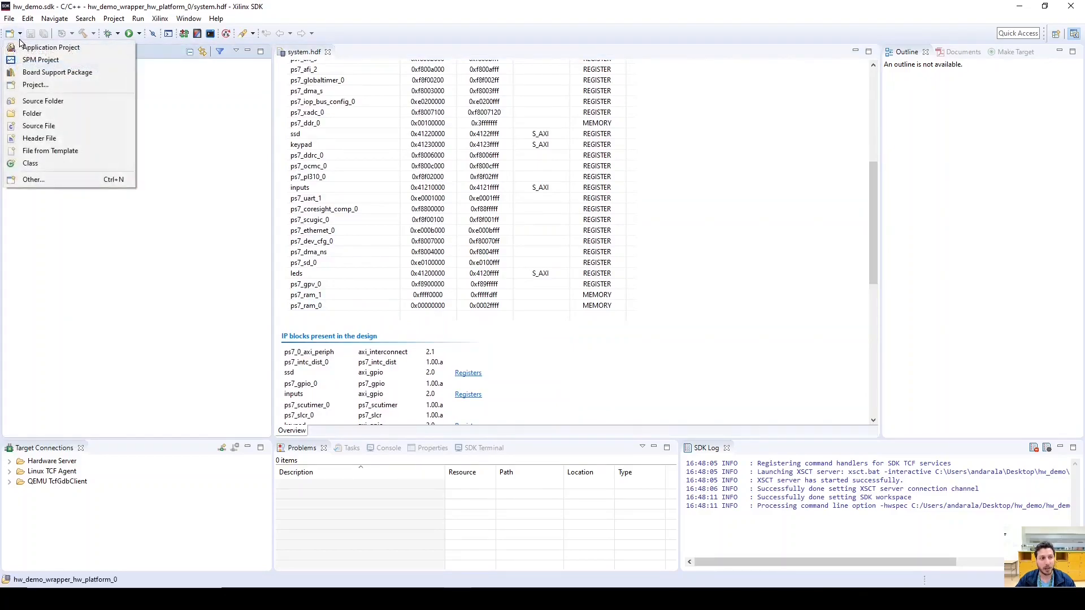
{"action": "left_click", "coordinate": [29, 48]}
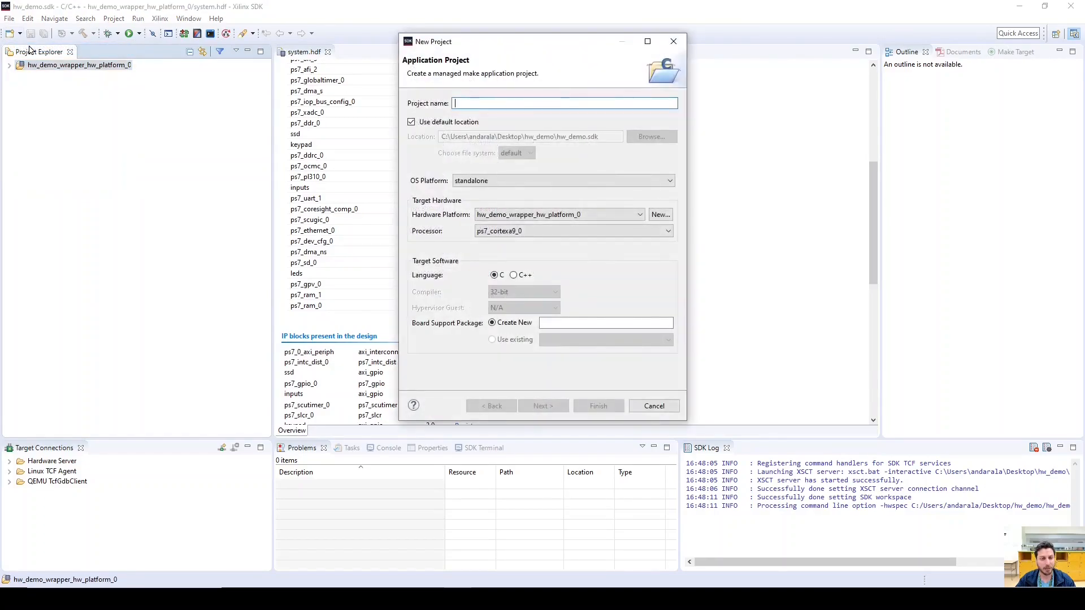
{"action": "type", "text": "demo"}
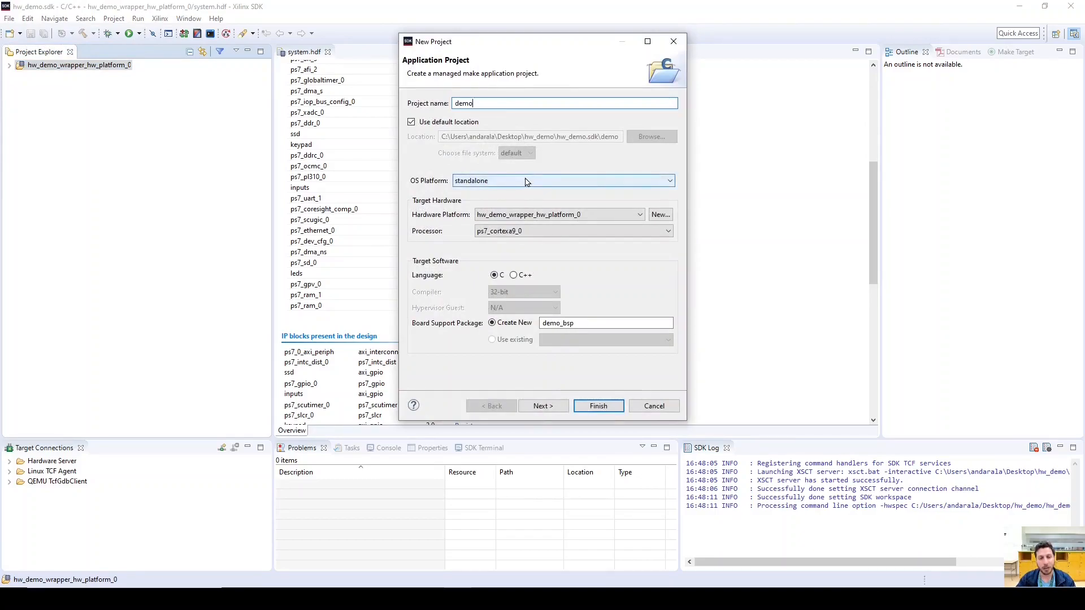
{"action": "left_click", "coordinate": [501, 181]}
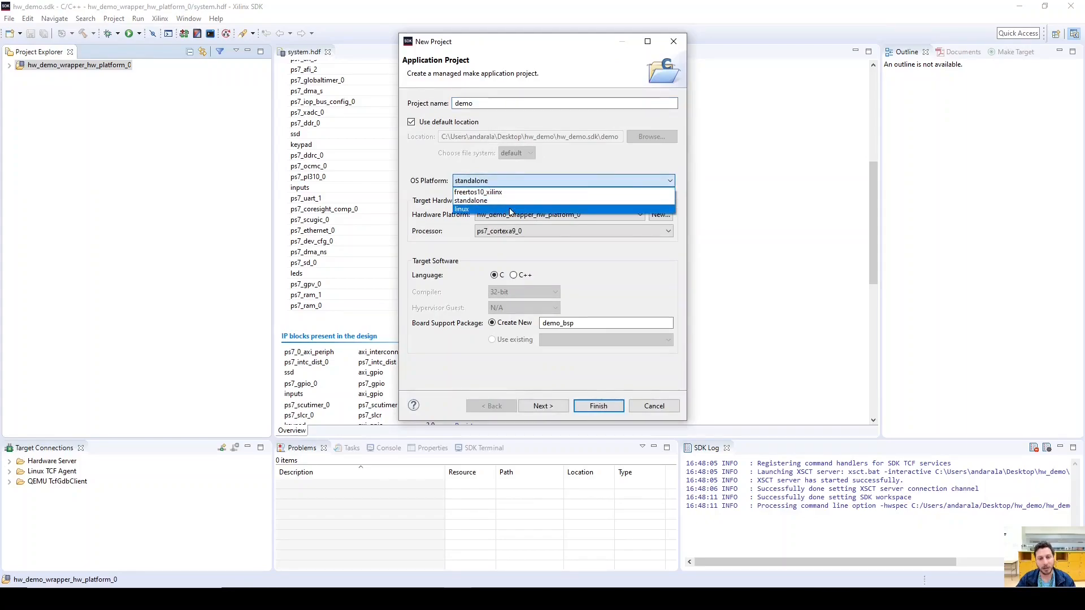
{"action": "left_click", "coordinate": [517, 193]}
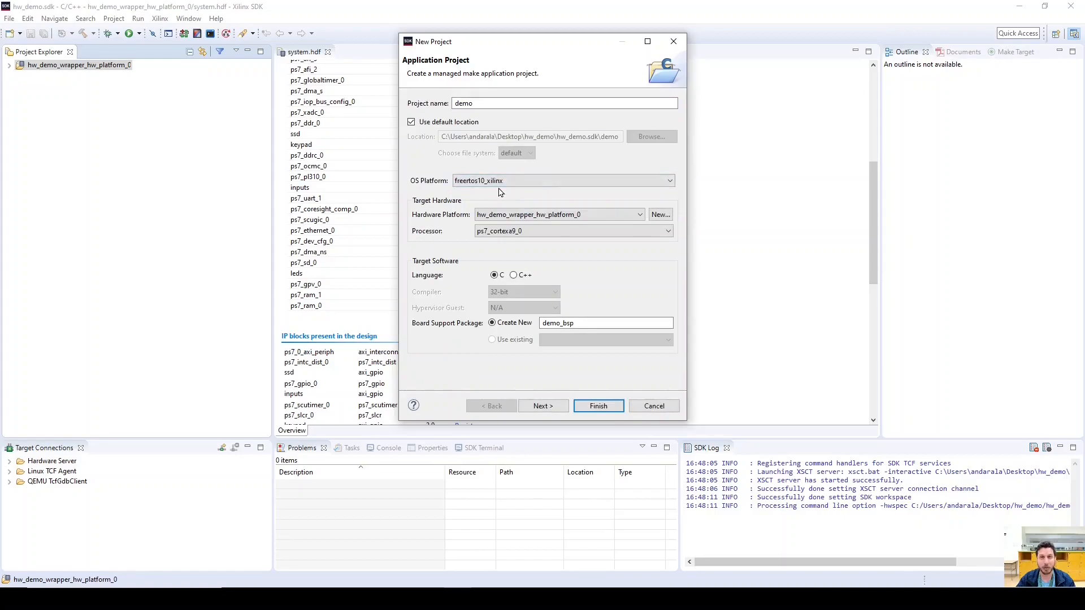
{"action": "left_click", "coordinate": [536, 408]}
{"action": "key", "text": "Up"}
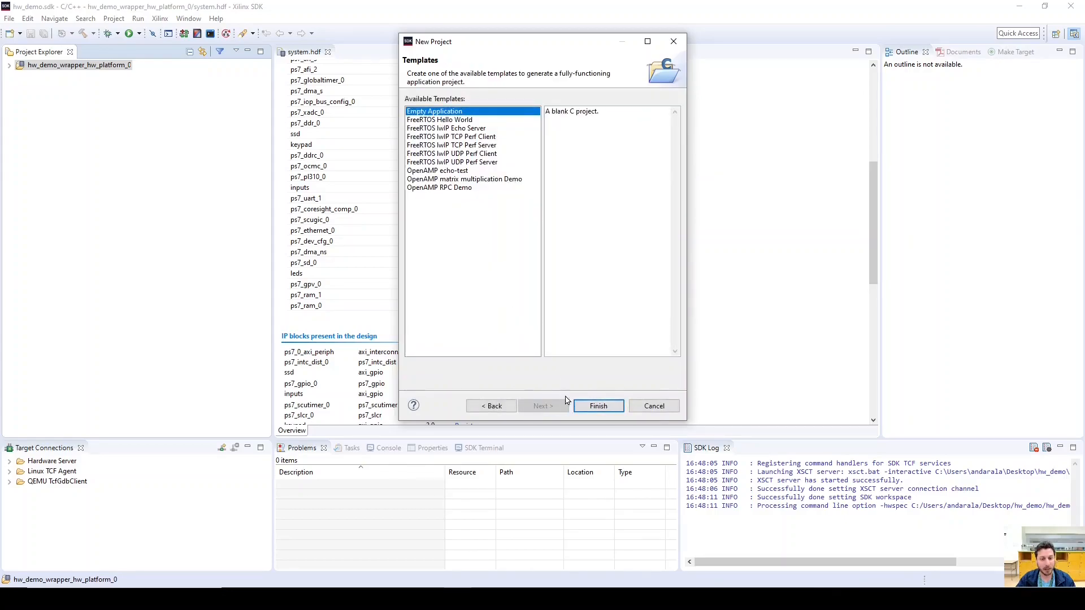
{"action": "left_click", "coordinate": [591, 407]}
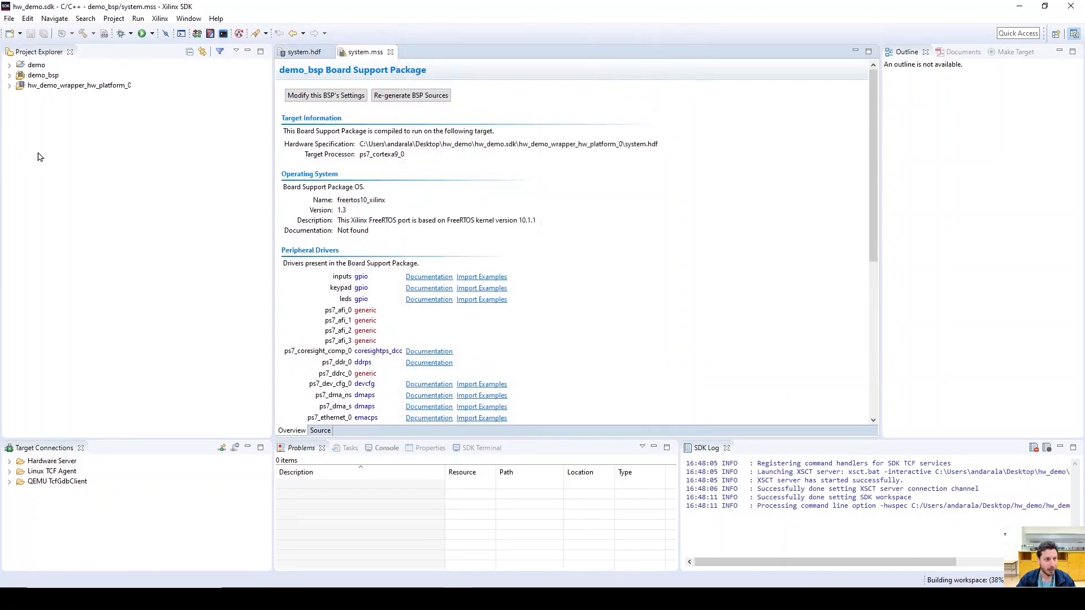
Create a new source file main.c in the demo project's src folder.
{"action": "left_click", "coordinate": [9, 65]}
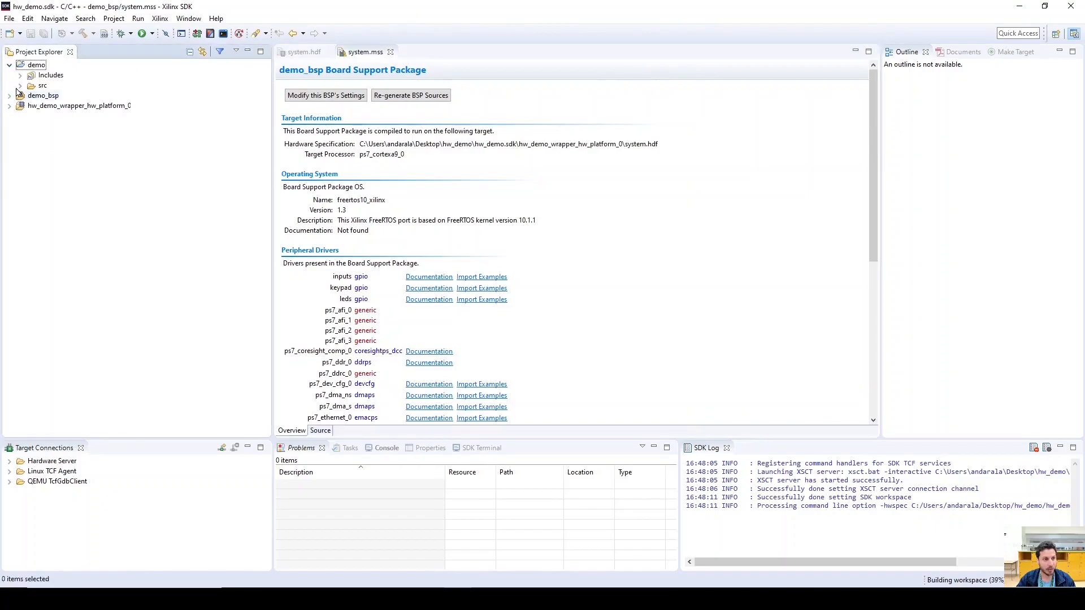
{"action": "left_click", "coordinate": [20, 85]}
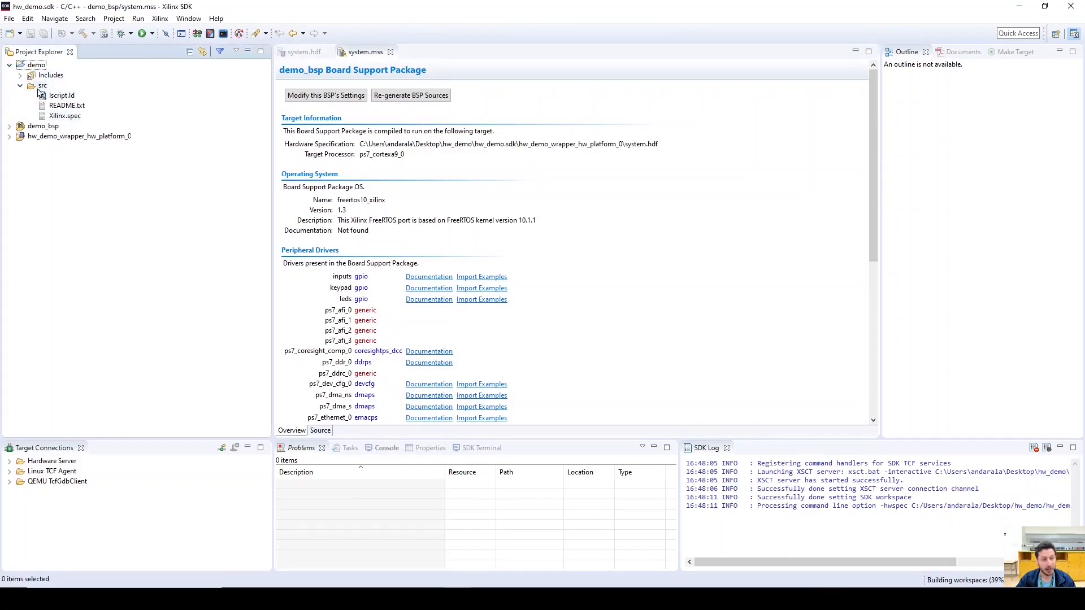
{"action": "left_click", "coordinate": [41, 87]}
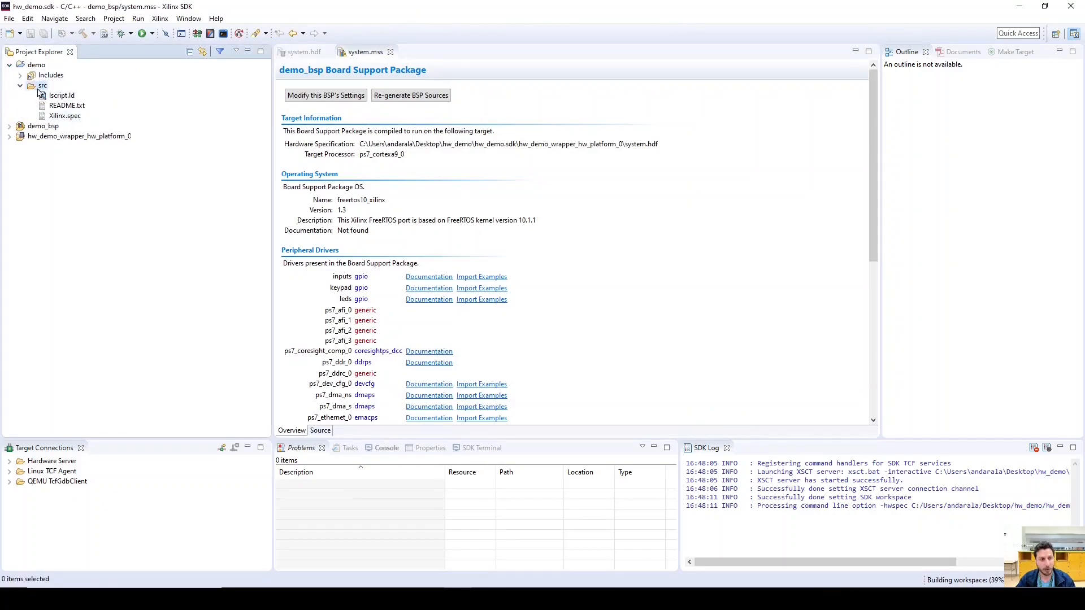
{"action": "right_click", "coordinate": [41, 87]}
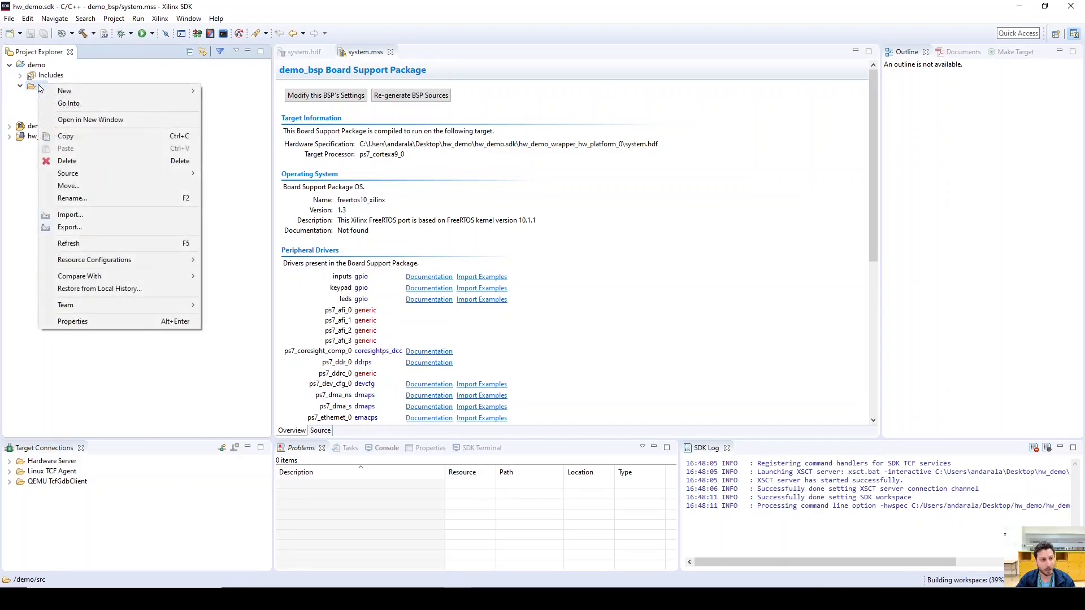
{"action": "mouse_move", "coordinate": [137, 92]}
{"action": "left_click", "coordinate": [233, 174]}
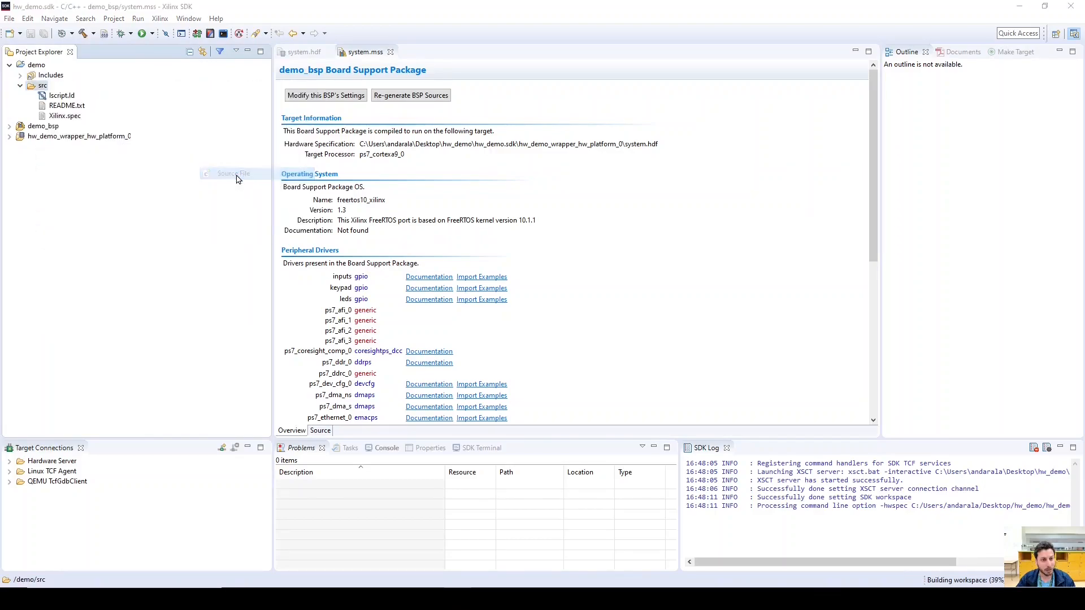
{"action": "type", "text": "main.c"}
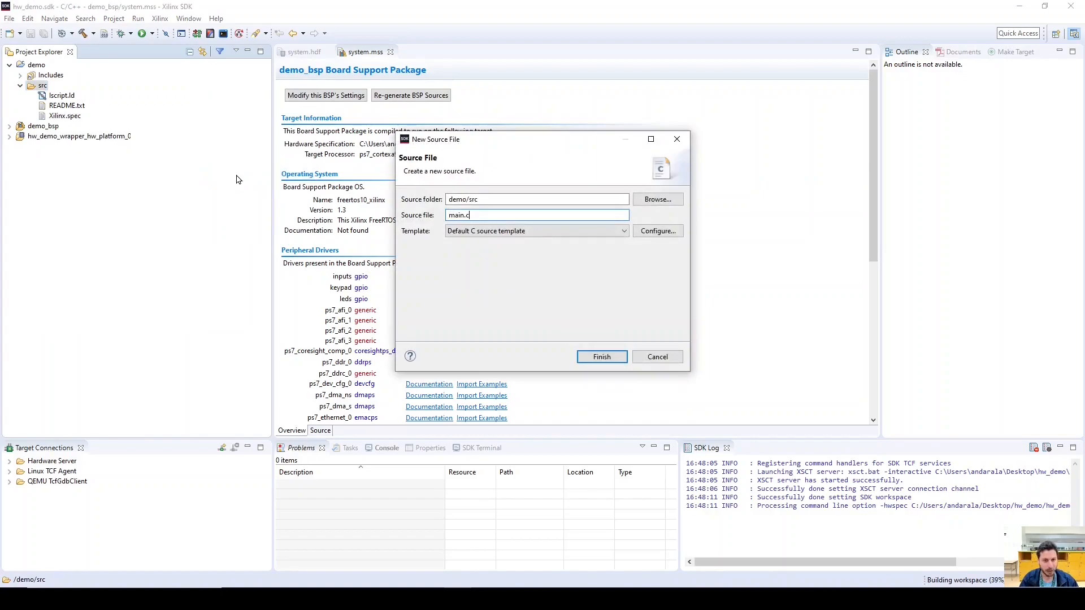
{"action": "key", "text": "Return"}
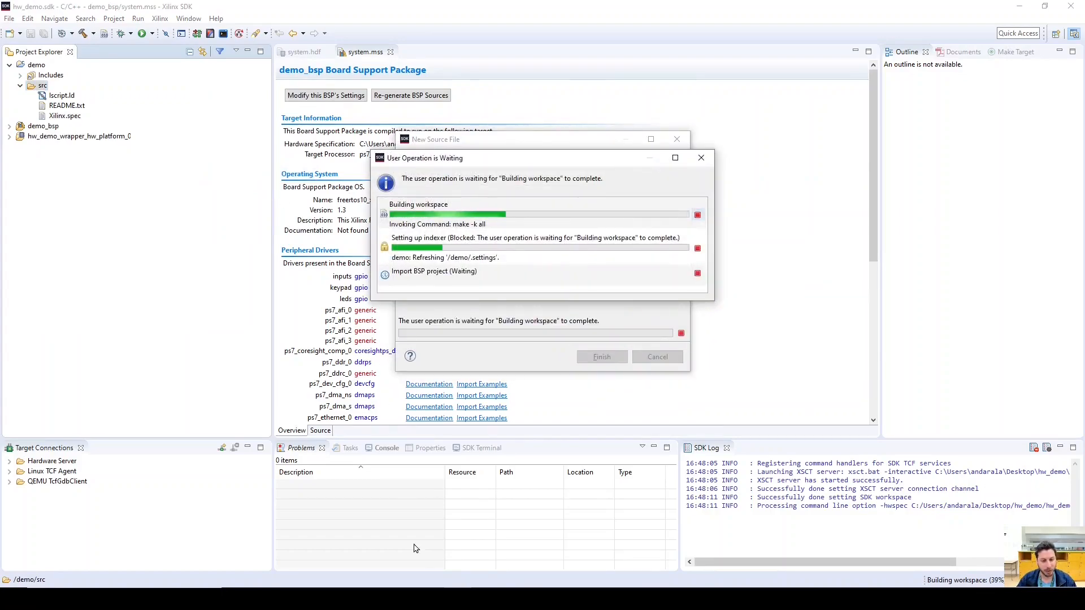
Switch to Visual Studio Code, copy the entire contents of temp.c, and return to Xilinx SDK.
{"action": "mouse_move", "coordinate": [402, 599]}
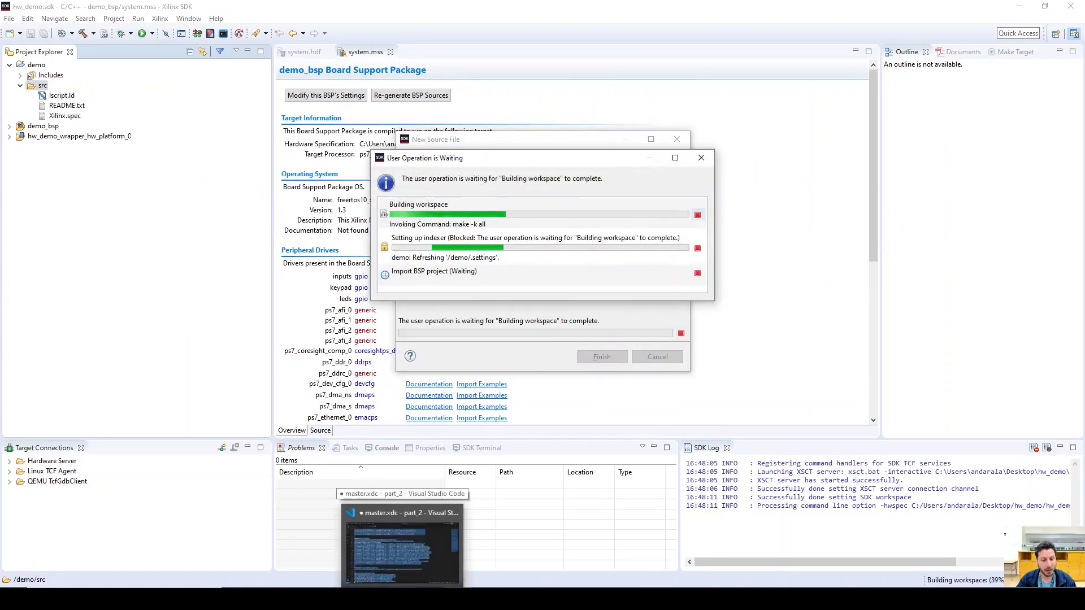
{"action": "left_click", "coordinate": [402, 599]}
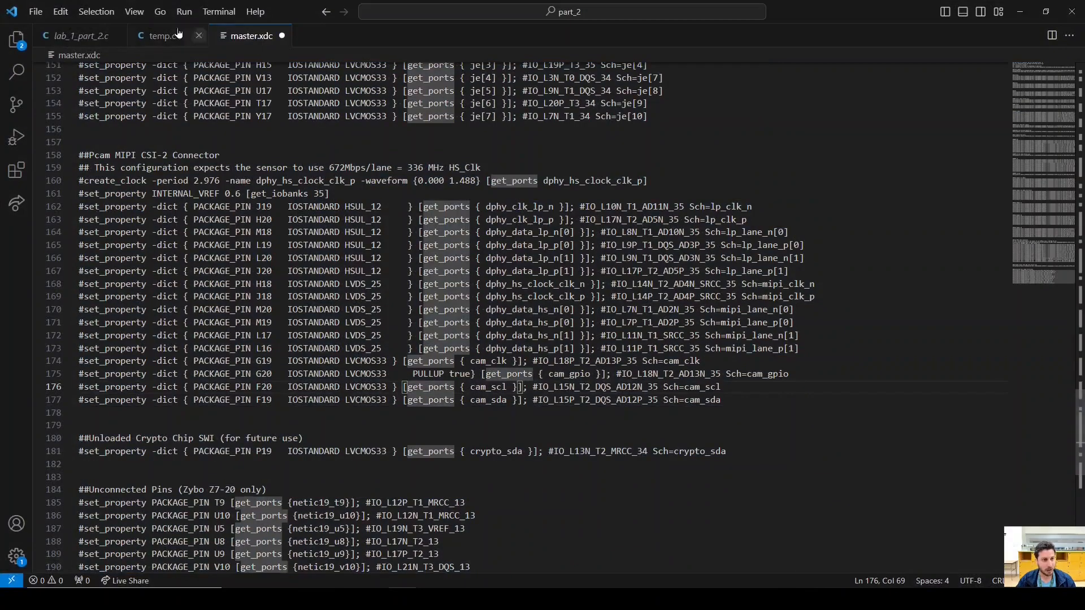
{"action": "left_click", "coordinate": [162, 36]}
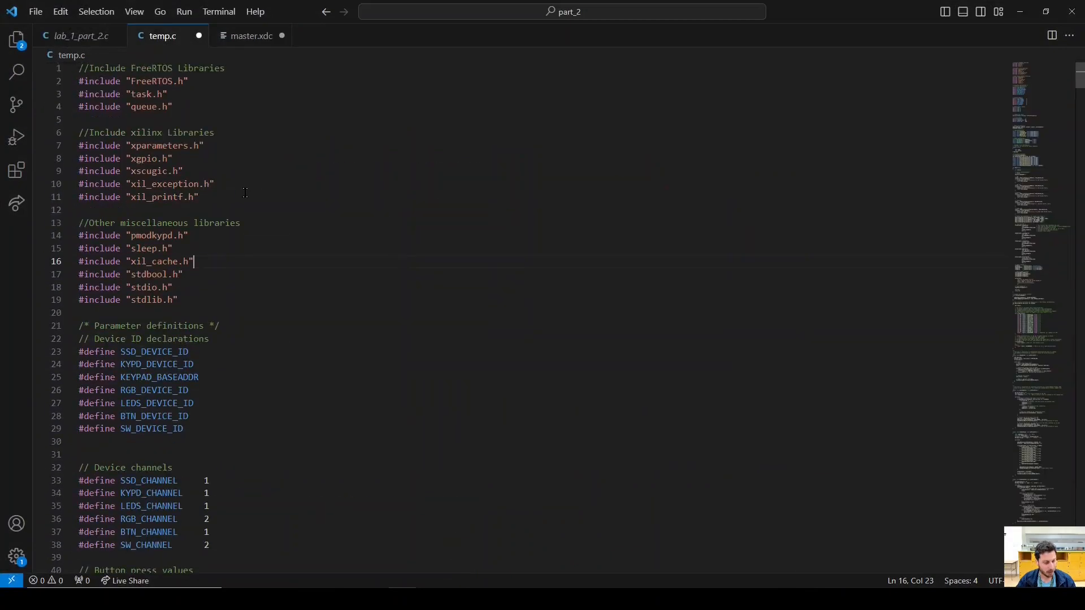
{"action": "key", "text": "ctrl+a"}
{"action": "key", "text": "ctrl+c"}
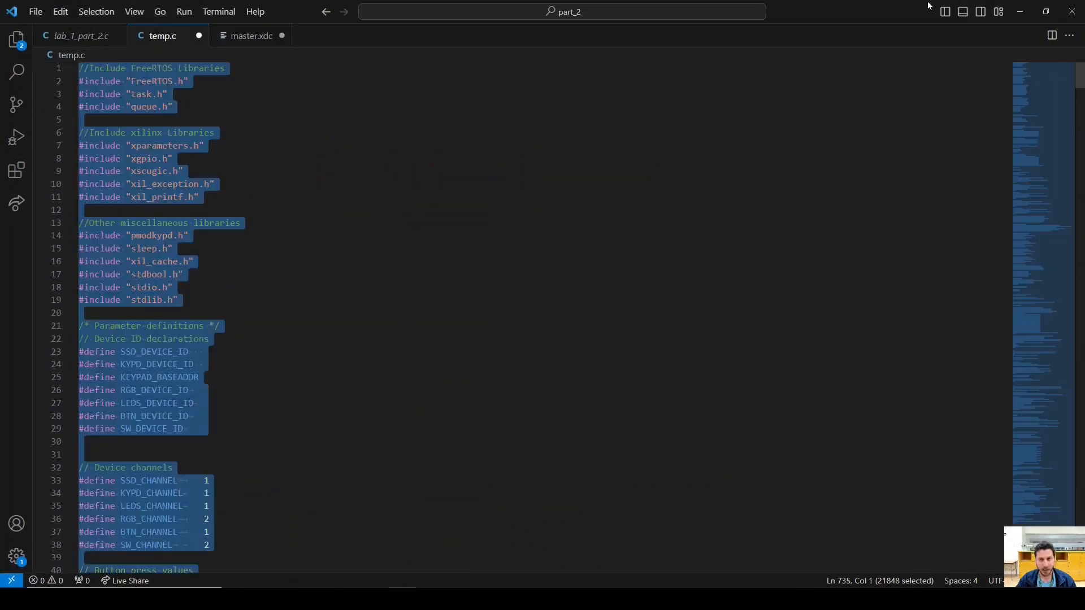
{"action": "left_click", "coordinate": [1020, 11]}
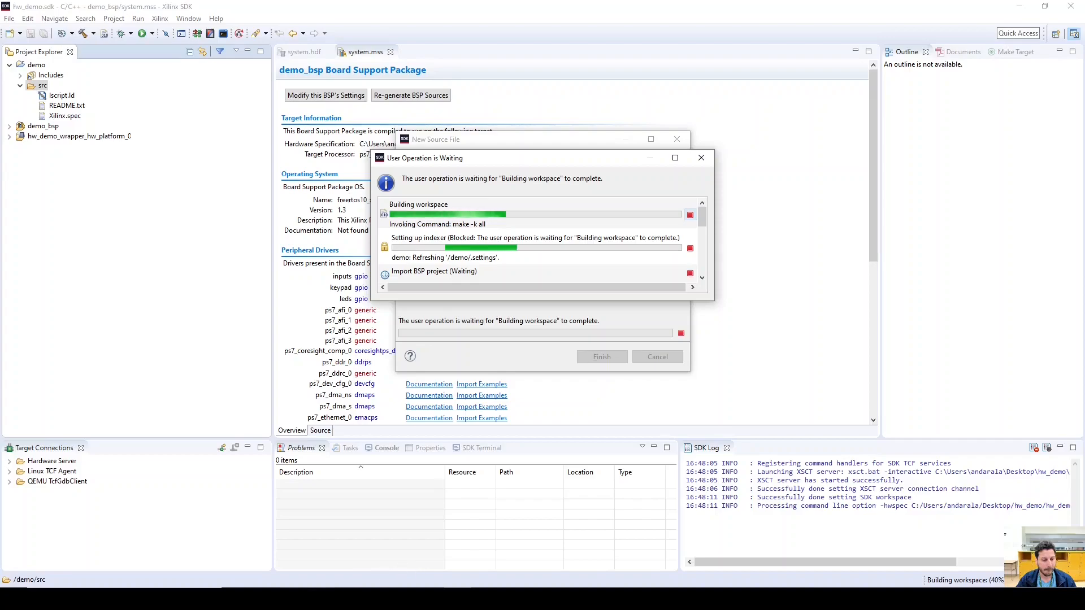
{"action": "mouse_move", "coordinate": [292, 599]}
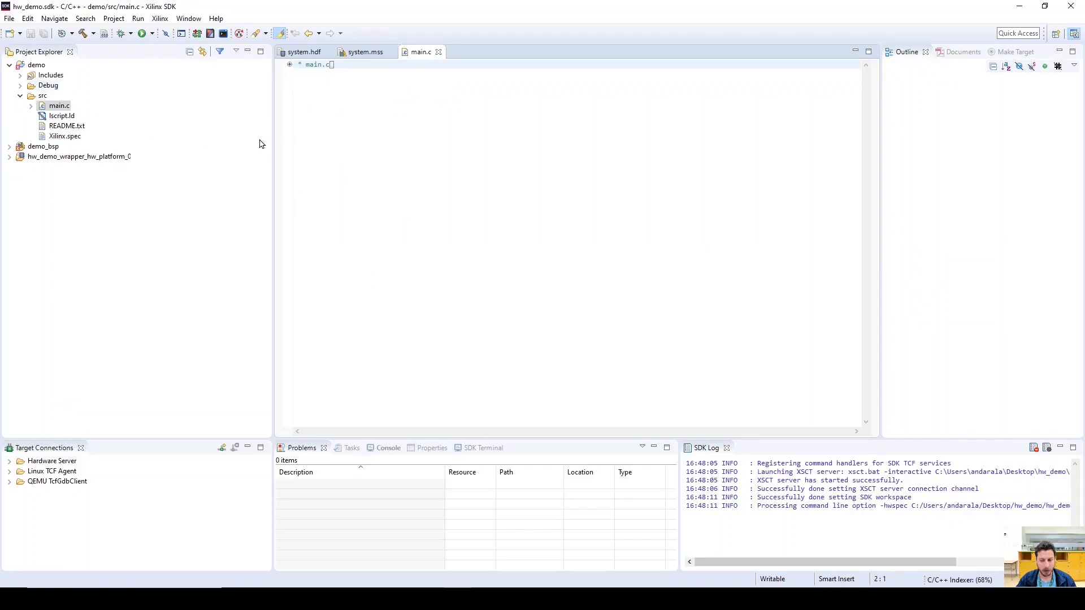
Replace the entire contents of main.c with the code copied from temp.c.
{"action": "key", "text": "ctrl+a"}
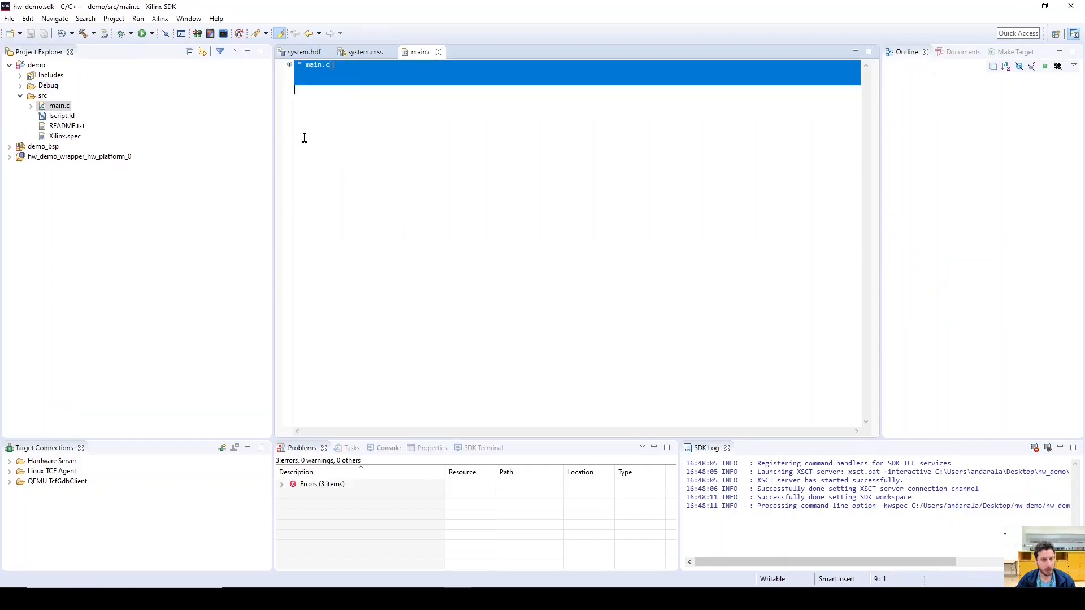
{"action": "key", "text": "ctrl+v"}
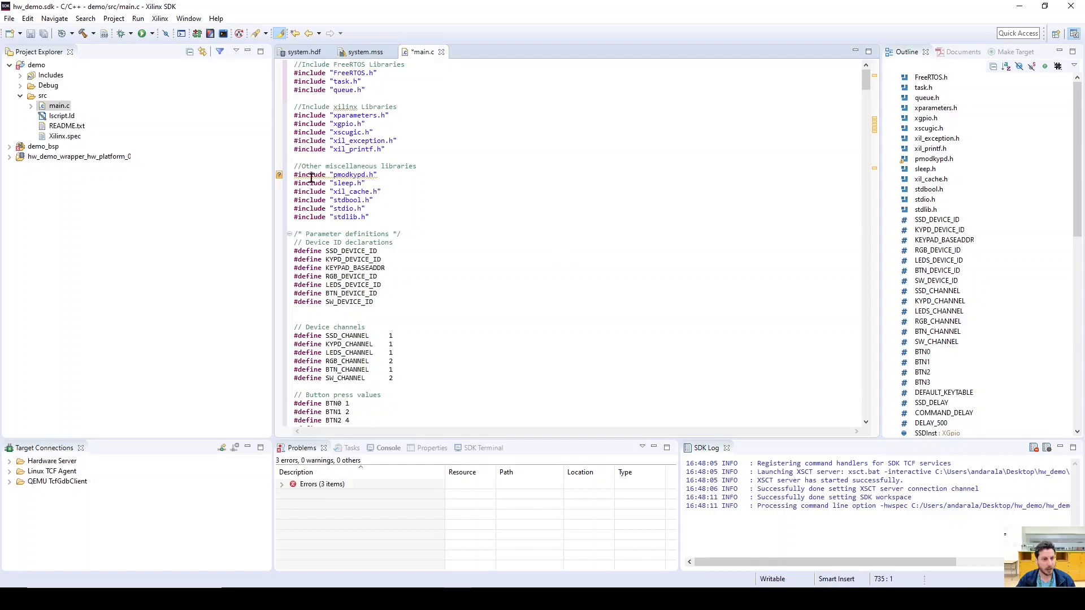
{"action": "left_click_drag", "start_coordinate": [294, 175], "coordinate": [376, 184]}
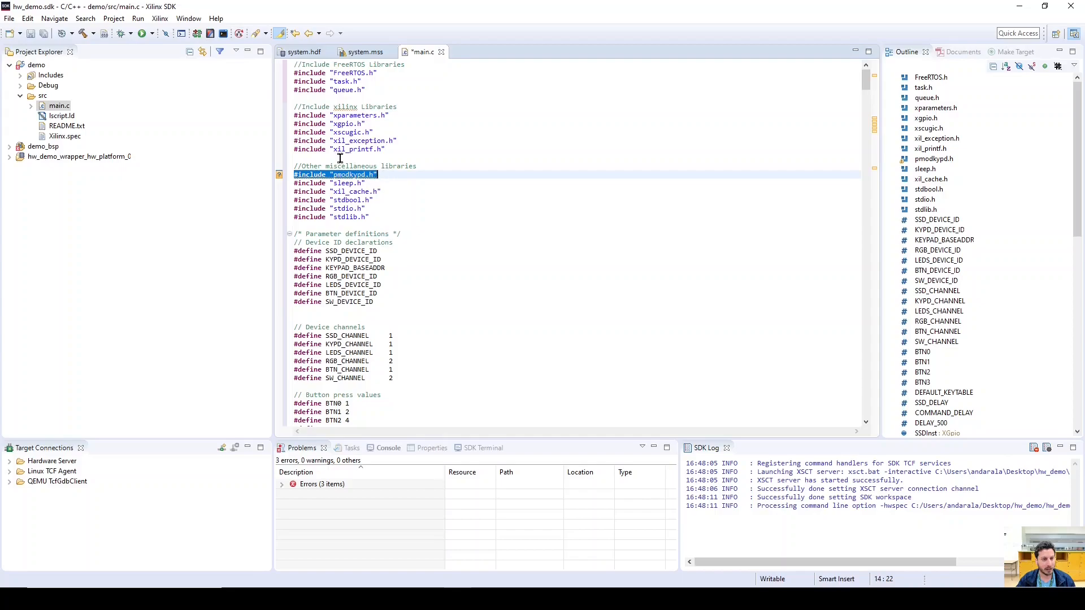
{"action": "left_click", "coordinate": [352, 176]}
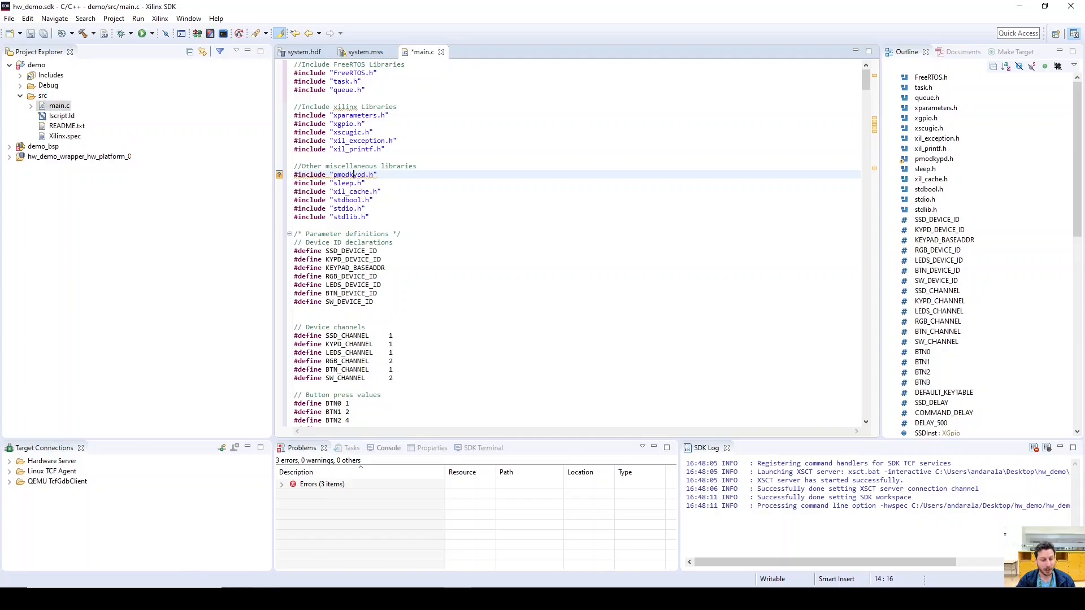
Switch to File Explorer, copy pmodkypd.c and pmodkypd.h from Desktop\ECE_315\Lab 1 resources _ solution\lab_1_solution\part_2, and return to Xilinx SDK.
{"action": "left_click", "coordinate": [339, 531]}
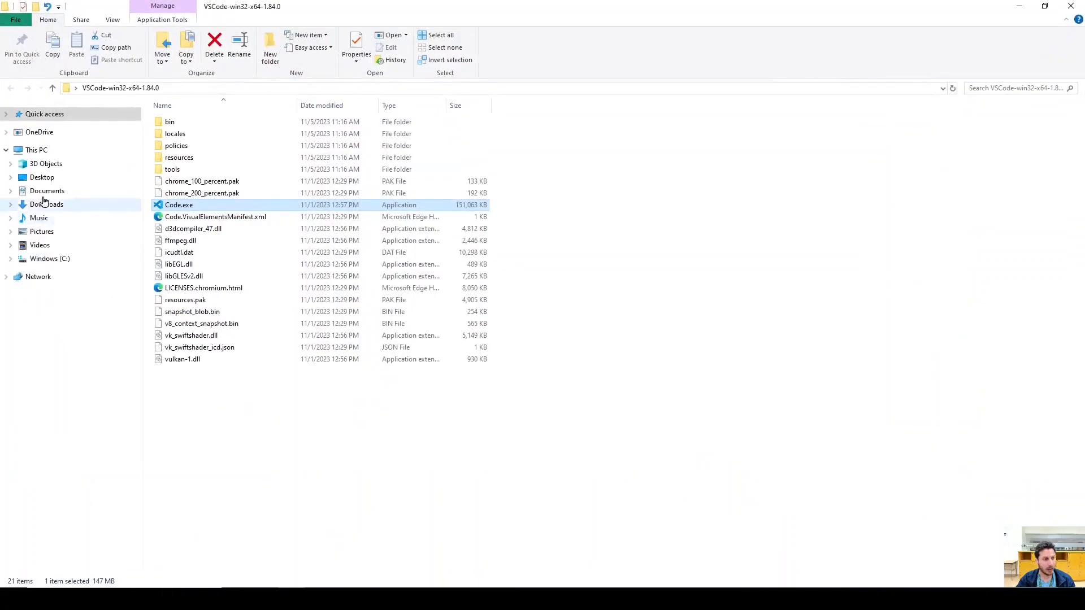
{"action": "left_click", "coordinate": [44, 178]}
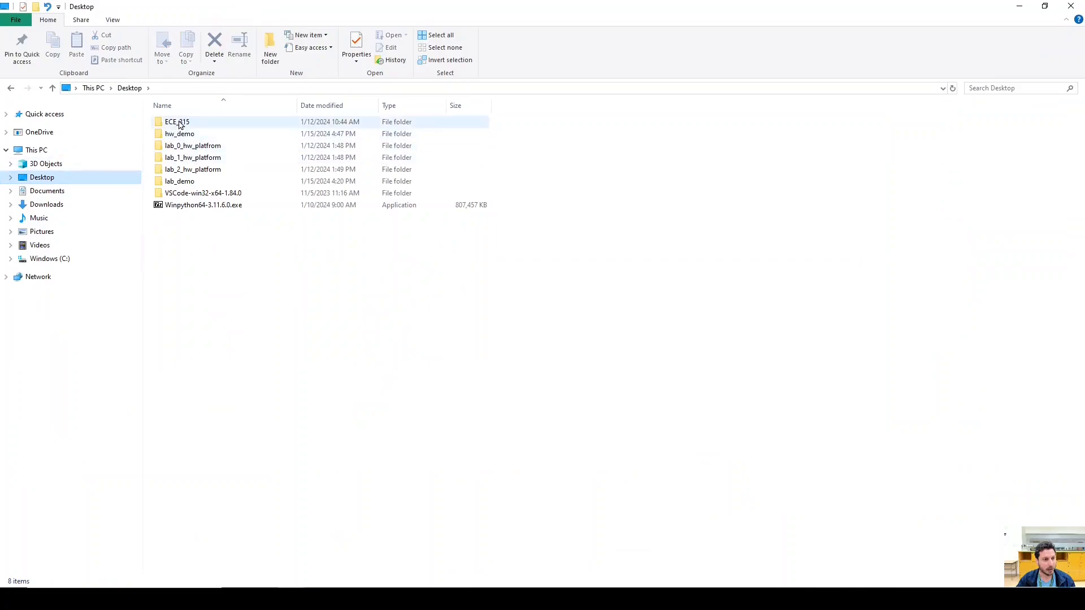
{"action": "double_click", "coordinate": [179, 122]}
{"action": "double_click", "coordinate": [194, 150]}
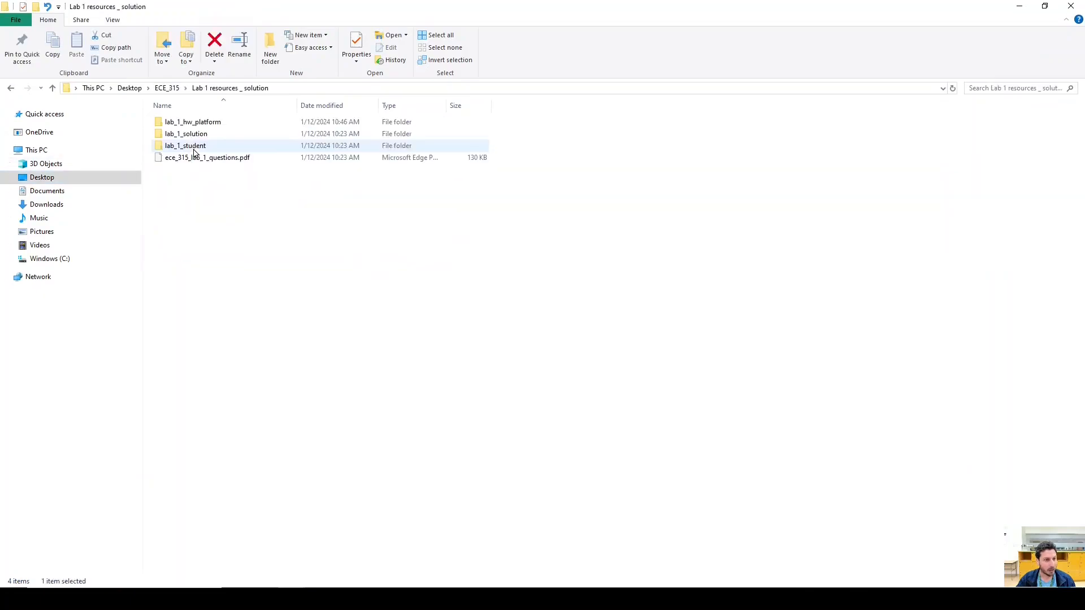
{"action": "double_click", "coordinate": [195, 139]}
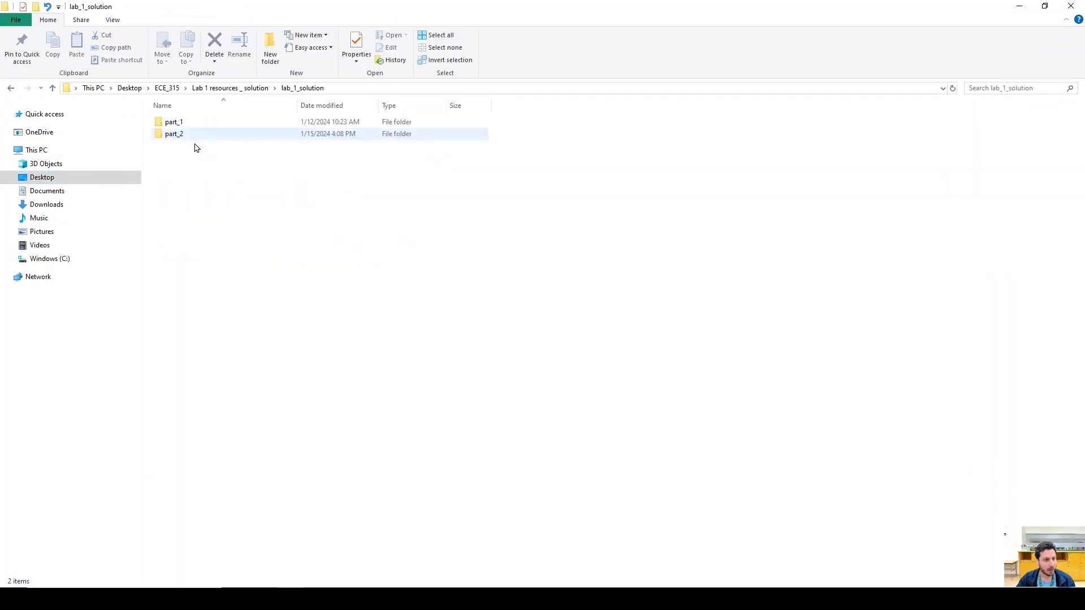
{"action": "double_click", "coordinate": [181, 134]}
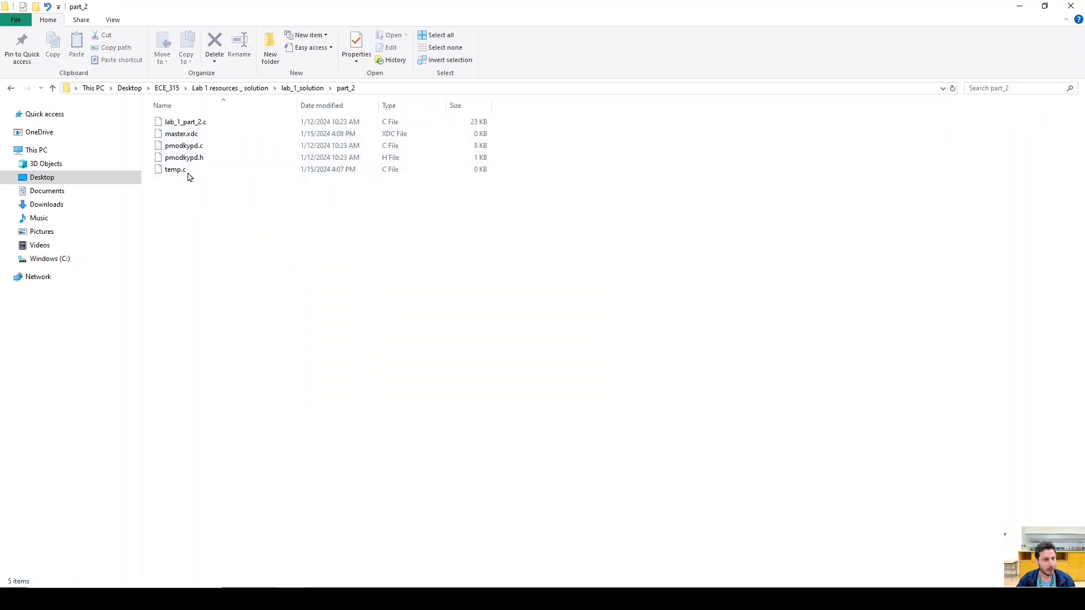
{"action": "left_click", "coordinate": [192, 146]}
{"action": "left_click", "coordinate": [194, 157], "text": "ctrl"}
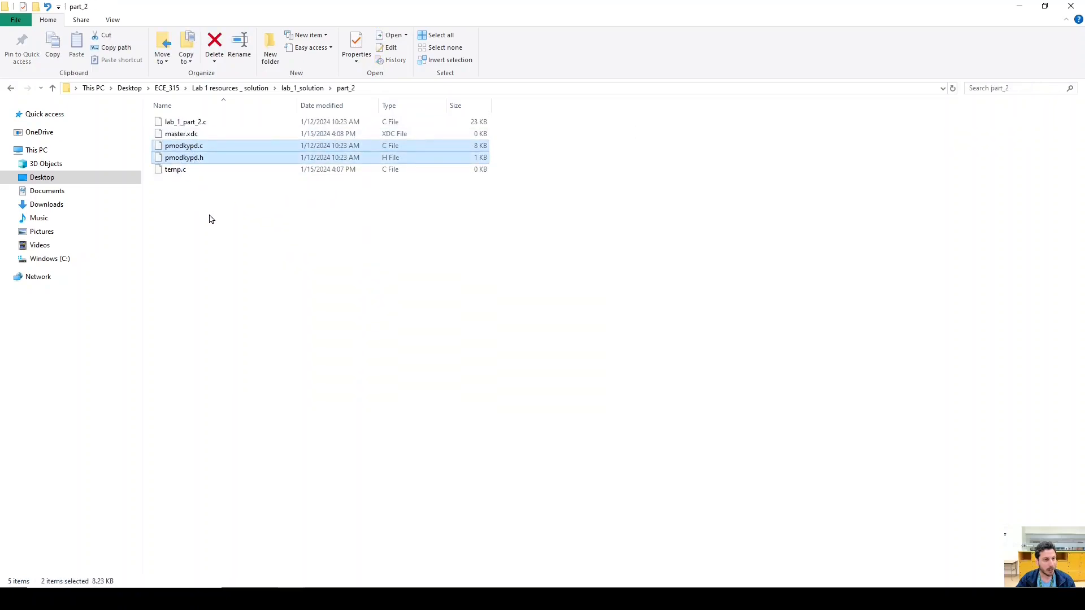
{"action": "key", "text": "ctrl+c"}
{"action": "left_click", "coordinate": [1019, 7]}
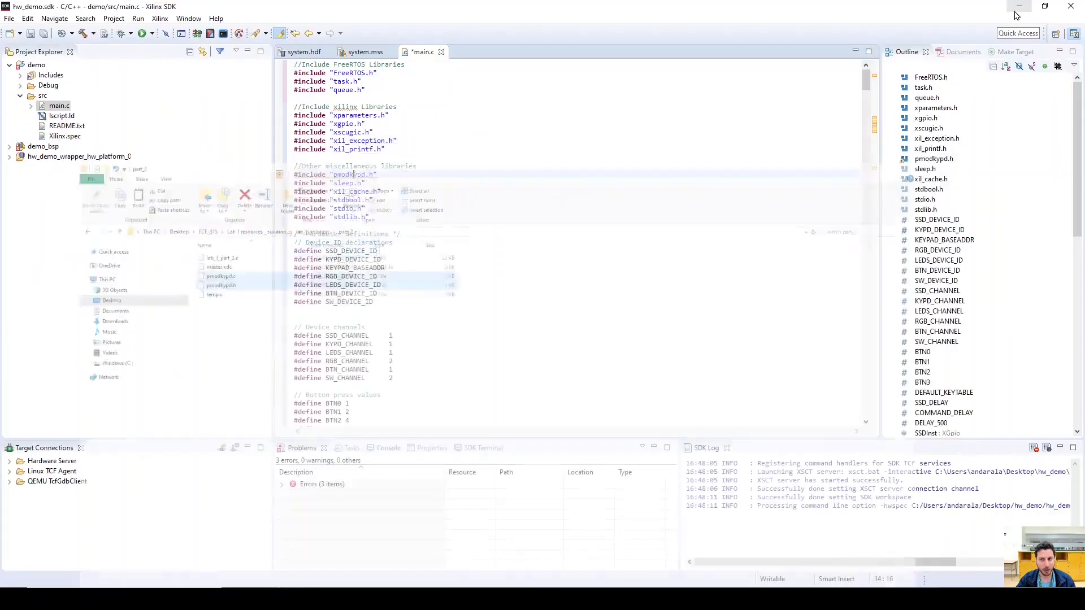
Paste the copied pmodkypd source and header files into the demo project's src folder and go back to main.c.
{"action": "right_click", "coordinate": [42, 99]}
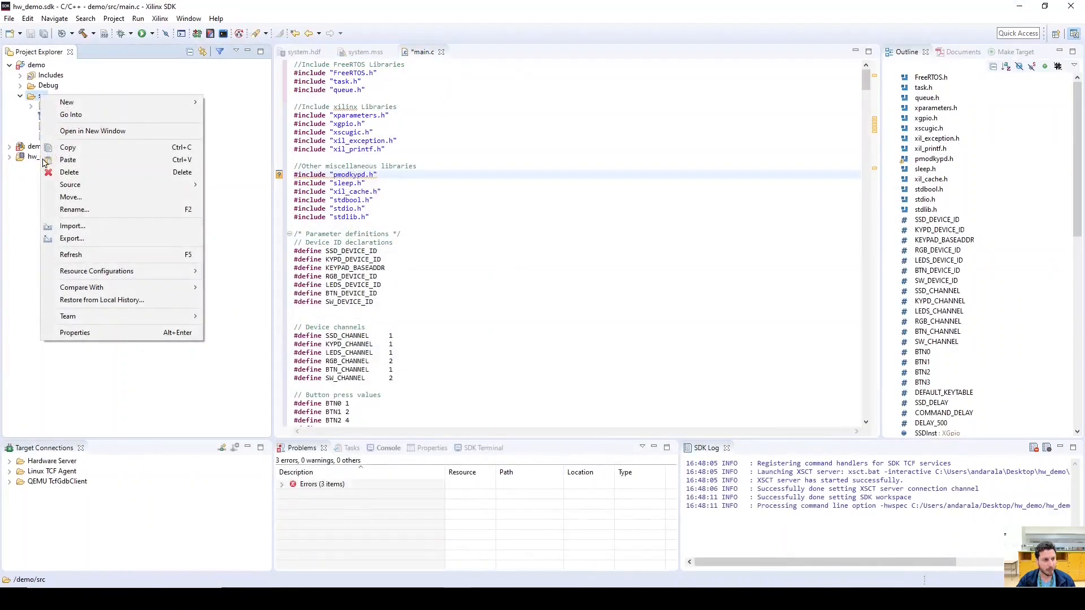
{"action": "left_click", "coordinate": [68, 160]}
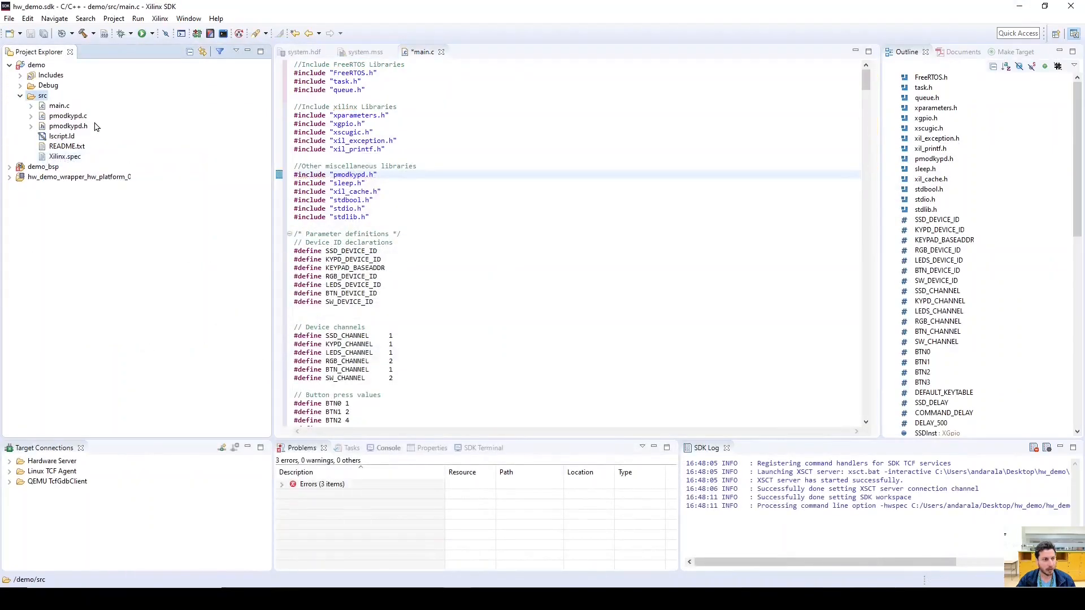
{"action": "double_click", "coordinate": [59, 107]}
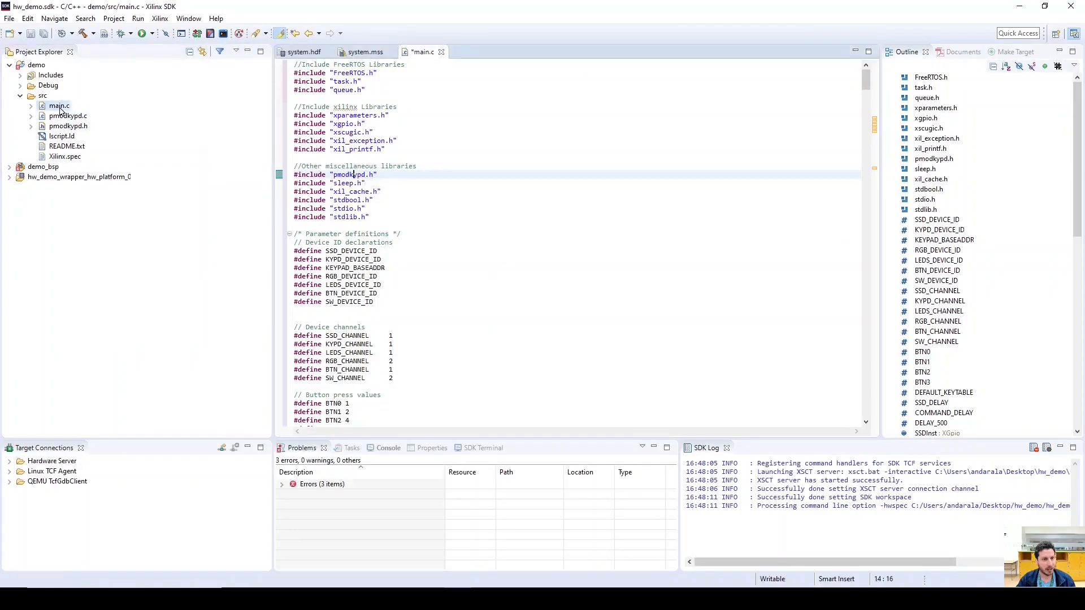
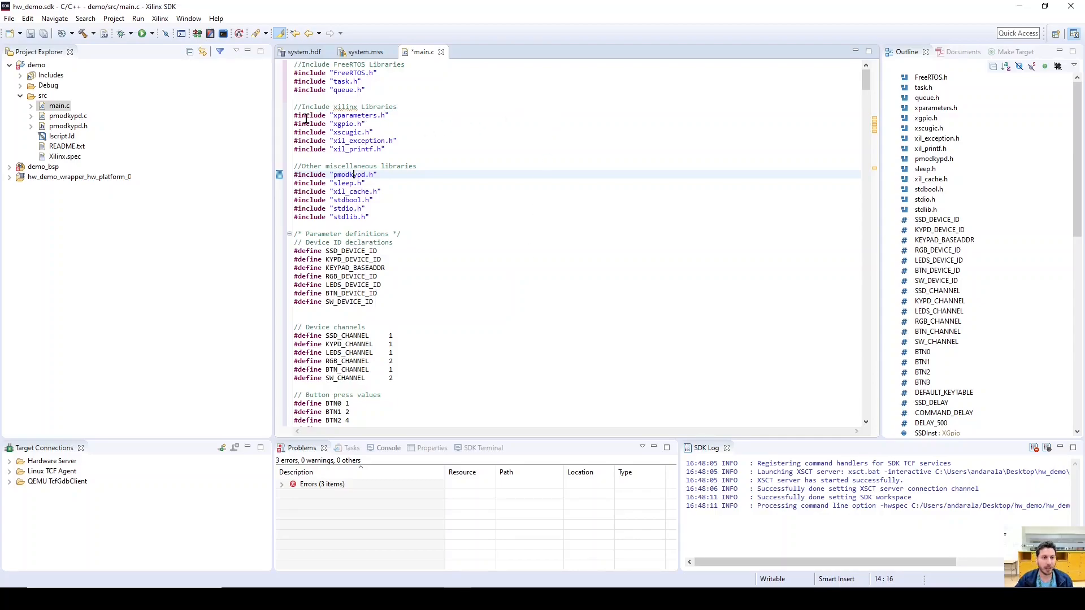
Widen the code editor area and open the xparameters.h header from its include line in main.c.
{"action": "left_click_drag", "start_coordinate": [293, 116], "coordinate": [399, 116]}
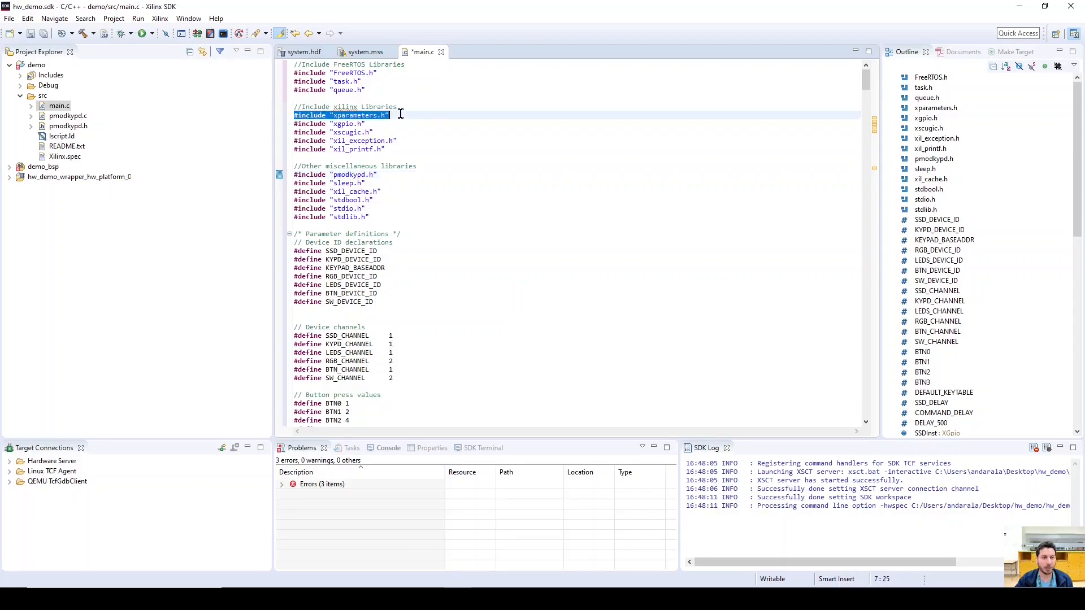
{"action": "left_click", "coordinate": [412, 157]}
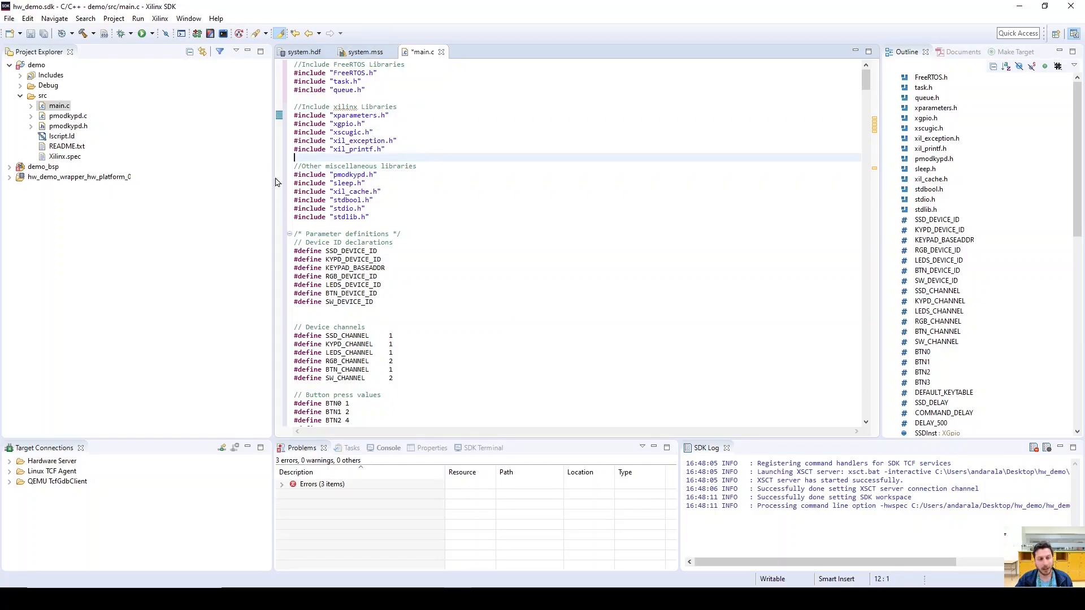
{"action": "left_click_drag", "start_coordinate": [272, 208], "coordinate": [134, 207]}
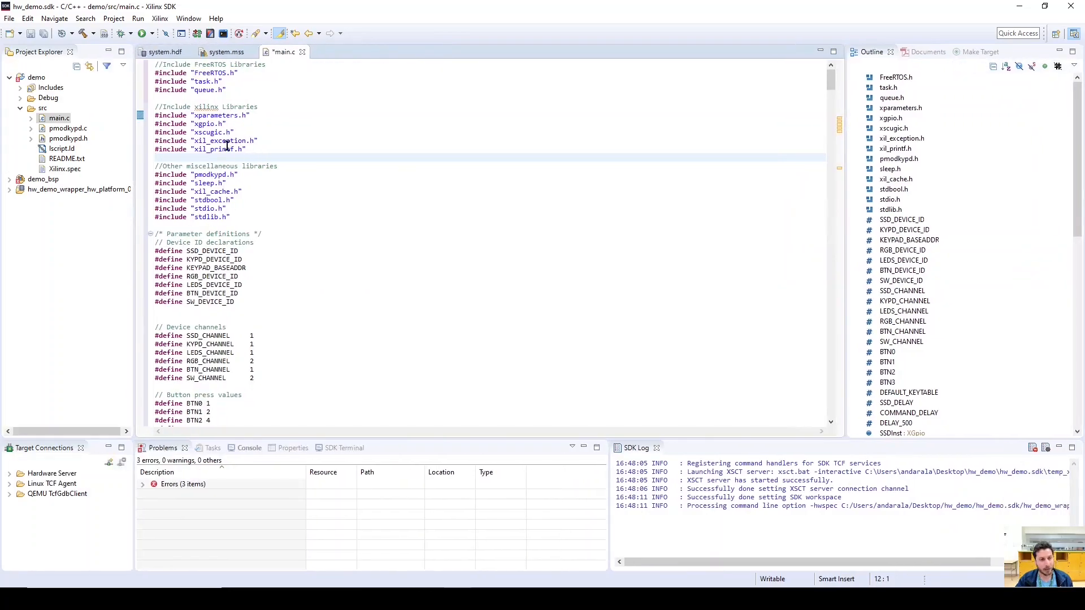
{"action": "left_click", "coordinate": [217, 117], "text": "ctrl"}
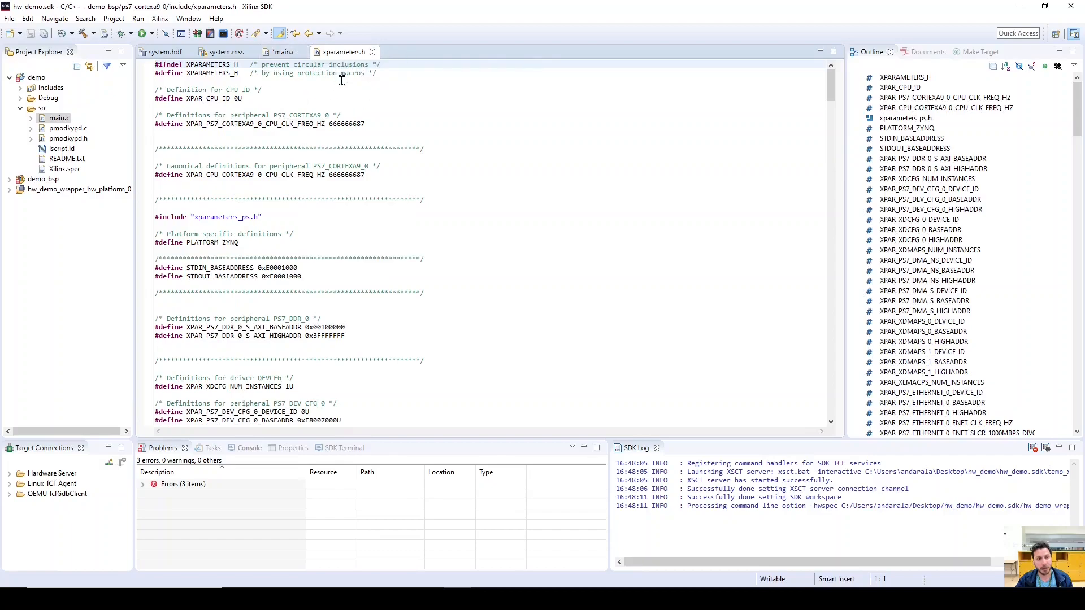
Review the device ID declarations in main.c and place the cursor after SSD_DEVICE_ID.
{"action": "left_click", "coordinate": [283, 52]}
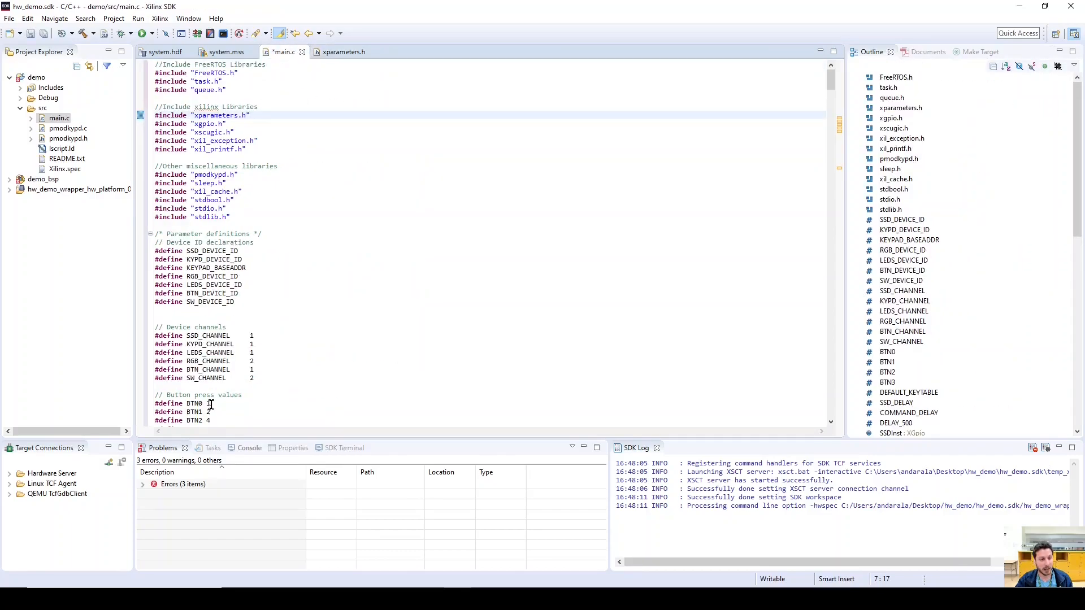
{"action": "scroll", "coordinate": [223, 291], "scroll_direction": "down", "scroll_amount": 1}
{"action": "left_click_drag", "start_coordinate": [156, 225], "coordinate": [251, 277]}
{"action": "left_click", "coordinate": [252, 277]}
{"action": "left_click", "coordinate": [260, 227]}
{"action": "left_click_drag", "start_coordinate": [186, 225], "coordinate": [218, 225]}
{"action": "left_click", "coordinate": [237, 242]}
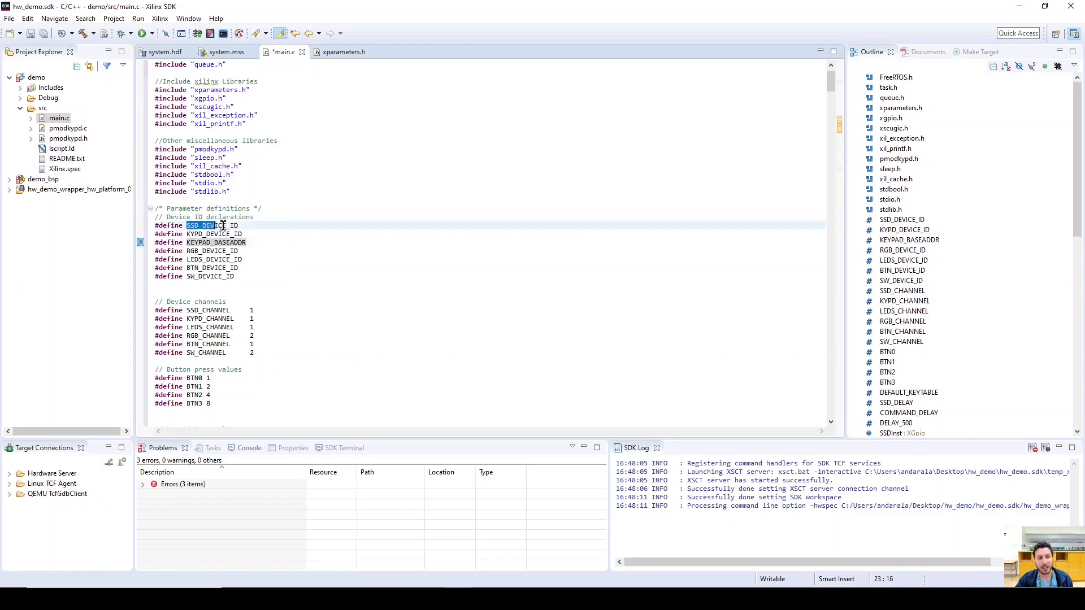
{"action": "left_click", "coordinate": [282, 224]}
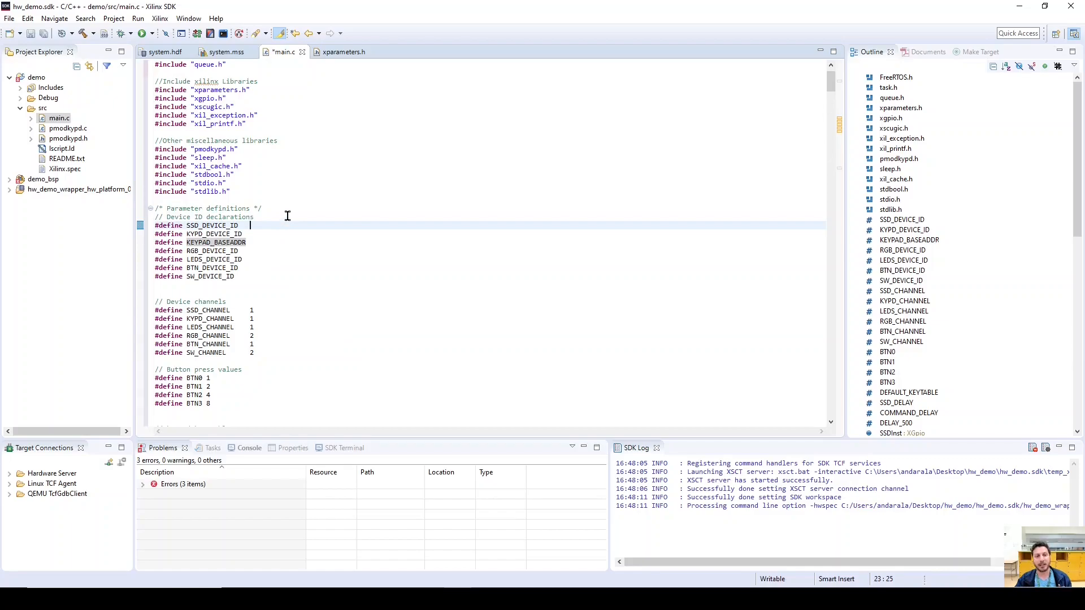
Examine the GPIO driver definitions for the INPUTS, KEYPAD, LEDS and SSD peripherals in xparameters.h.
{"action": "left_click", "coordinate": [343, 52]}
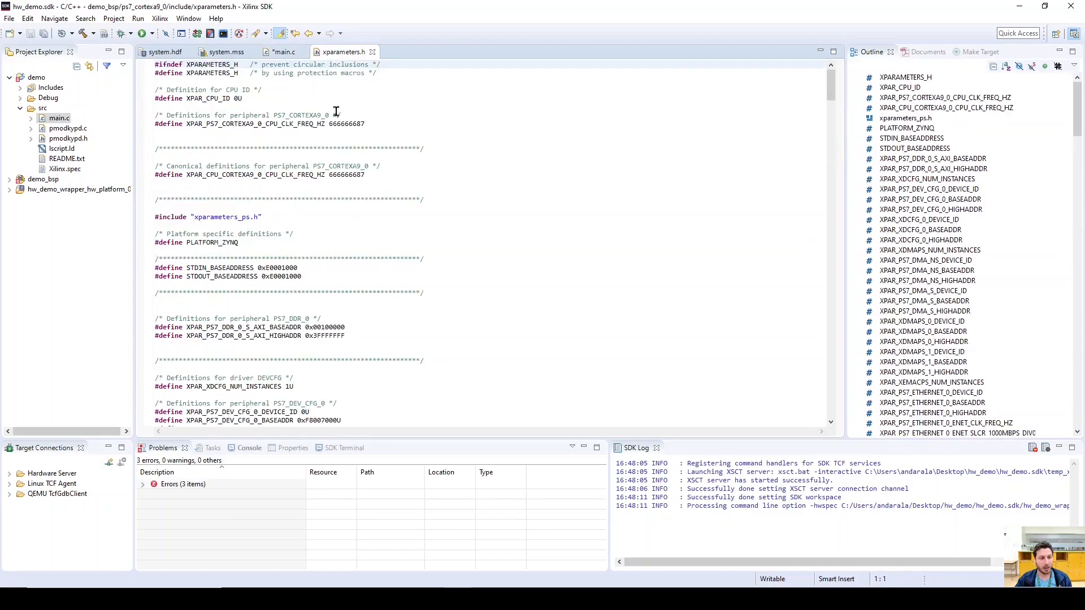
{"action": "left_click_drag", "start_coordinate": [831, 87], "coordinate": [812, 137]}
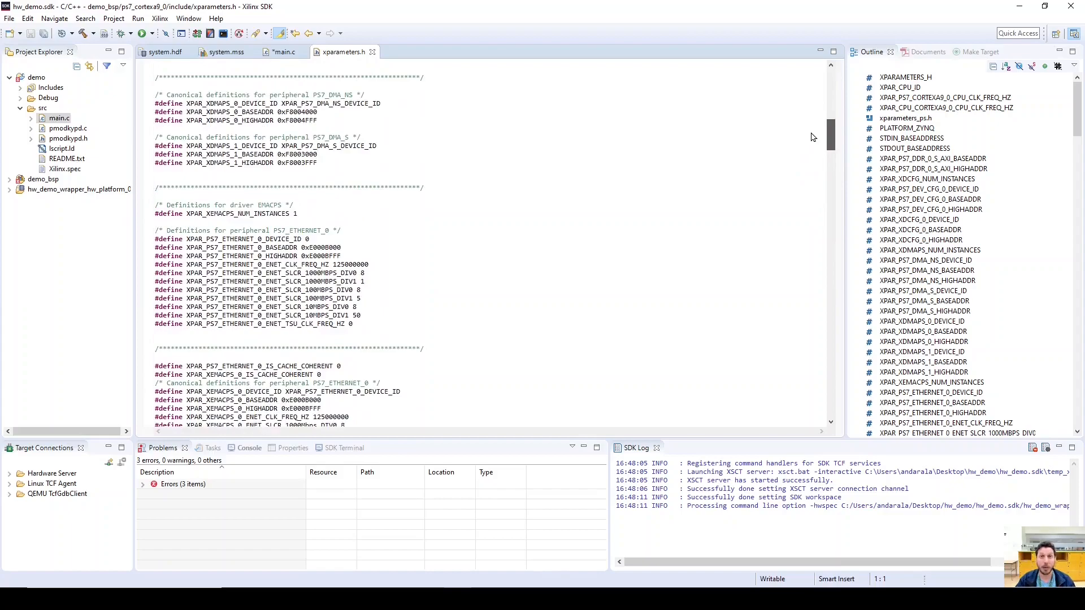
{"action": "scroll", "coordinate": [814, 137], "scroll_direction": "down", "scroll_amount": 1}
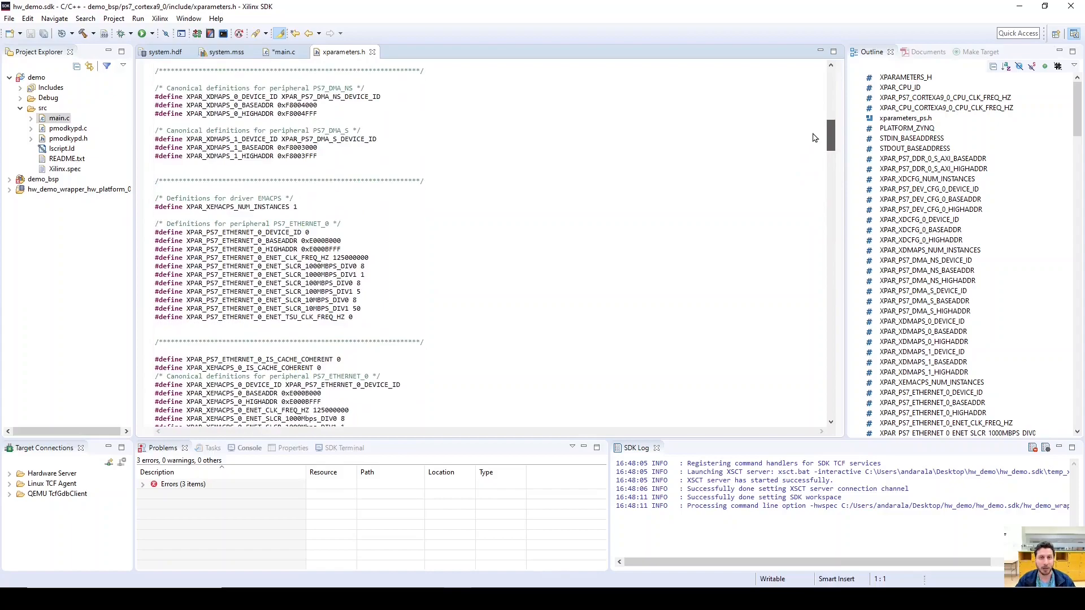
{"action": "scroll", "coordinate": [814, 137], "scroll_direction": "down", "scroll_amount": 8}
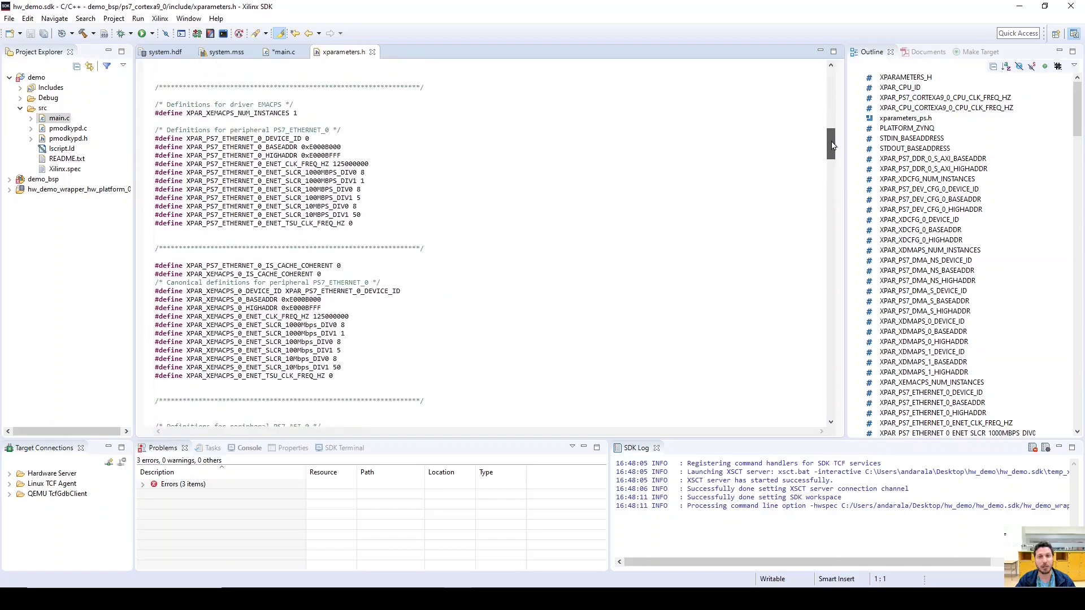
{"action": "scroll", "coordinate": [832, 154], "scroll_direction": "down", "scroll_amount": 7}
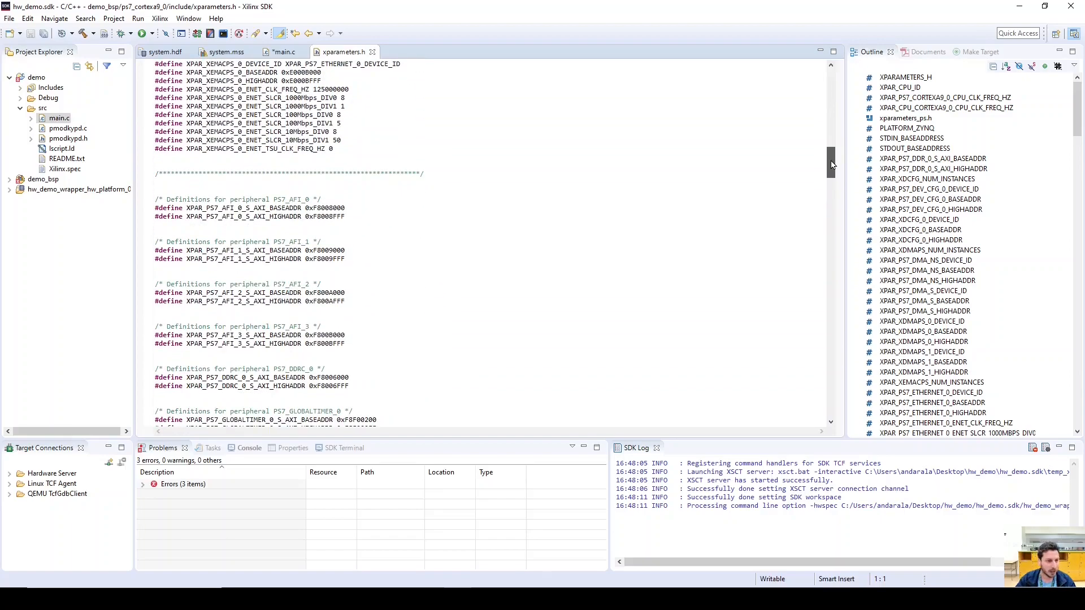
{"action": "left_click_drag", "start_coordinate": [167, 156], "coordinate": [347, 153]}
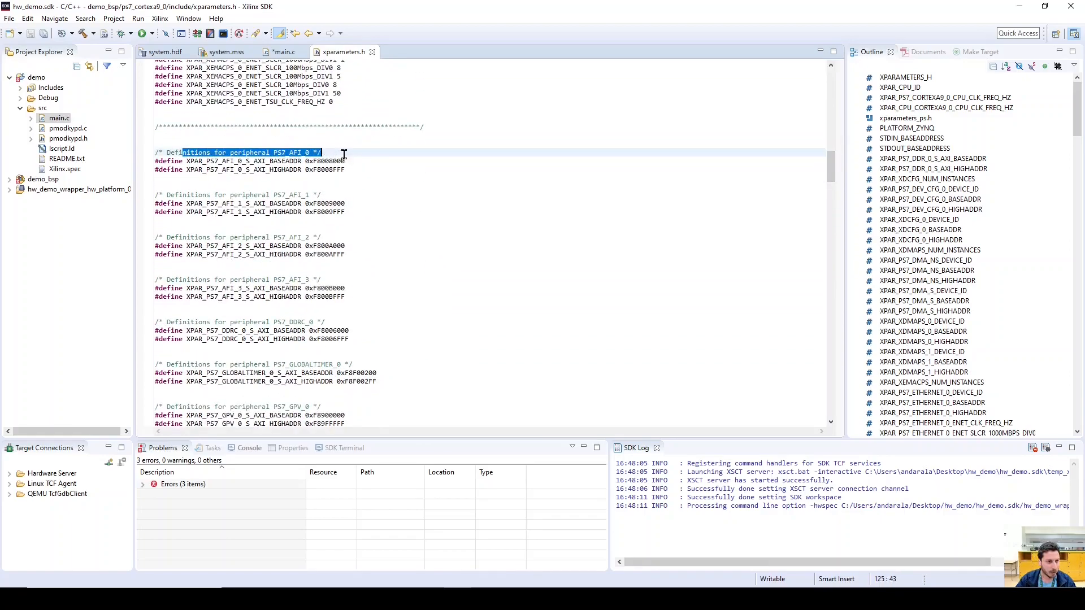
{"action": "scroll", "coordinate": [347, 225], "scroll_direction": "down", "scroll_amount": 7}
{"action": "left_click_drag", "start_coordinate": [216, 229], "coordinate": [337, 238]}
{"action": "scroll", "coordinate": [342, 249], "scroll_direction": "down", "scroll_amount": 11}
{"action": "scroll", "coordinate": [287, 296], "scroll_direction": "down", "scroll_amount": 9}
{"action": "left_click_drag", "start_coordinate": [178, 266], "coordinate": [241, 269]}
{"action": "left_click", "coordinate": [243, 270]}
{"action": "scroll", "coordinate": [390, 281], "scroll_direction": "down", "scroll_amount": 6}
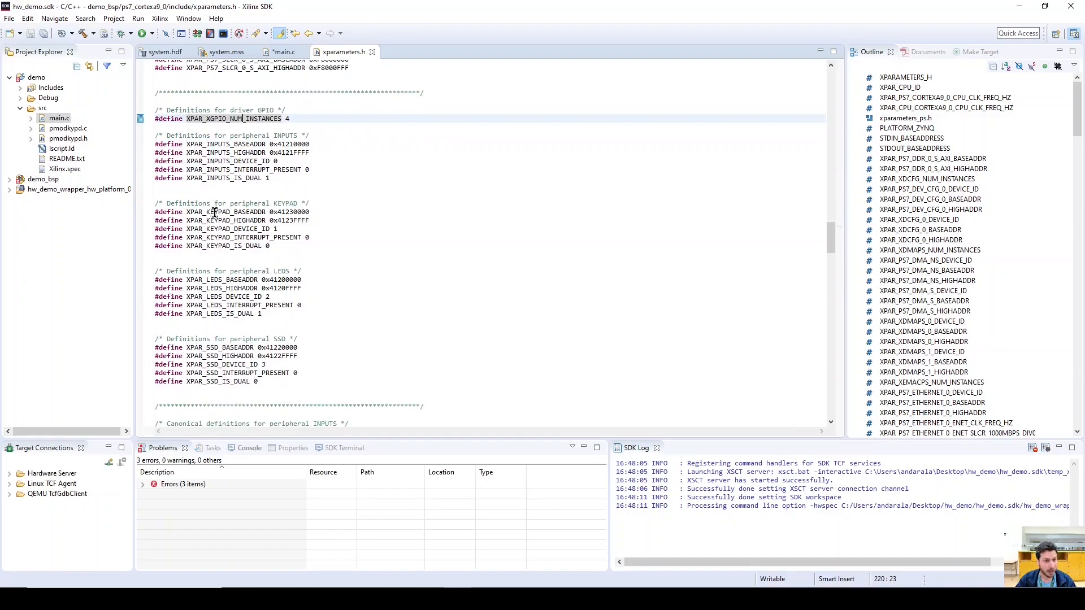
{"action": "double_click", "coordinate": [282, 201]}
{"action": "double_click", "coordinate": [285, 136]}
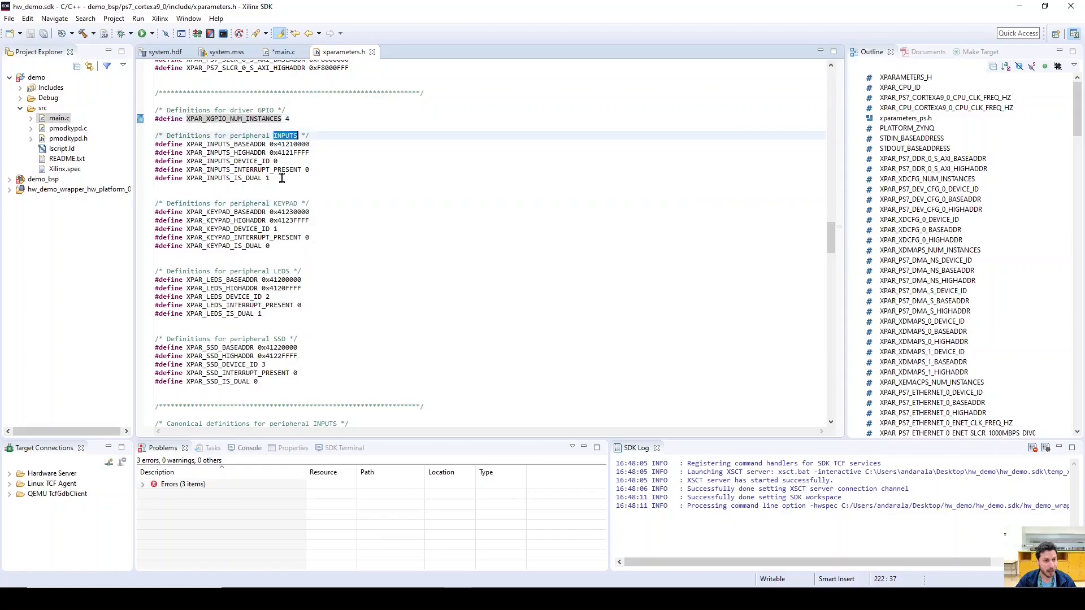
{"action": "double_click", "coordinate": [282, 271]}
{"action": "double_click", "coordinate": [279, 339]}
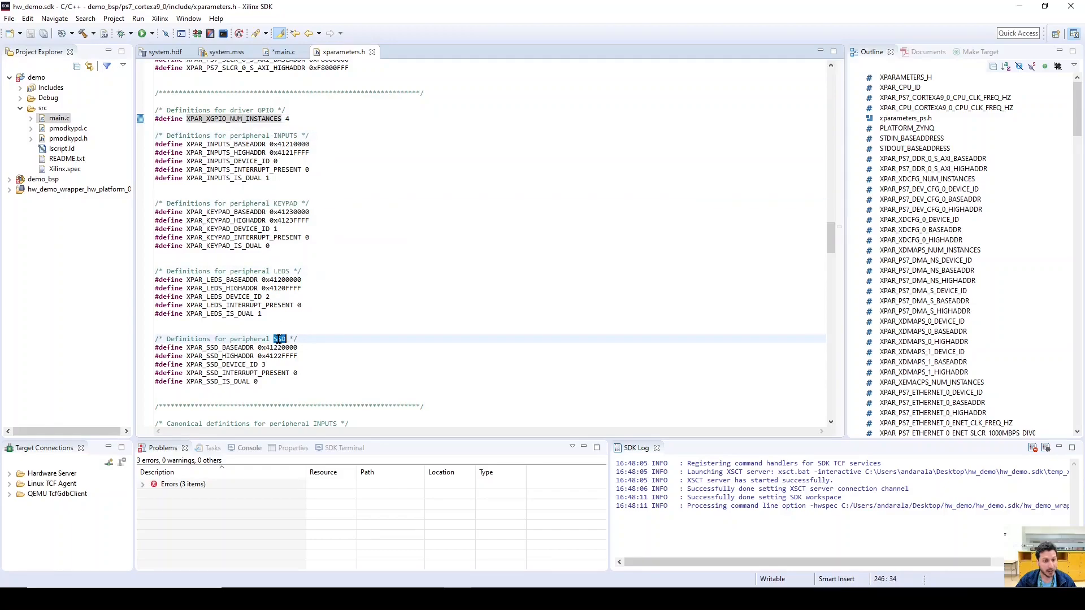
Define SSD_DEVICE_ID in main.c as XPAR_SSD_DEVICE_ID, copying the name from xparameters.h.
{"action": "left_click", "coordinate": [282, 52]}
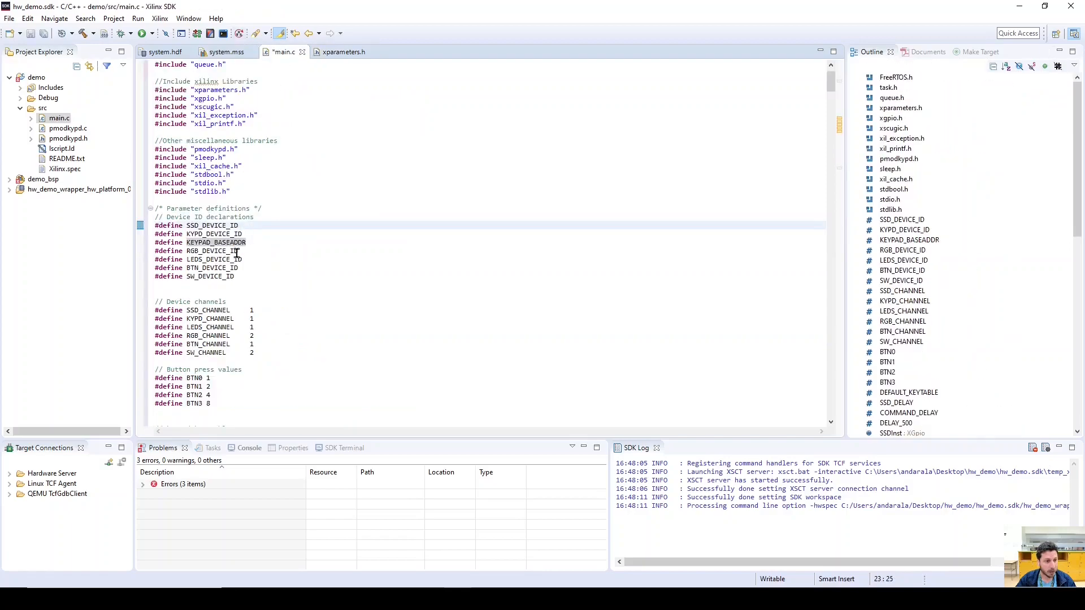
{"action": "left_click", "coordinate": [342, 52]}
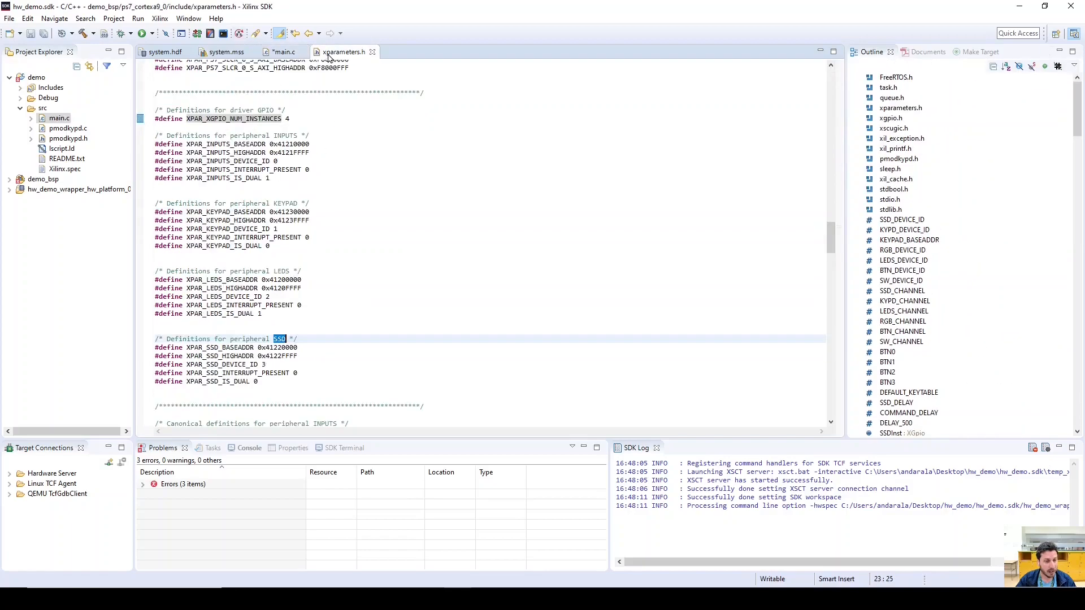
{"action": "double_click", "coordinate": [230, 363]}
{"action": "key", "text": "ctrl+c"}
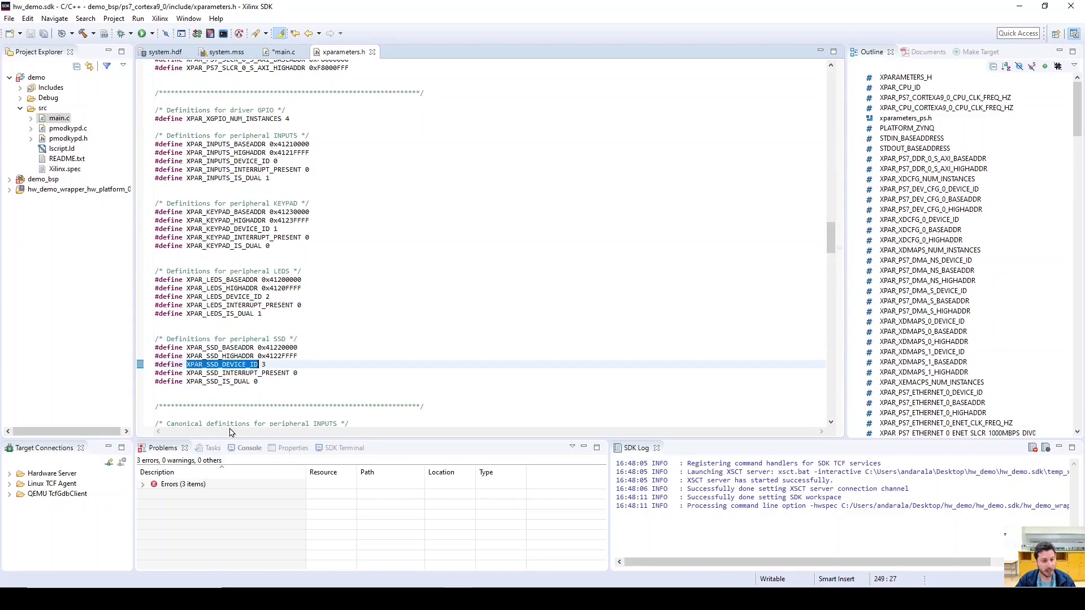
{"action": "left_click", "coordinate": [285, 51]}
{"action": "key", "text": "ctrl+v"}
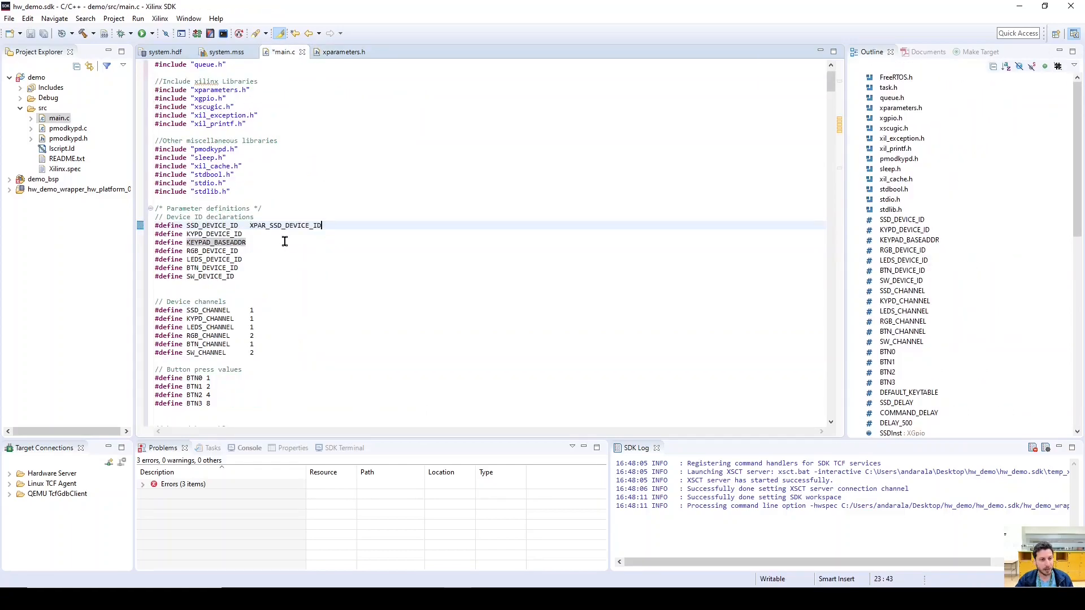
Define KYPD_DEVICE_ID in main.c as XPAR_KEYPAD_DEVICE_ID, copying the name from the KEYPAD definitions in xparameters.h.
{"action": "left_click", "coordinate": [335, 52]}
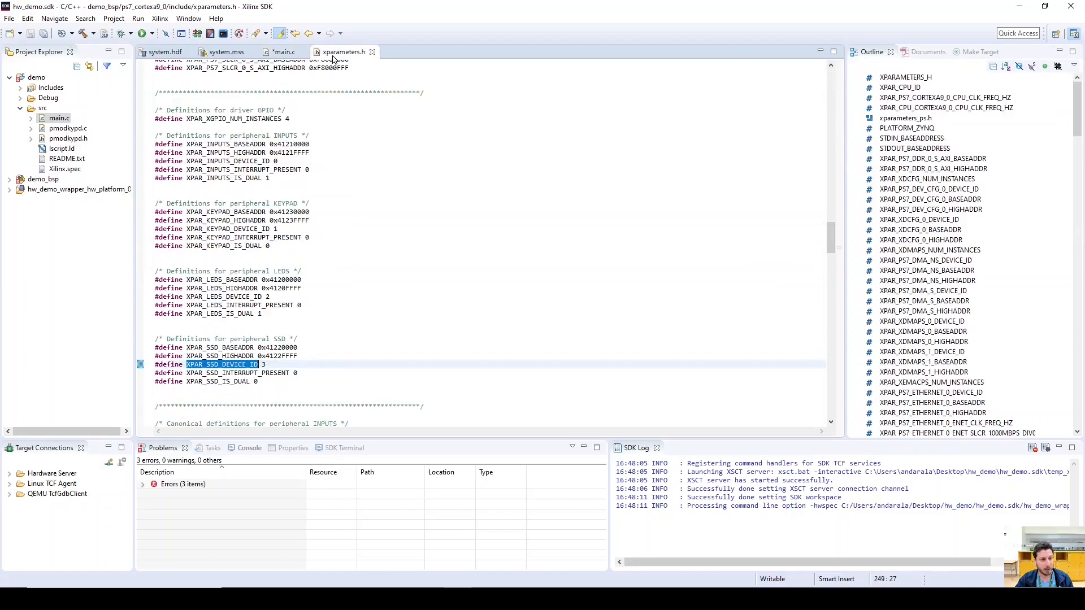
{"action": "left_click", "coordinate": [277, 204]}
{"action": "double_click", "coordinate": [225, 229]}
{"action": "key", "text": "ctrl+c"}
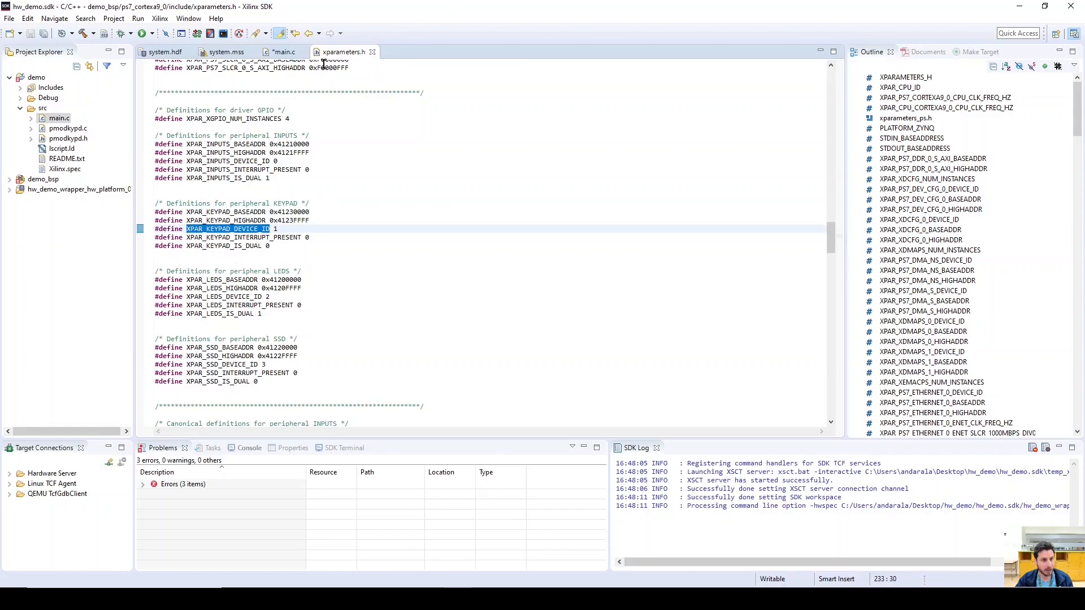
{"action": "left_click", "coordinate": [285, 52]}
{"action": "left_click", "coordinate": [280, 234]}
{"action": "key", "text": "Tab"}
{"action": "key", "text": "ctrl+v"}
Define KEYPAD_BASEADDR in main.c as XPAR_KEYPAD_BASEADDR, copying the name from the KEYPAD definitions in xparameters.h.
{"action": "left_click_drag", "start_coordinate": [188, 243], "coordinate": [246, 243]}
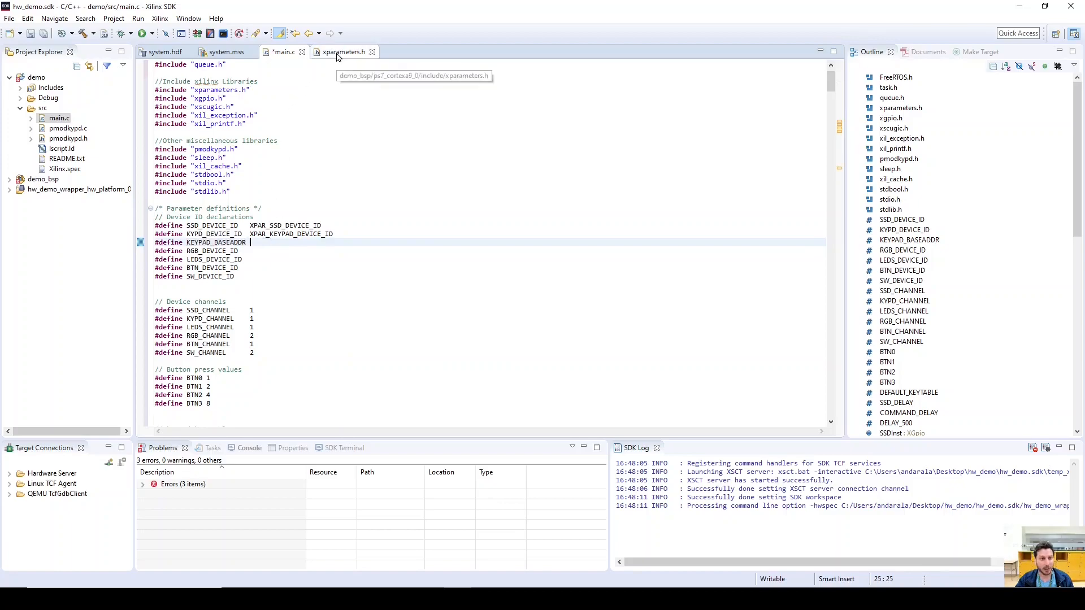
{"action": "left_click", "coordinate": [338, 55]}
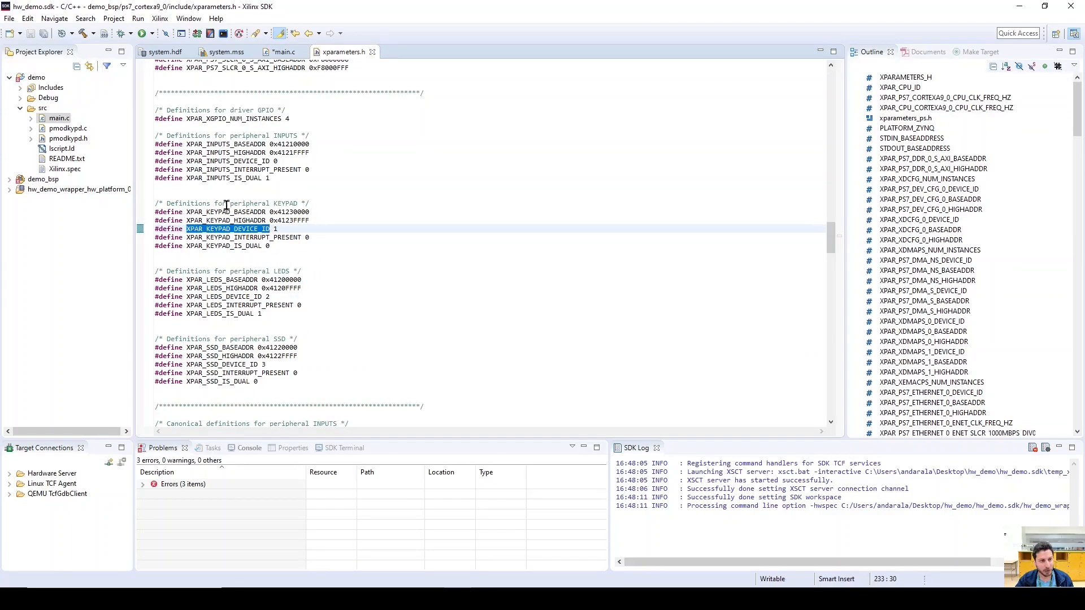
{"action": "left_click_drag", "start_coordinate": [299, 201], "coordinate": [301, 198]}
{"action": "left_click", "coordinate": [300, 198]}
{"action": "double_click", "coordinate": [291, 200]}
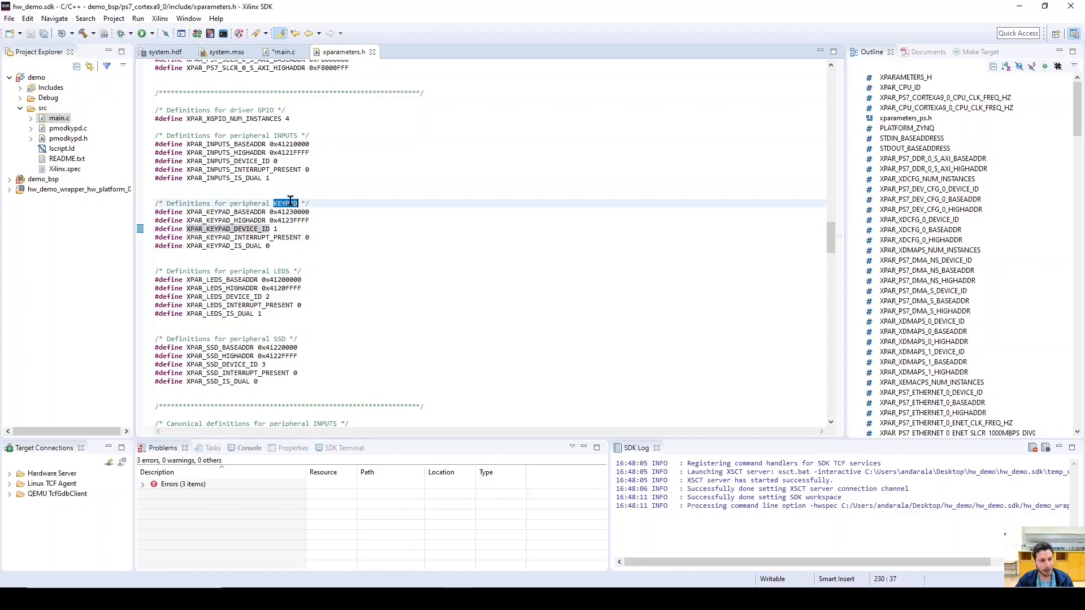
{"action": "left_click", "coordinate": [243, 212]}
{"action": "double_click", "coordinate": [246, 220]}
{"action": "double_click", "coordinate": [233, 212]}
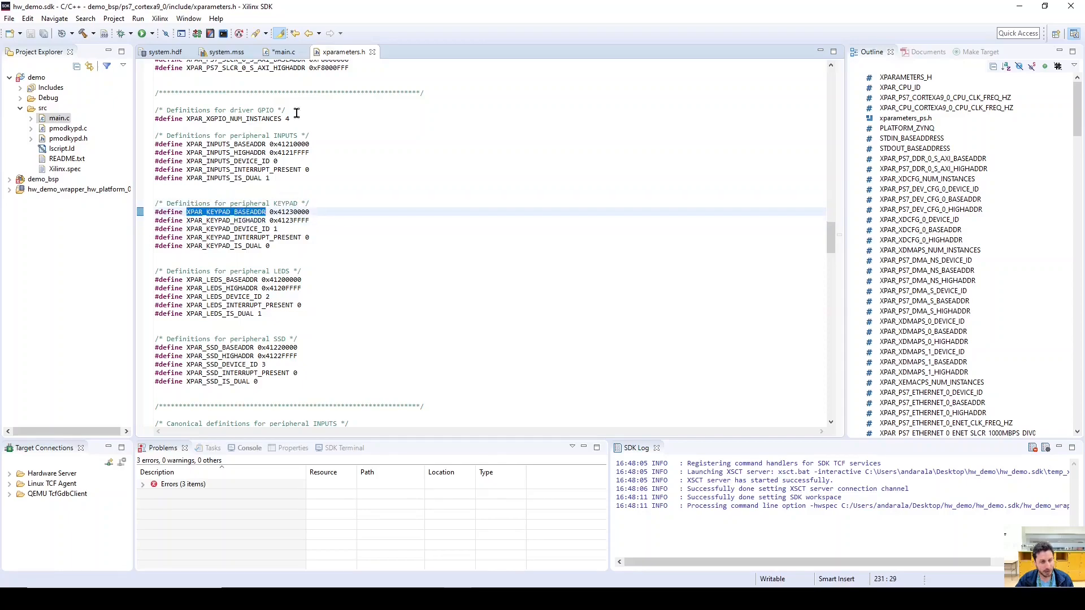
{"action": "key", "text": "ctrl+c"}
{"action": "left_click", "coordinate": [284, 51]}
{"action": "key", "text": "ctrl+v"}
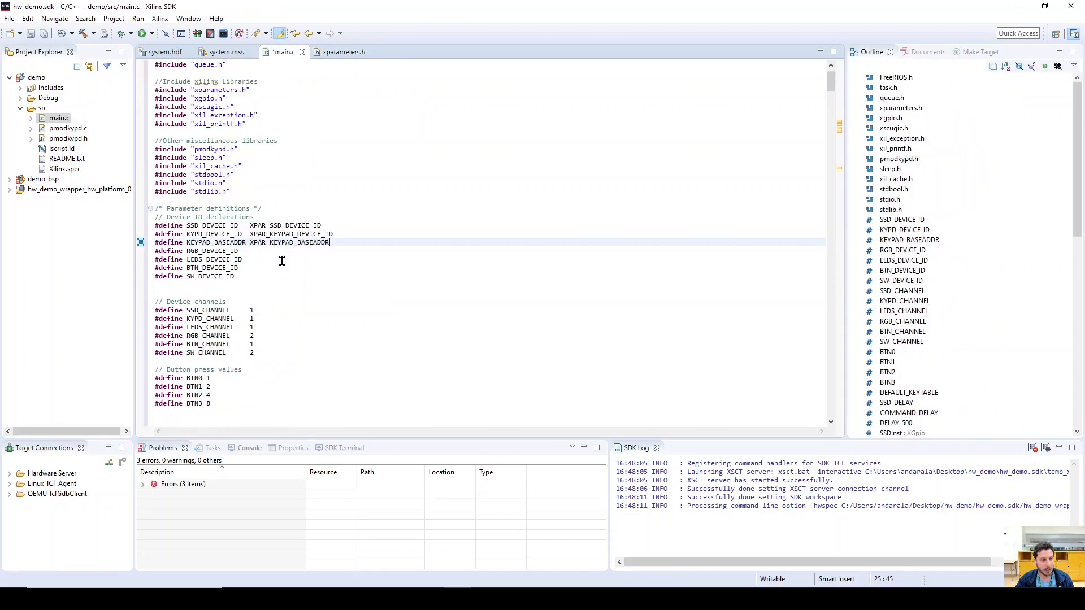
Define both RGB_DEVICE_ID and LEDS_DEVICE_ID in main.c as XPAR_LEDS_DEVICE_ID, copied from the LEDS definitions in xparameters.h.
{"action": "left_click", "coordinate": [255, 251]}
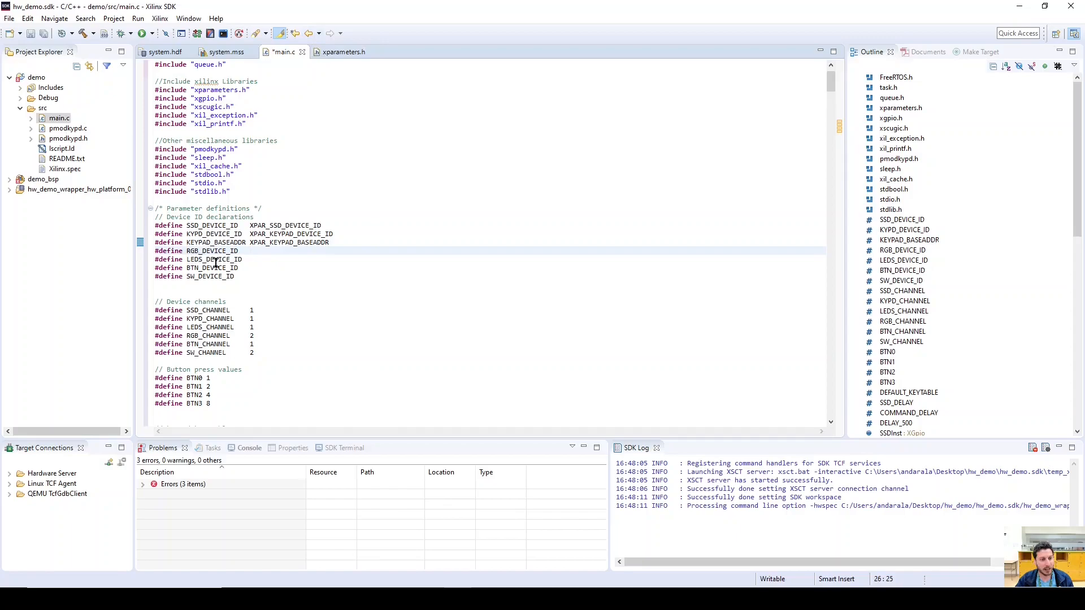
{"action": "left_click", "coordinate": [344, 51]}
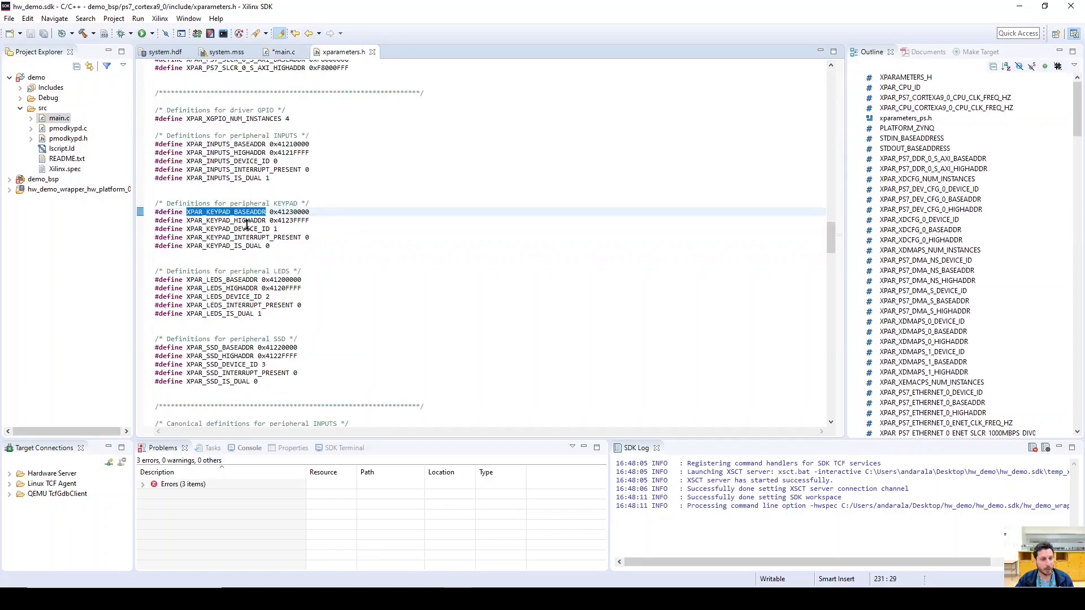
{"action": "double_click", "coordinate": [220, 296]}
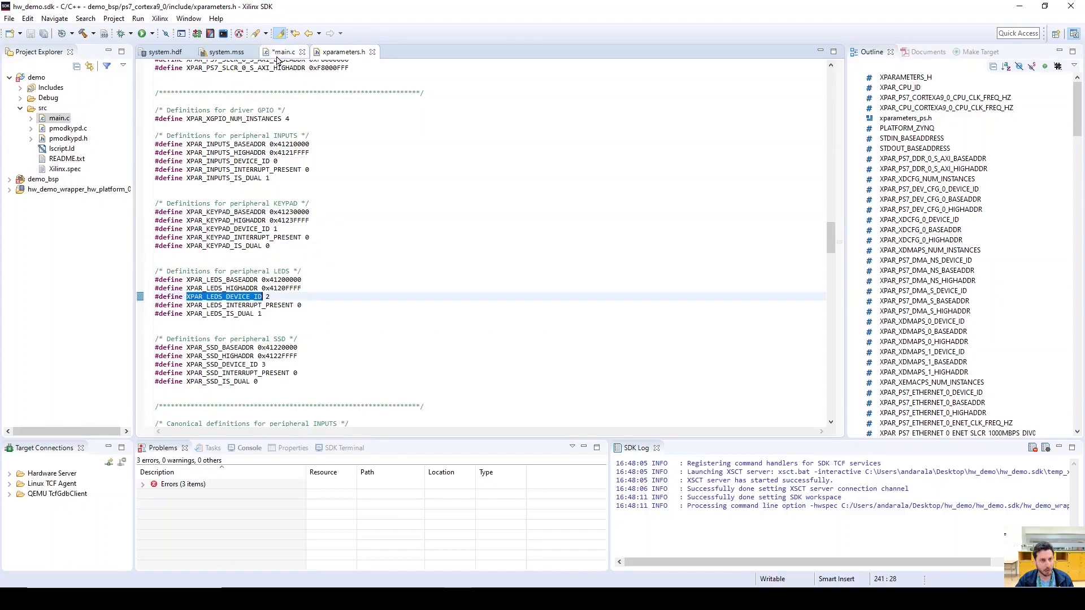
{"action": "left_click", "coordinate": [283, 51]}
{"action": "key", "text": "ctrl+v"}
{"action": "left_click", "coordinate": [270, 259]}
{"action": "key", "text": "ctrl+v"}
{"action": "left_click", "coordinate": [334, 52]}
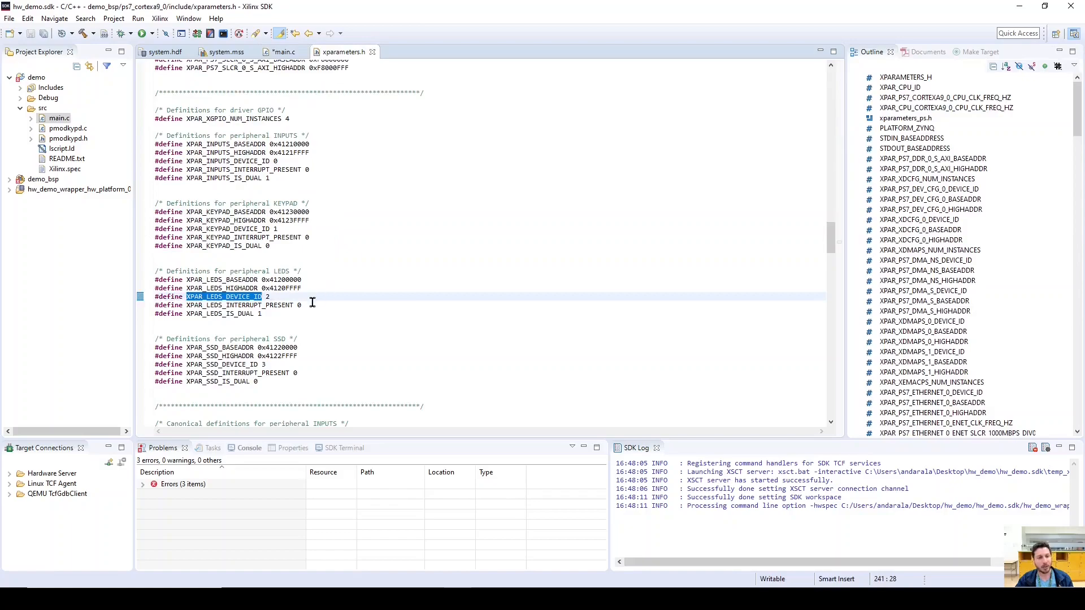
{"action": "double_click", "coordinate": [267, 297]}
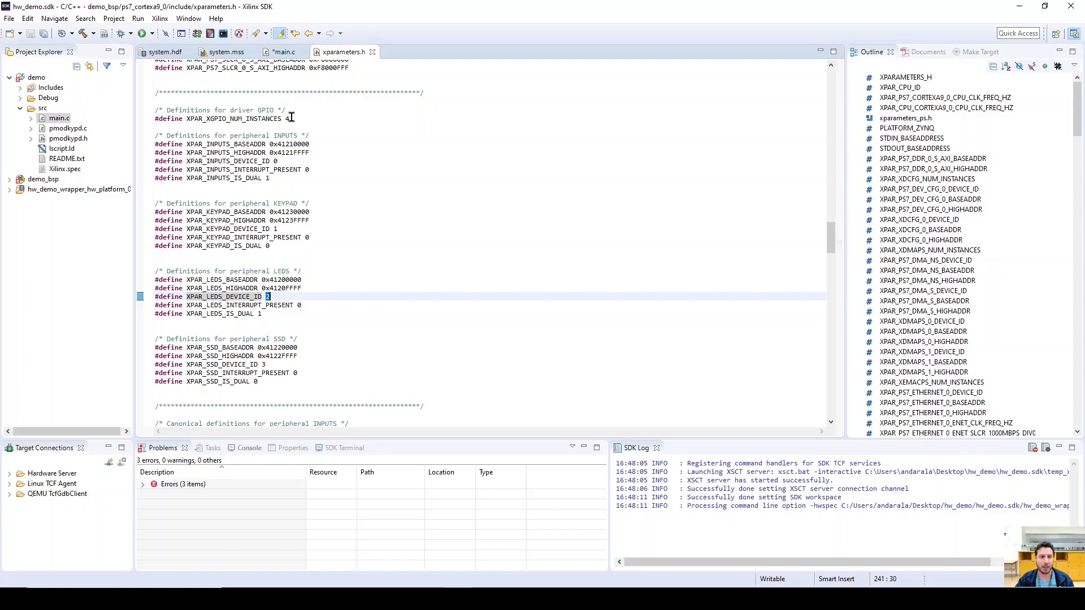
{"action": "left_click", "coordinate": [286, 53]}
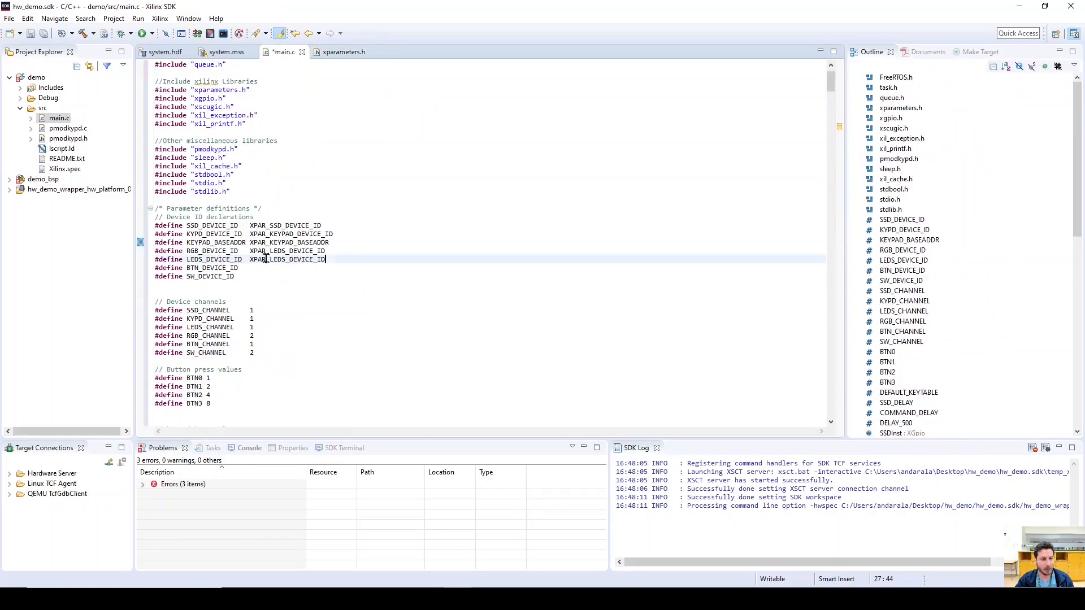
Define BTN_DEVICE_ID and SW_DEVICE_ID in main.c as XPAR_INPUTS_DEVICE_ID, copied from xparameters.h, and save the file.
{"action": "left_click", "coordinate": [338, 57]}
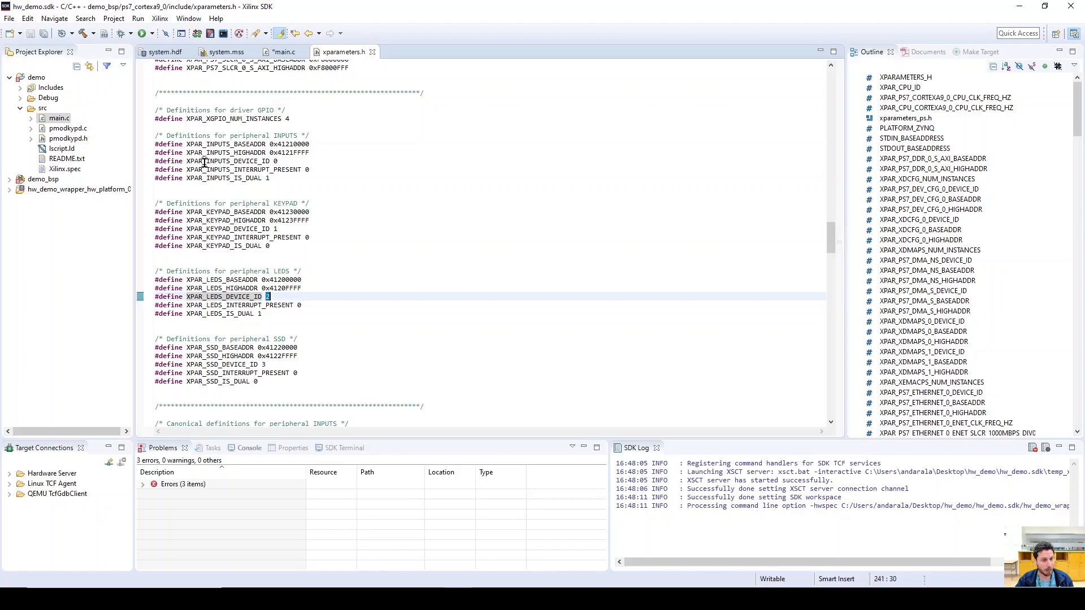
{"action": "double_click", "coordinate": [229, 160]}
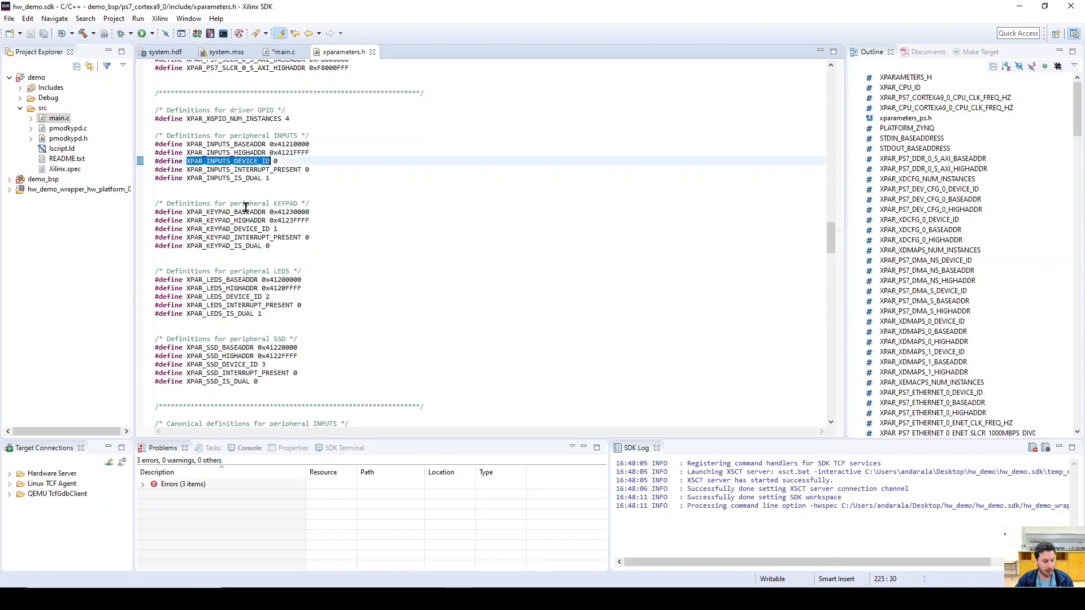
{"action": "left_click", "coordinate": [284, 51]}
{"action": "left_click", "coordinate": [255, 268]}
{"action": "key", "text": "ctrl+v"}
{"action": "left_click", "coordinate": [265, 276]}
{"action": "key", "text": "Tab"}
{"action": "key", "text": "ctrl+v"}
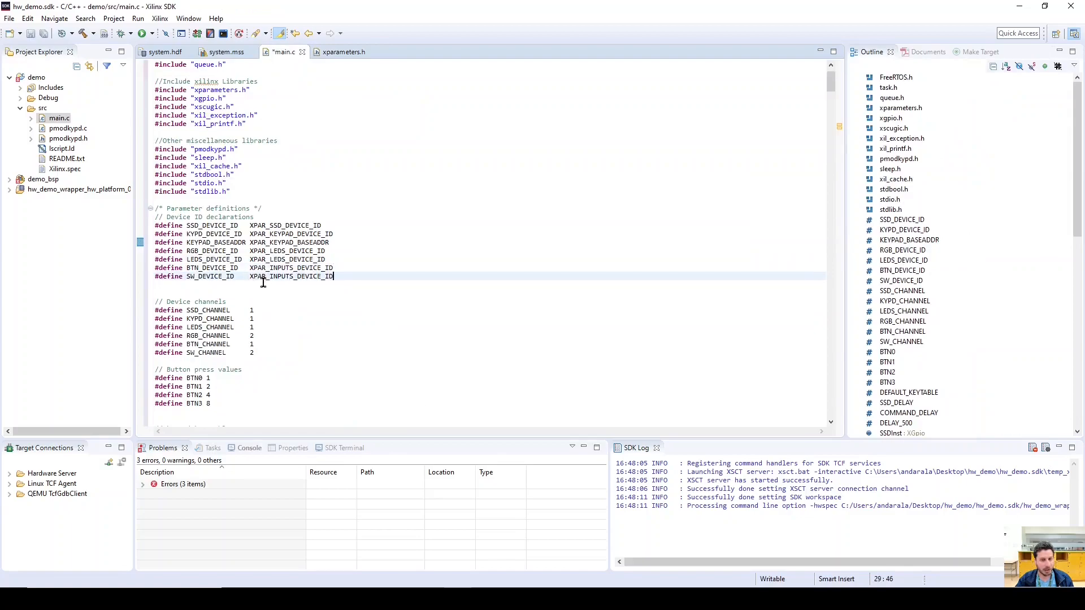
{"action": "key", "text": "ctrl+s"}
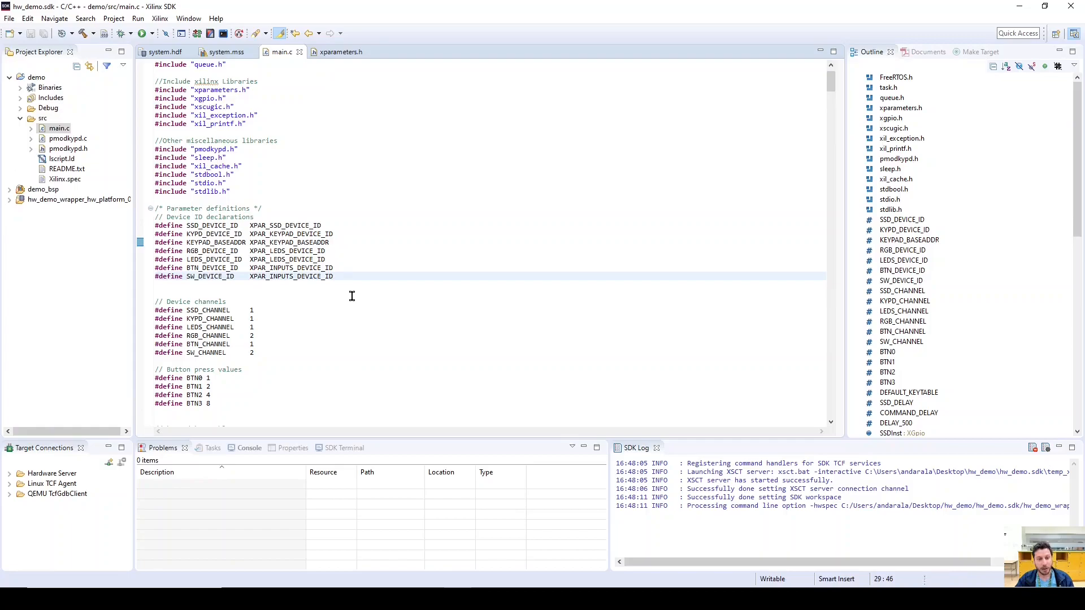
Review the completed device ID declarations and the device channel definitions in main.c.
{"action": "mouse_move", "coordinate": [831, 84]}
{"action": "left_mouse_down"}
{"action": "mouse_move", "coordinate": [829, 407]}
{"action": "mouse_move", "coordinate": [830, 82]}
{"action": "left_mouse_up"}
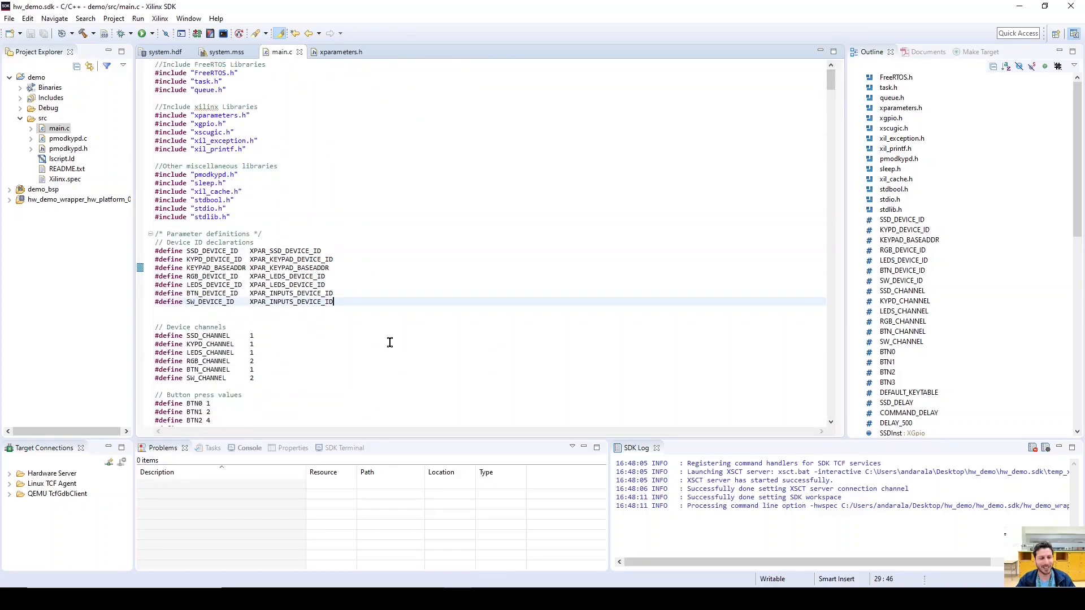
{"action": "left_click_drag", "start_coordinate": [334, 294], "coordinate": [147, 254]}
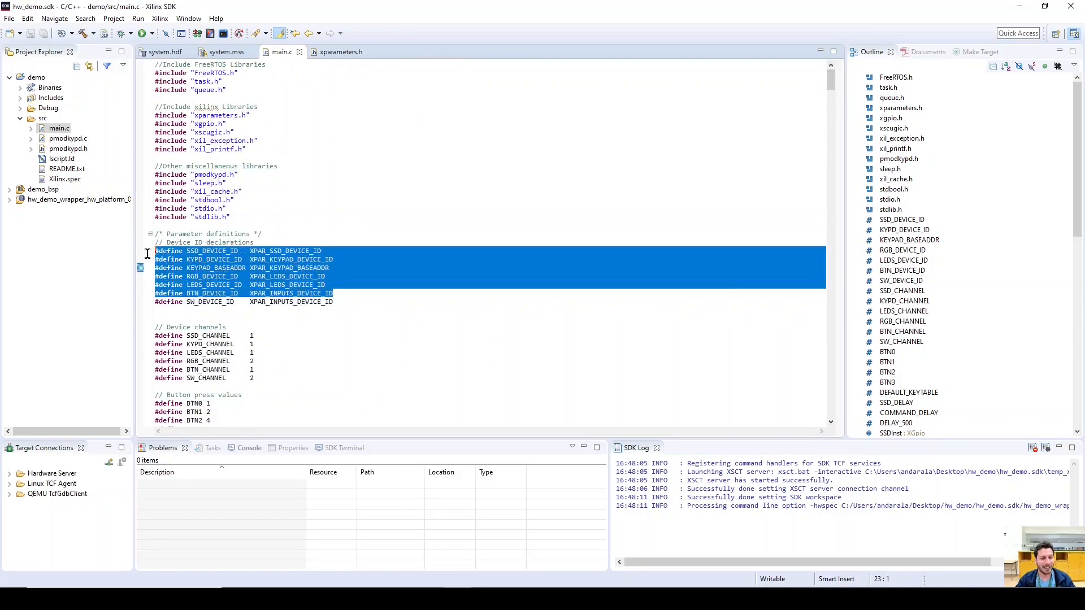
{"action": "left_click", "coordinate": [259, 303]}
{"action": "scroll", "coordinate": [261, 342], "scroll_direction": "down", "scroll_amount": 3}
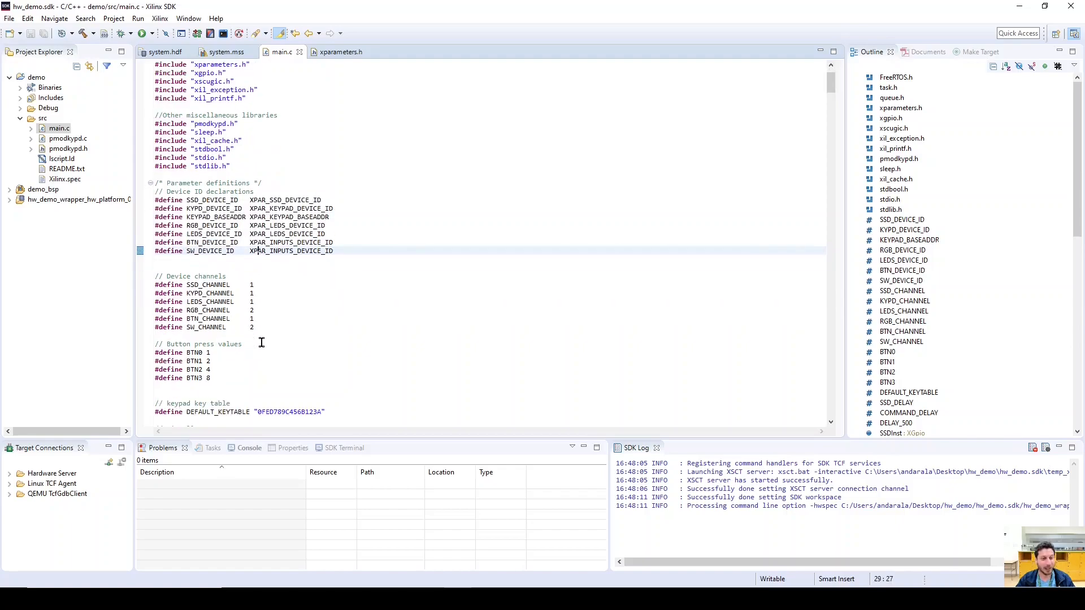
{"action": "scroll", "coordinate": [261, 328], "scroll_direction": "up", "scroll_amount": 1}
{"action": "left_click_drag", "start_coordinate": [156, 200], "coordinate": [372, 253]}
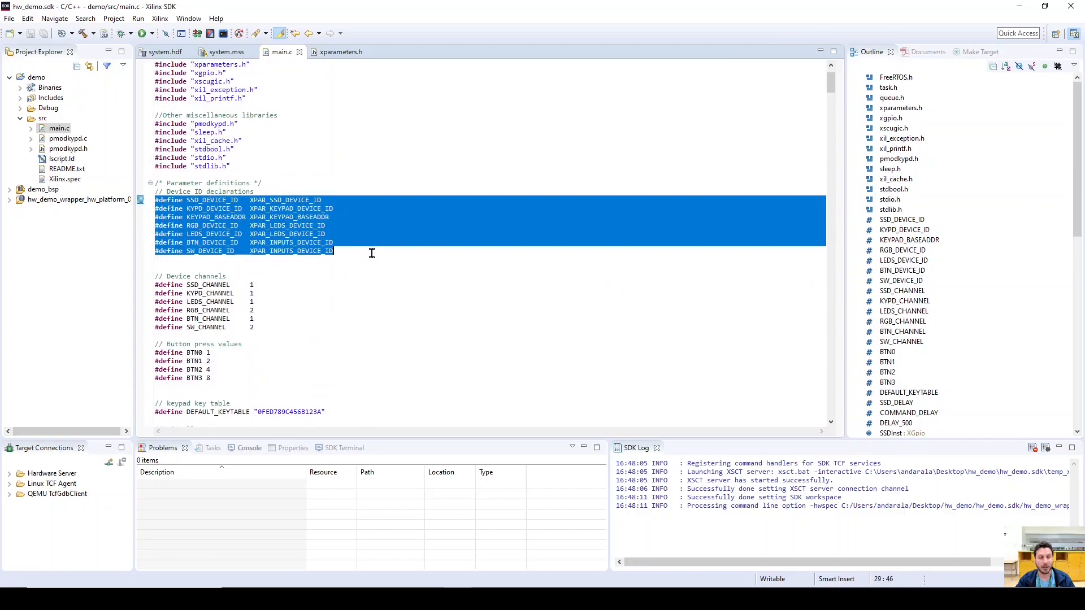
{"action": "left_click", "coordinate": [372, 253]}
{"action": "left_click_drag", "start_coordinate": [154, 284], "coordinate": [283, 324]}
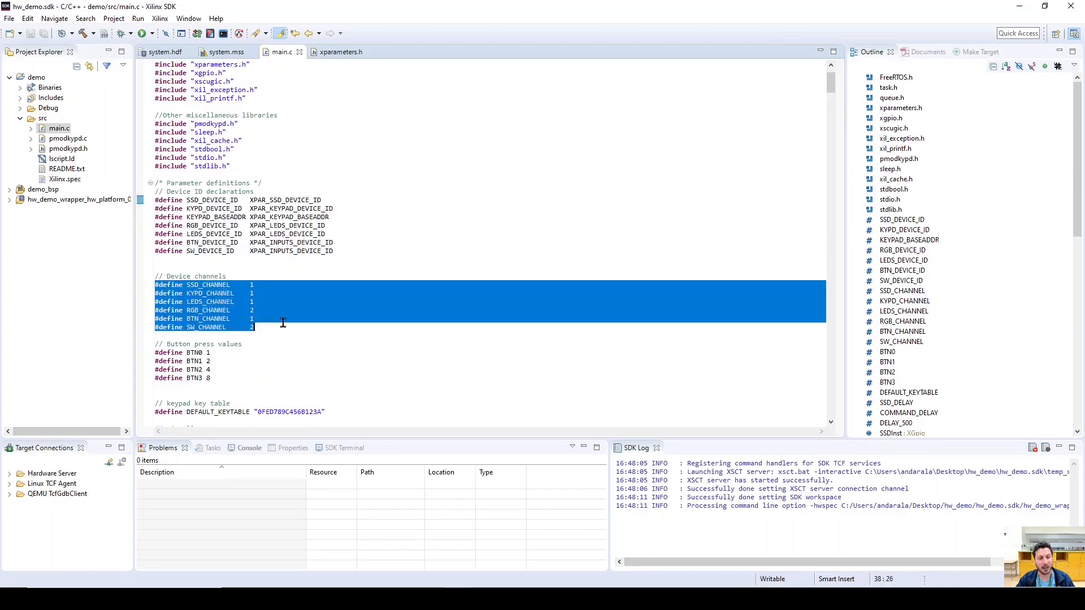
{"action": "left_click", "coordinate": [283, 324]}
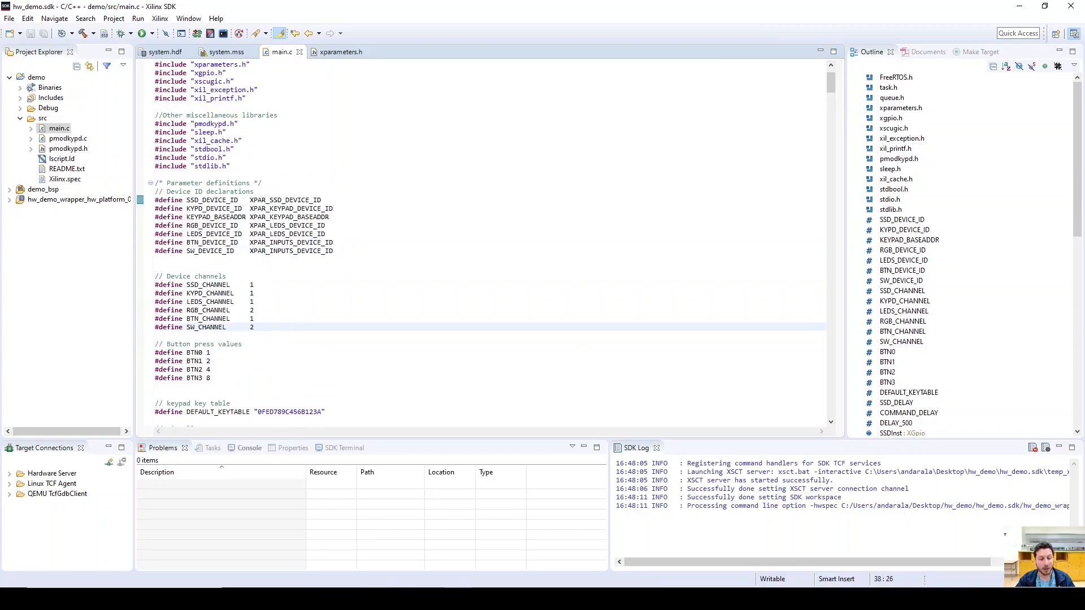
Switch to Vivado and examine which external ports connect to the channels of the leds, inputs, ssd and keypad AXI GPIO blocks.
{"action": "left_click", "coordinate": [509, 599]}
{"action": "scroll", "coordinate": [625, 316], "scroll_direction": "up", "scroll_amount": 1}
{"action": "scroll", "coordinate": [626, 317], "scroll_direction": "down", "scroll_amount": 1}
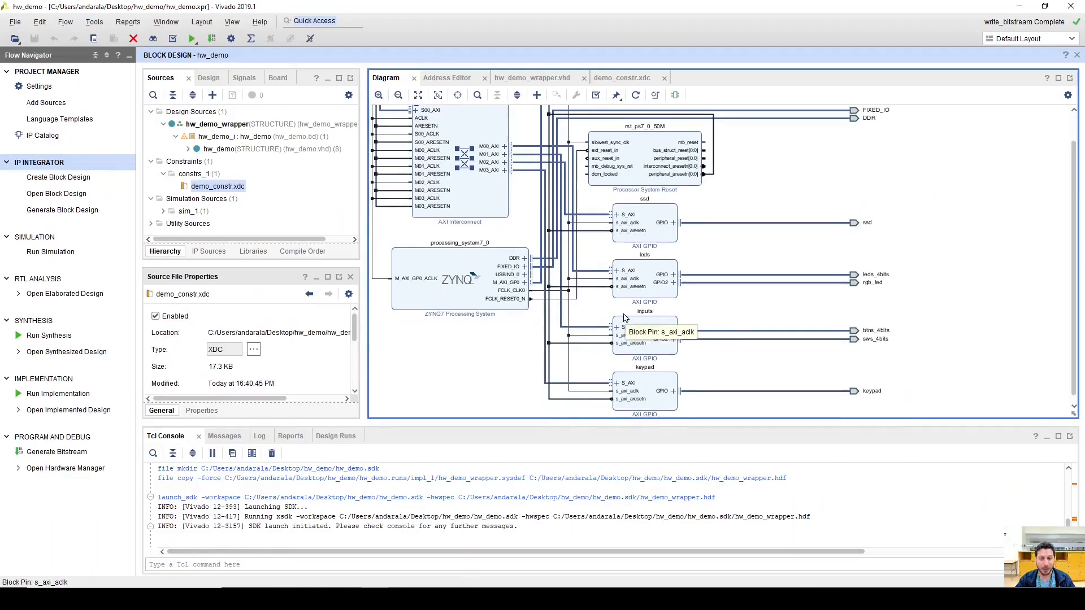
{"action": "scroll", "coordinate": [626, 318], "scroll_direction": "down", "scroll_amount": 1}
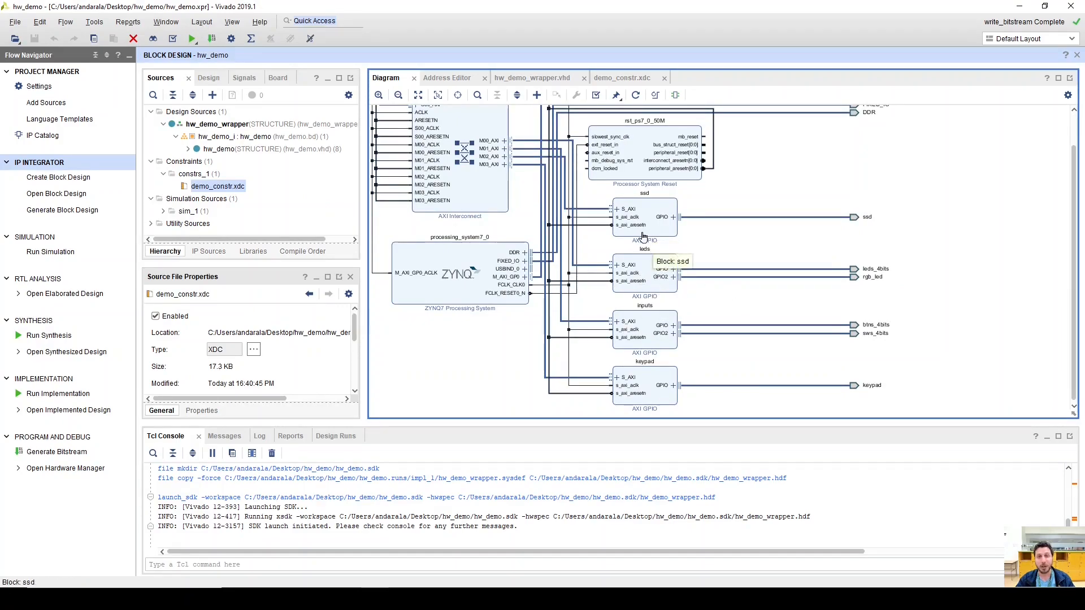
{"action": "left_click", "coordinate": [651, 279]}
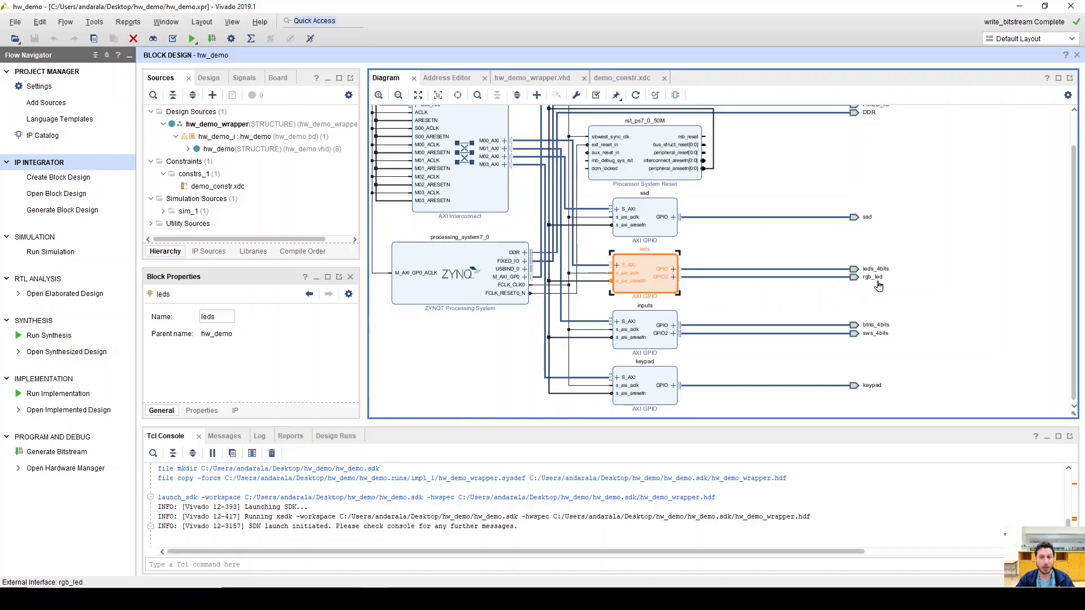
{"action": "left_click", "coordinate": [658, 328]}
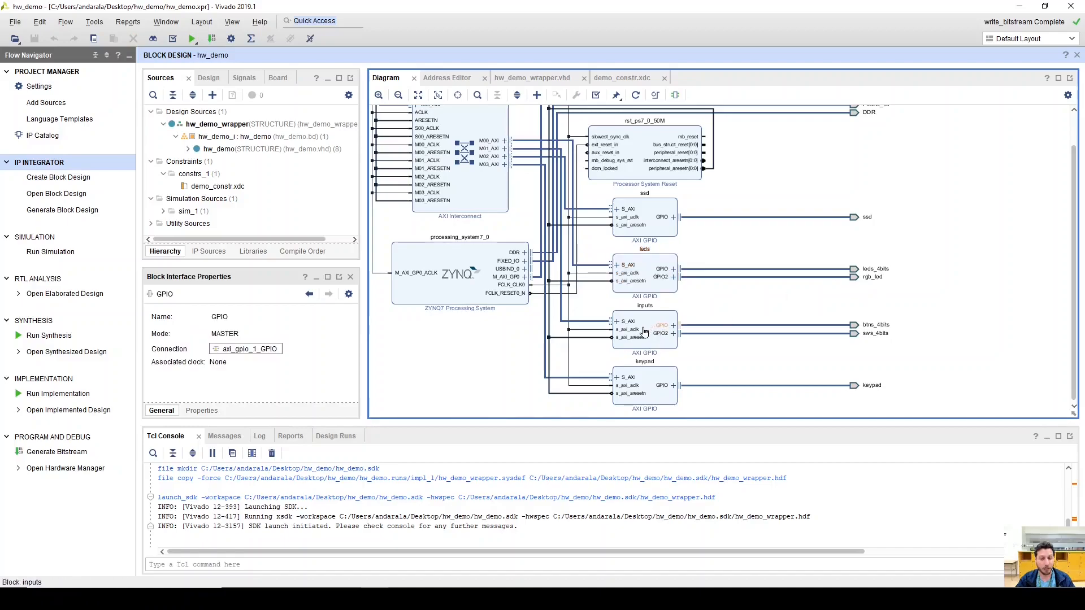
{"action": "left_click", "coordinate": [644, 331]}
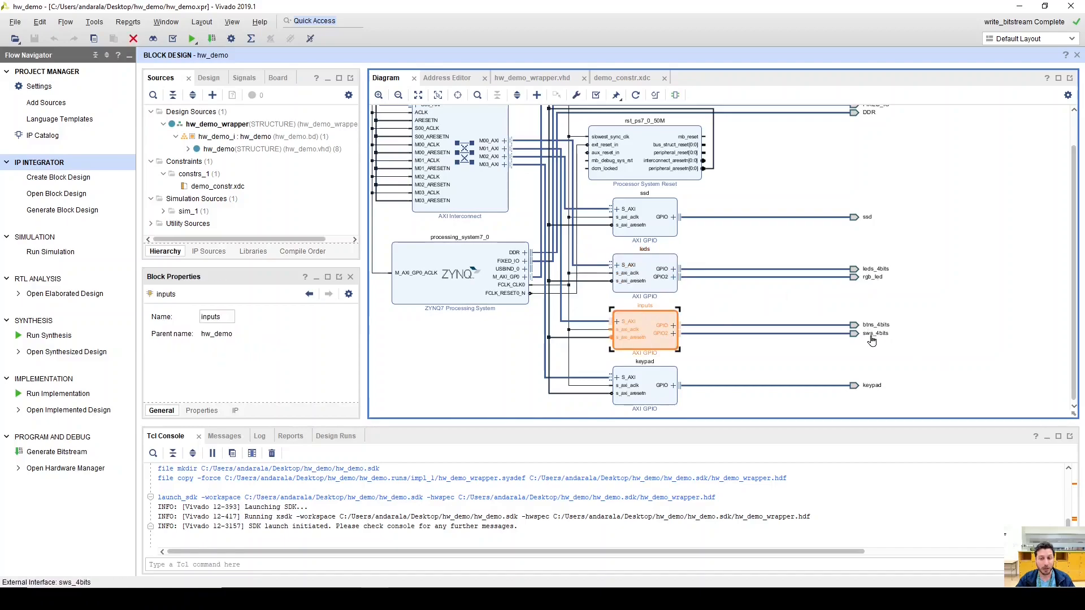
{"action": "left_click", "coordinate": [645, 214]}
{"action": "left_click", "coordinate": [649, 391]}
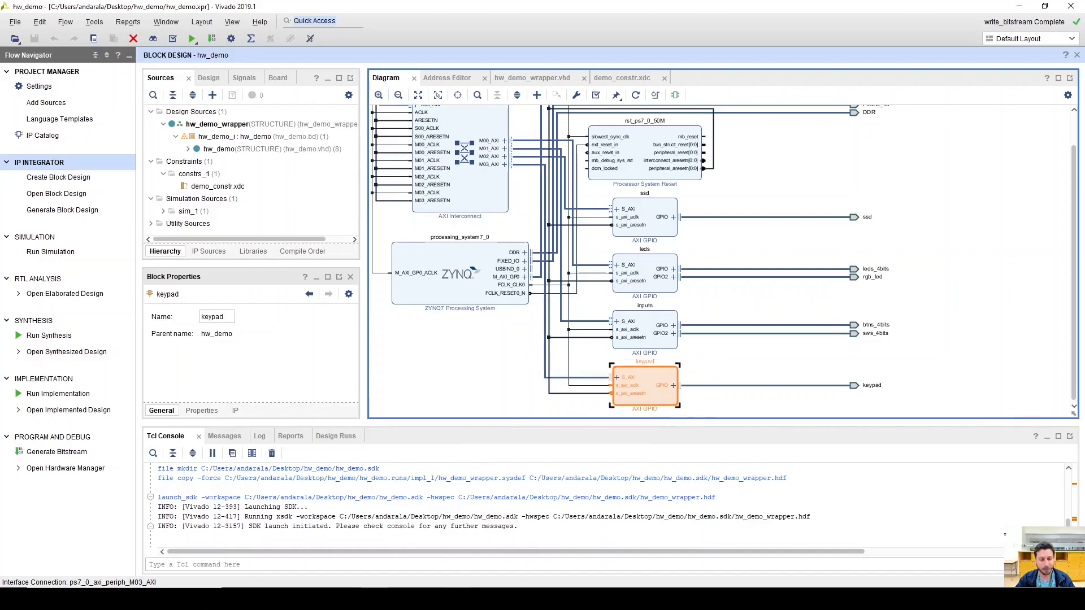
Return to Xilinx SDK and compare the RGB, LEDS, SSD, KYPD, BTN and SW channel definitions in main.c with the block design.
{"action": "mouse_move", "coordinate": [458, 599]}
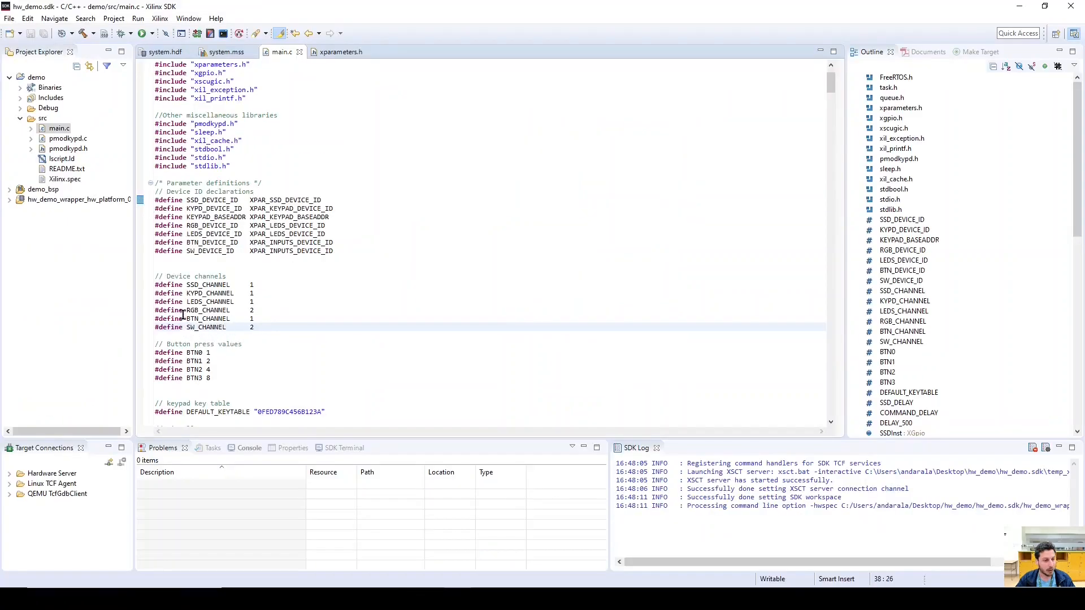
{"action": "left_click_drag", "start_coordinate": [187, 310], "coordinate": [256, 310]}
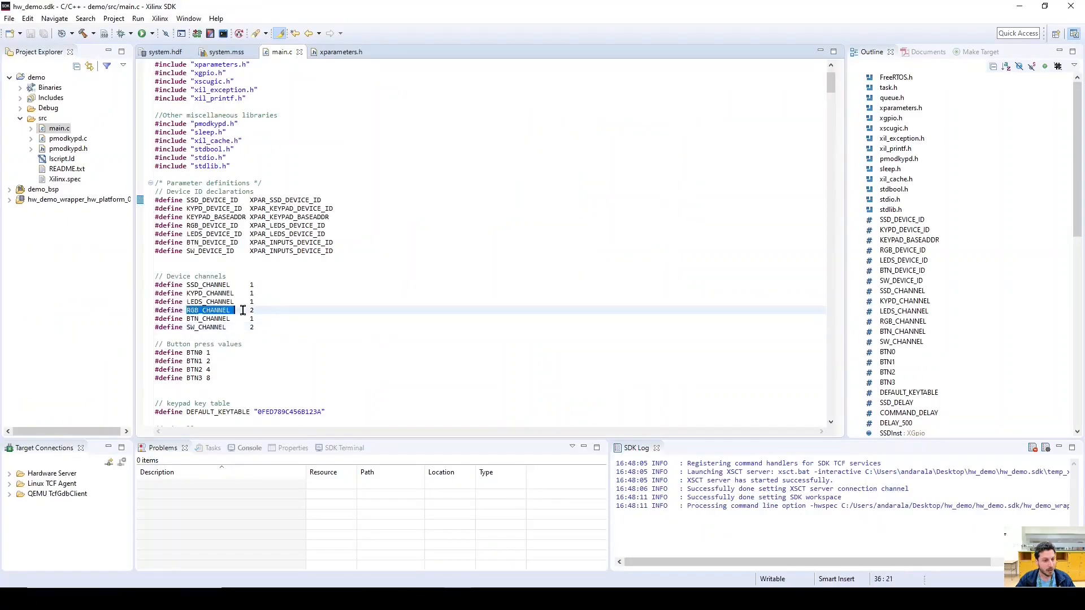
{"action": "left_click", "coordinate": [188, 302]}
{"action": "left_click_drag", "start_coordinate": [187, 285], "coordinate": [275, 293]}
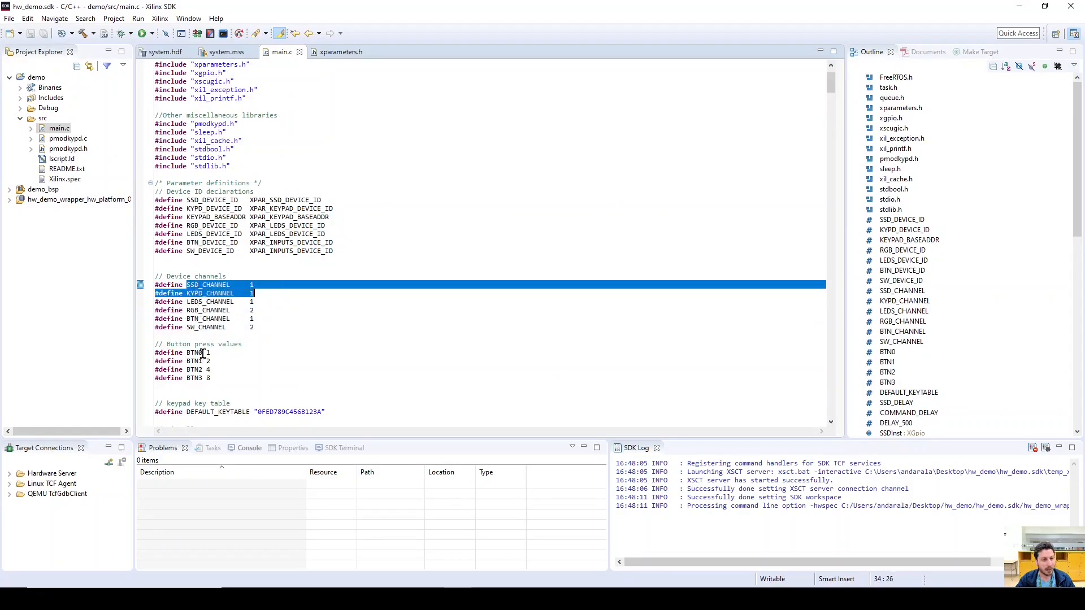
{"action": "left_click_drag", "start_coordinate": [186, 319], "coordinate": [255, 320]}
{"action": "left_click_drag", "start_coordinate": [186, 327], "coordinate": [262, 324]}
Check in Vivado how the inputs block's GPIO channels connect to btns_4bits and sws_4bits, then return to Xilinx SDK and review main.c's channel definitions.
{"action": "left_click", "coordinate": [390, 599]}
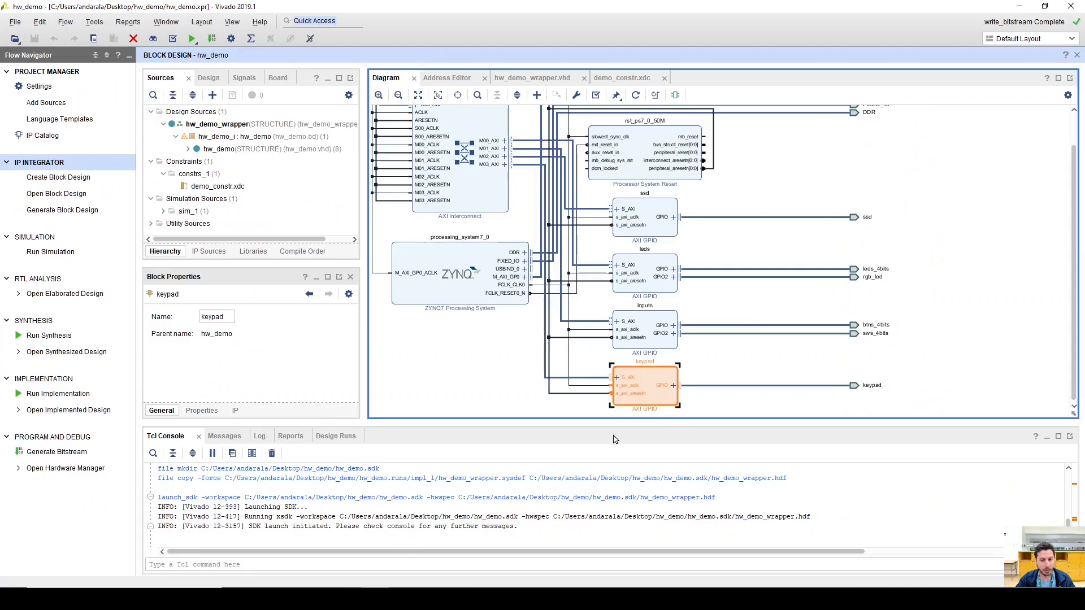
{"action": "left_click", "coordinate": [664, 331]}
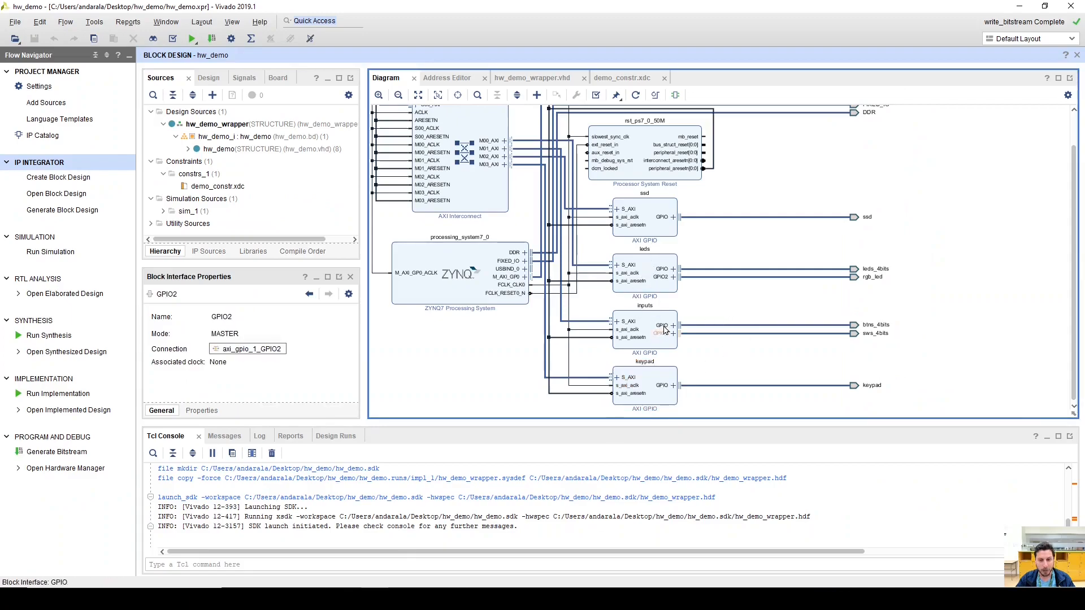
{"action": "left_click", "coordinate": [853, 325]}
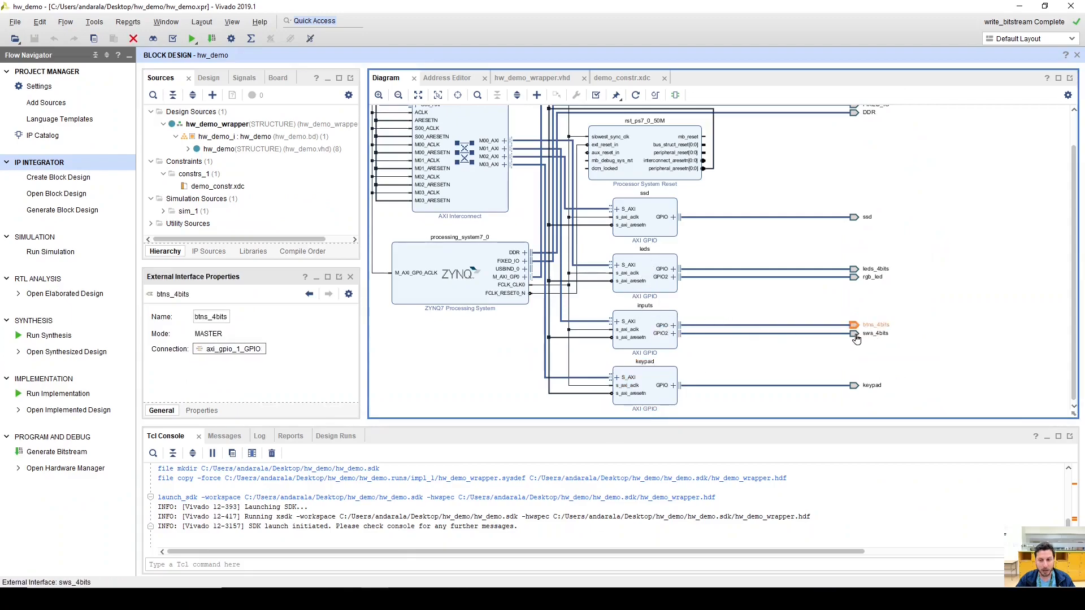
{"action": "left_click", "coordinate": [799, 334]}
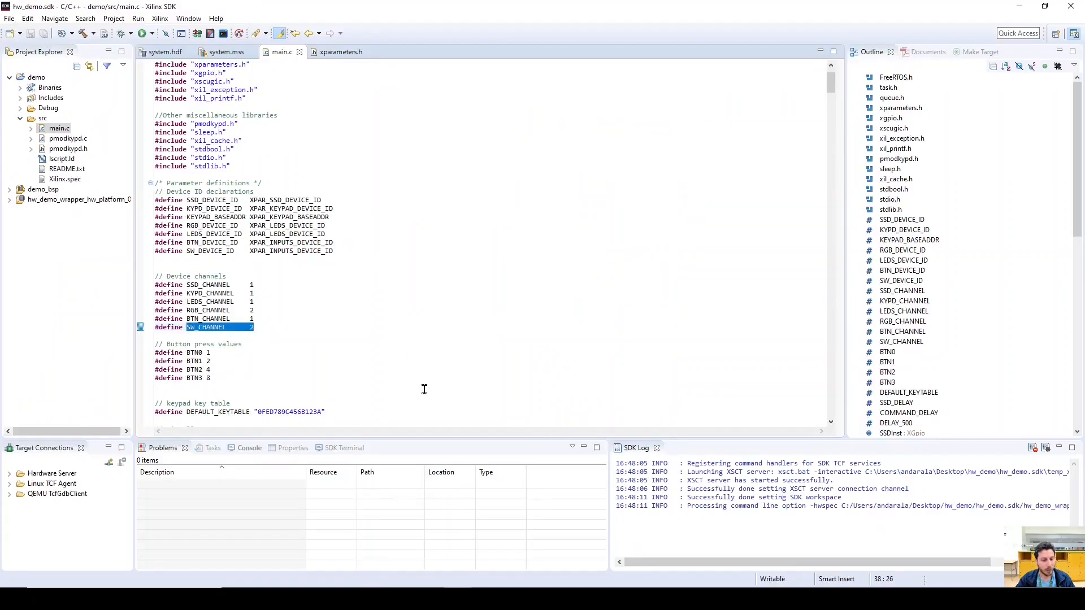
{"action": "left_click", "coordinate": [383, 292]}
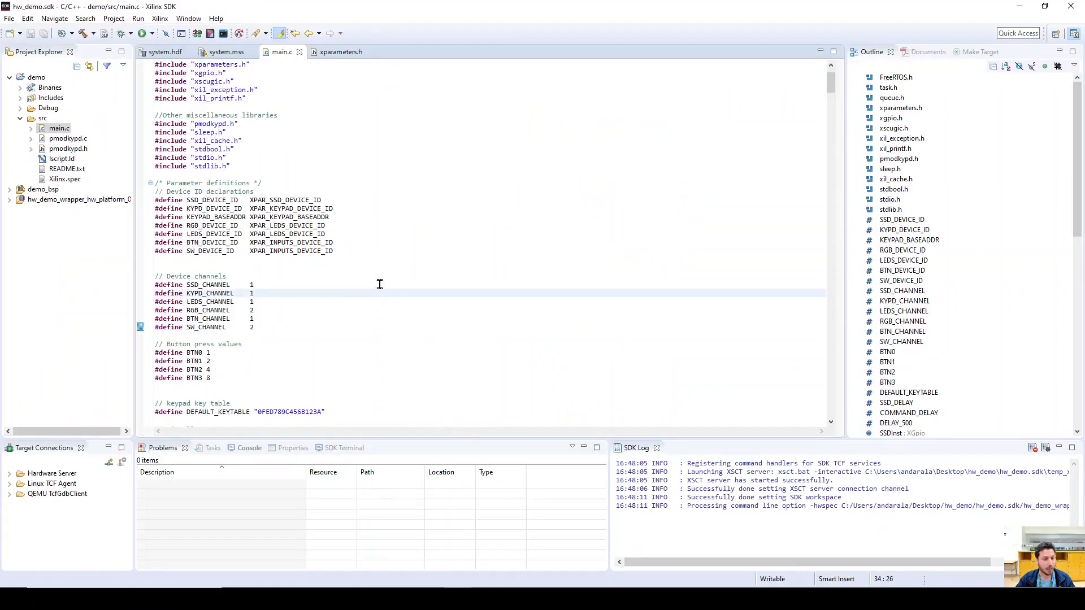
{"action": "left_click_drag", "start_coordinate": [294, 327], "coordinate": [104, 56]}
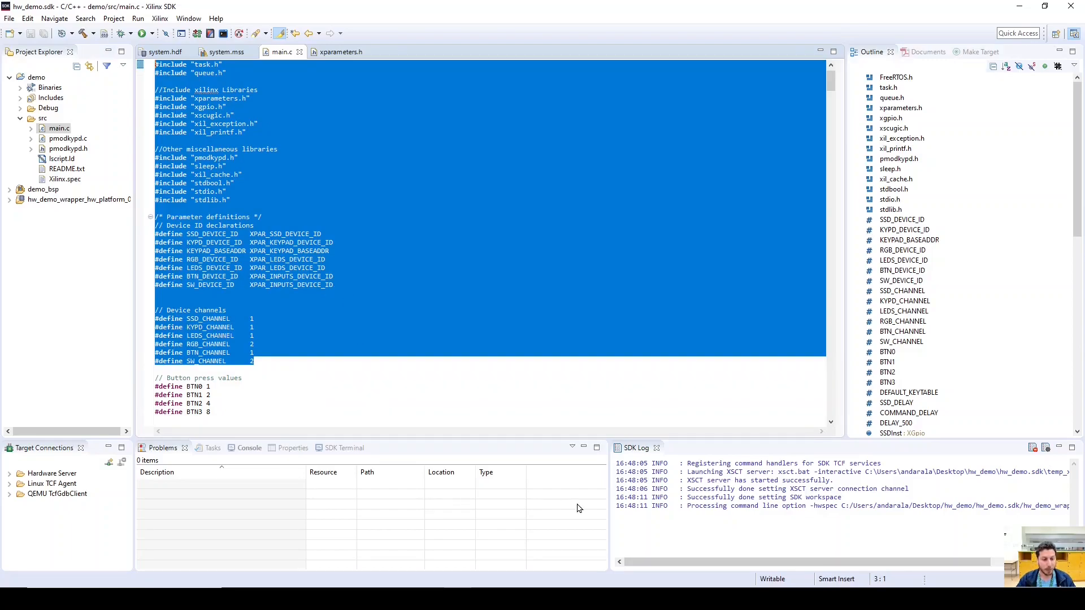
Enlarge the output area beneath the code editor and show the SDK Terminal.
{"action": "left_click_drag", "start_coordinate": [542, 439], "coordinate": [545, 375]}
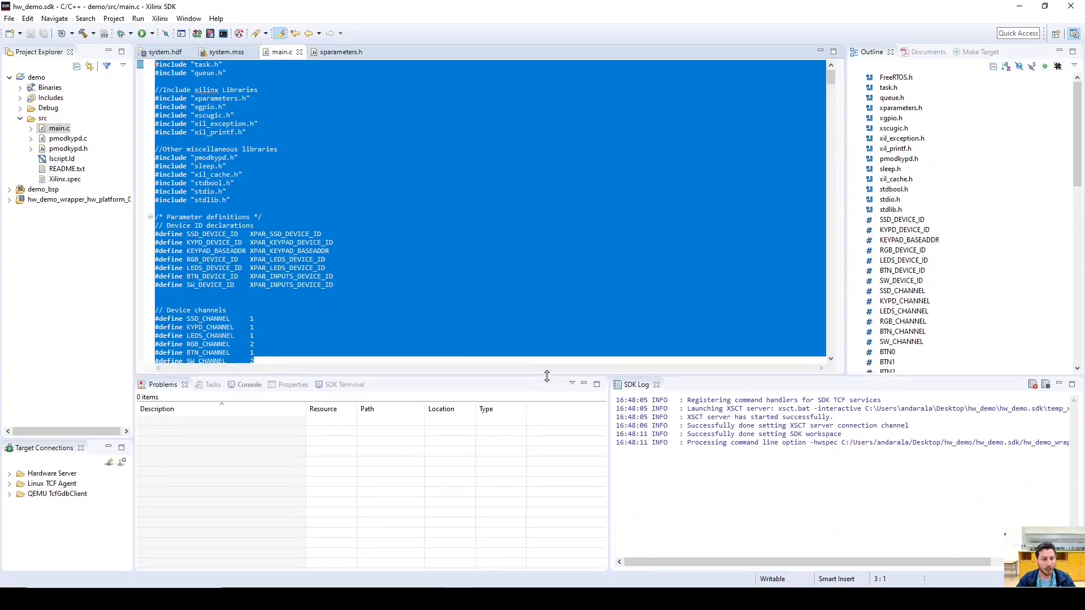
{"action": "left_click", "coordinate": [329, 385]}
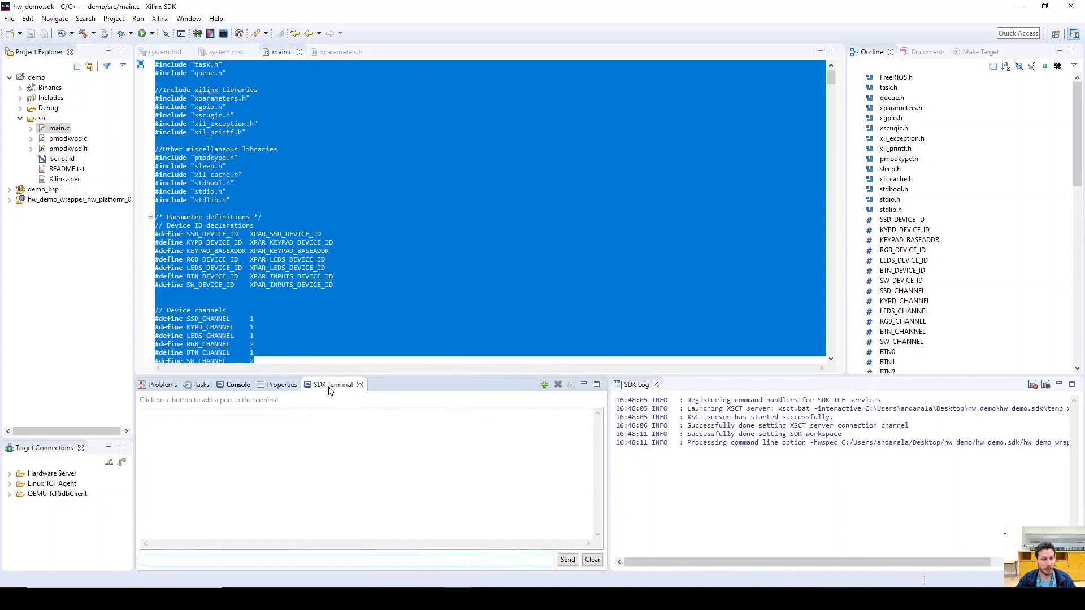
{"action": "left_click", "coordinate": [322, 300]}
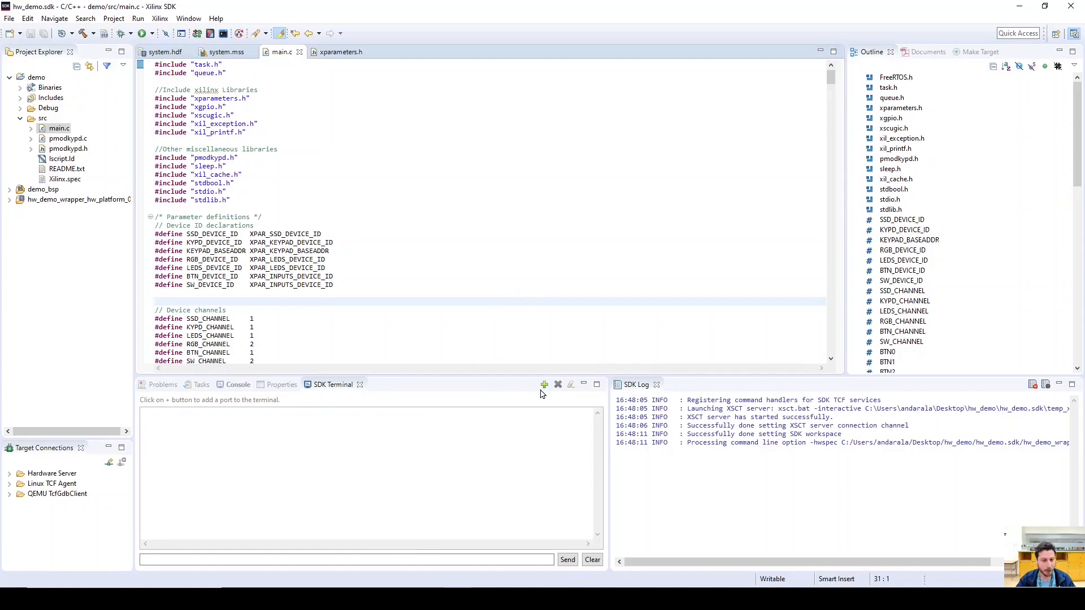
{"action": "left_click", "coordinate": [328, 390]}
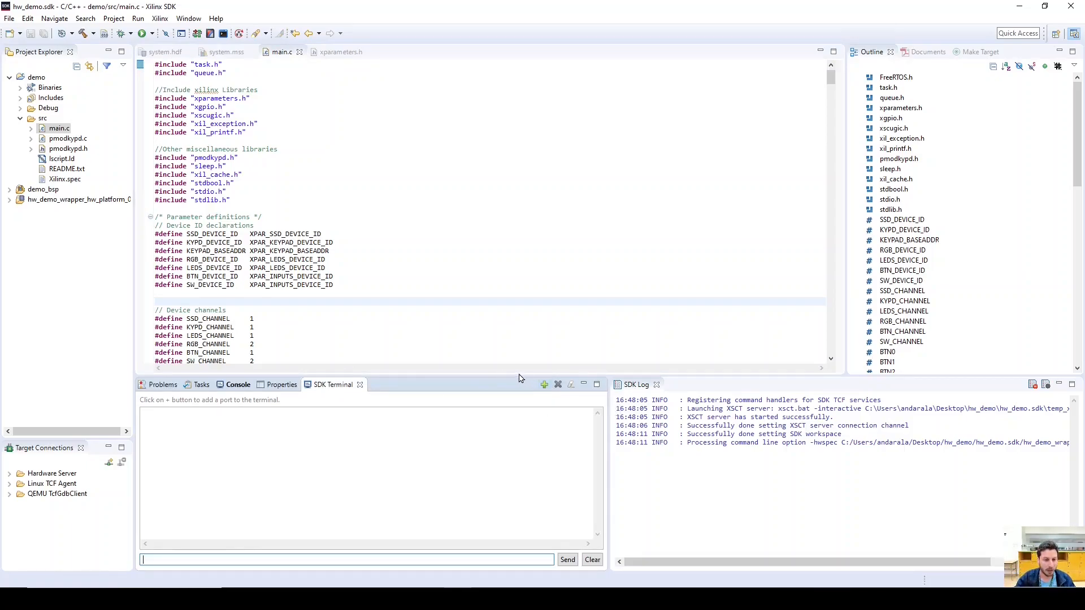
Connect the SDK Terminal to serial port COM4 at 115200 baud and clear its output.
{"action": "left_click", "coordinate": [545, 388]}
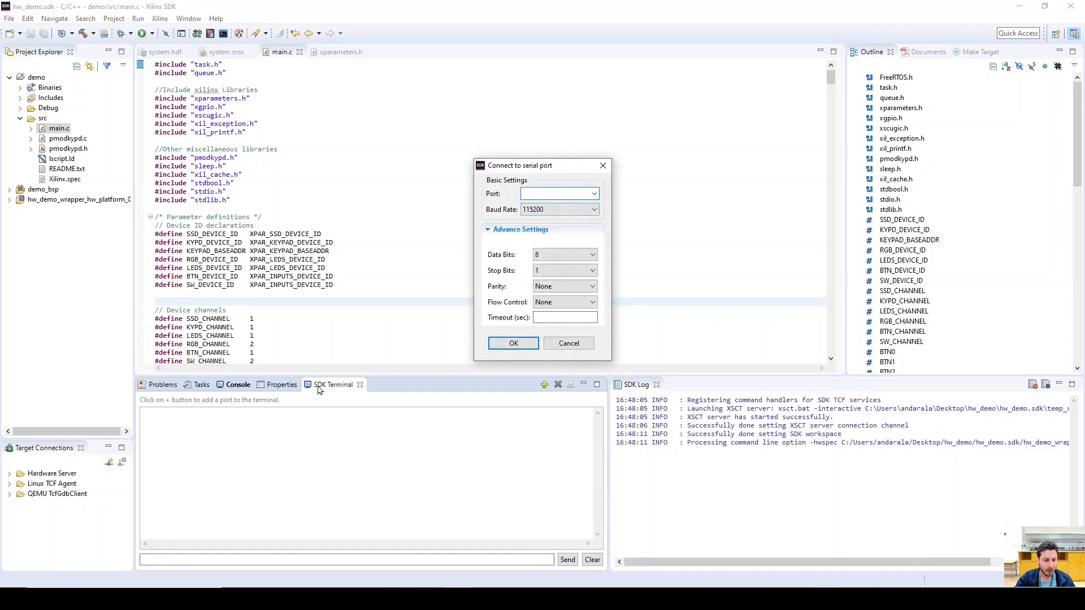
{"action": "left_click", "coordinate": [594, 194]}
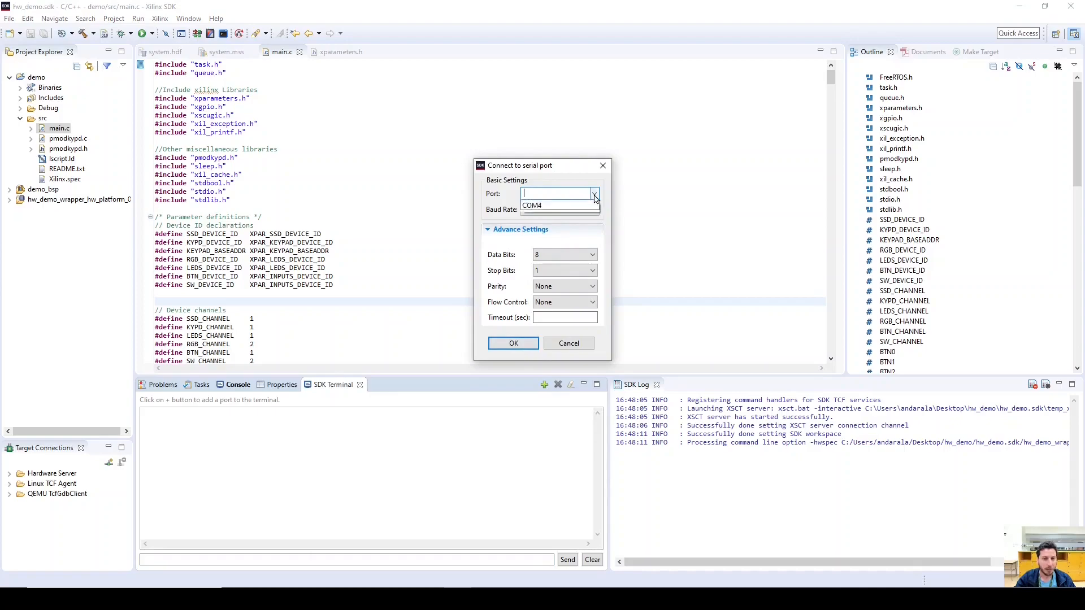
{"action": "left_click", "coordinate": [562, 213]}
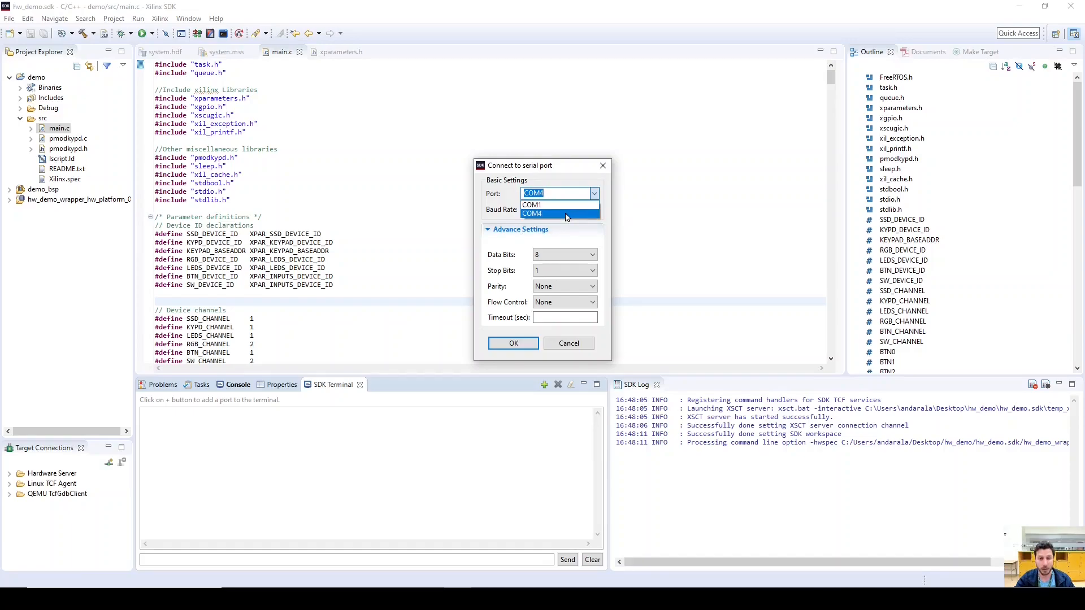
{"action": "left_click", "coordinate": [567, 214]}
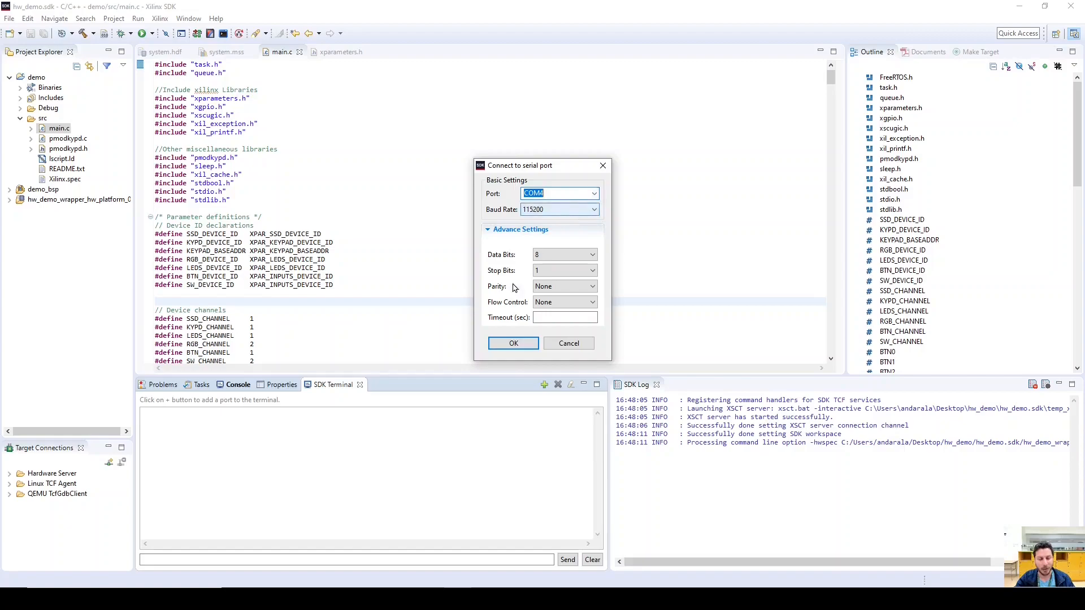
{"action": "left_click", "coordinate": [514, 344]}
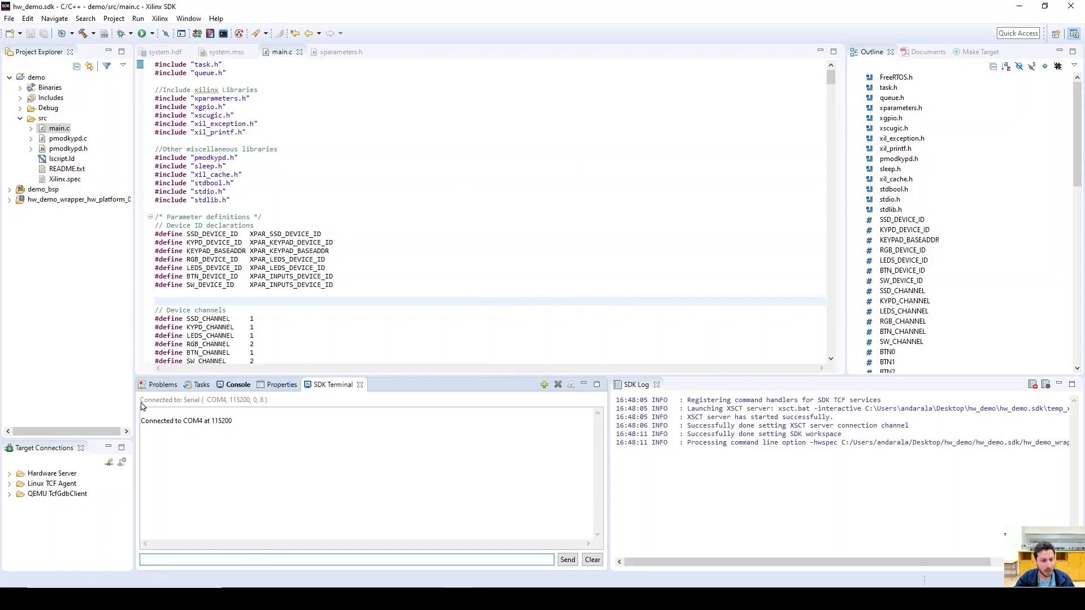
{"action": "left_click", "coordinate": [592, 560]}
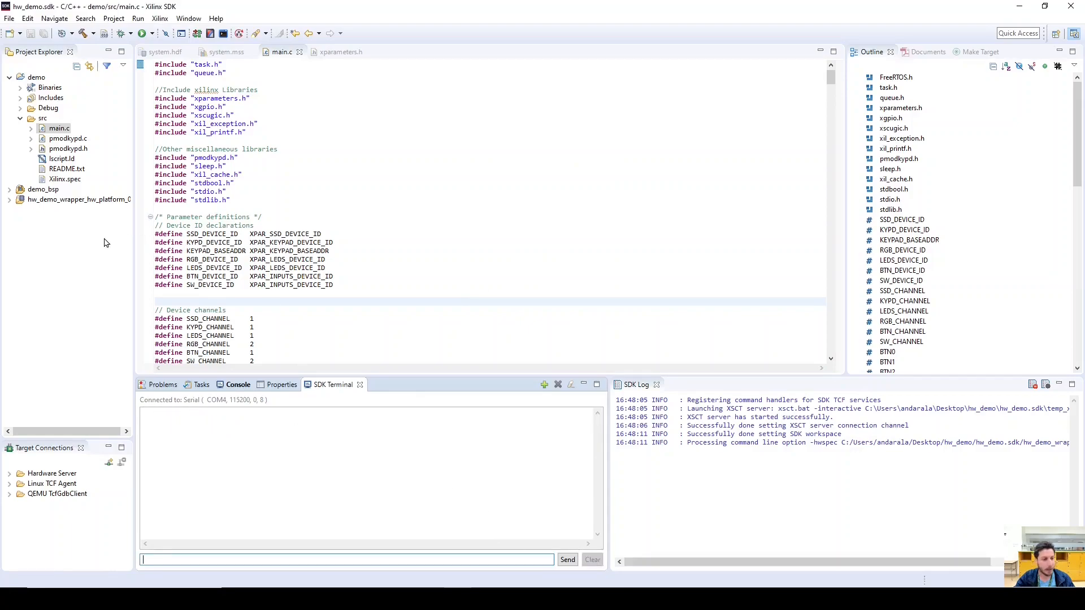
Create a Xilinx C/C++ application (System Debugger) run configuration for the demo project and widen the dialog to show its full target setup.
{"action": "left_click", "coordinate": [20, 119]}
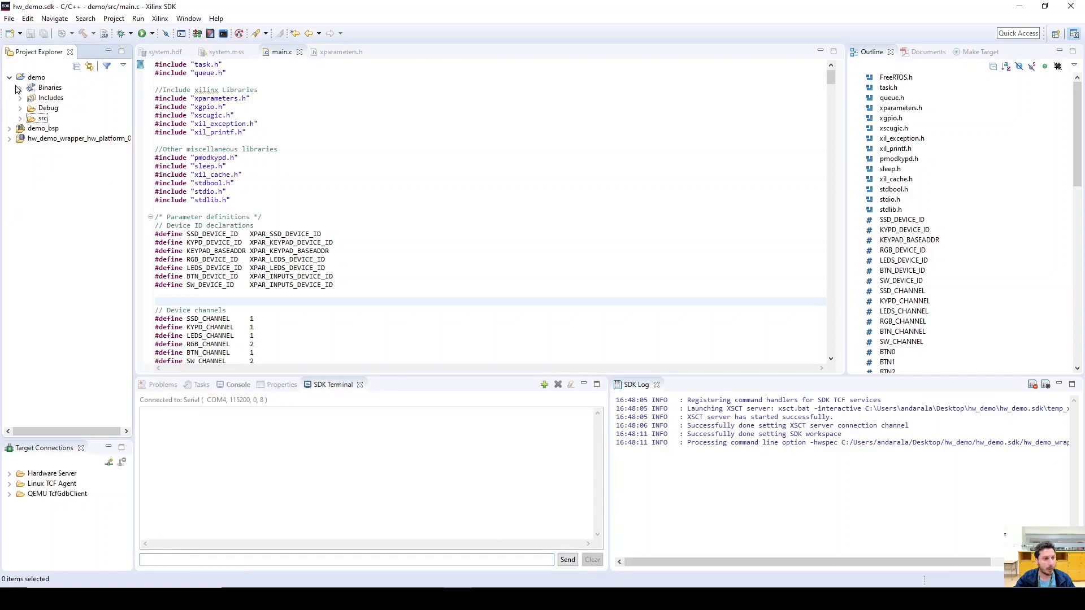
{"action": "right_click", "coordinate": [22, 79]}
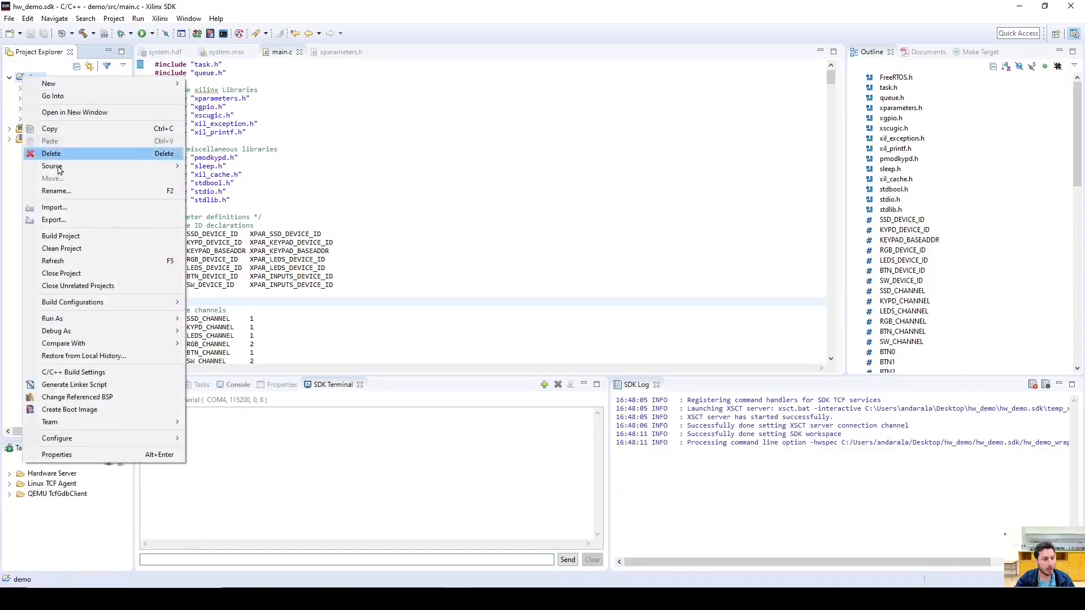
{"action": "mouse_move", "coordinate": [147, 319]}
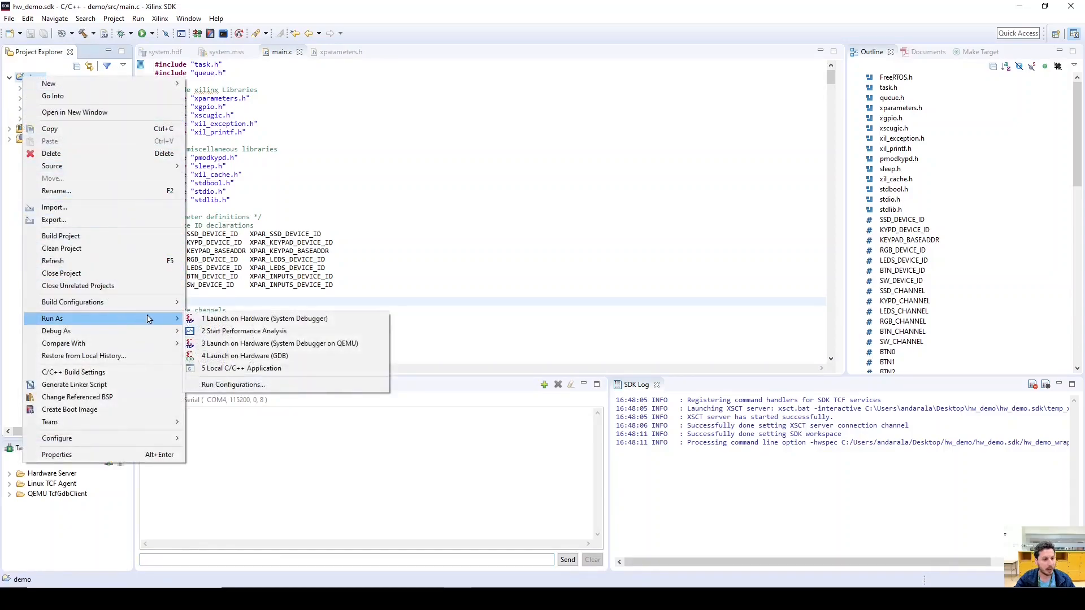
{"action": "left_click", "coordinate": [227, 386]}
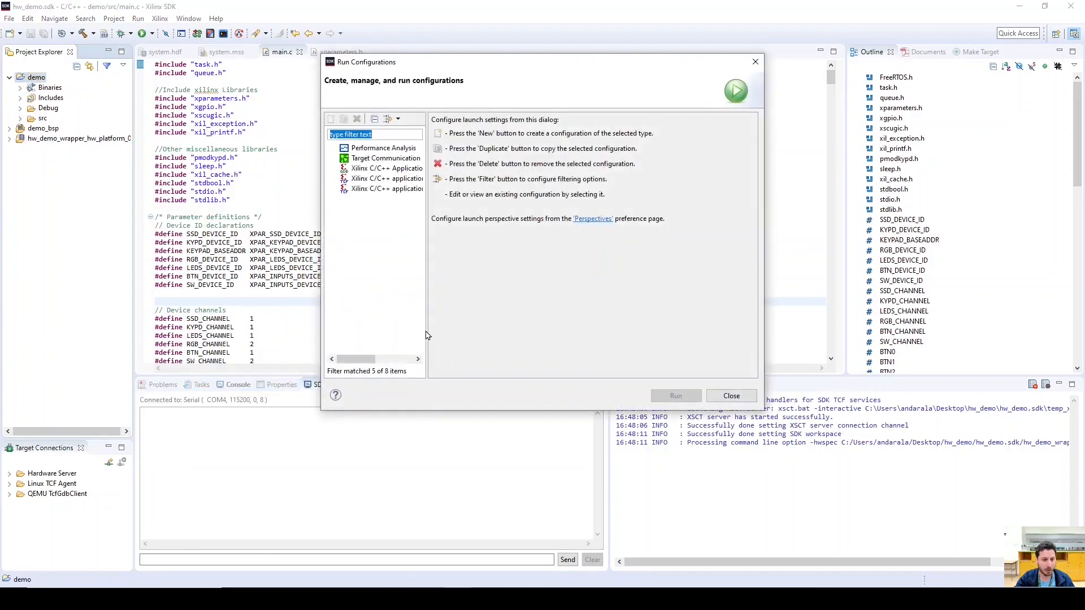
{"action": "left_click_drag", "start_coordinate": [427, 330], "coordinate": [554, 305]}
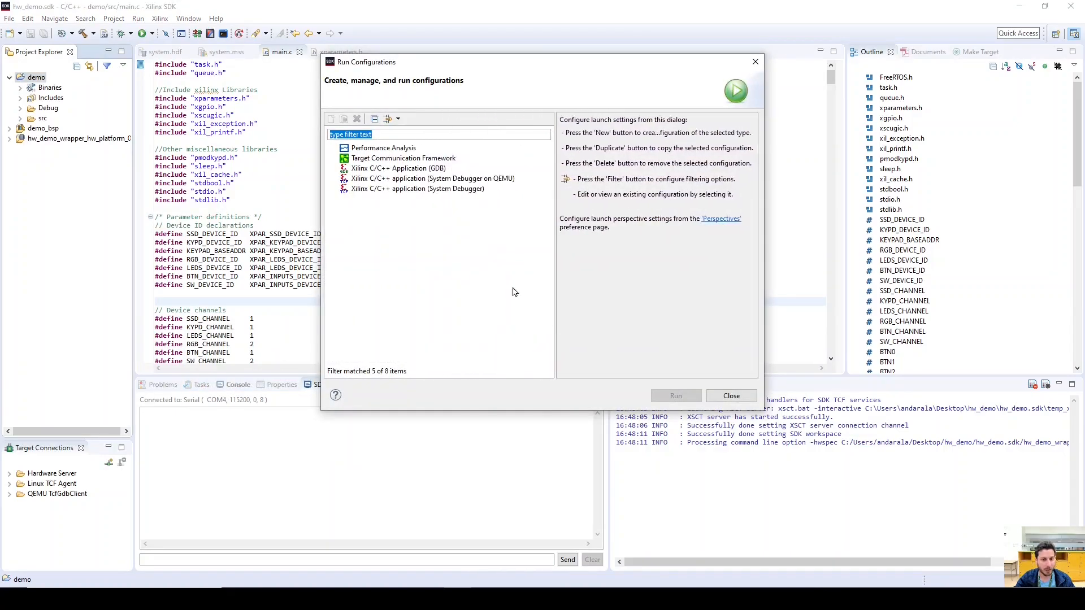
{"action": "left_click", "coordinate": [397, 188]}
{"action": "double_click", "coordinate": [397, 188]}
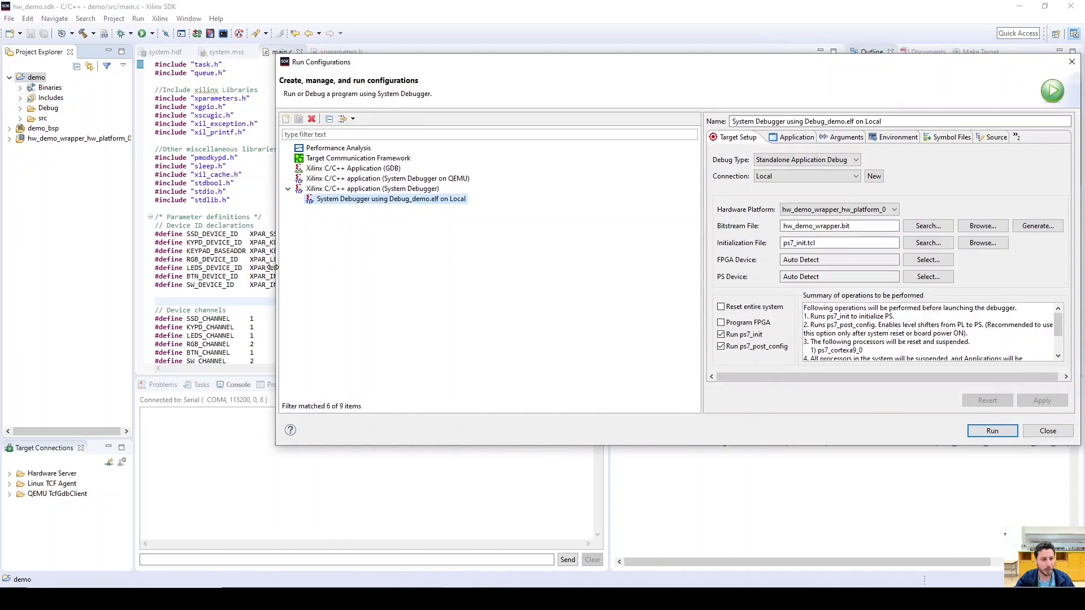
{"action": "left_click_drag", "start_coordinate": [204, 267], "coordinate": [134, 269]}
{"action": "left_click_drag", "start_coordinate": [633, 306], "coordinate": [353, 299]}
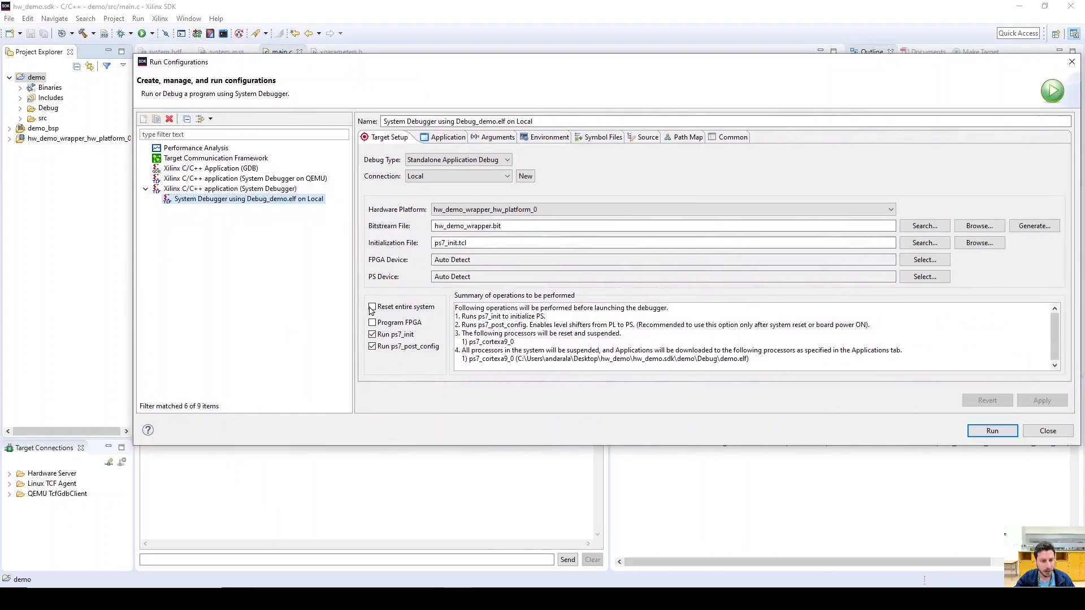
{"action": "left_click", "coordinate": [222, 189]}
{"action": "left_click", "coordinate": [231, 200]}
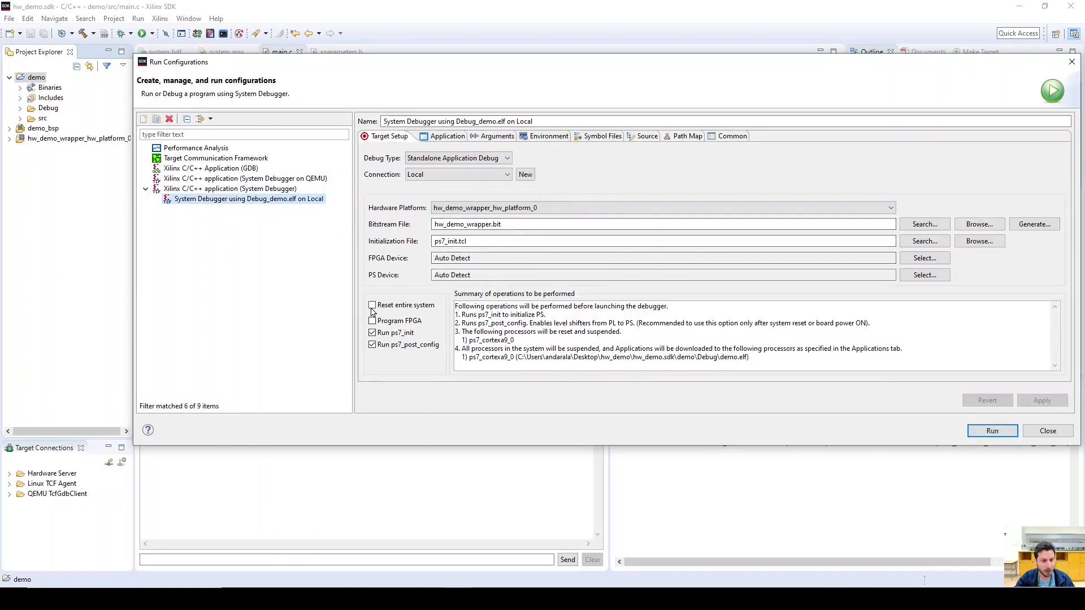
Enable Reset entire system and Program FPGA in the run configuration, apply the settings and run the demo application on the board.
{"action": "left_click", "coordinate": [371, 305]}
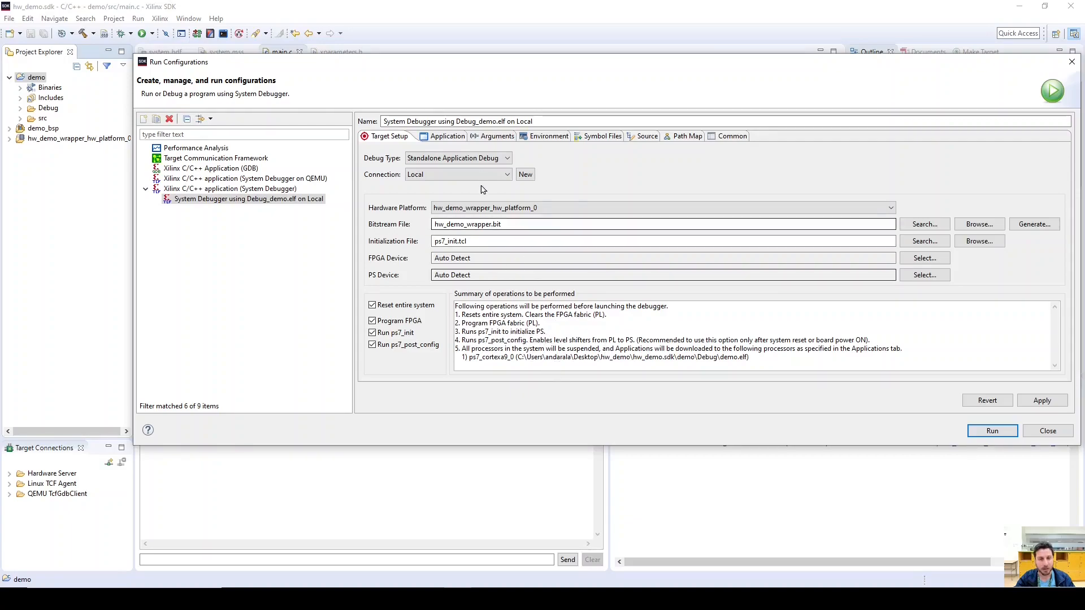
{"action": "left_click", "coordinate": [444, 136]}
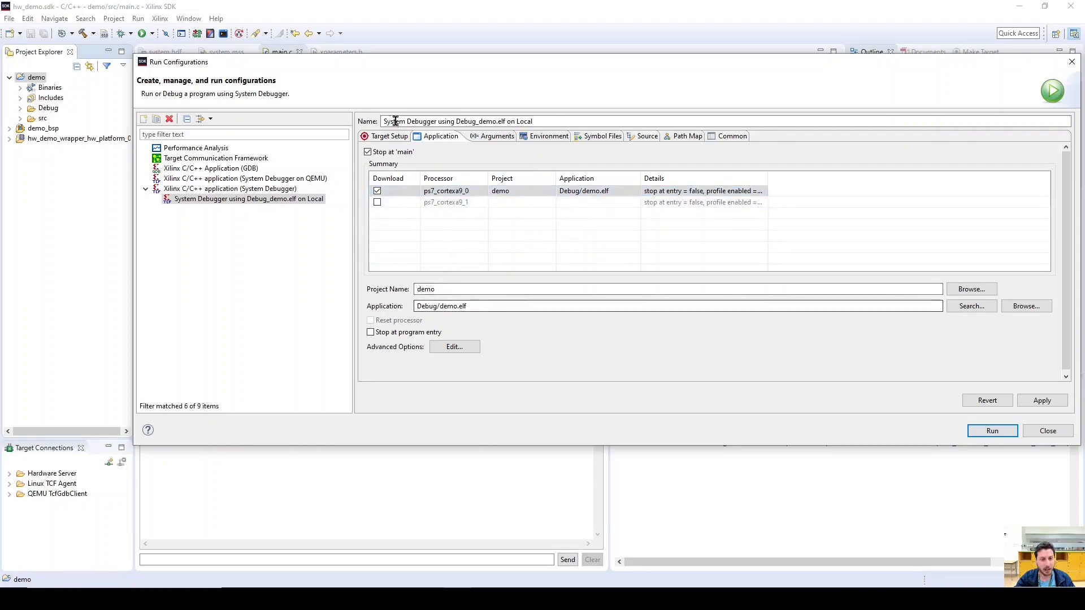
{"action": "left_click", "coordinate": [388, 139]}
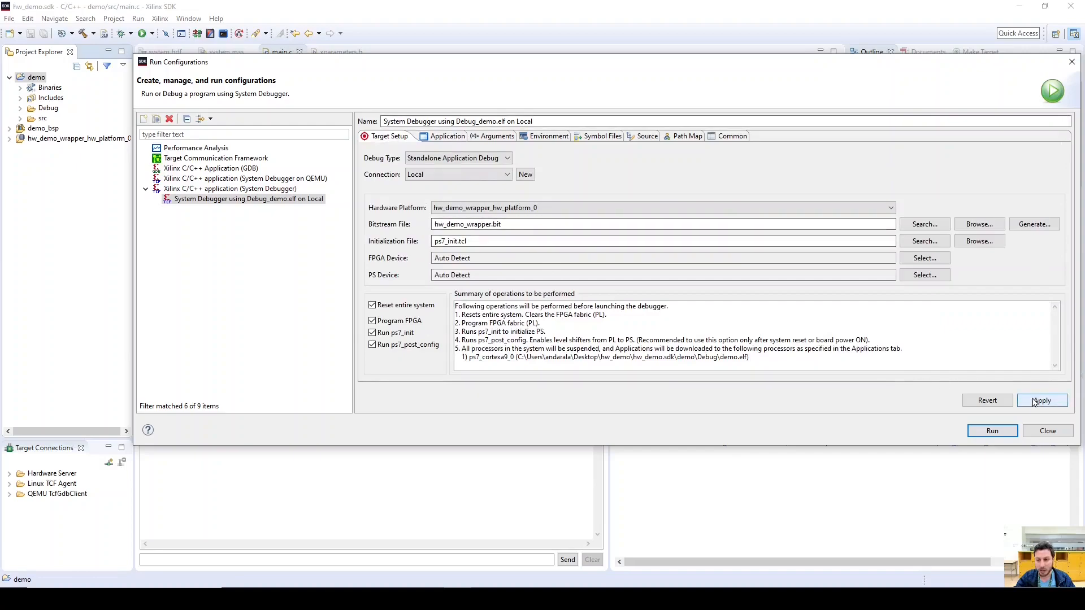
{"action": "left_click", "coordinate": [1041, 403]}
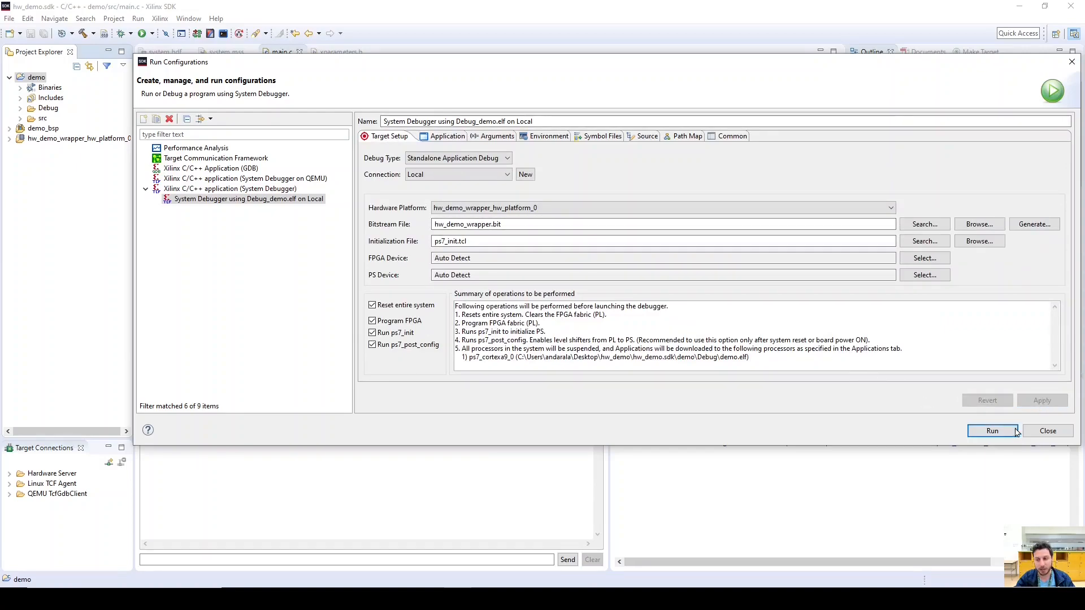
{"action": "left_click", "coordinate": [994, 430]}
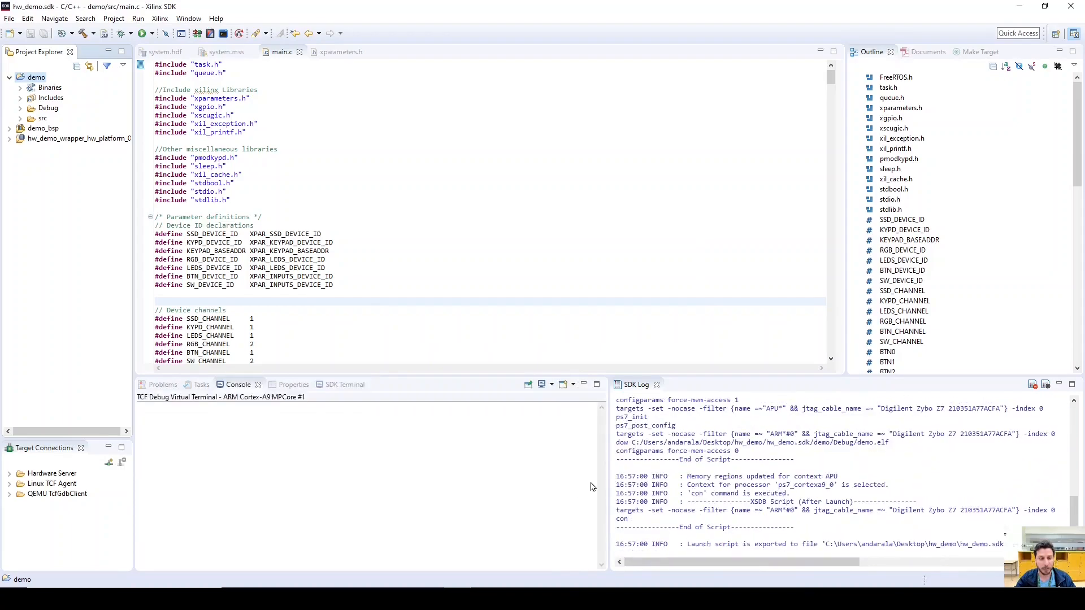
Read the running application's startup output and keypad instructions in the SDK Terminal.
{"action": "left_click", "coordinate": [337, 385]}
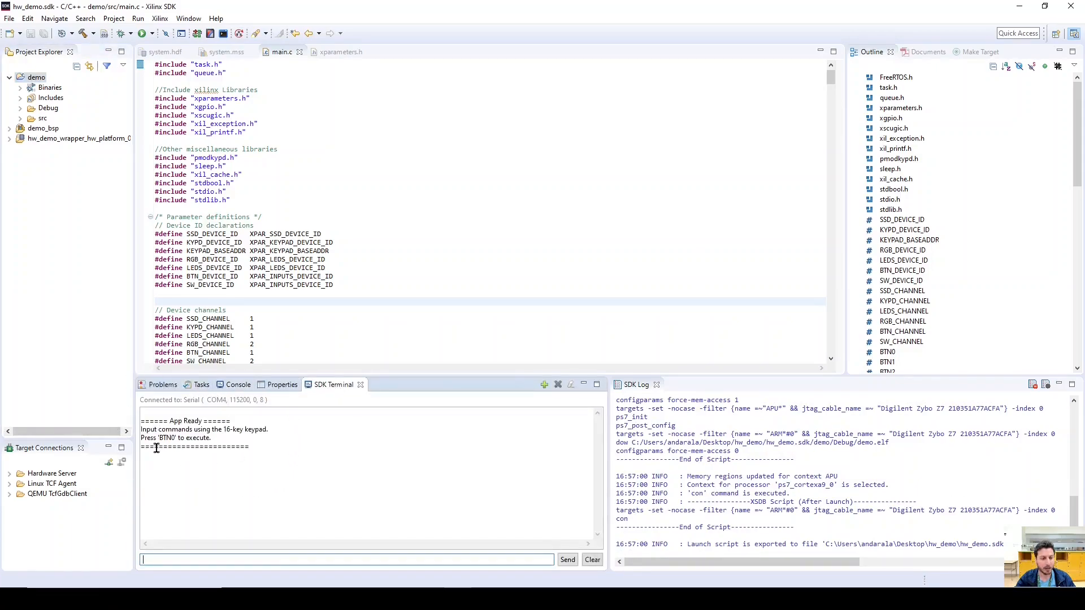
{"action": "left_click_drag", "start_coordinate": [164, 437], "coordinate": [266, 437]}
{"action": "left_click", "coordinate": [262, 452]}
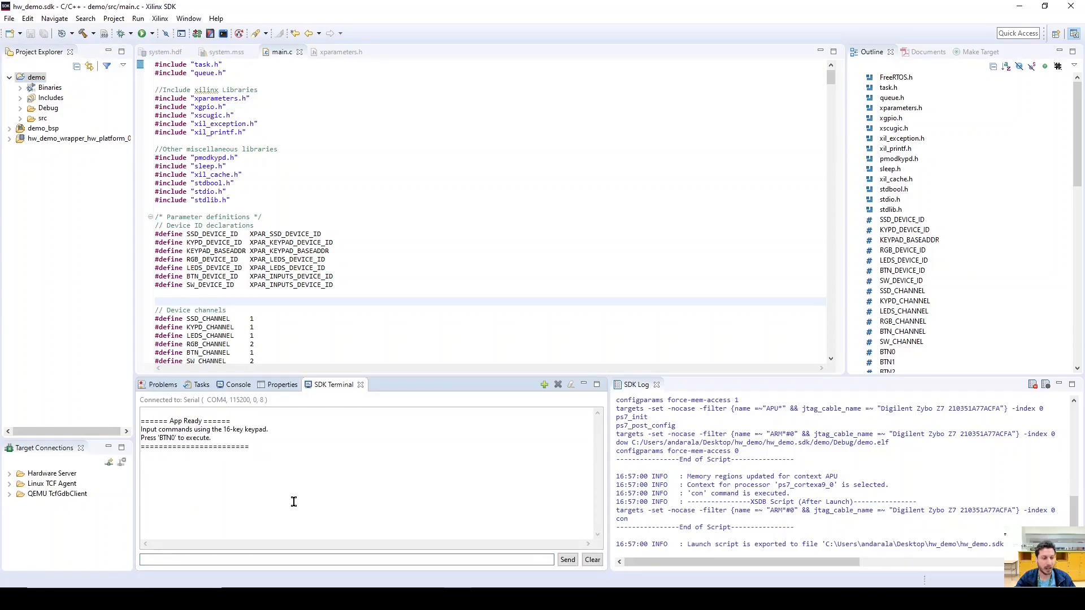